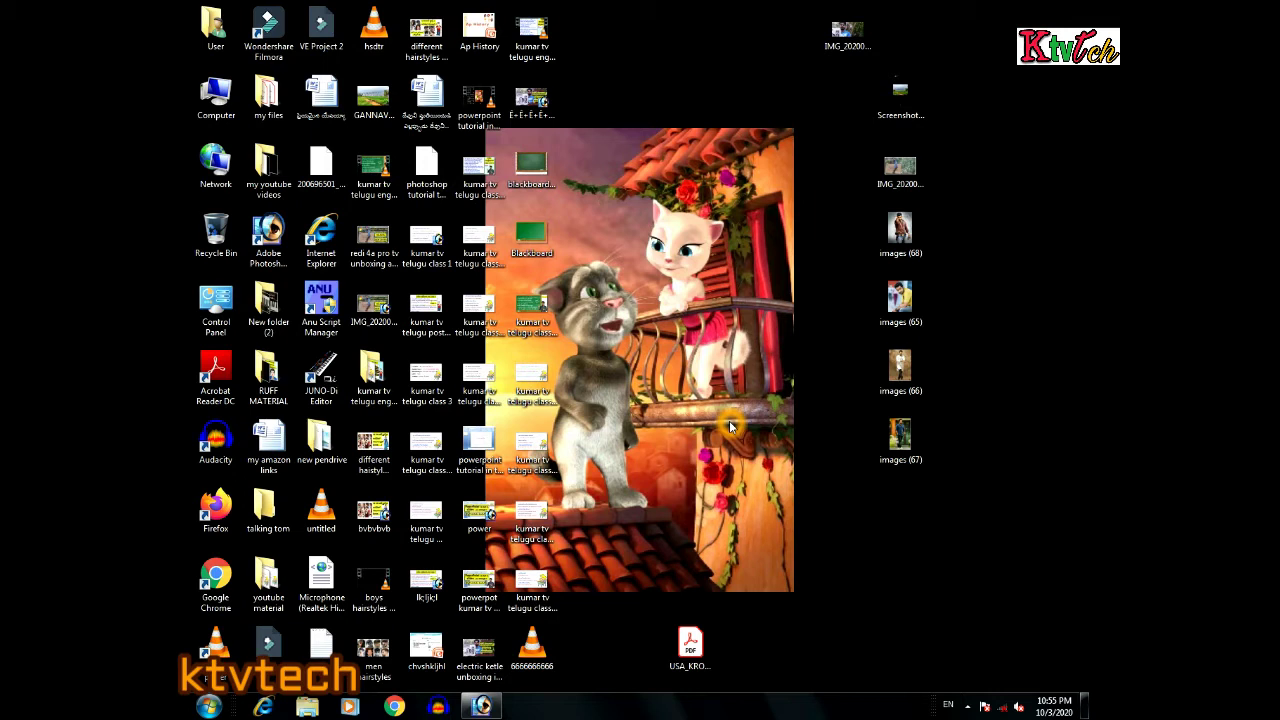
- Browse the desktop photos in Windows Photo Viewer, starting from images (68), and minimize the viewer
{"action": "double_click", "coordinate": [908, 252]}
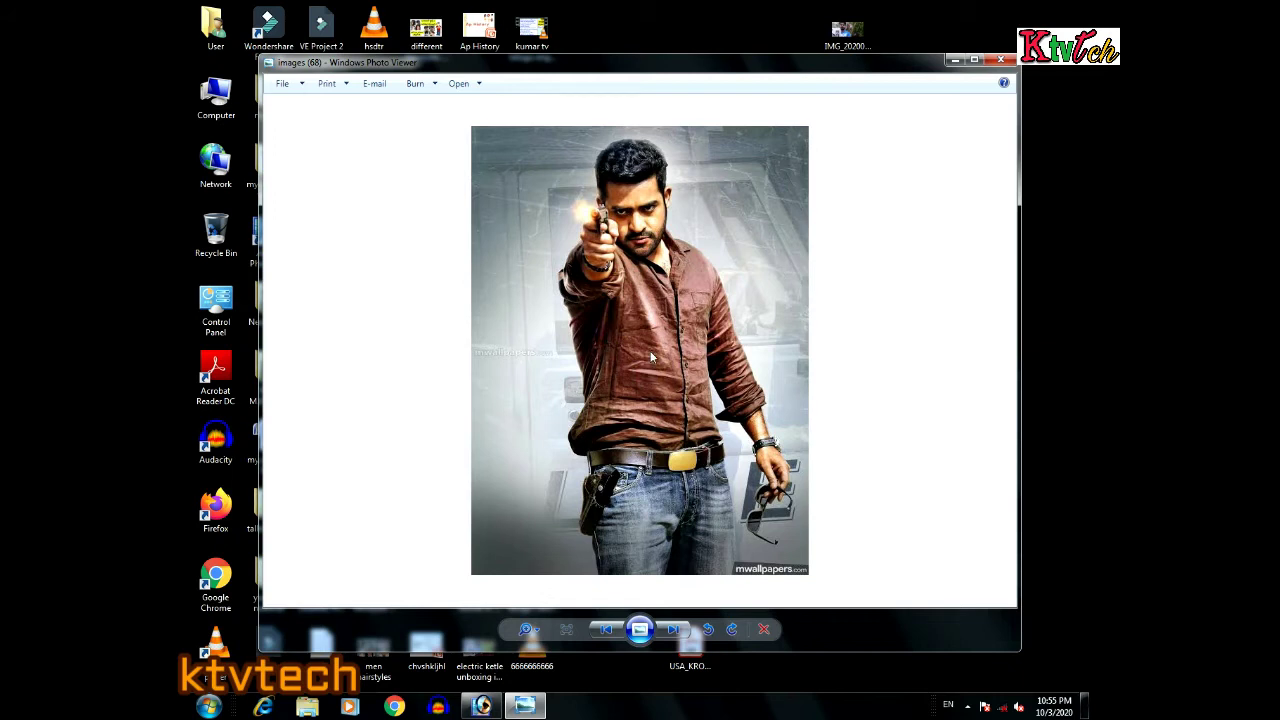
{"action": "key", "text": "Right"}
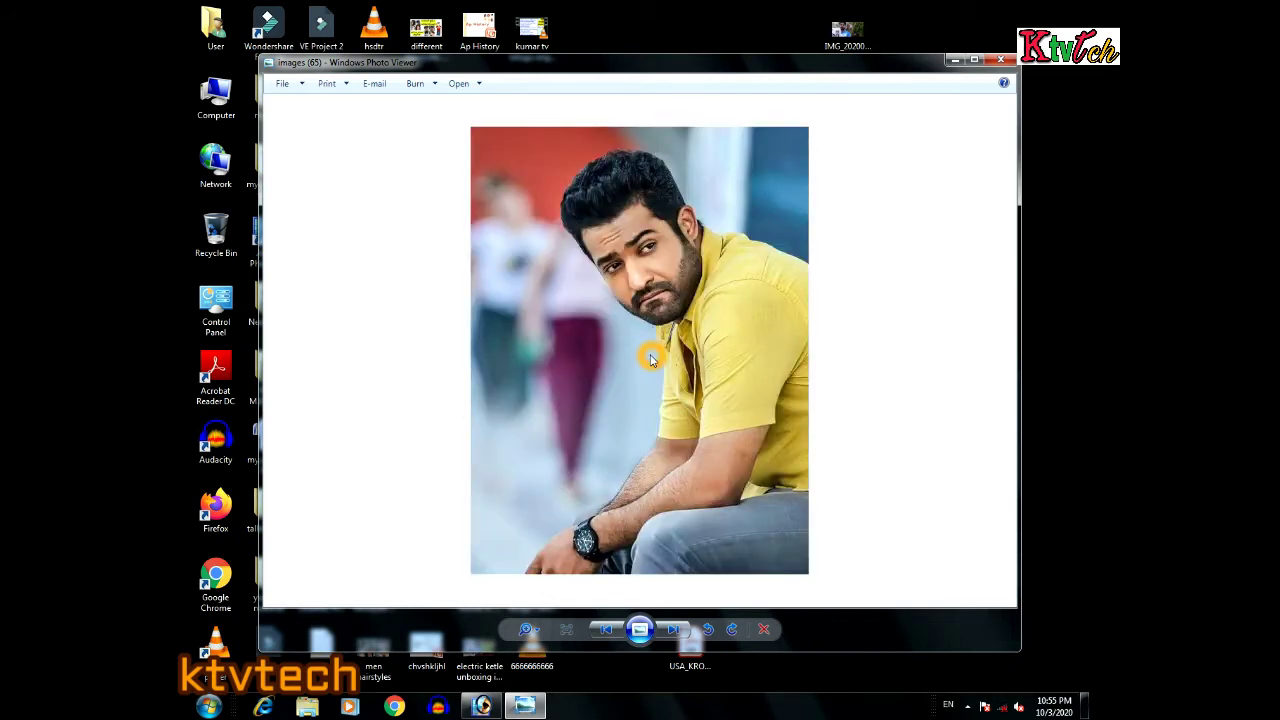
{"action": "key", "text": "Right"}
{"action": "key", "text": "Right"}
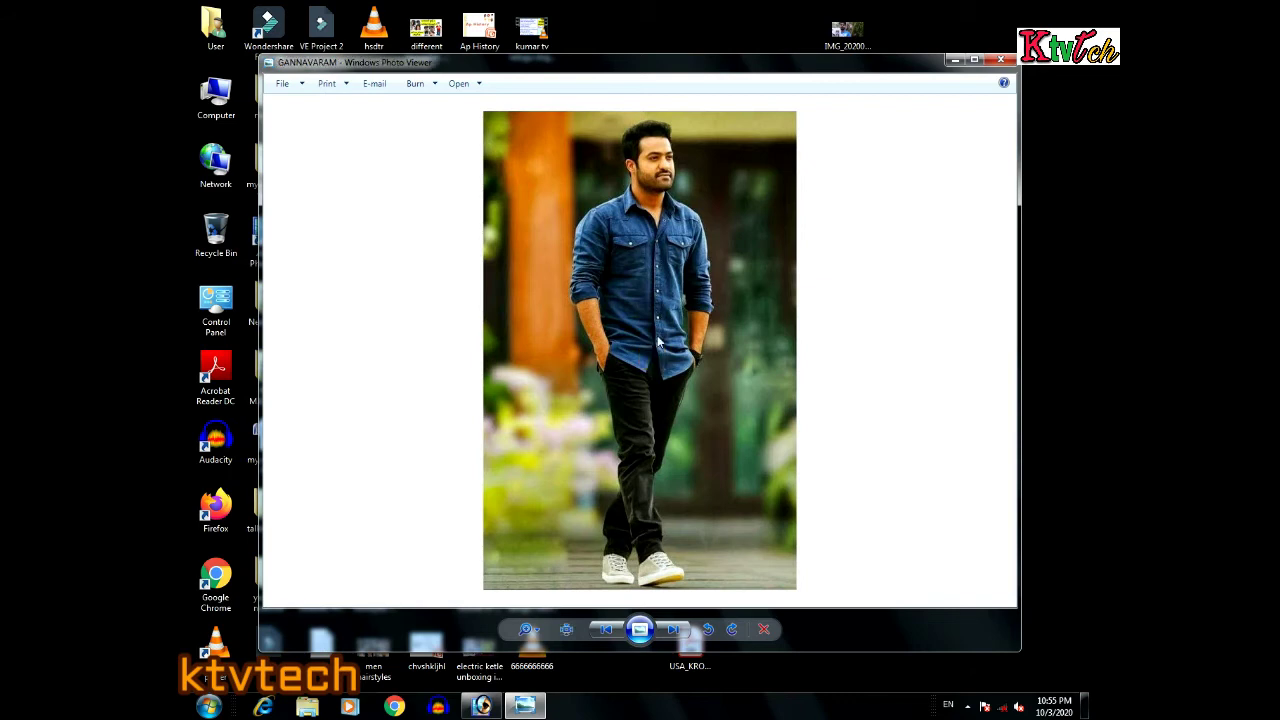
{"action": "key", "text": "Right"}
{"action": "key", "text": "Right"}
{"action": "key", "text": "Right"}
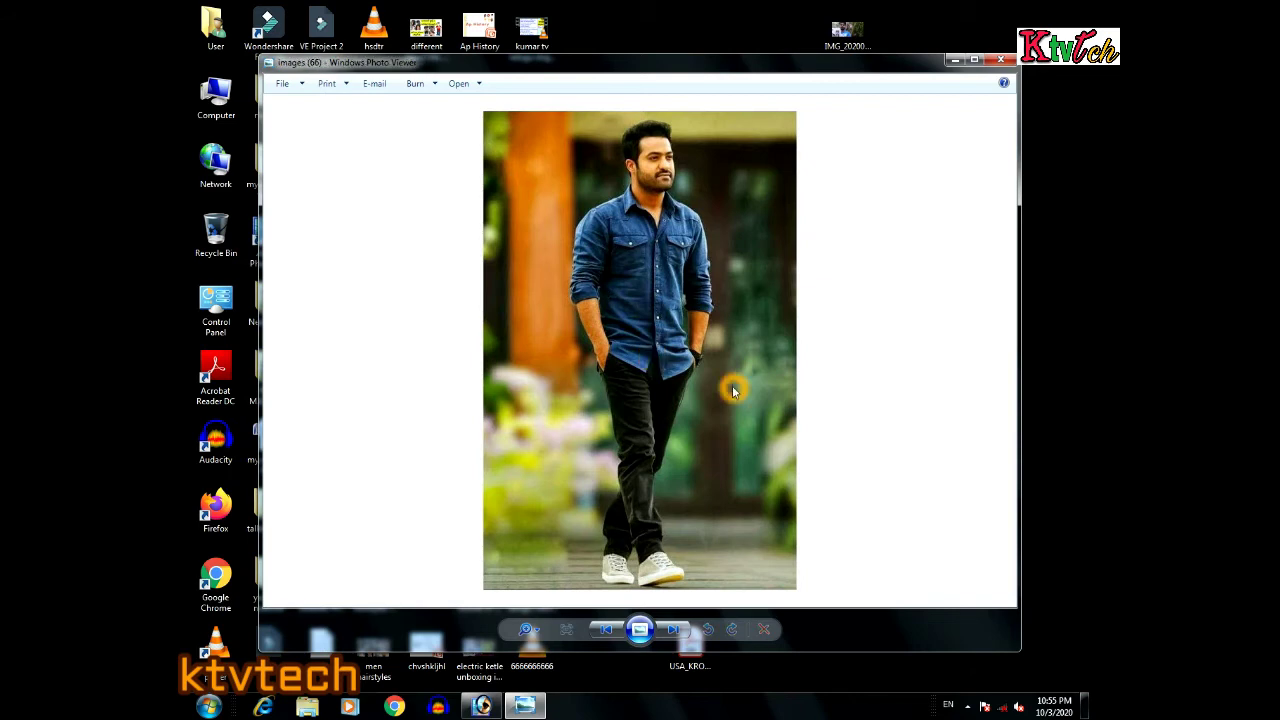
{"action": "key", "text": "Right"}
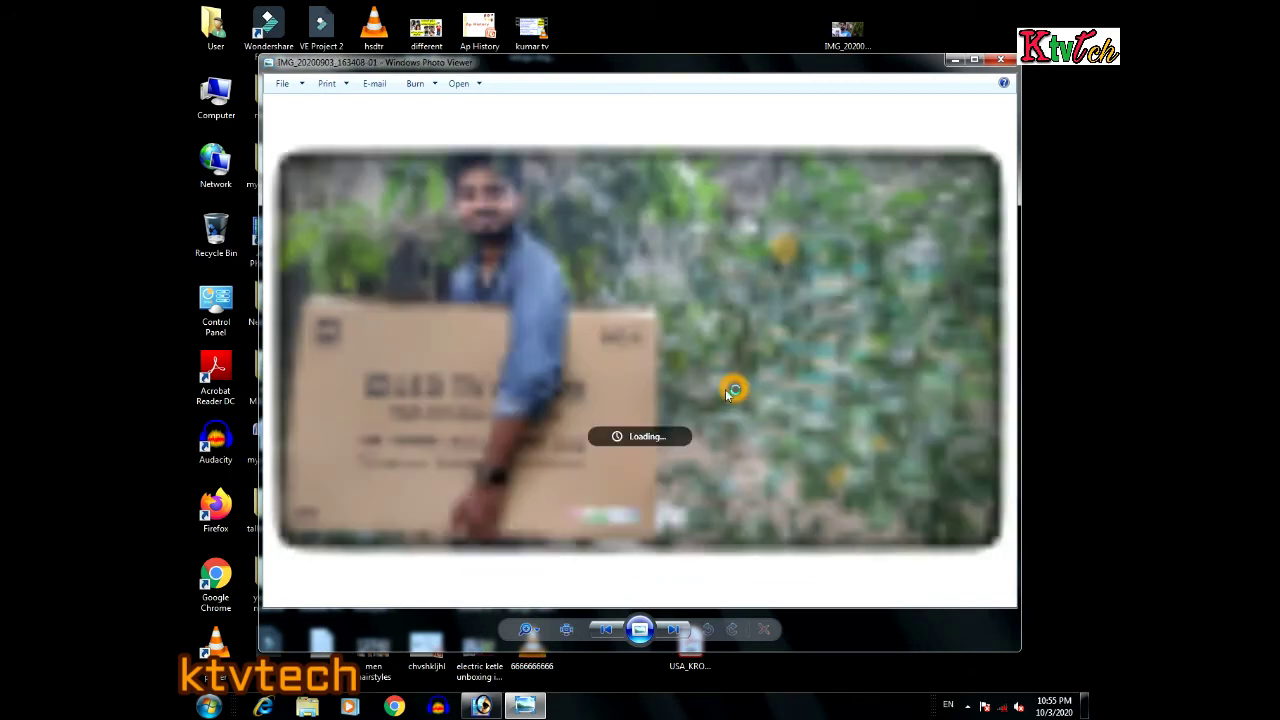
{"action": "key", "text": "Left"}
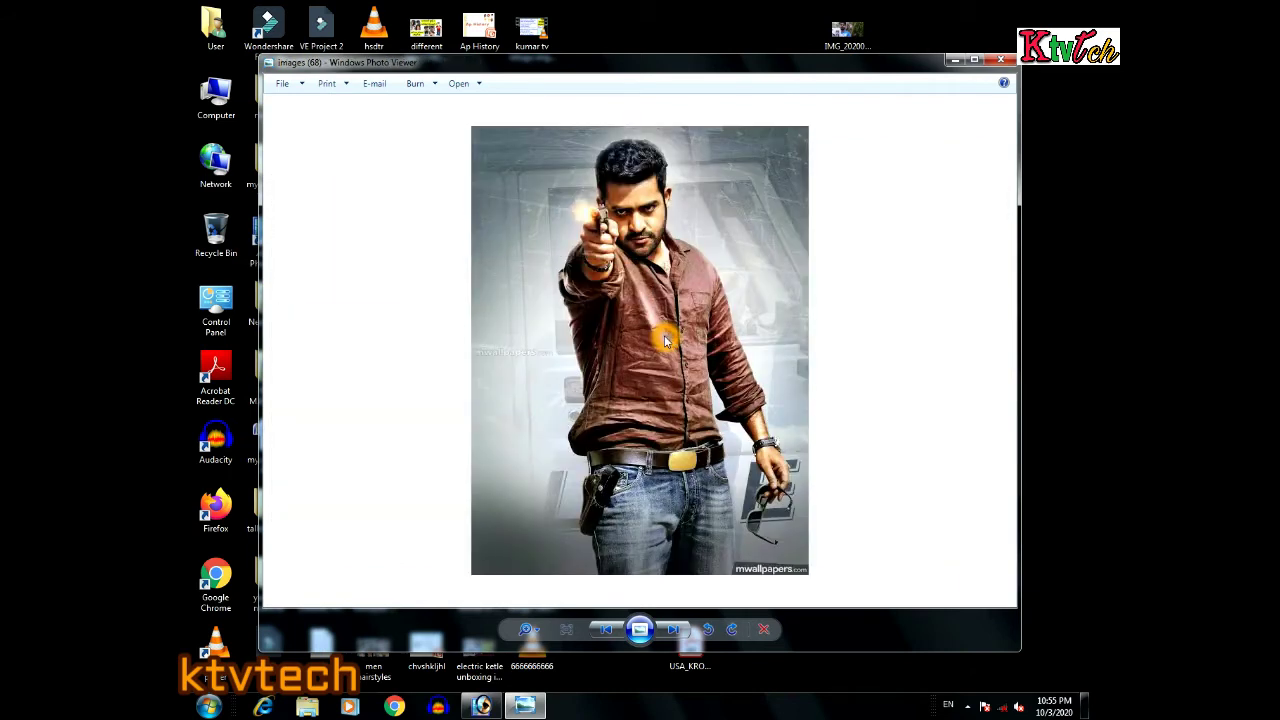
{"action": "left_click", "coordinate": [955, 61]}
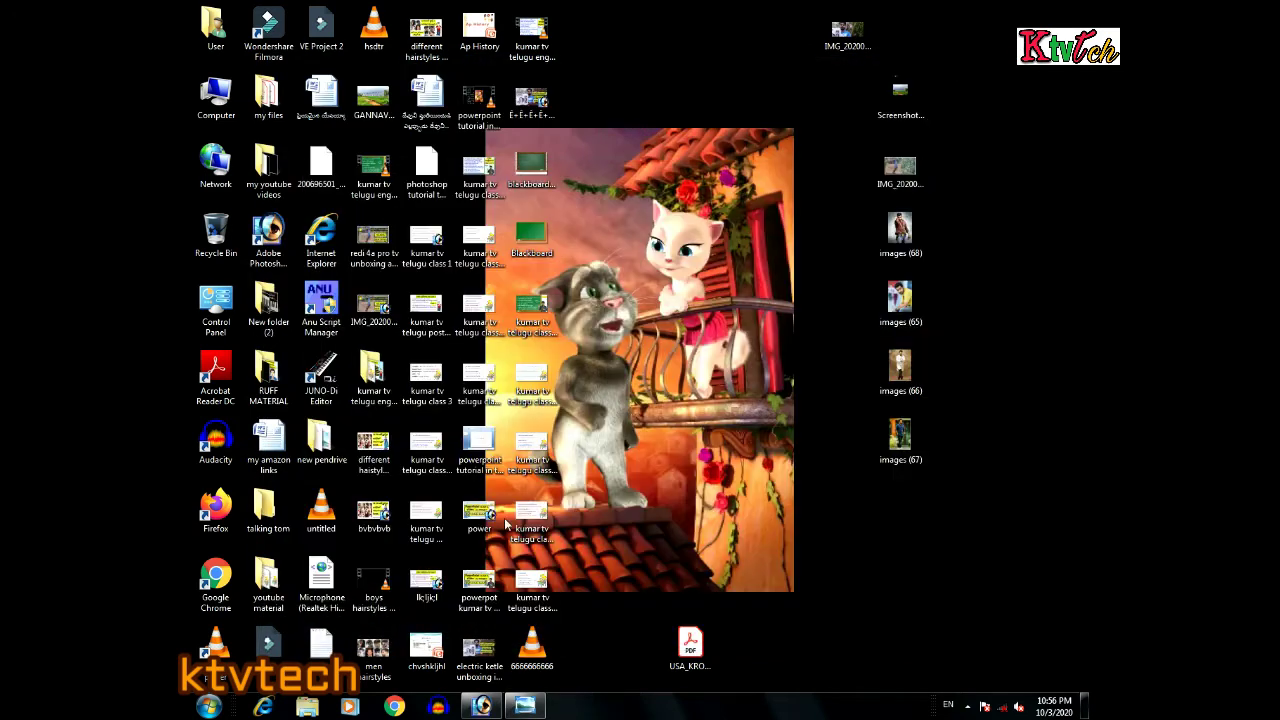
- Launch Adobe Photoshop from the desktop and open the settings for a new document
{"action": "left_click", "coordinate": [266, 252]}
{"action": "double_click", "coordinate": [268, 250]}
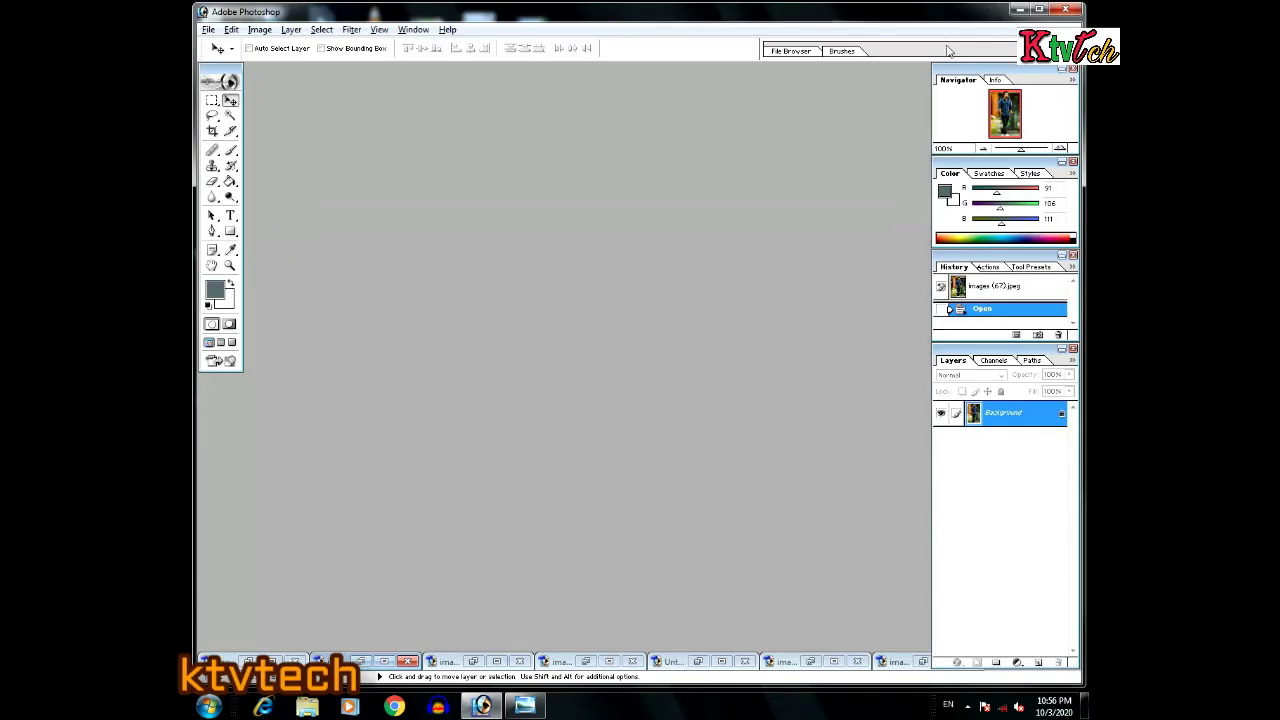
{"action": "left_click", "coordinate": [990, 108]}
{"action": "left_click", "coordinate": [210, 30]}
{"action": "left_click", "coordinate": [227, 50]}
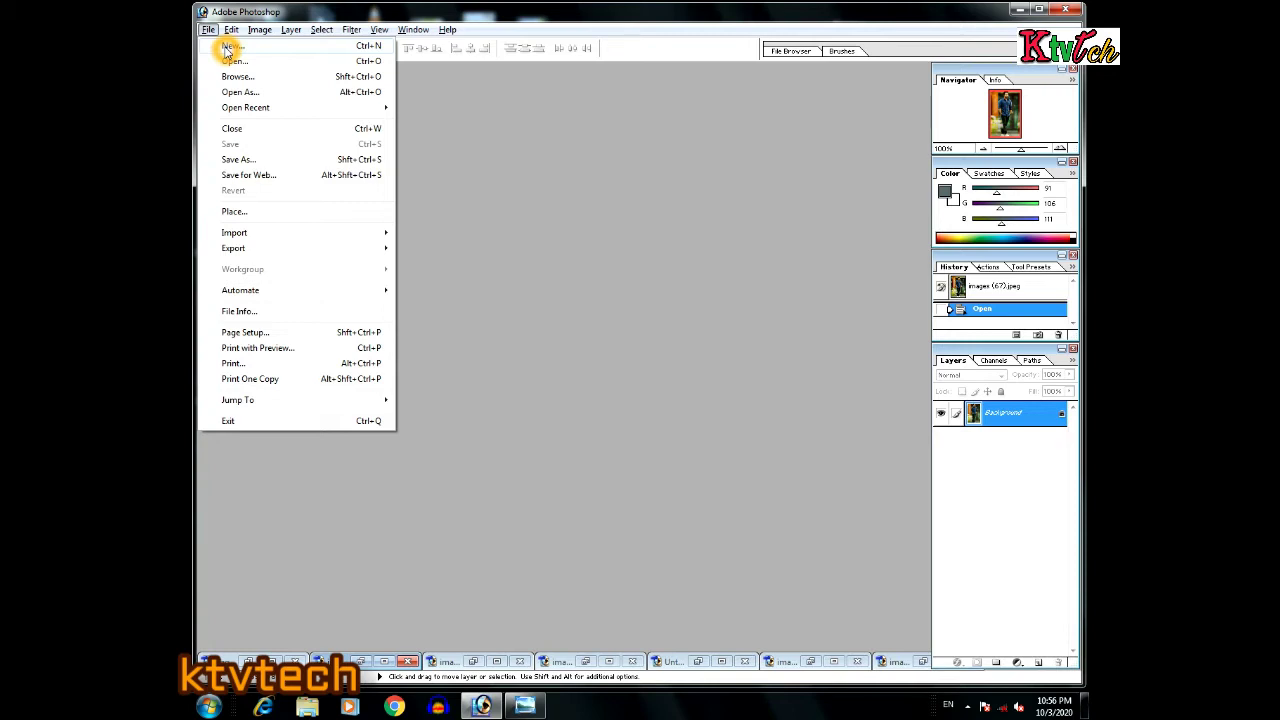
{"action": "left_click", "coordinate": [227, 50]}
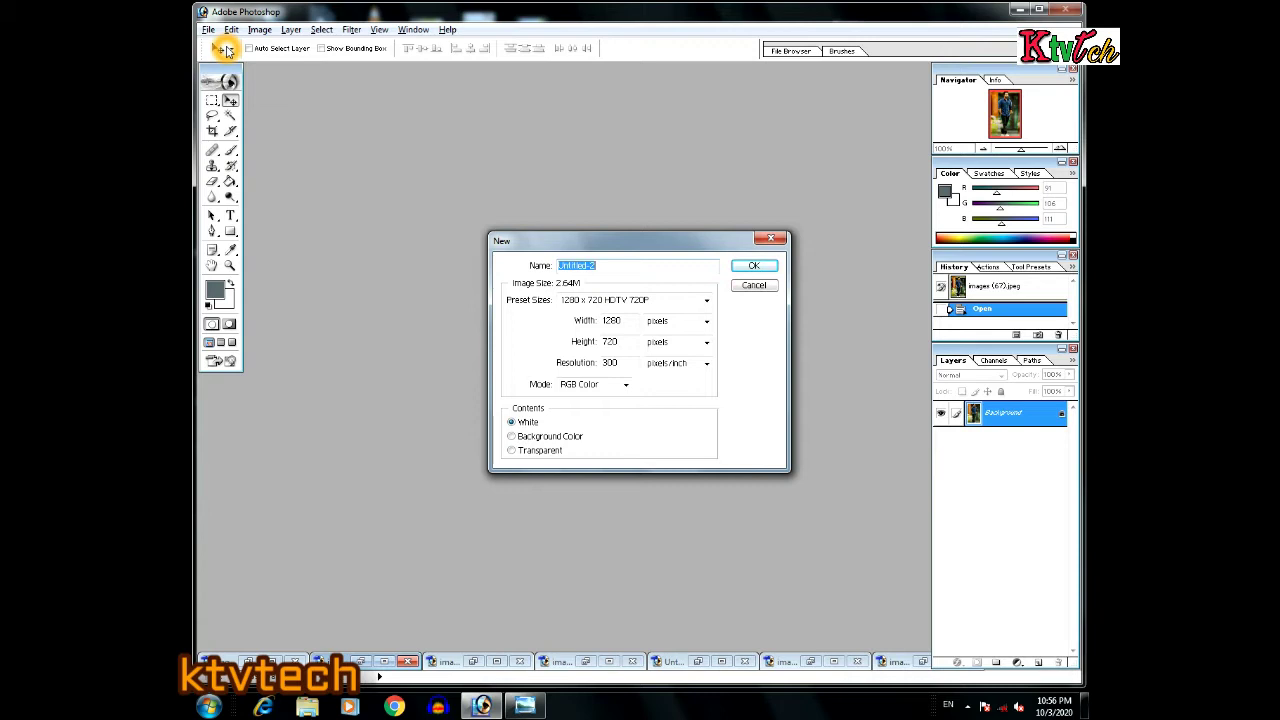
- Choose the 1280 x 720 HDTV 720P preset size for the new document
{"action": "left_click", "coordinate": [521, 331]}
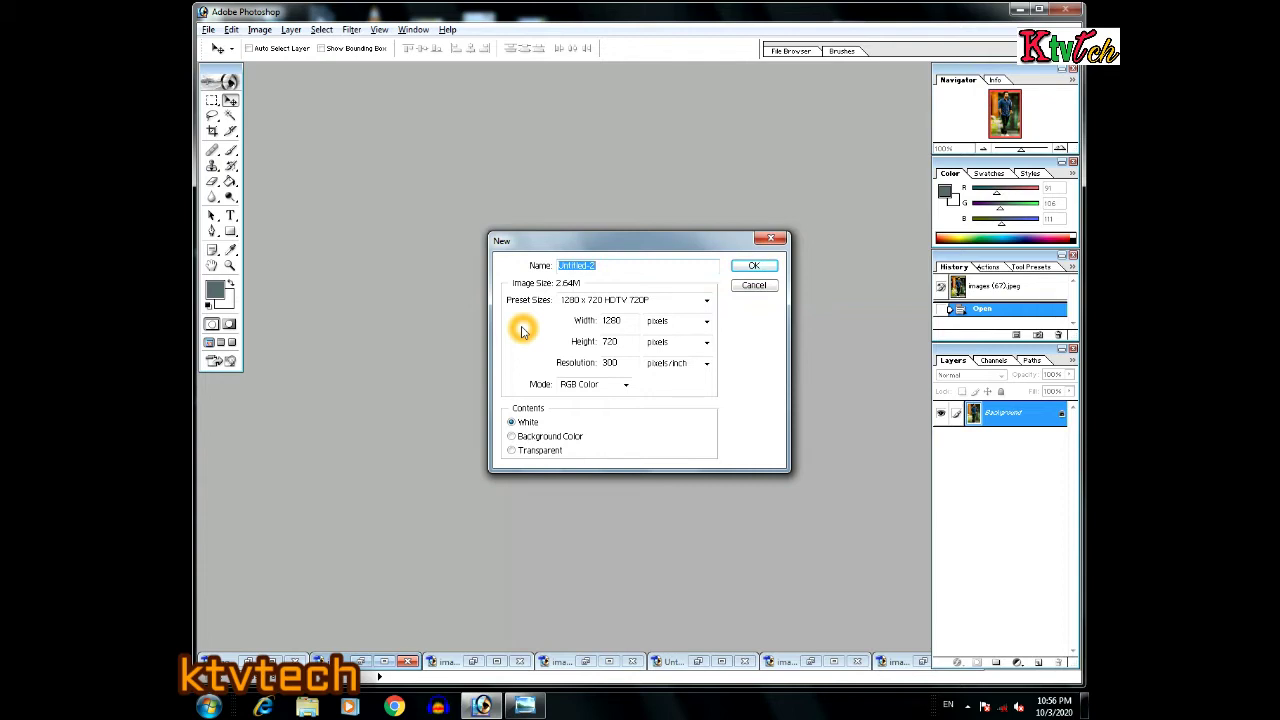
{"action": "left_click", "coordinate": [577, 311]}
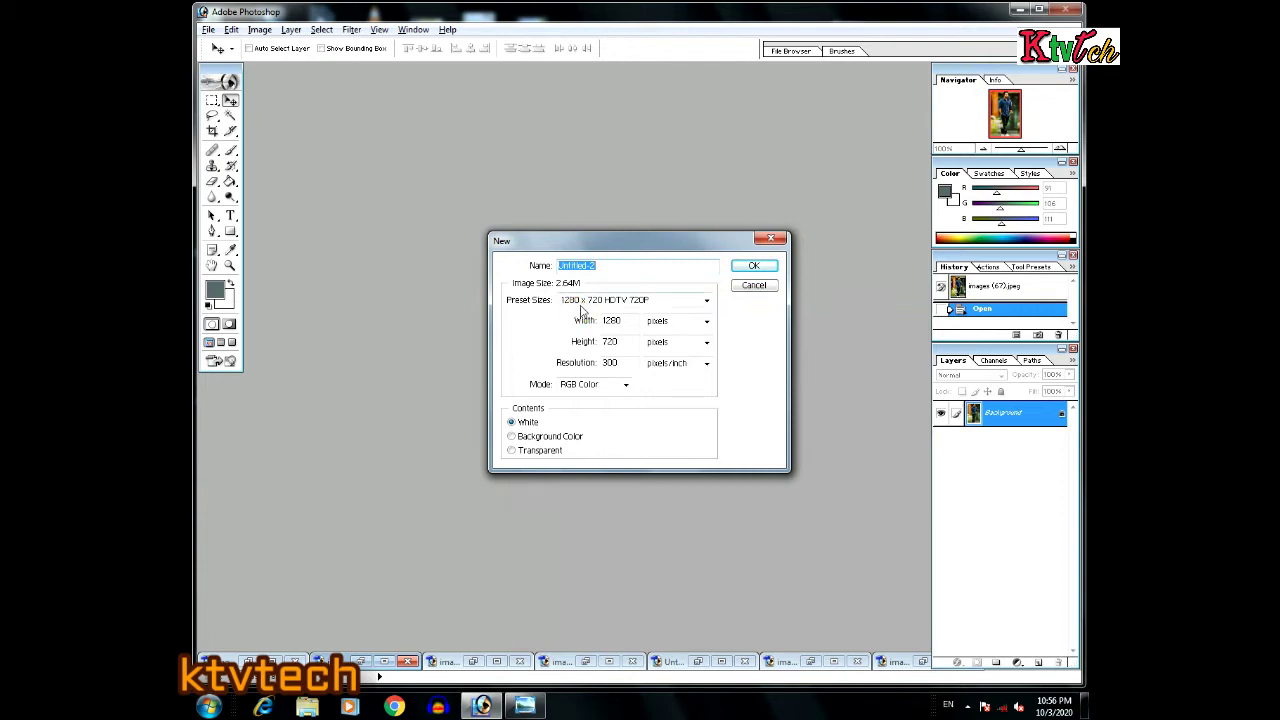
{"action": "left_click", "coordinate": [586, 311]}
{"action": "left_click", "coordinate": [608, 308]}
{"action": "left_click", "coordinate": [633, 310]}
{"action": "left_click", "coordinate": [633, 310]}
{"action": "left_click", "coordinate": [686, 304]}
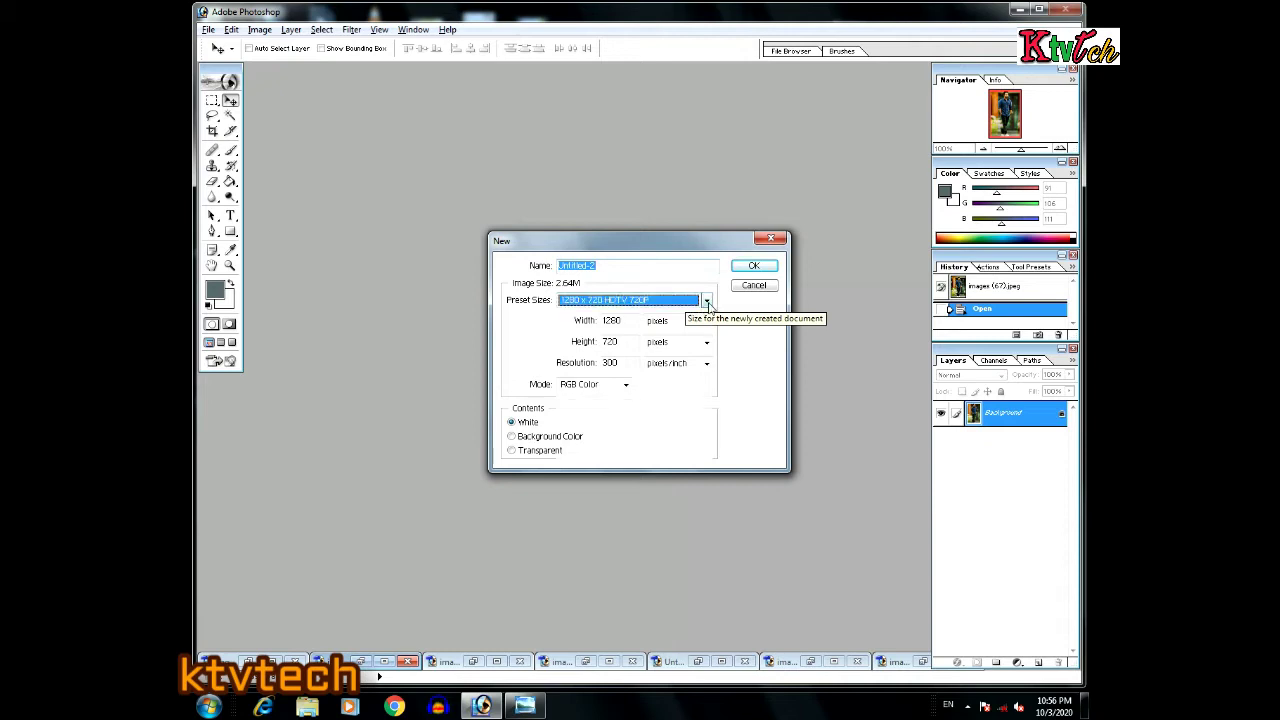
{"action": "left_click", "coordinate": [706, 300]}
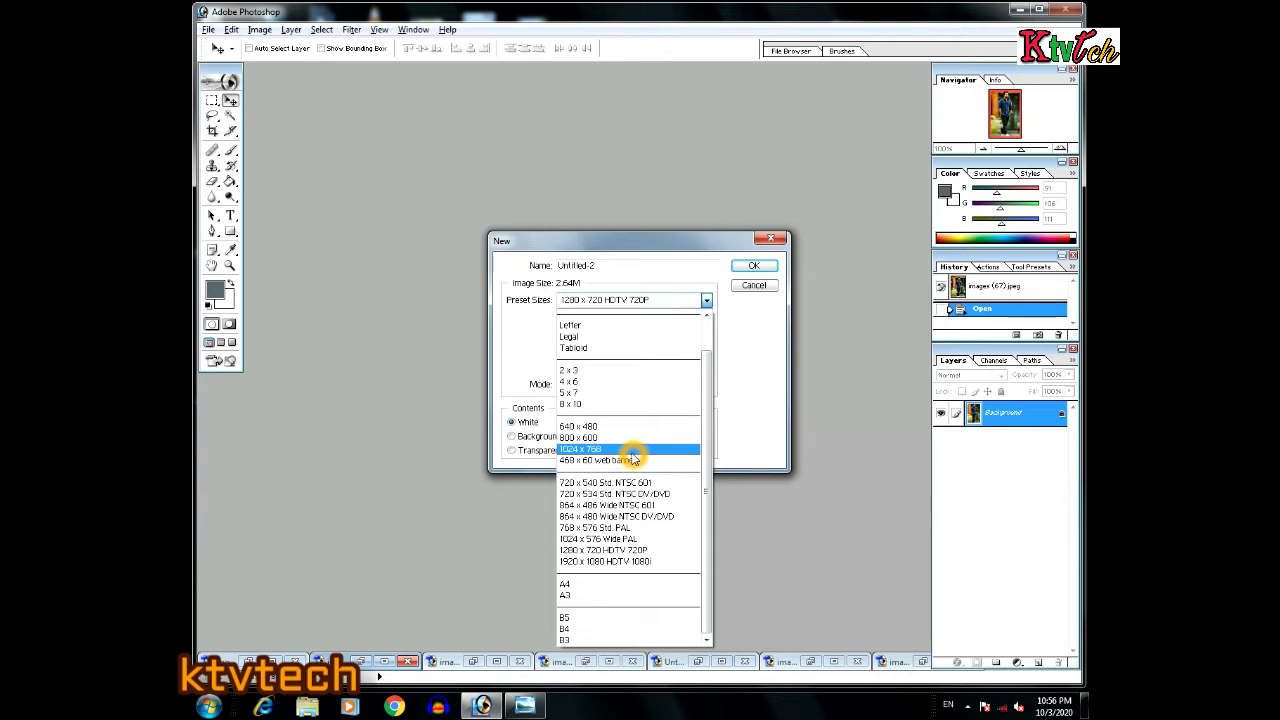
{"action": "left_click", "coordinate": [636, 550]}
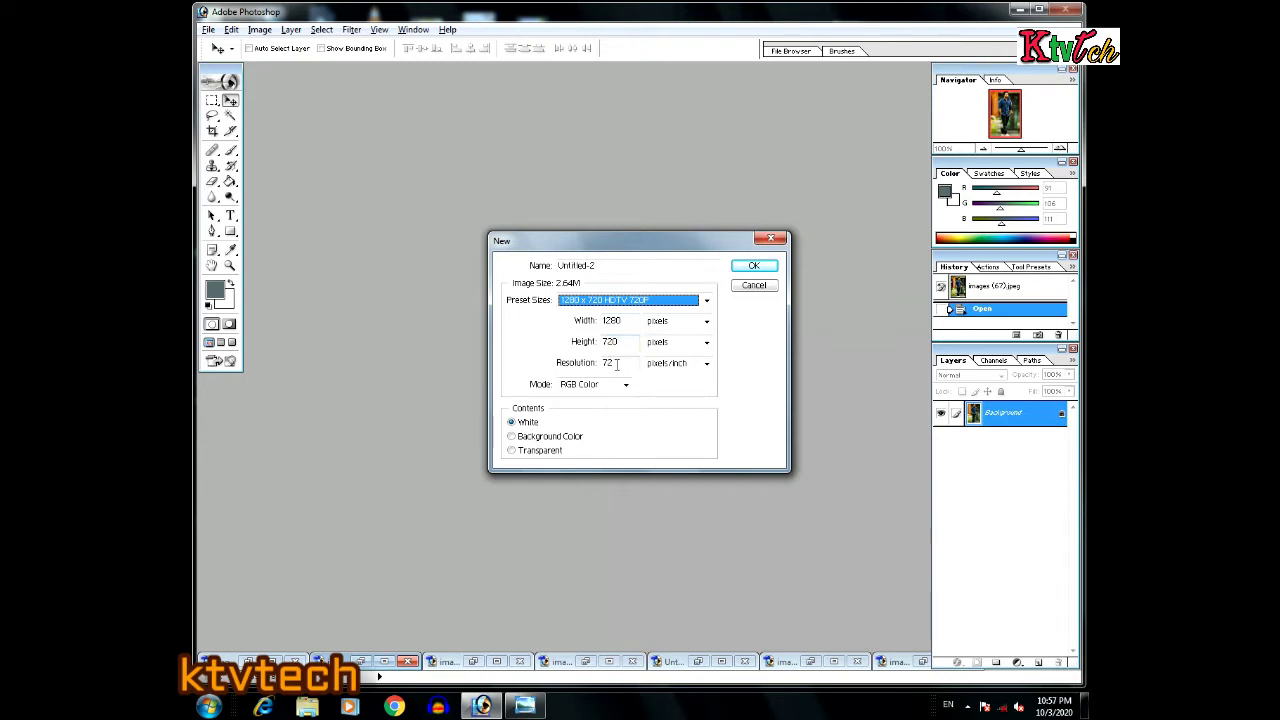
- Set the resolution to 300 pixels/inch and create the document in RGB Color with white contents
{"action": "double_click", "coordinate": [607, 363]}
{"action": "type", "text": "300"}
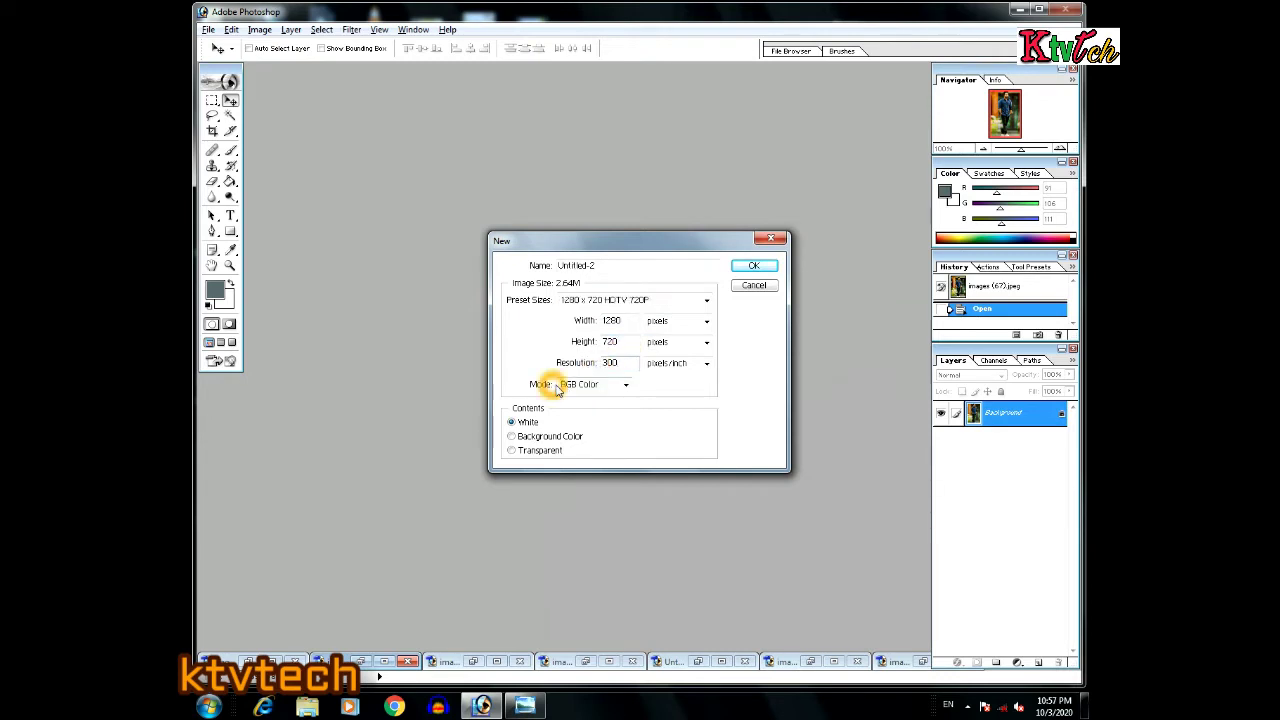
{"action": "left_click", "coordinate": [610, 385]}
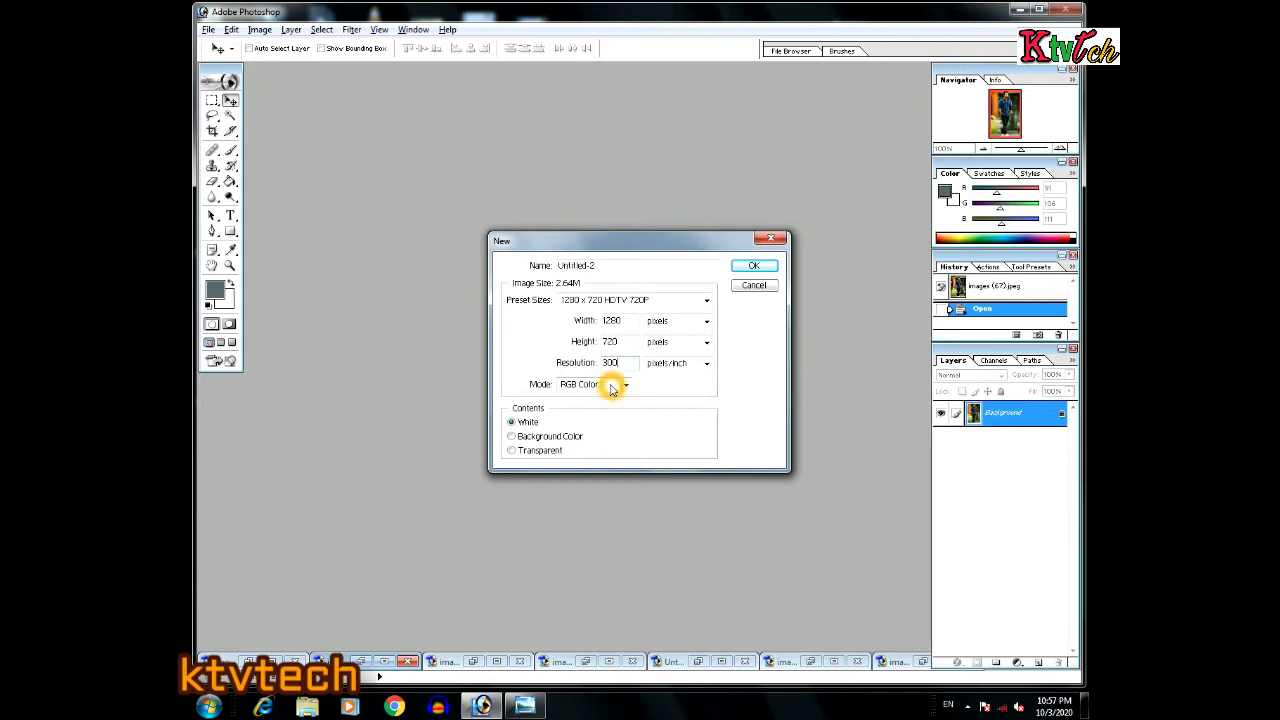
{"action": "left_click", "coordinate": [534, 426]}
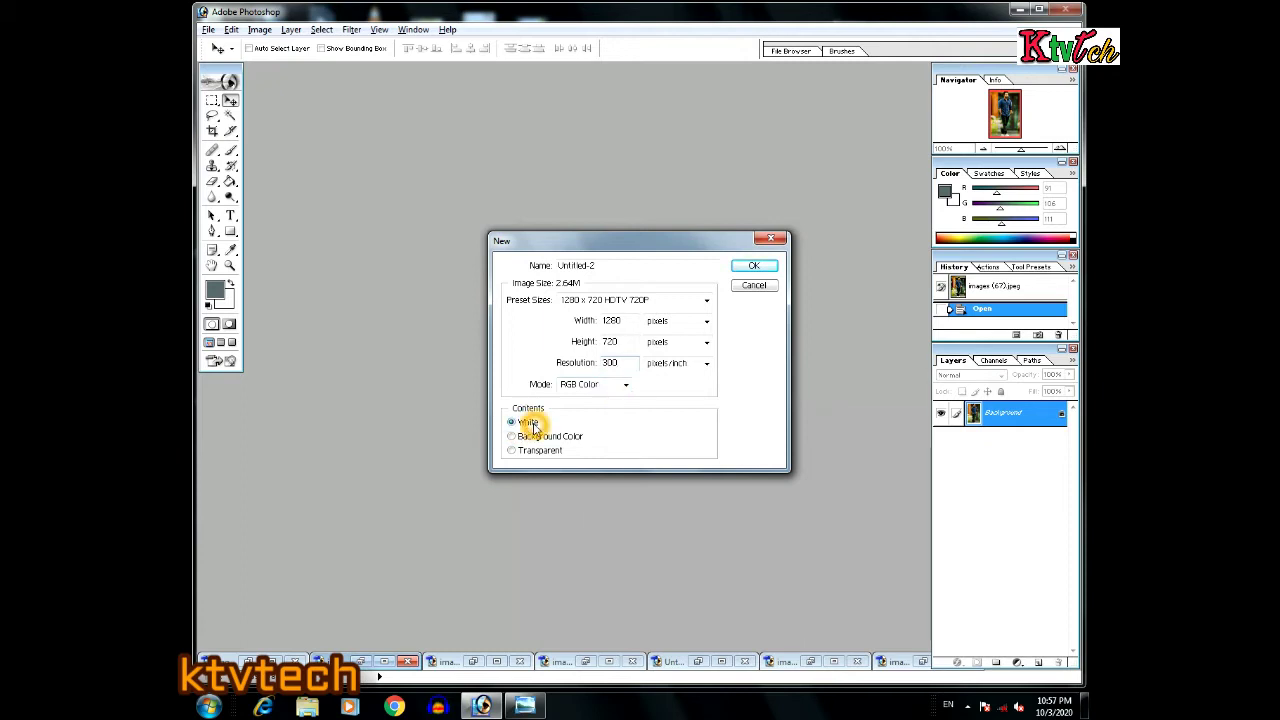
{"action": "left_click", "coordinate": [618, 332]}
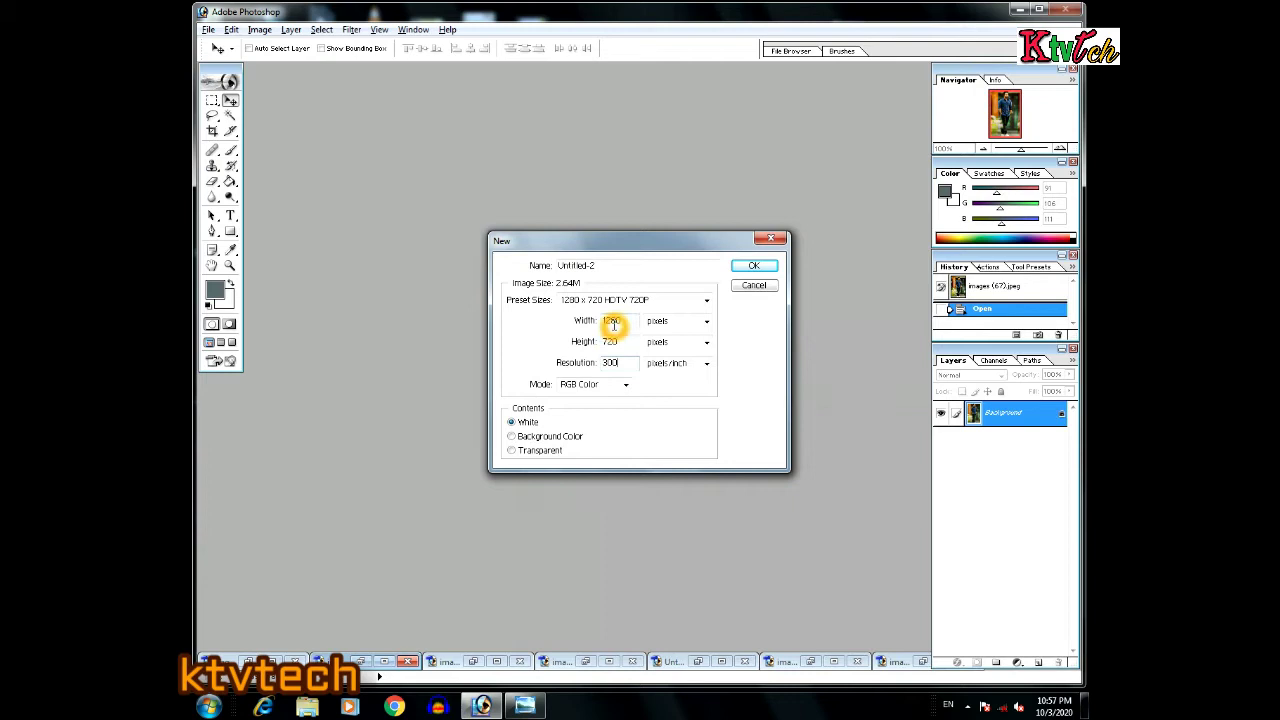
{"action": "left_click", "coordinate": [616, 349]}
{"action": "left_click", "coordinate": [621, 346]}
{"action": "left_click", "coordinate": [666, 322]}
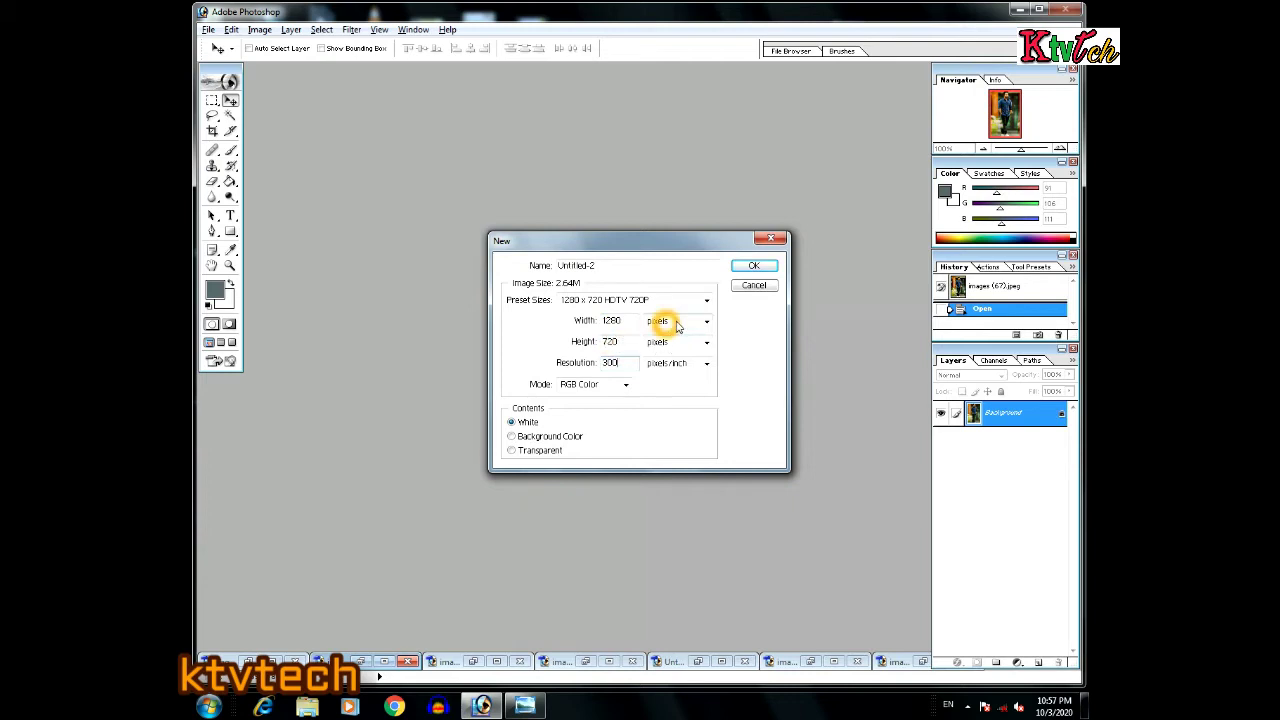
{"action": "left_click", "coordinate": [753, 266]}
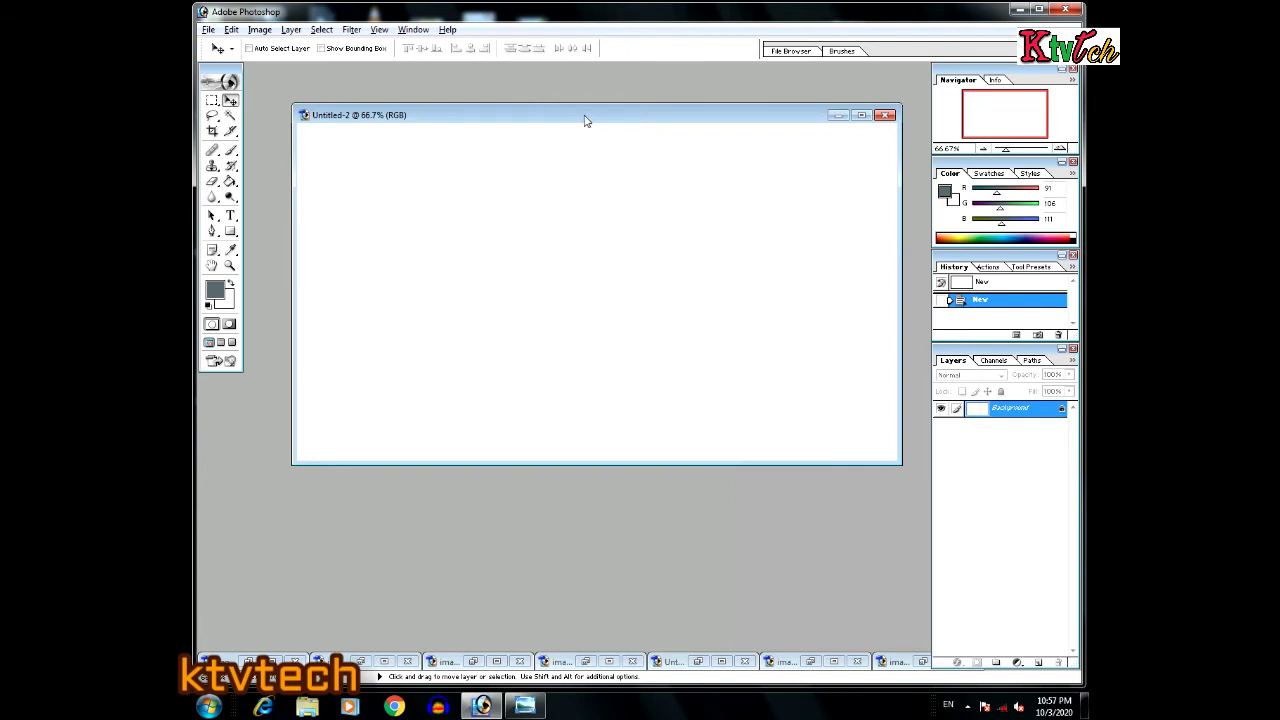
- Shift the blank document window slightly lower in the workspace and convert its locked Background into a regular layer
{"action": "left_click_drag", "start_coordinate": [586, 120], "coordinate": [588, 151]}
{"action": "left_click", "coordinate": [532, 138]}
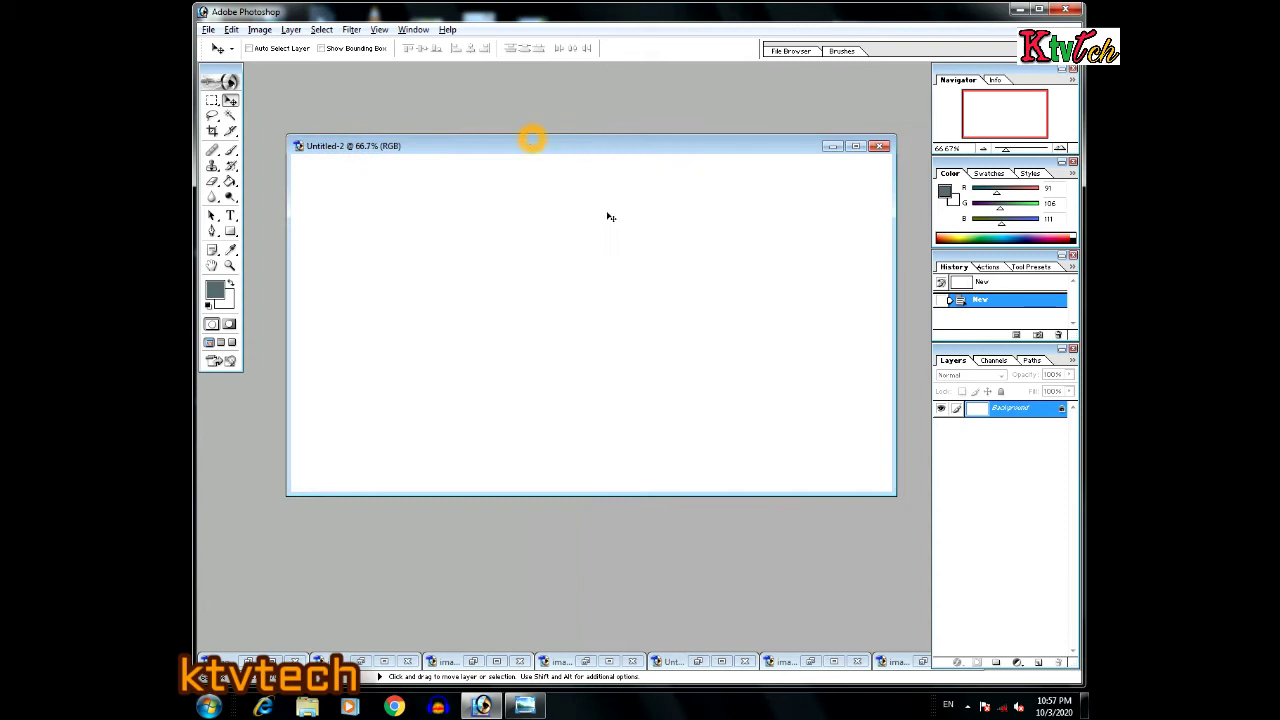
{"action": "left_click", "coordinate": [1012, 410]}
{"action": "left_click", "coordinate": [1010, 412]}
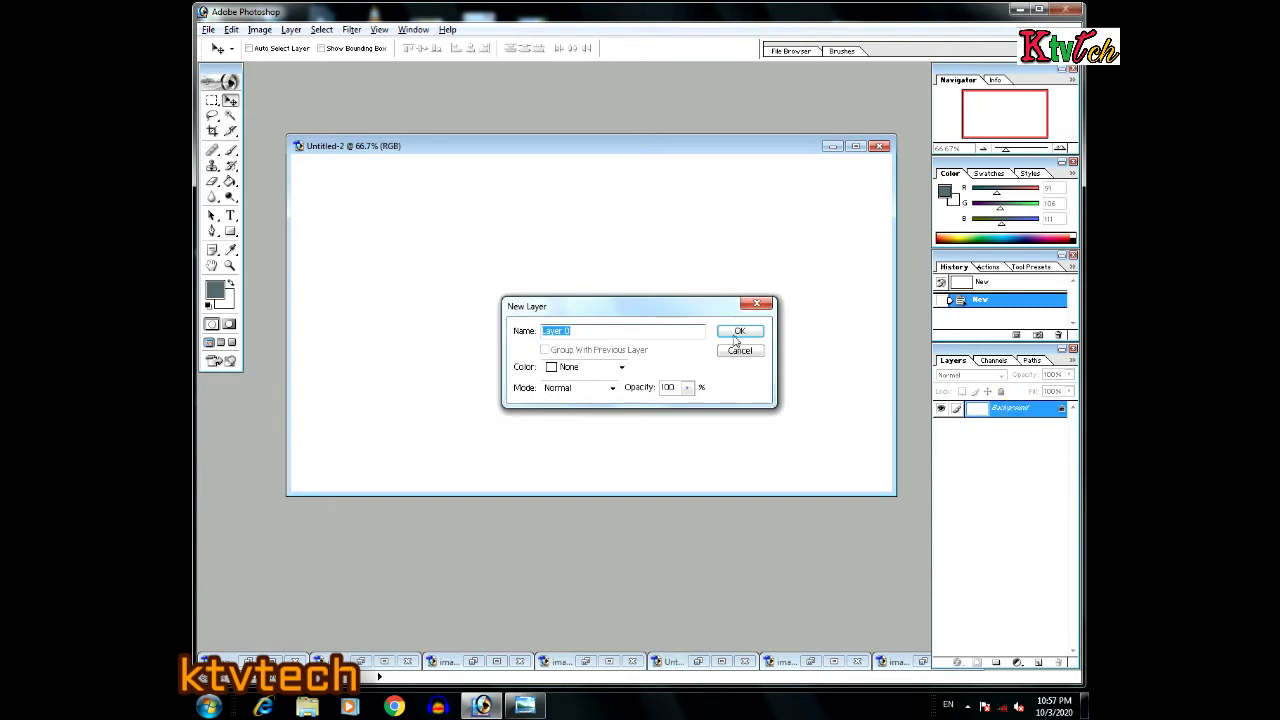
{"action": "left_click", "coordinate": [739, 331]}
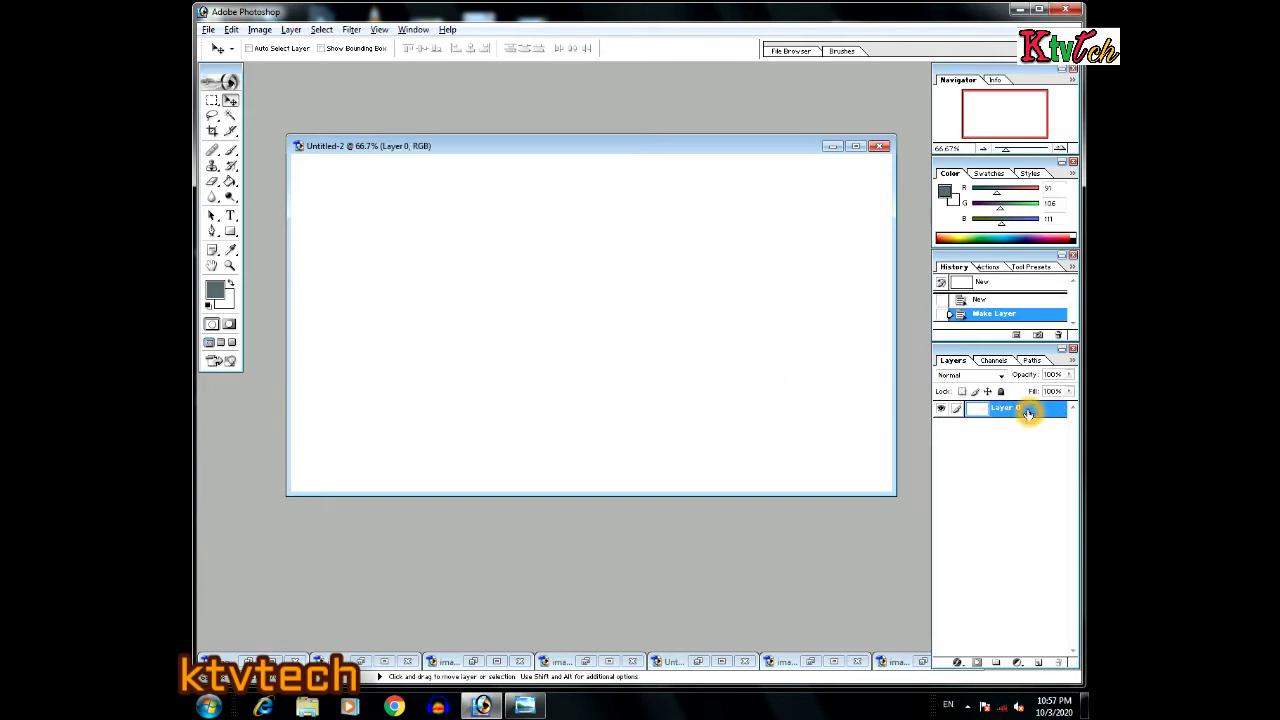
{"action": "left_click_drag", "start_coordinate": [638, 156], "coordinate": [645, 165]}
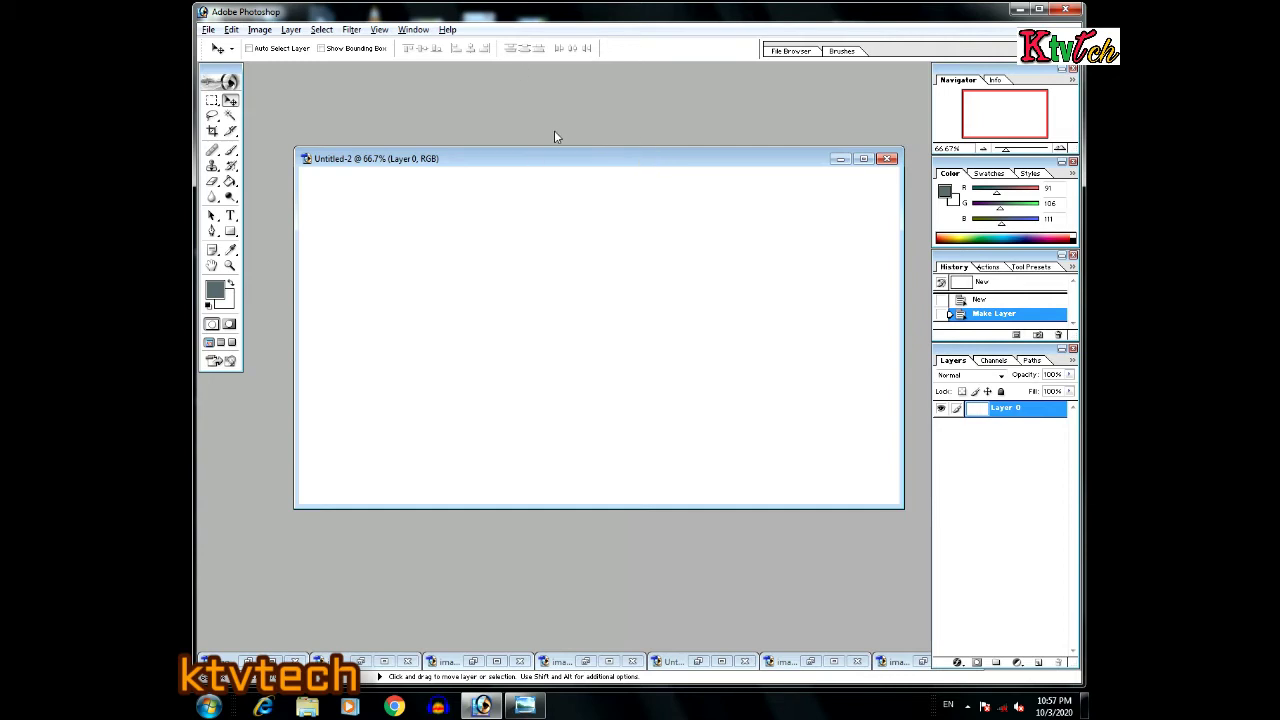
- Open images (65) and images (68) together from the Desktop and reposition the images (68) window
{"action": "left_click", "coordinate": [212, 31]}
{"action": "left_click", "coordinate": [228, 58]}
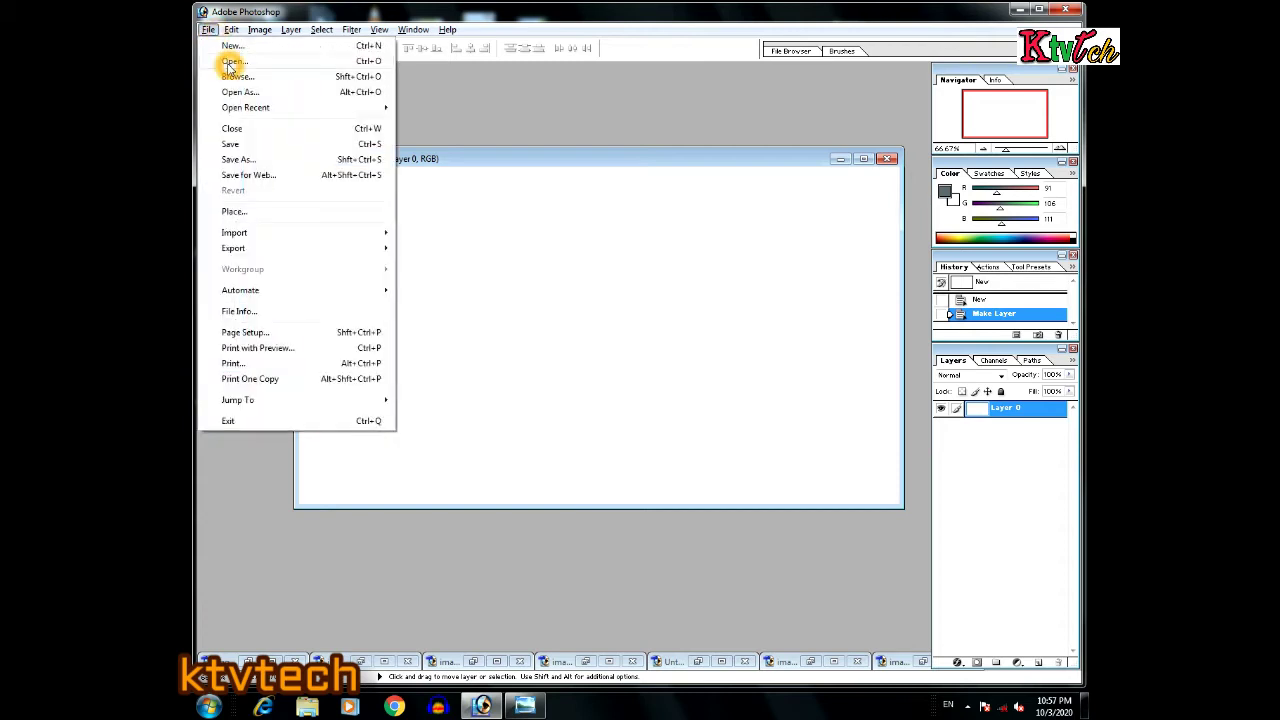
{"action": "left_click", "coordinate": [436, 254]}
{"action": "left_click", "coordinate": [458, 256]}
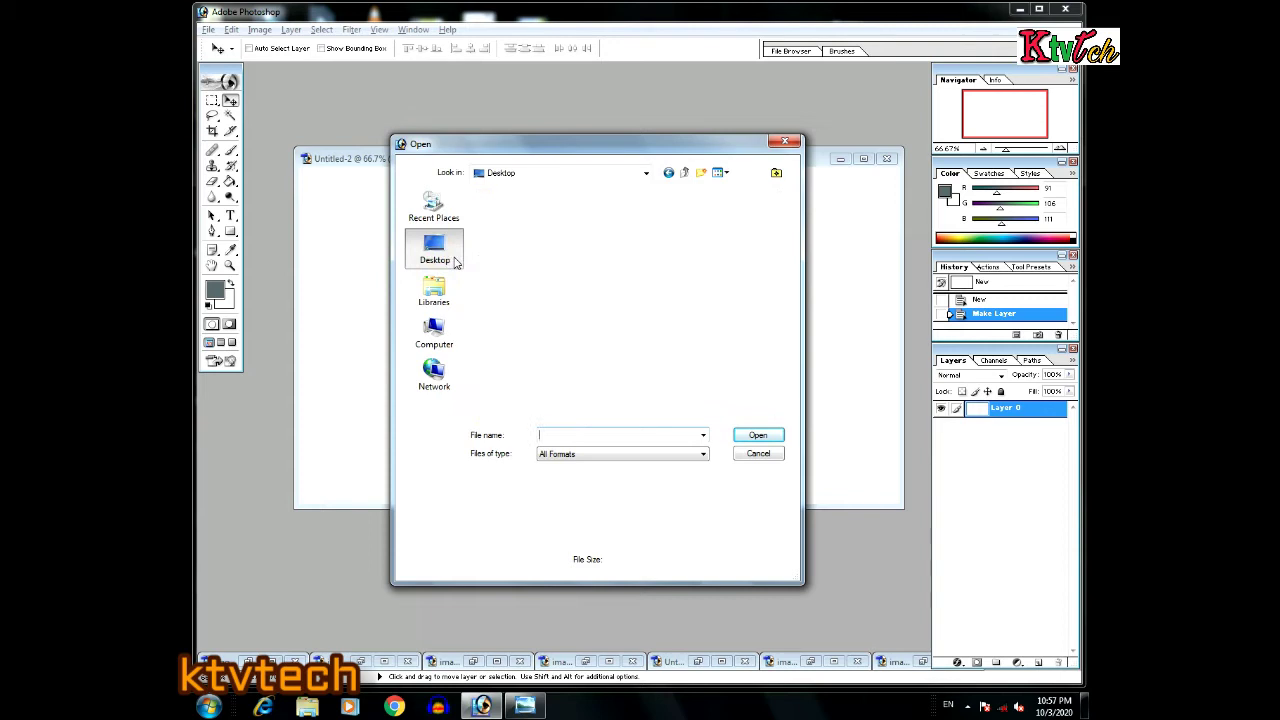
{"action": "left_click", "coordinate": [652, 307]}
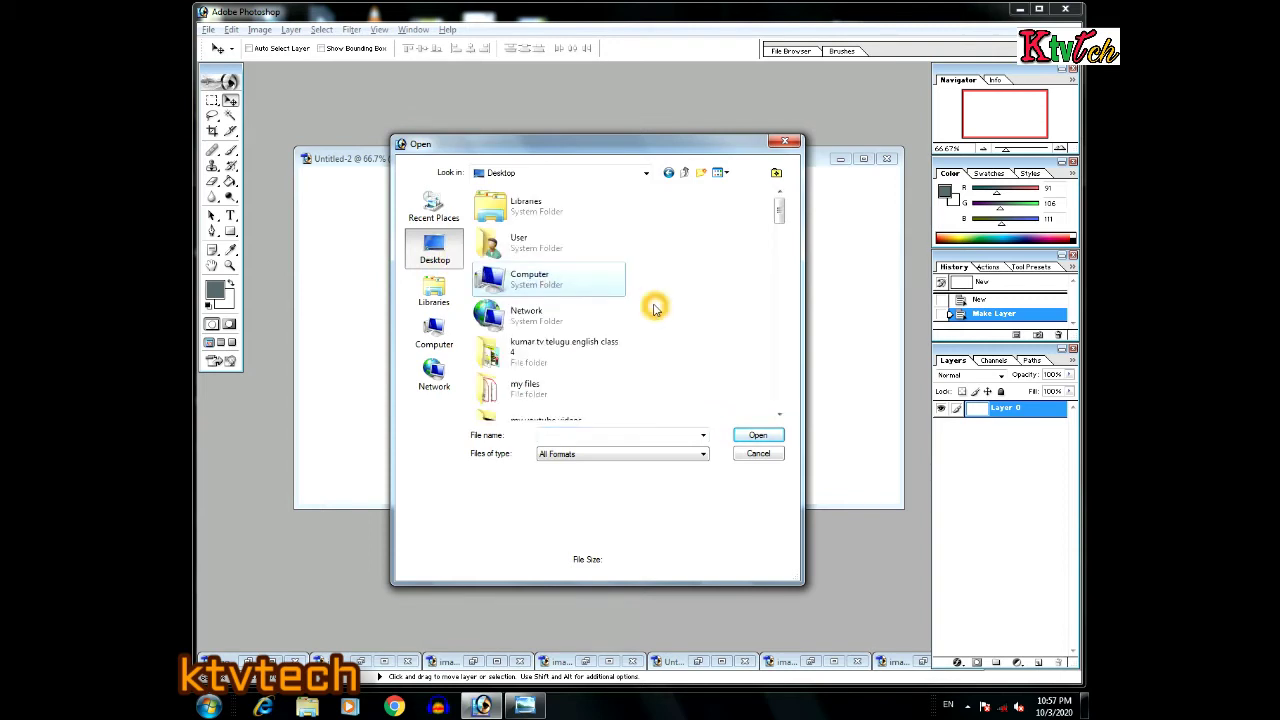
{"action": "scroll", "coordinate": [652, 307], "scroll_direction": "down", "scroll_amount": 5}
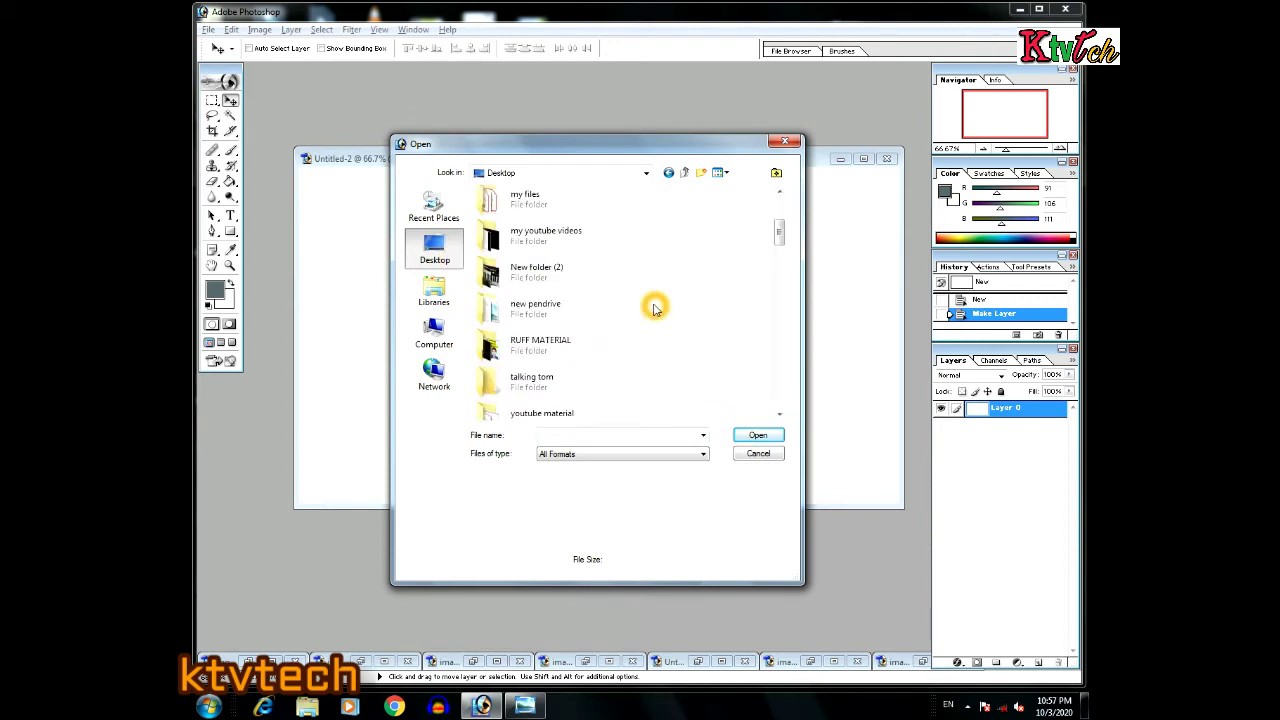
{"action": "scroll", "coordinate": [652, 307], "scroll_direction": "down", "scroll_amount": 8}
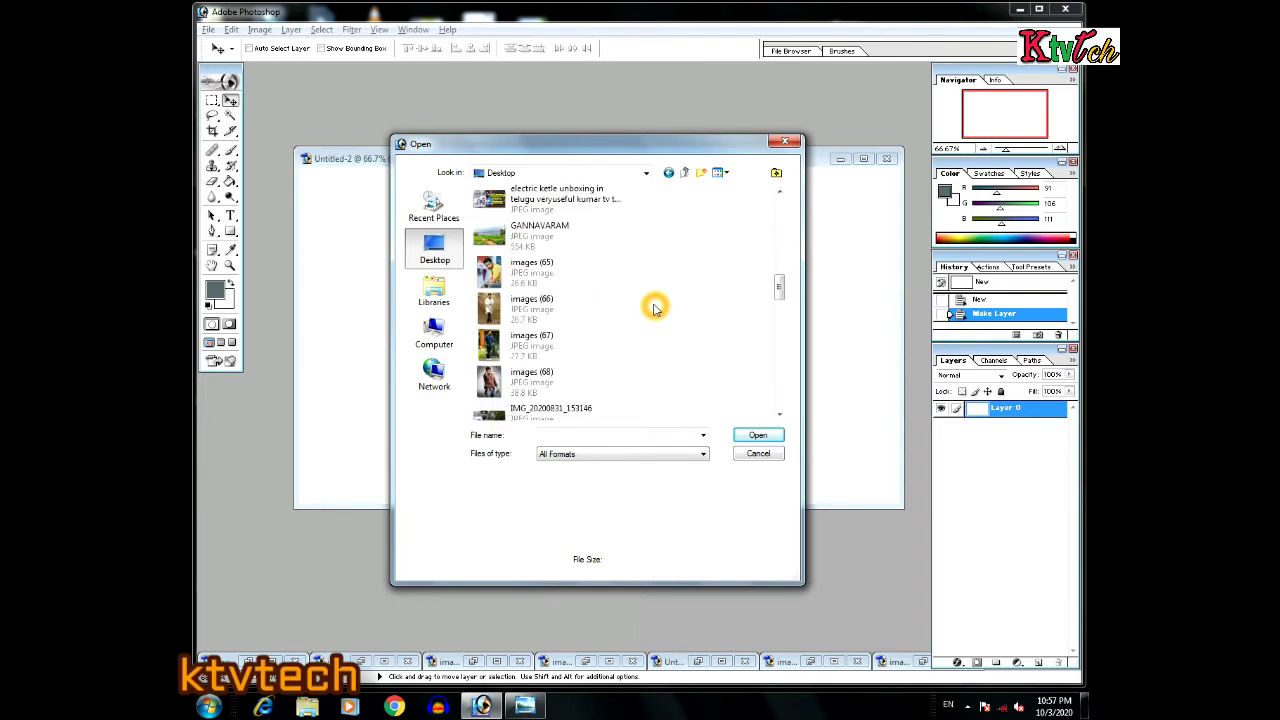
{"action": "left_click", "coordinate": [566, 284]}
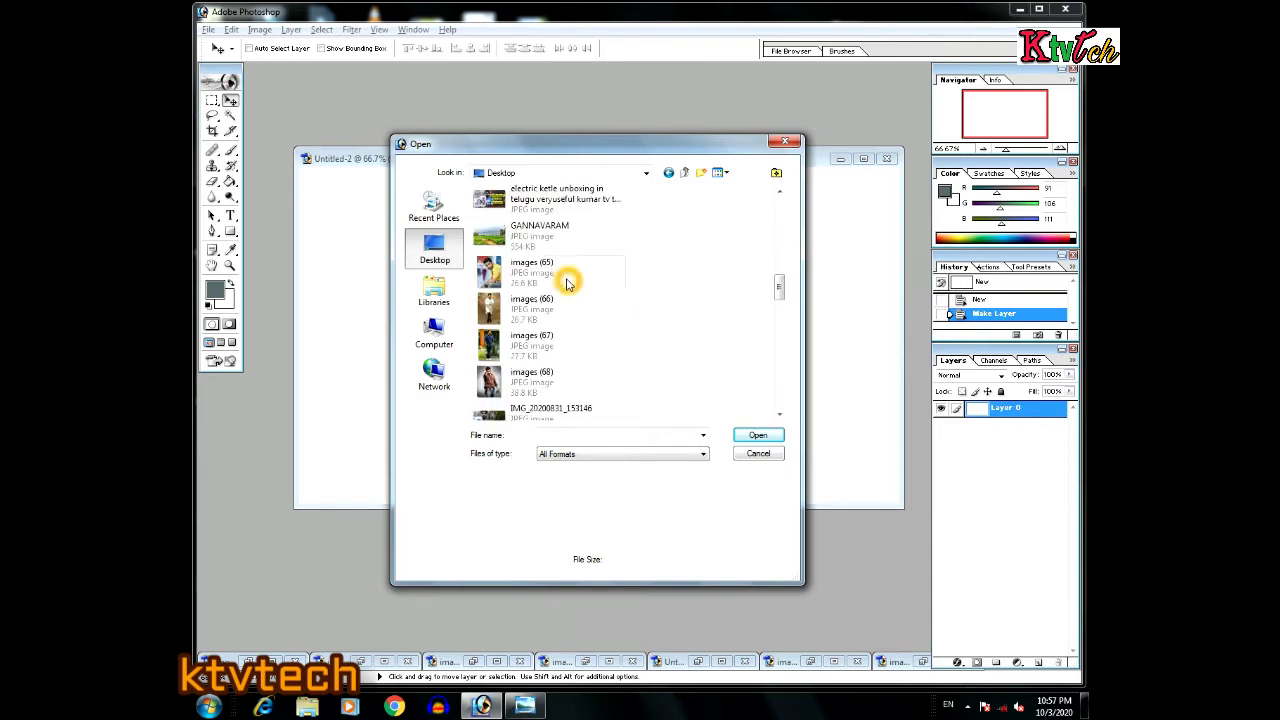
{"action": "left_click", "coordinate": [566, 284]}
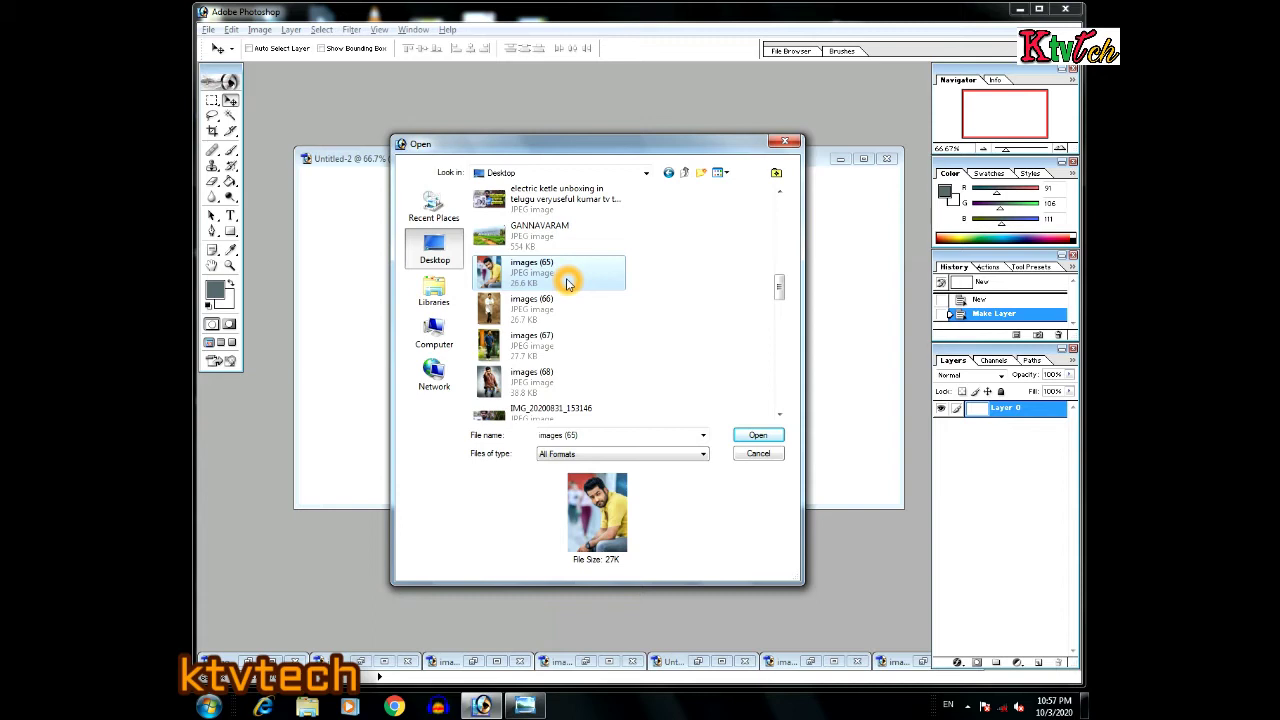
{"action": "left_click", "coordinate": [558, 376], "text": "ctrl"}
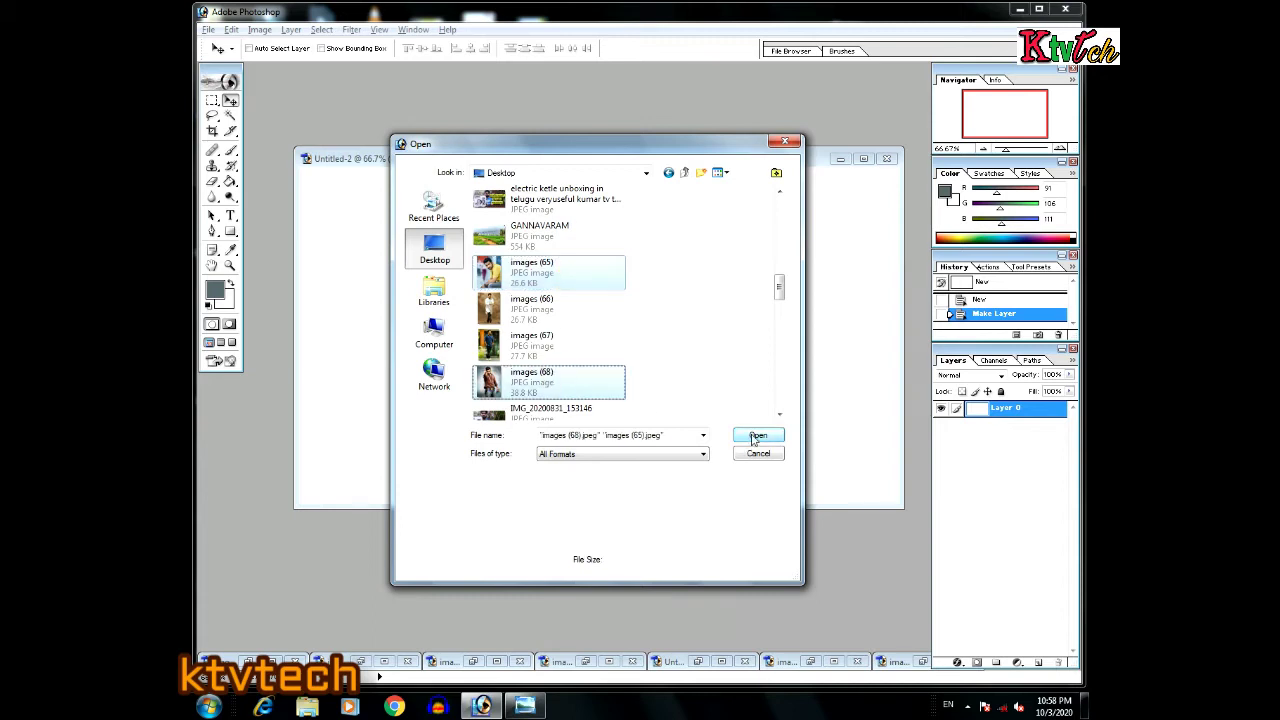
{"action": "left_click", "coordinate": [758, 437]}
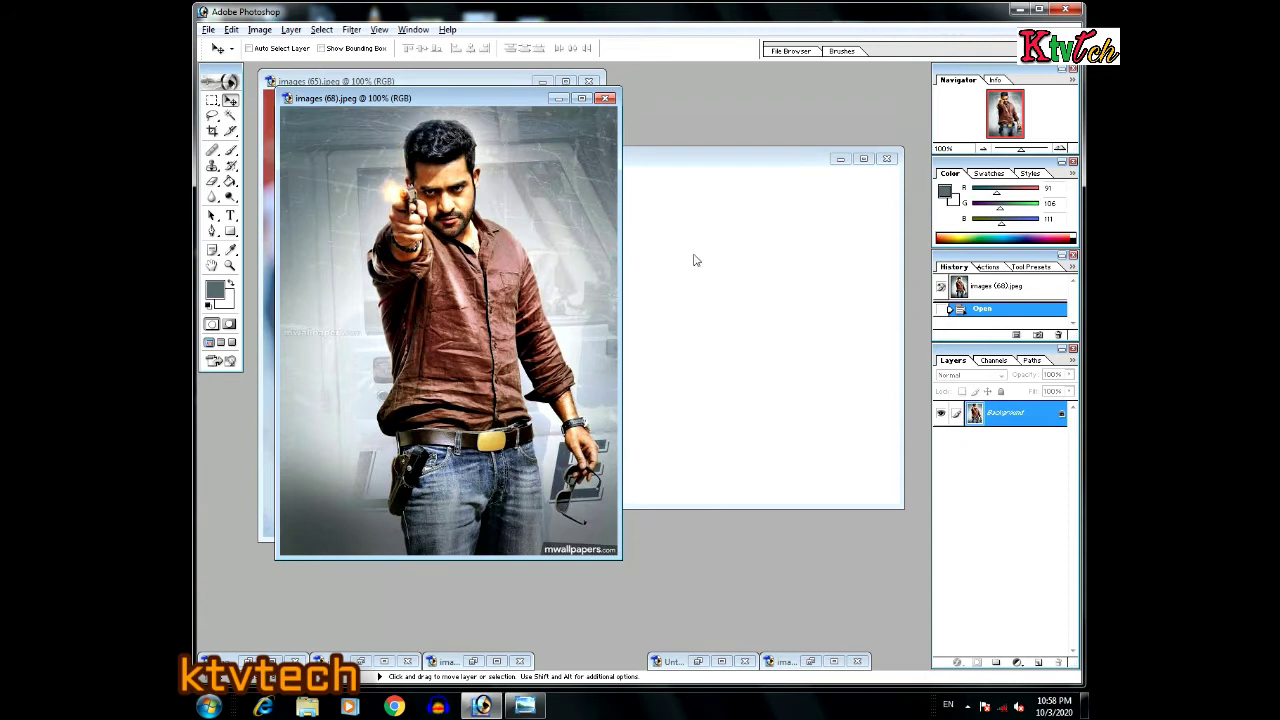
{"action": "left_click", "coordinate": [711, 286]}
{"action": "left_click_drag", "start_coordinate": [386, 96], "coordinate": [348, 113]}
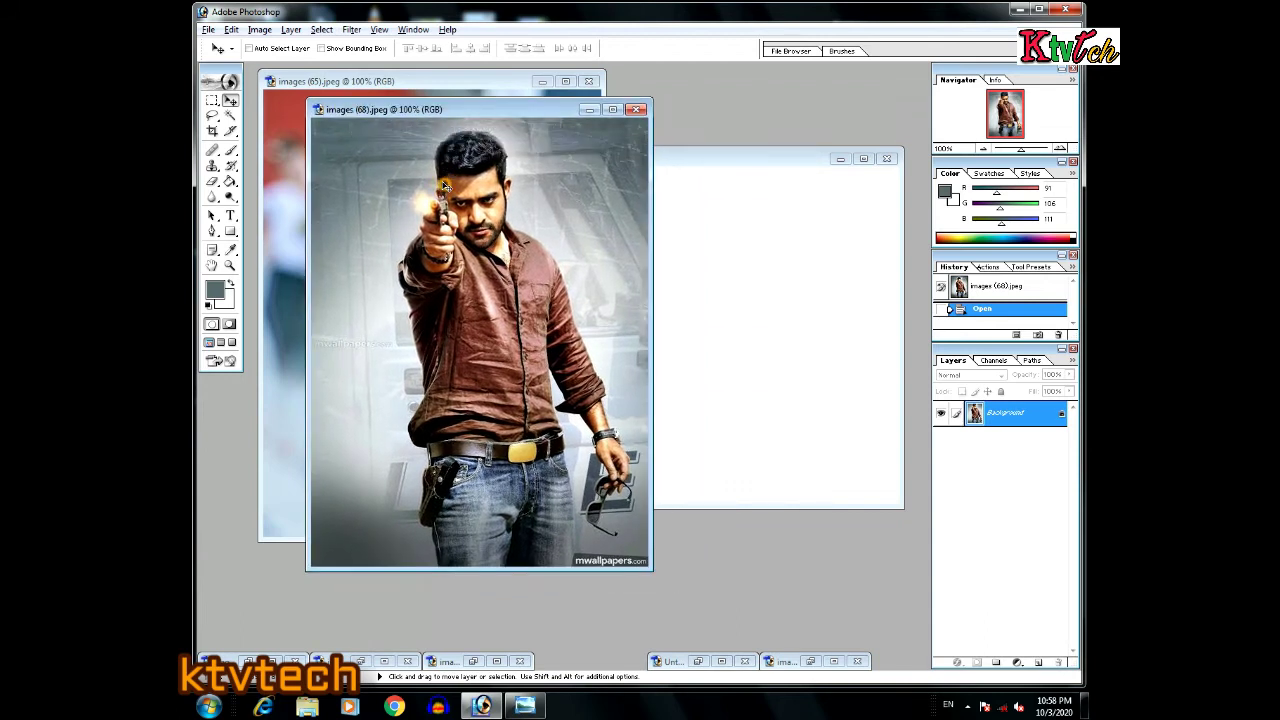
- Try copying the images (68) photo onto the blank Untitled-2 canvas and undo the placement
{"action": "left_click_drag", "start_coordinate": [465, 216], "coordinate": [684, 264]}
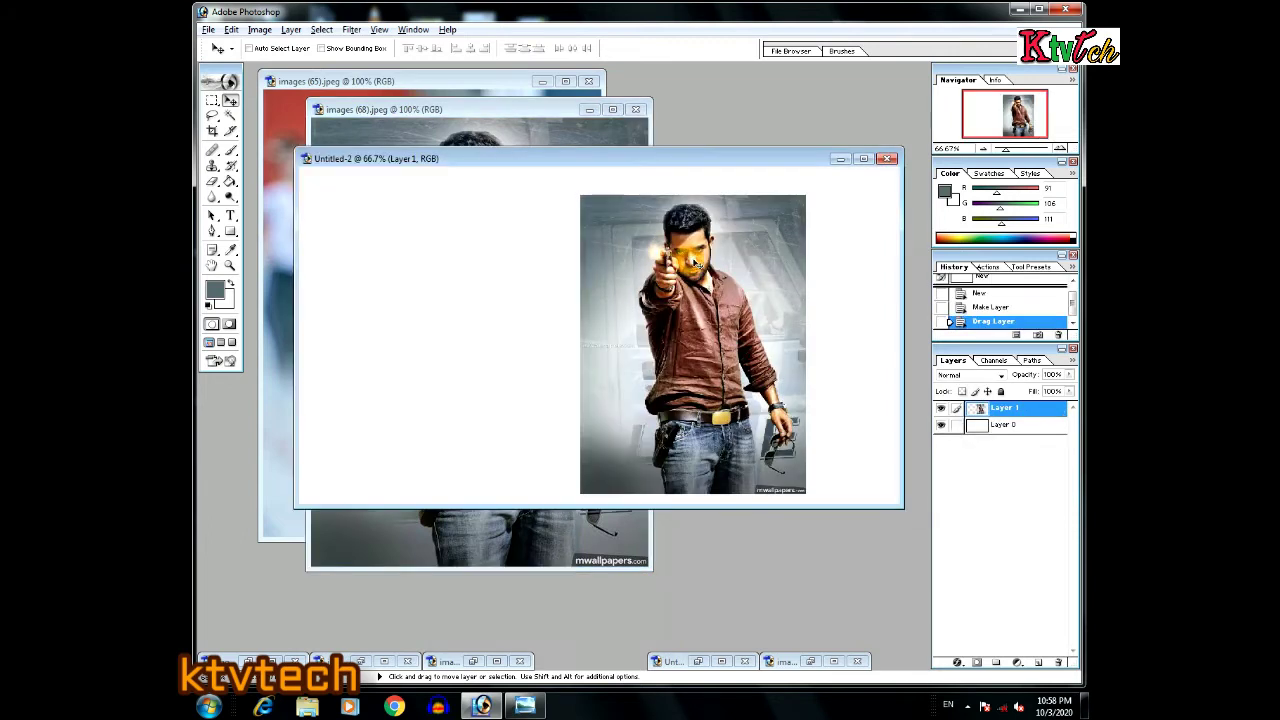
{"action": "left_click", "coordinate": [486, 138]}
{"action": "left_click", "coordinate": [640, 281]}
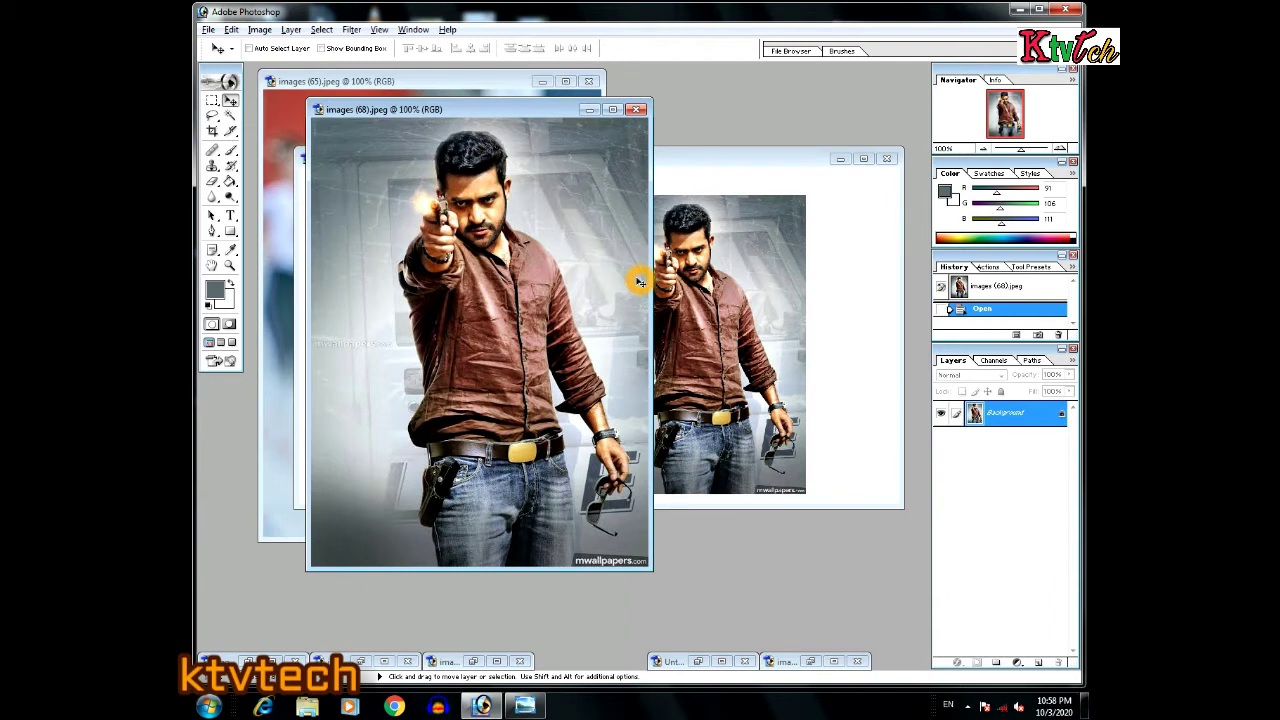
{"action": "left_click", "coordinate": [717, 323]}
{"action": "key", "text": "ctrl+z"}
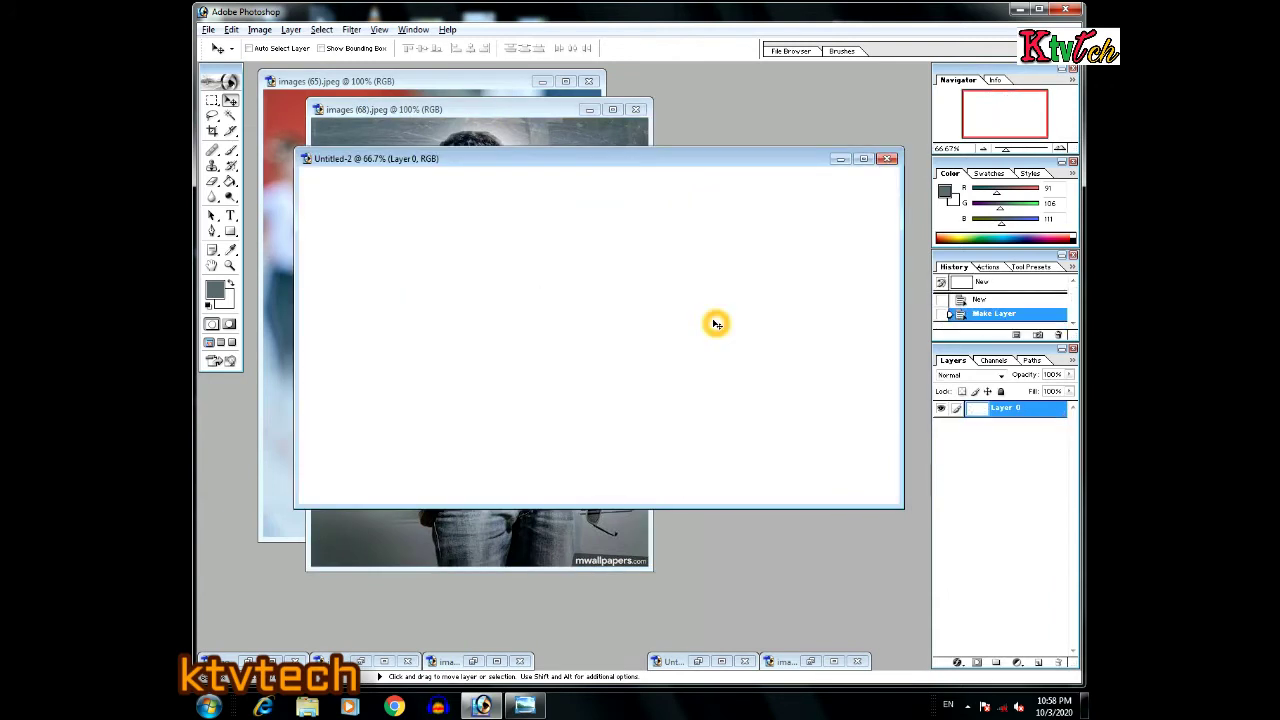
- Copy the images (68) photo into Untitled-2 with the Move tool and position it against the canvas's left edge
{"action": "left_click", "coordinate": [486, 138]}
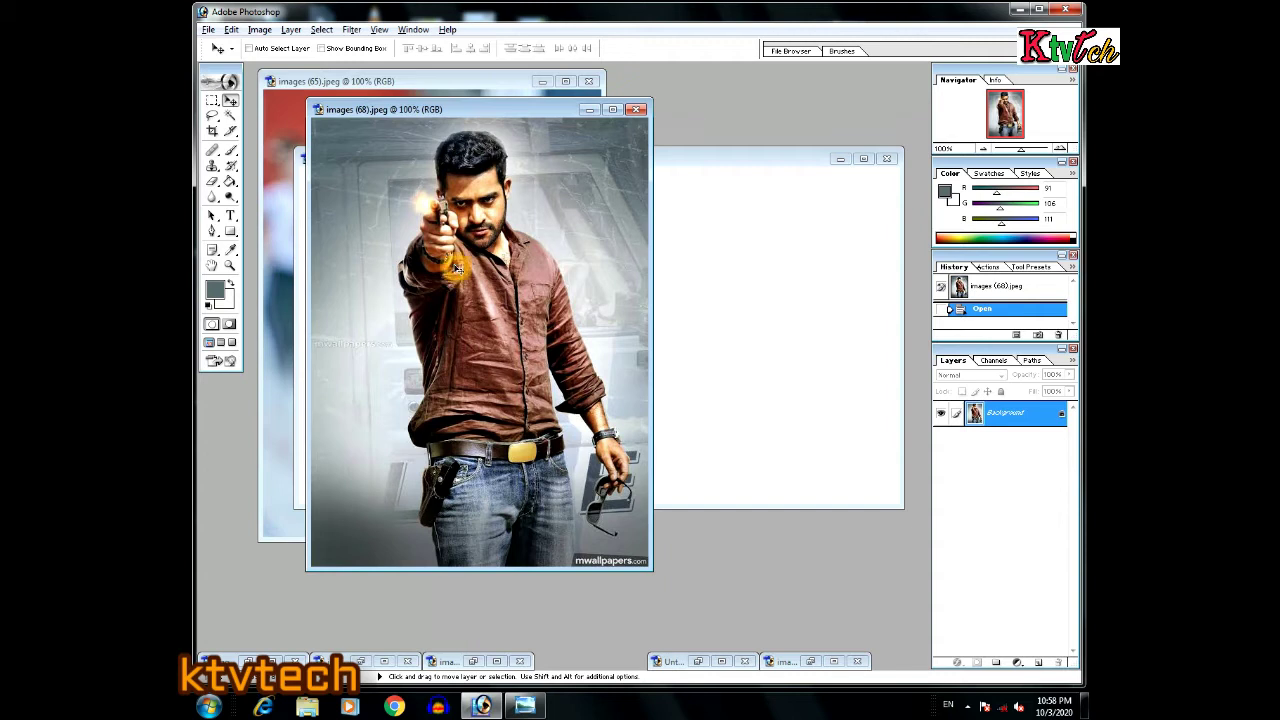
{"action": "left_click", "coordinate": [231, 103]}
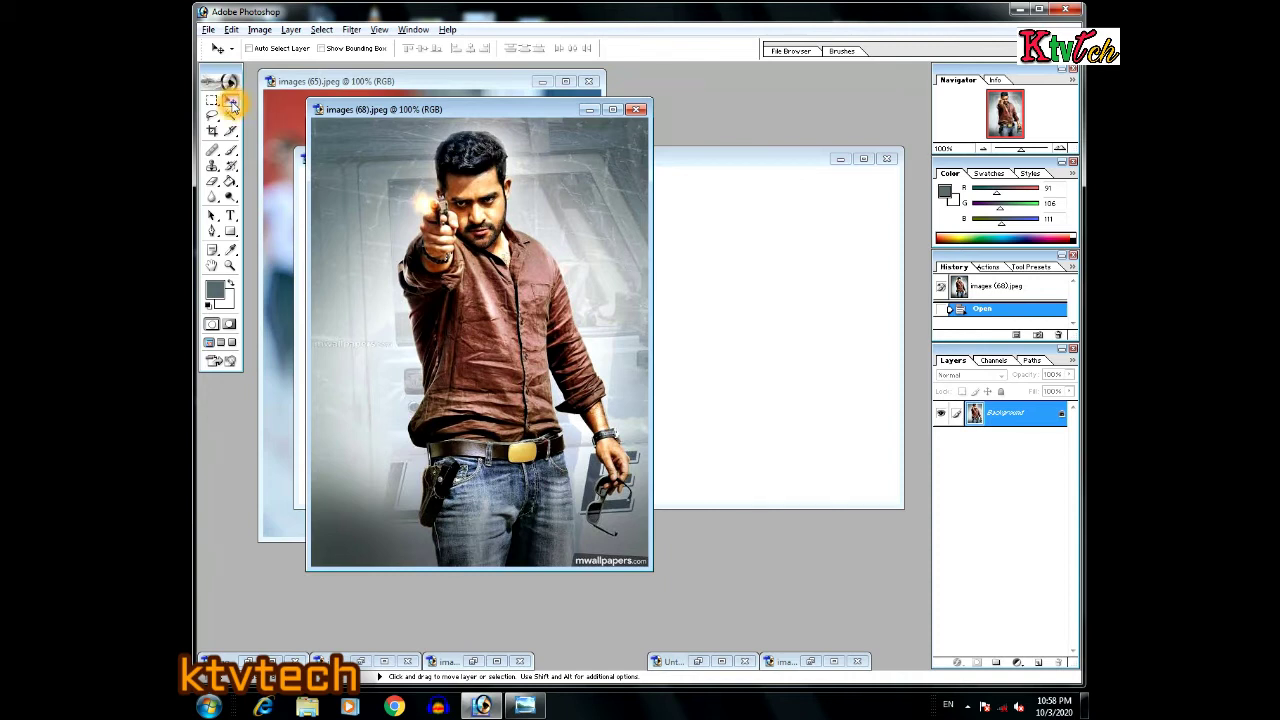
{"action": "left_click_drag", "start_coordinate": [506, 274], "coordinate": [677, 303]}
{"action": "left_click", "coordinate": [704, 333]}
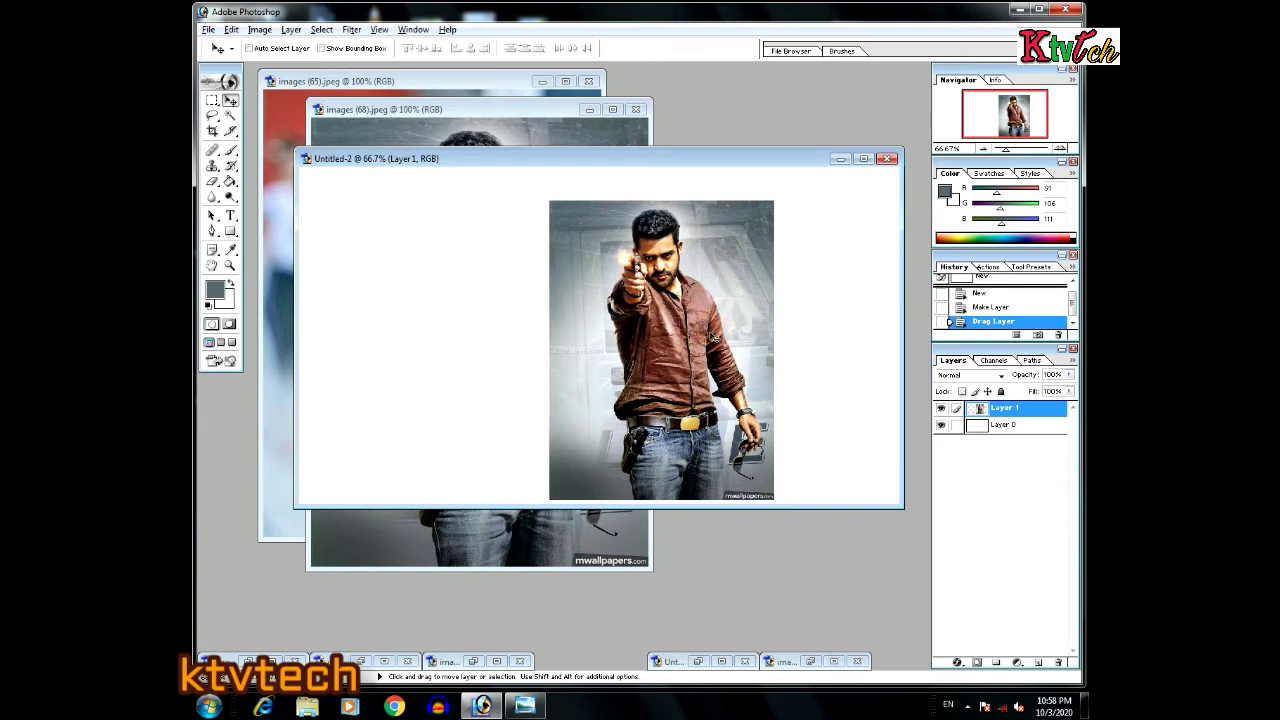
{"action": "left_click_drag", "start_coordinate": [708, 333], "coordinate": [475, 311]}
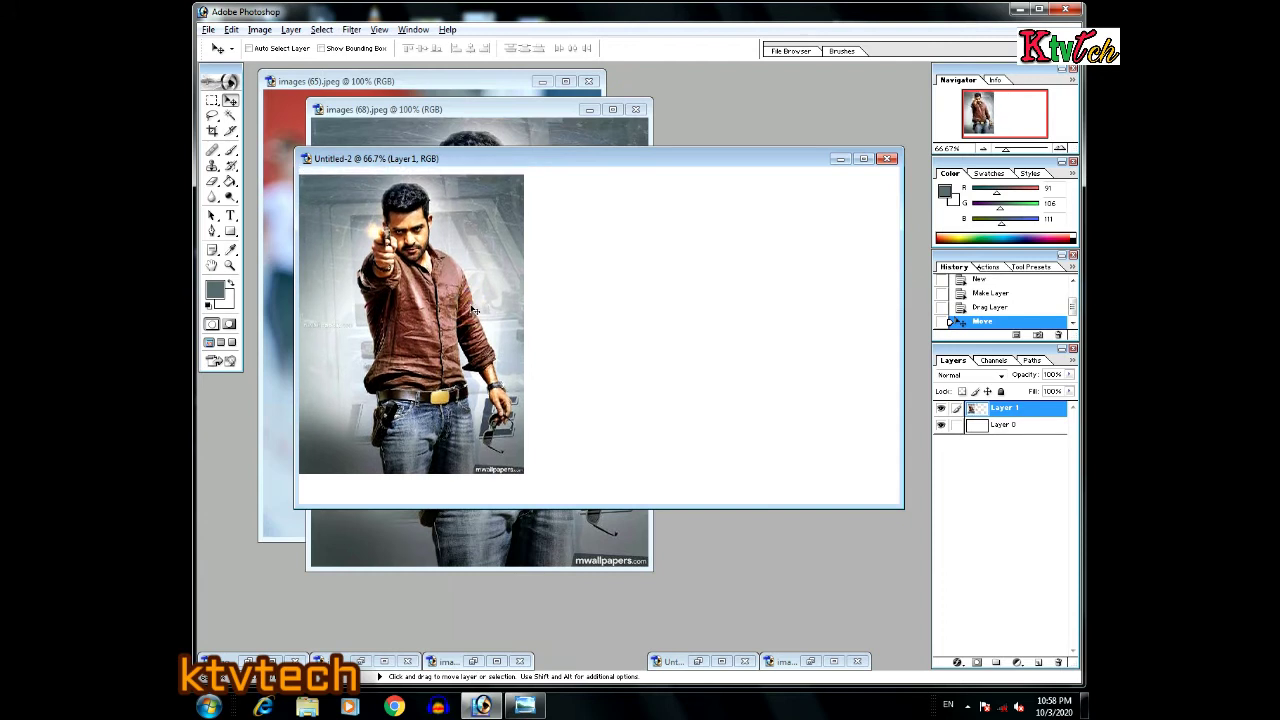
- Minimize the images (68) window, bring images (65) to the front and shift its window toward the workspace centre
{"action": "left_click", "coordinate": [531, 112]}
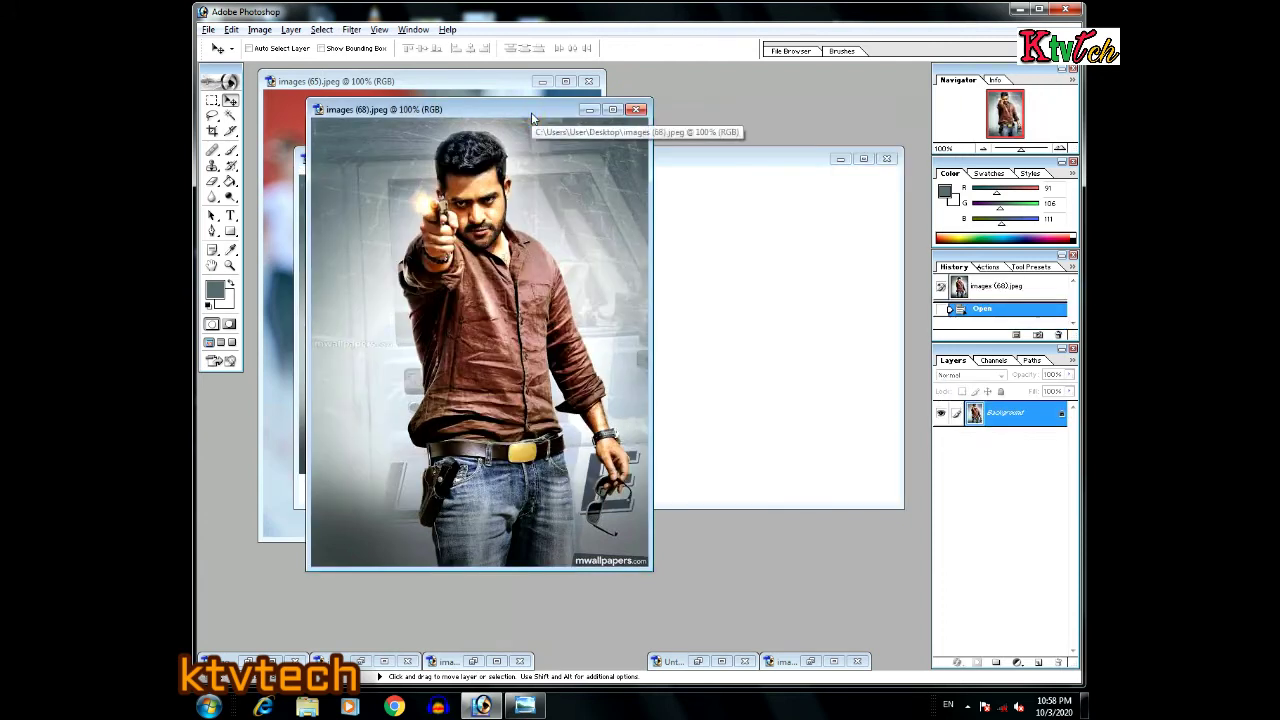
{"action": "left_click", "coordinate": [590, 110]}
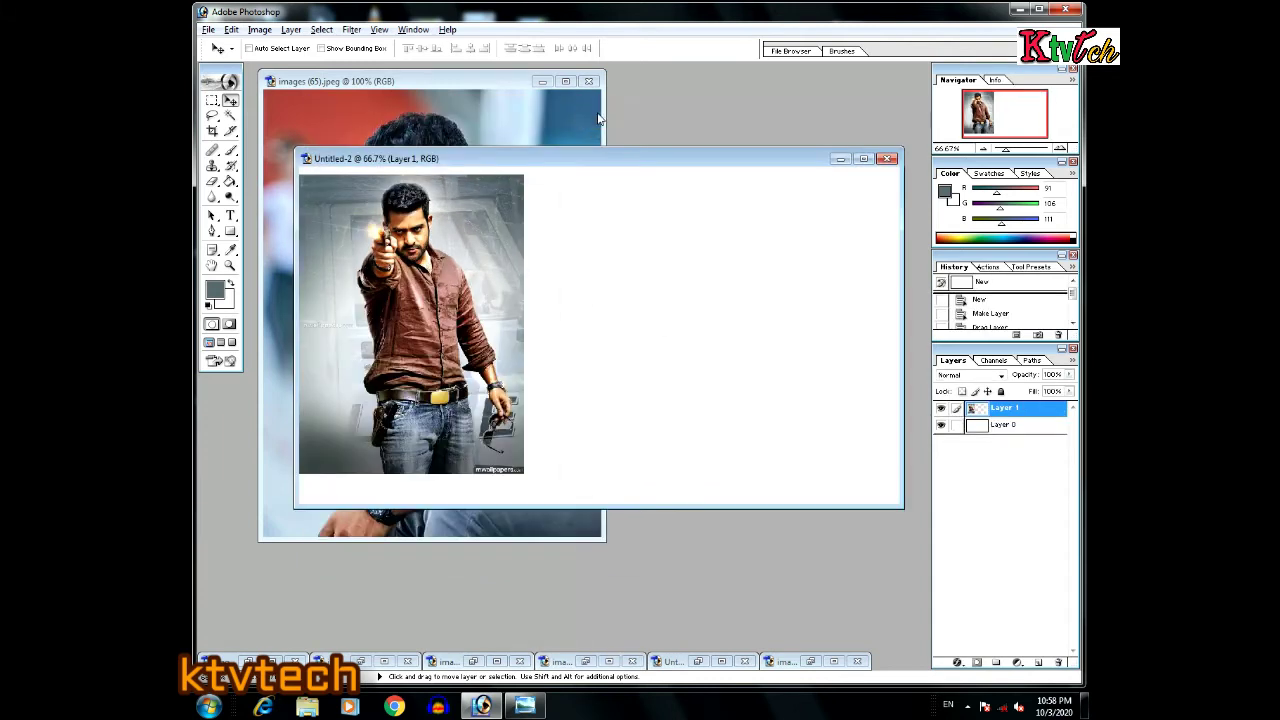
{"action": "left_click", "coordinate": [520, 120]}
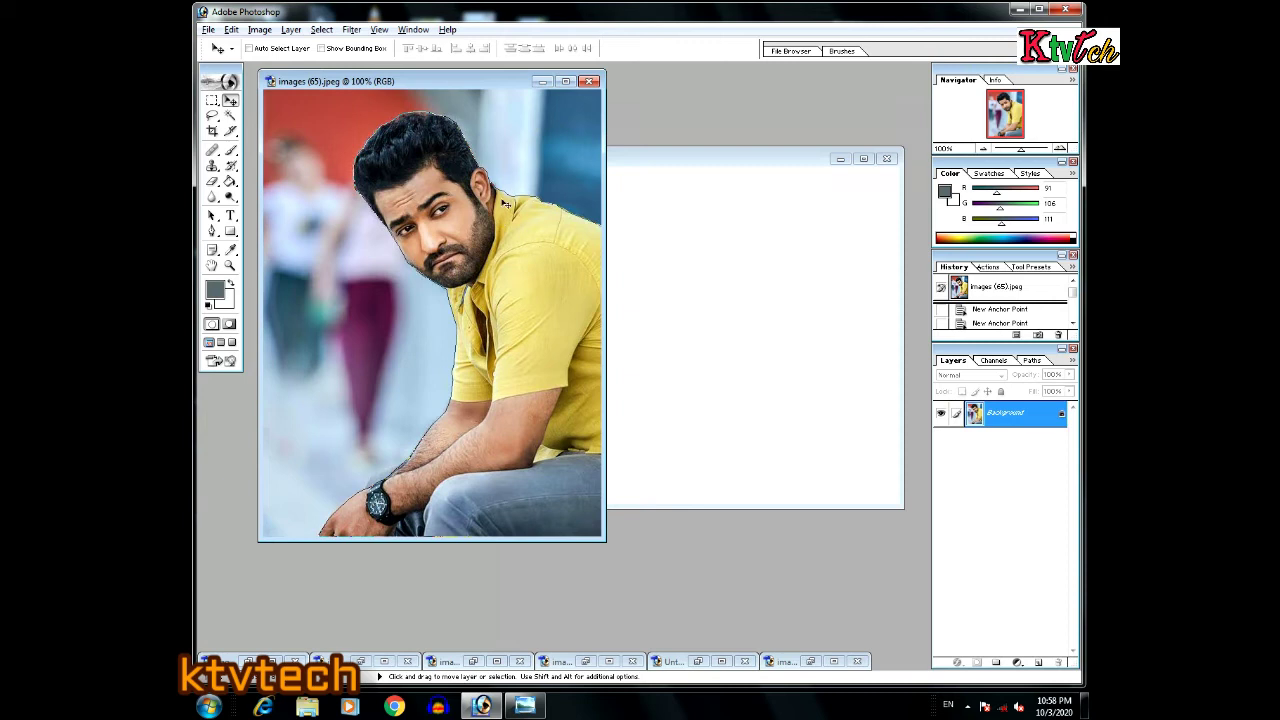
{"action": "left_click", "coordinate": [787, 298]}
{"action": "left_click", "coordinate": [789, 299]}
{"action": "left_click_drag", "start_coordinate": [502, 90], "coordinate": [586, 113]}
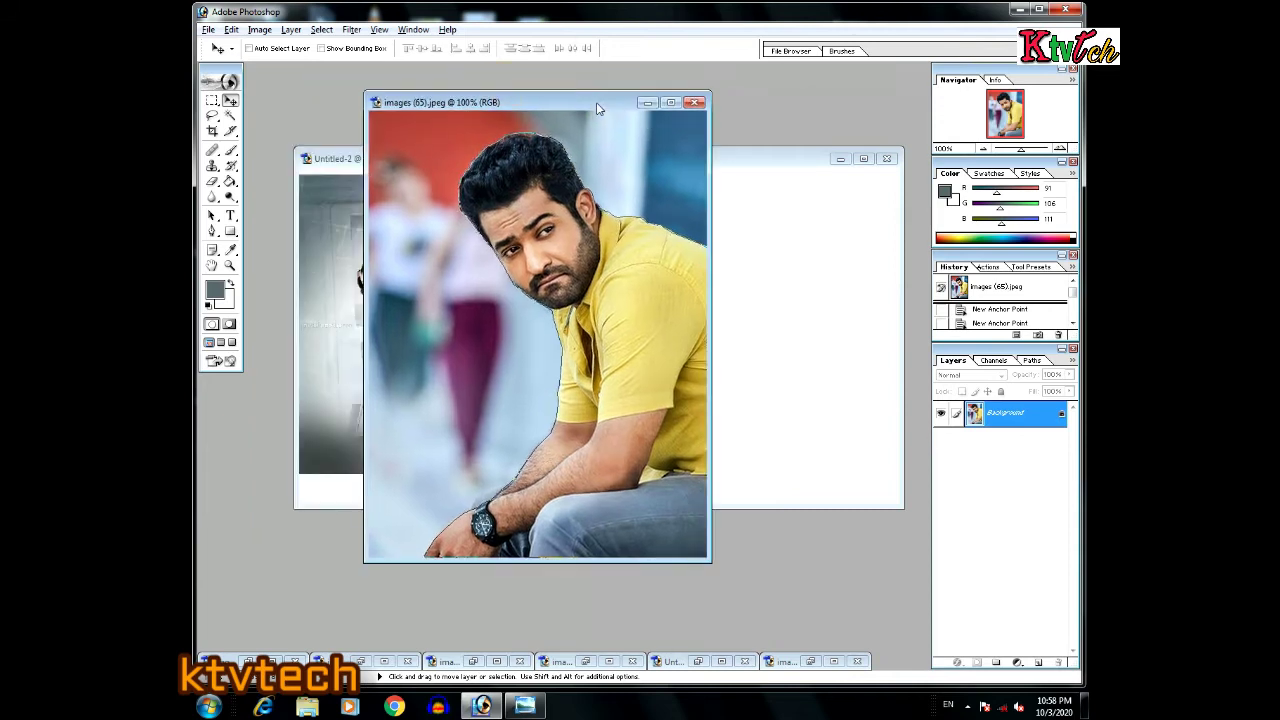
{"action": "left_click", "coordinate": [580, 258]}
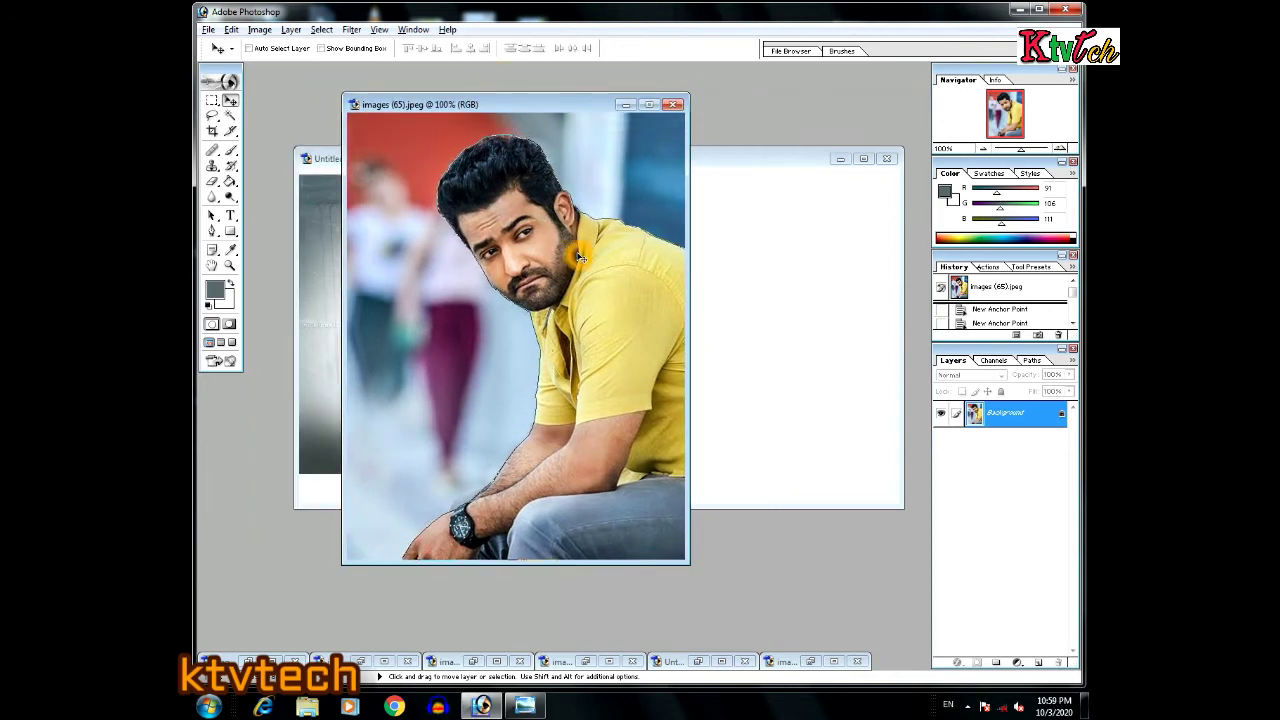
- Try placing the Background copy layer from Untitled-1 beside the first photo in Untitled-2 and undo it
{"action": "left_click", "coordinate": [788, 353]}
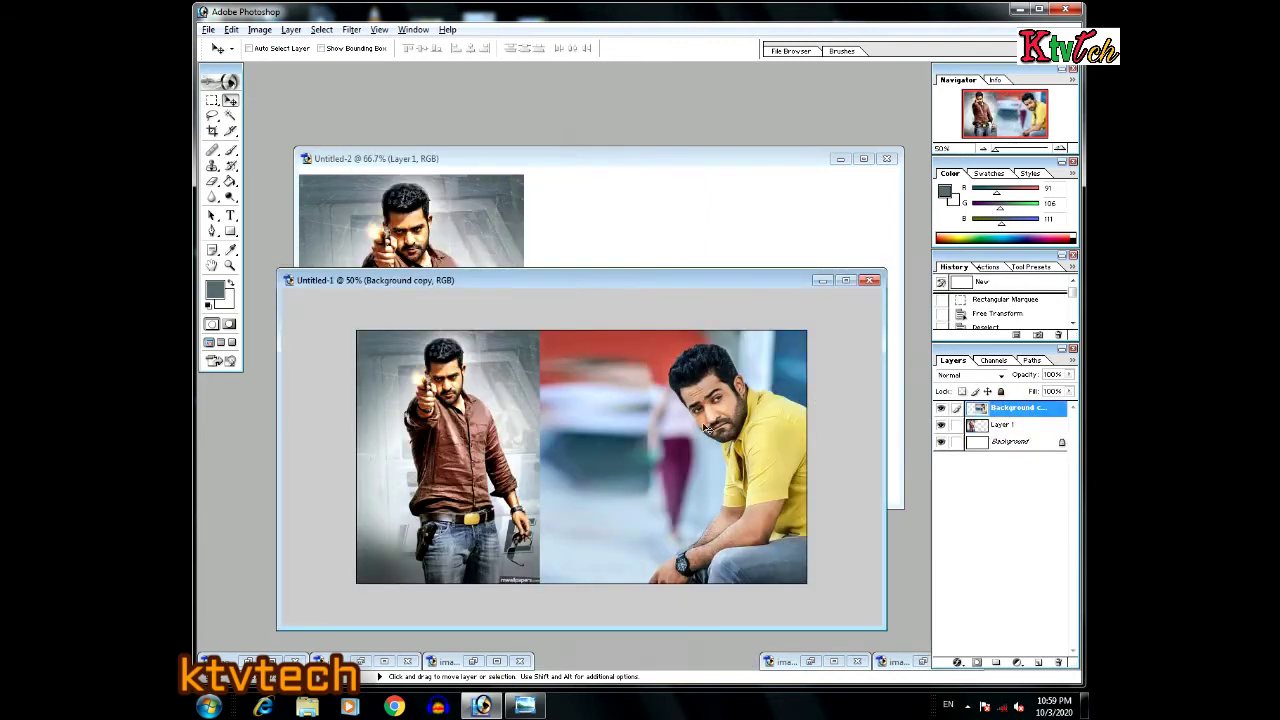
{"action": "left_click_drag", "start_coordinate": [705, 428], "coordinate": [746, 296]}
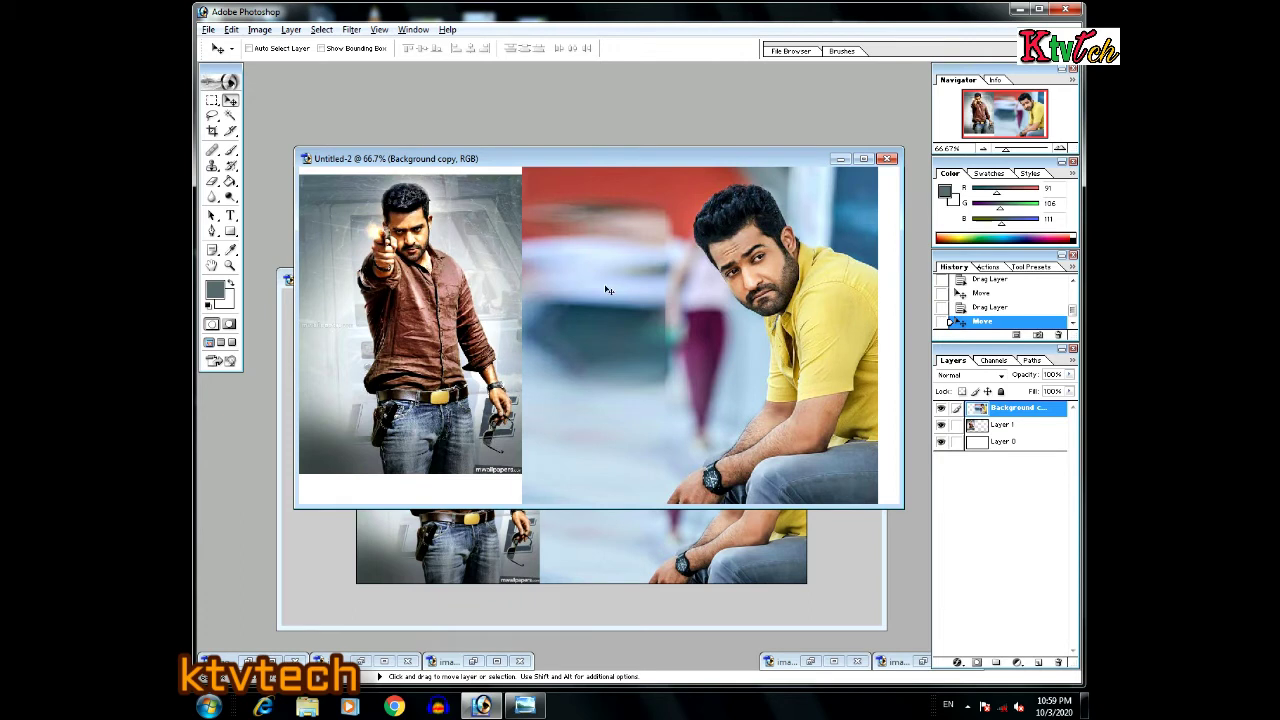
{"action": "left_click", "coordinate": [637, 313]}
{"action": "left_click_drag", "start_coordinate": [718, 364], "coordinate": [712, 361]}
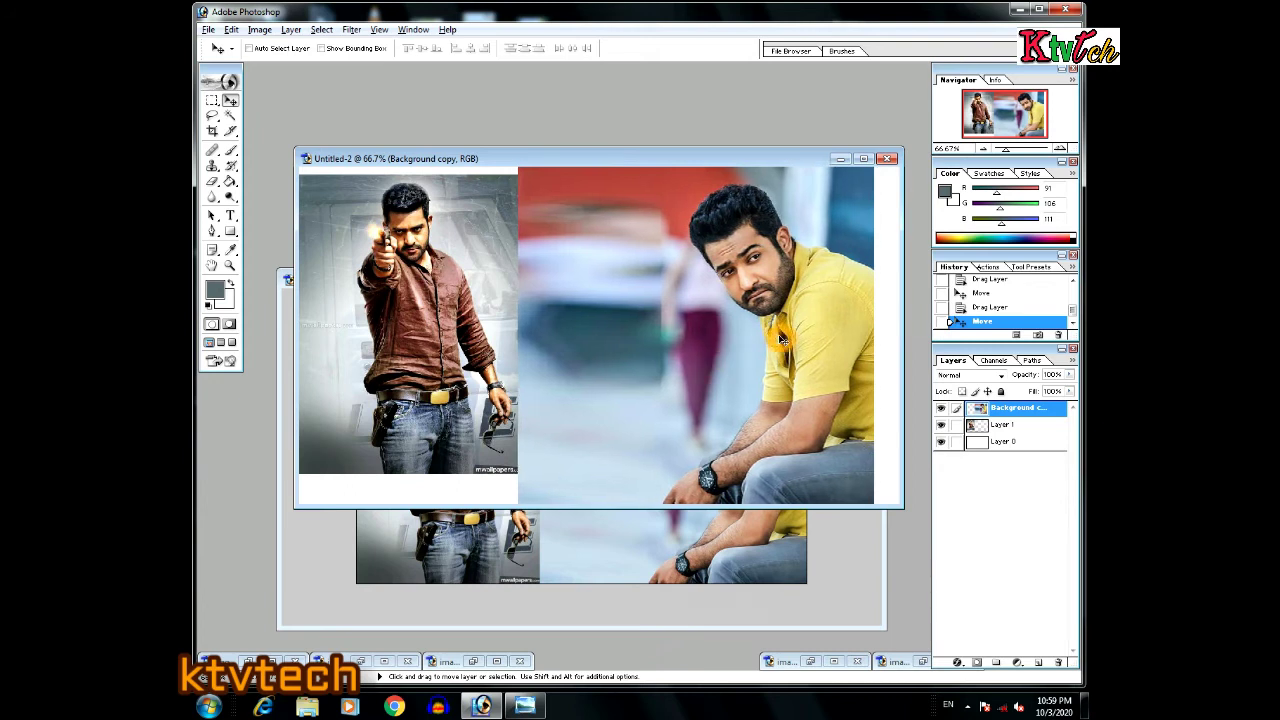
{"action": "key", "text": "ctrl+alt+z"}
{"action": "key", "text": "ctrl+alt+z"}
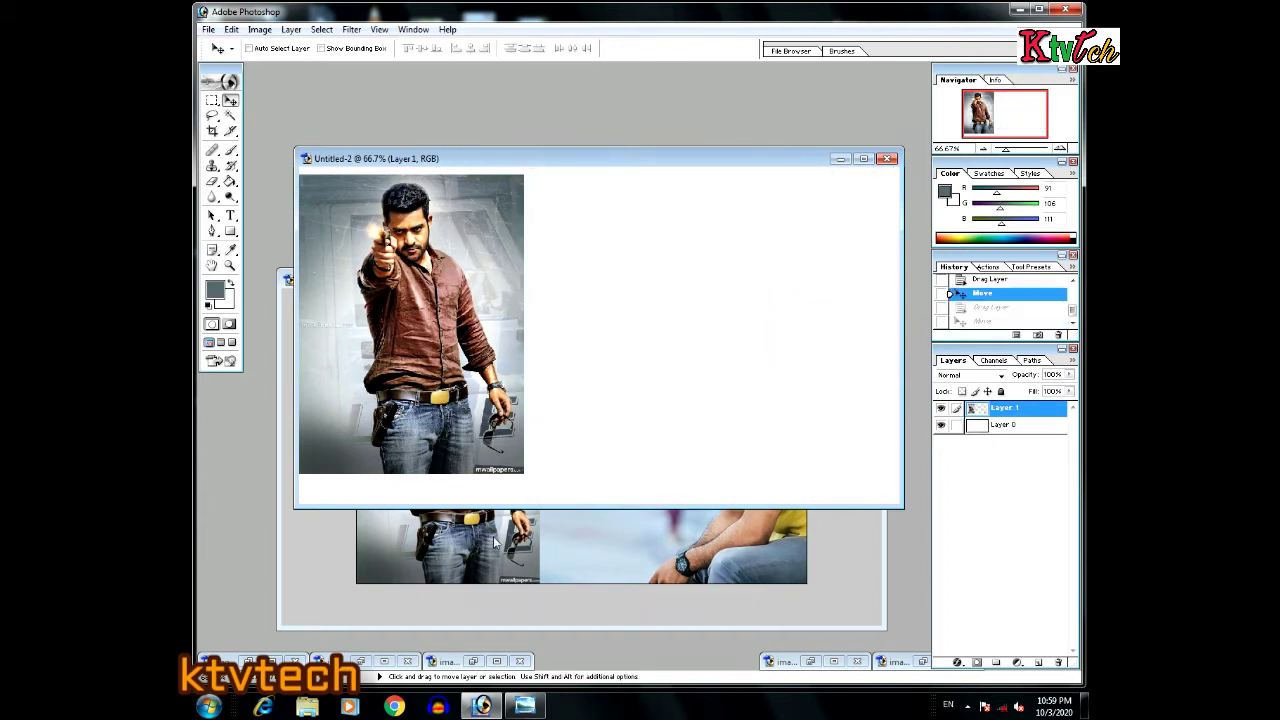
- Bring the finished Untitled-1 composite to the front and minimize its window
{"action": "left_click", "coordinate": [586, 546]}
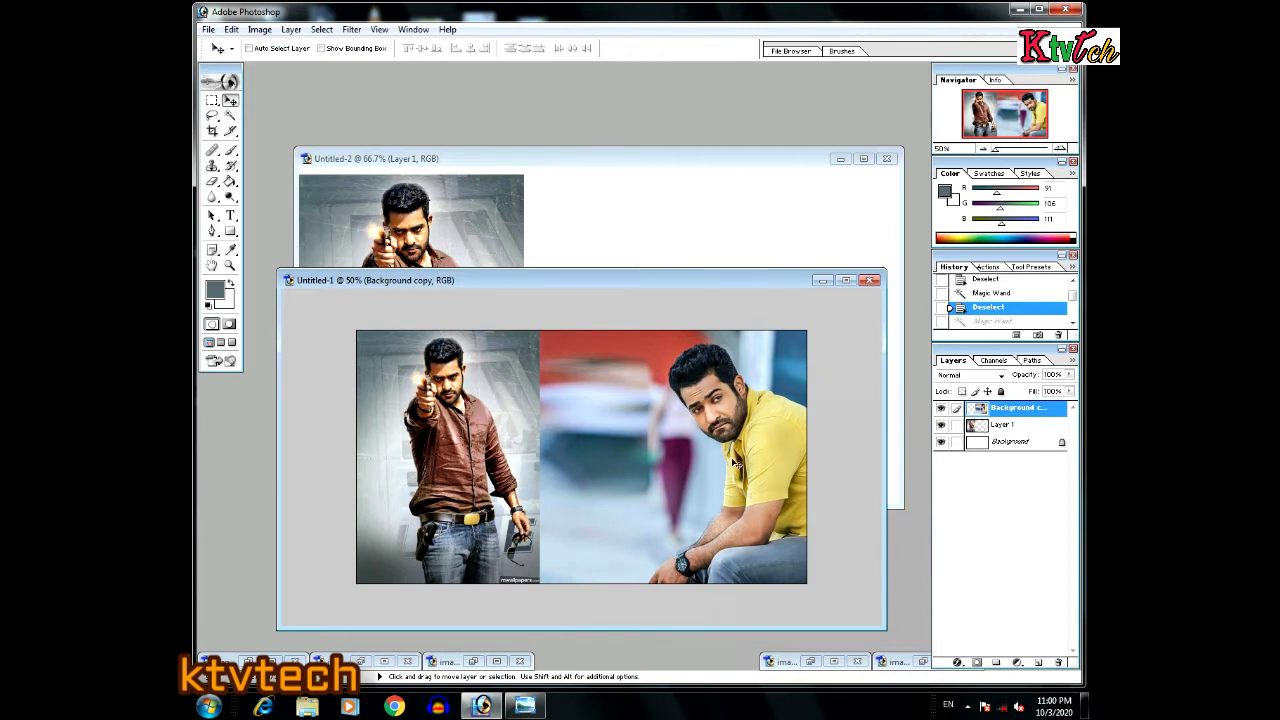
{"action": "left_click", "coordinate": [720, 267]}
{"action": "left_click", "coordinate": [822, 280]}
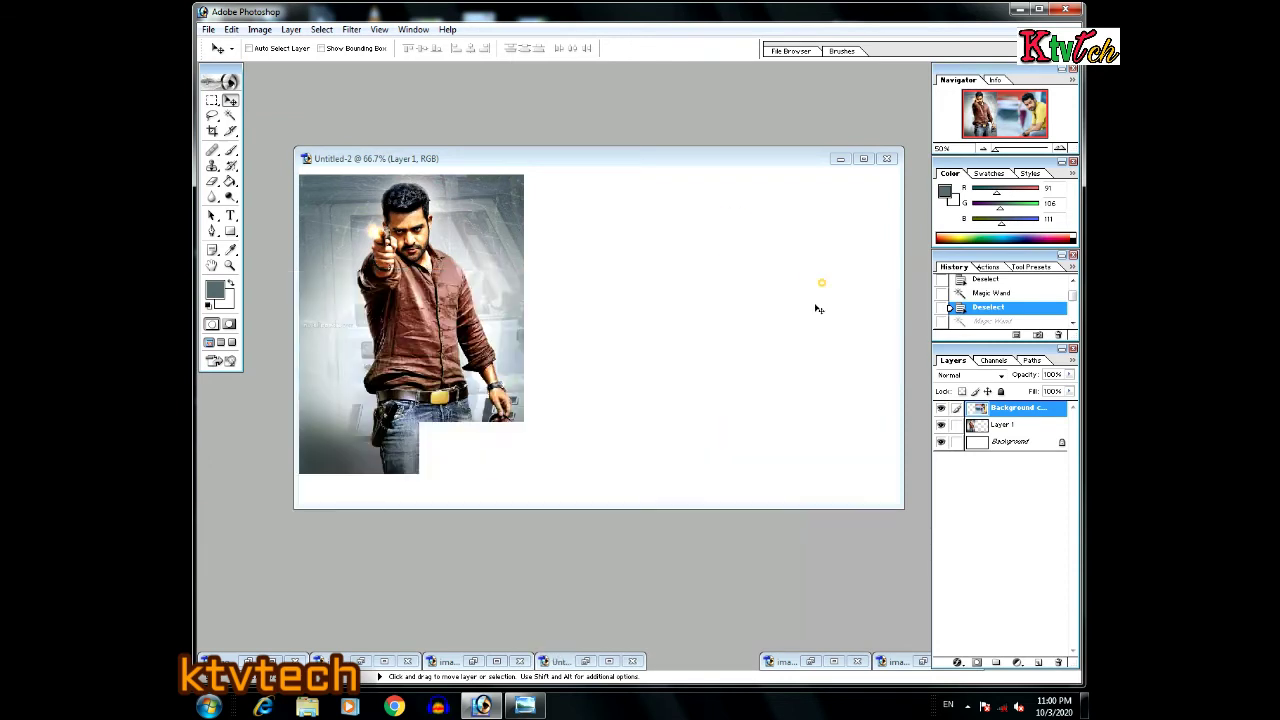
- Restore the minimized images (65).jpeg copy window and undo its last selection change
{"action": "left_click", "coordinate": [818, 668]}
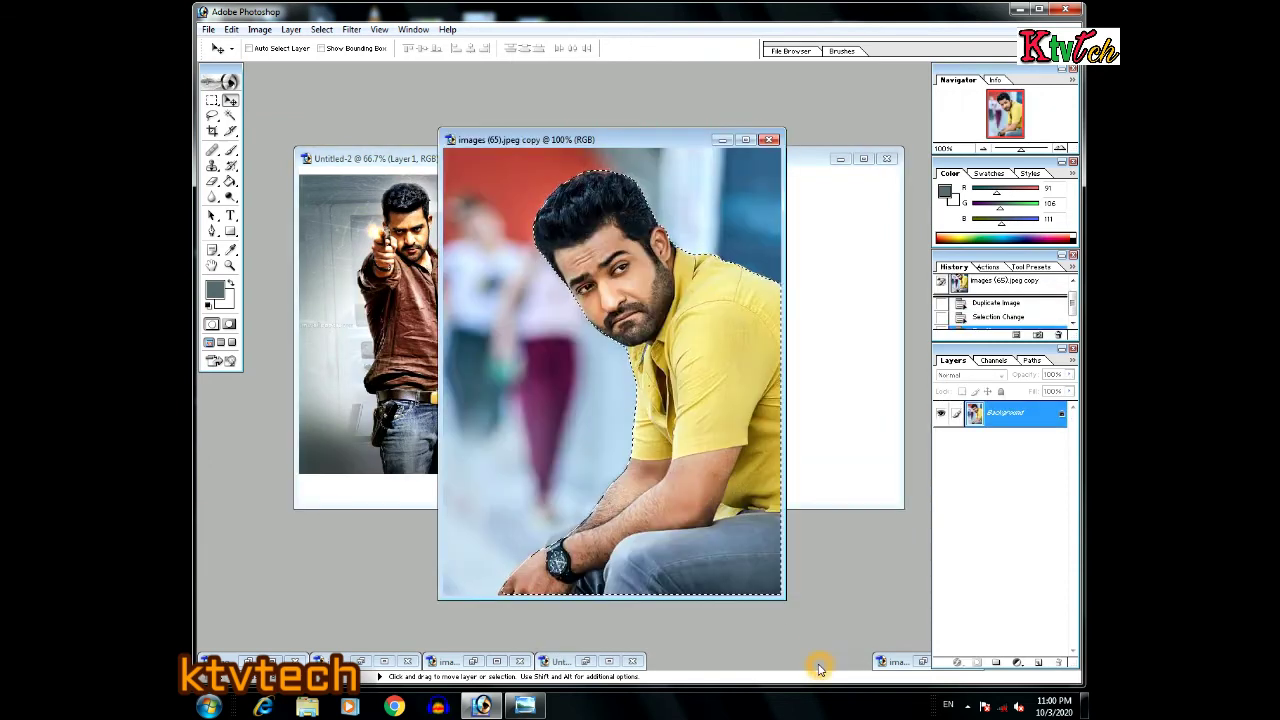
{"action": "left_click", "coordinate": [650, 345]}
{"action": "key", "text": "ctrl+alt+z"}
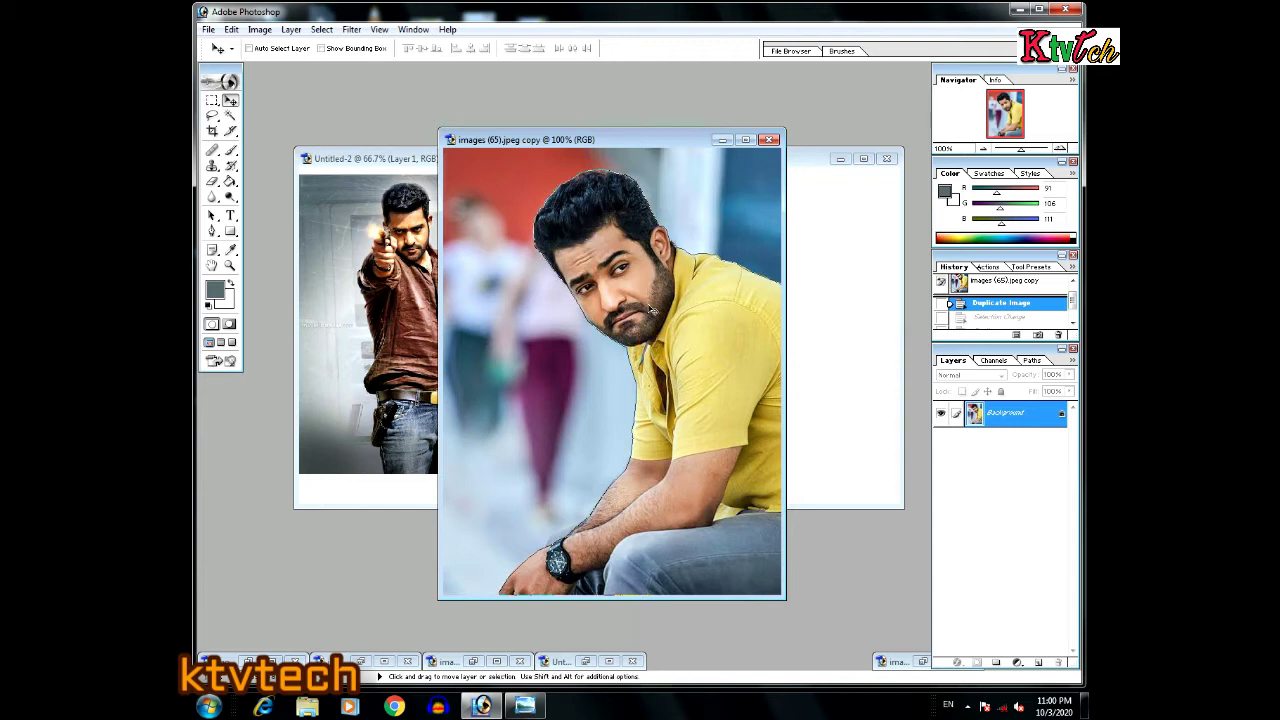
- Duplicate images (65).jpeg copy, minimize the source window and move the duplicate's window toward the workspace centre
{"action": "right_click", "coordinate": [585, 135]}
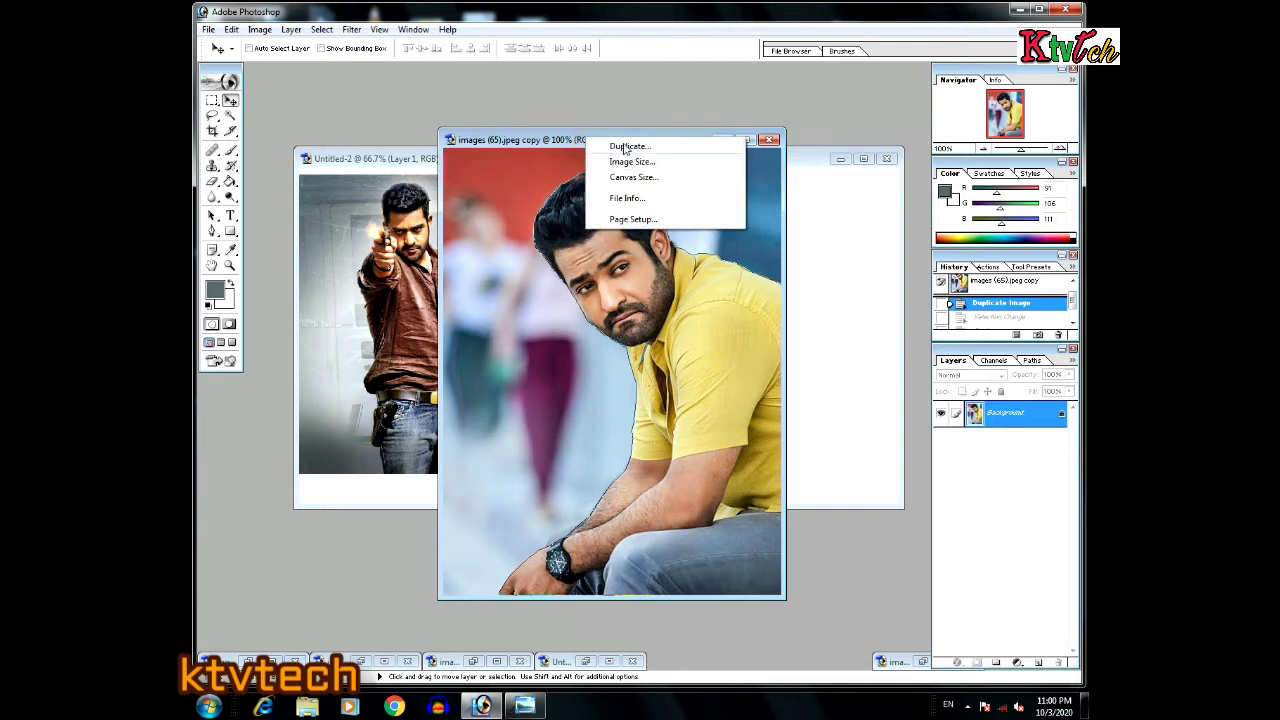
{"action": "left_click", "coordinate": [628, 148]}
{"action": "left_click", "coordinate": [748, 340]}
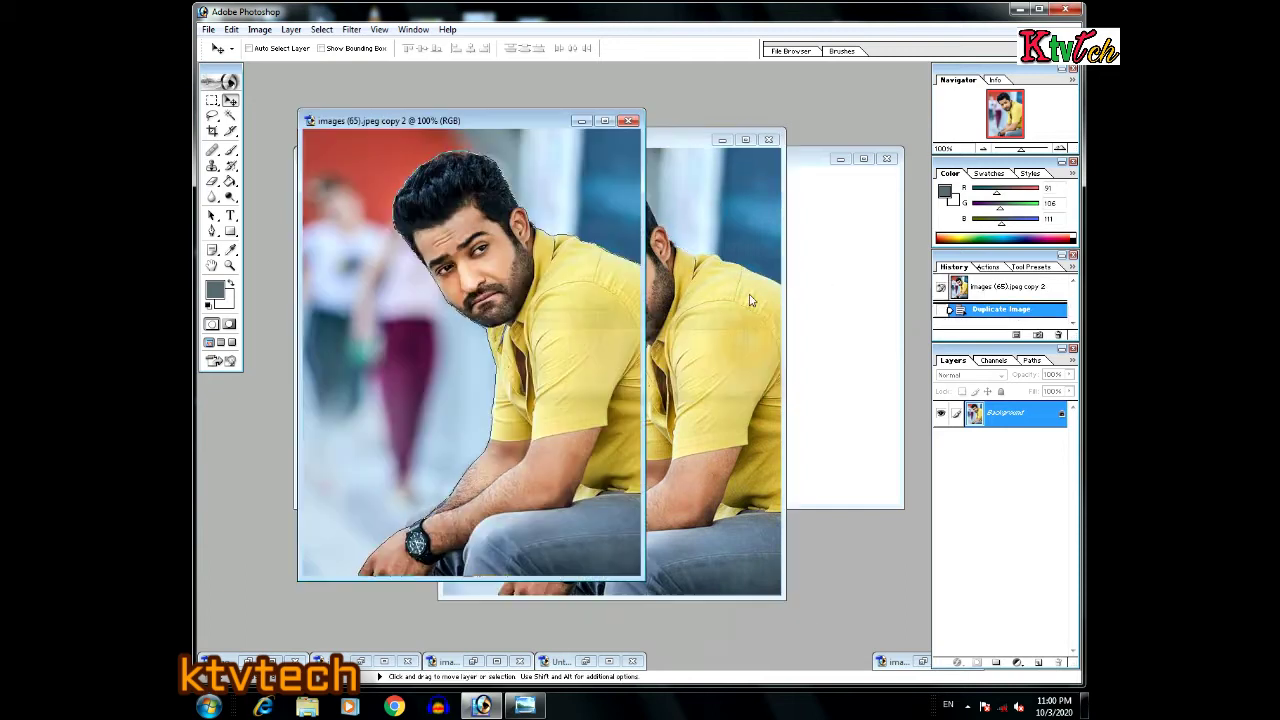
{"action": "left_click", "coordinate": [721, 140]}
{"action": "left_click_drag", "start_coordinate": [536, 120], "coordinate": [604, 134]}
- Convert the duplicate's locked Background into a regular layer with the default name
{"action": "double_click", "coordinate": [1024, 421]}
{"action": "left_click", "coordinate": [740, 334]}
- Turn the existing outline path around the man into a selection and deselect it
{"action": "left_click", "coordinate": [634, 317]}
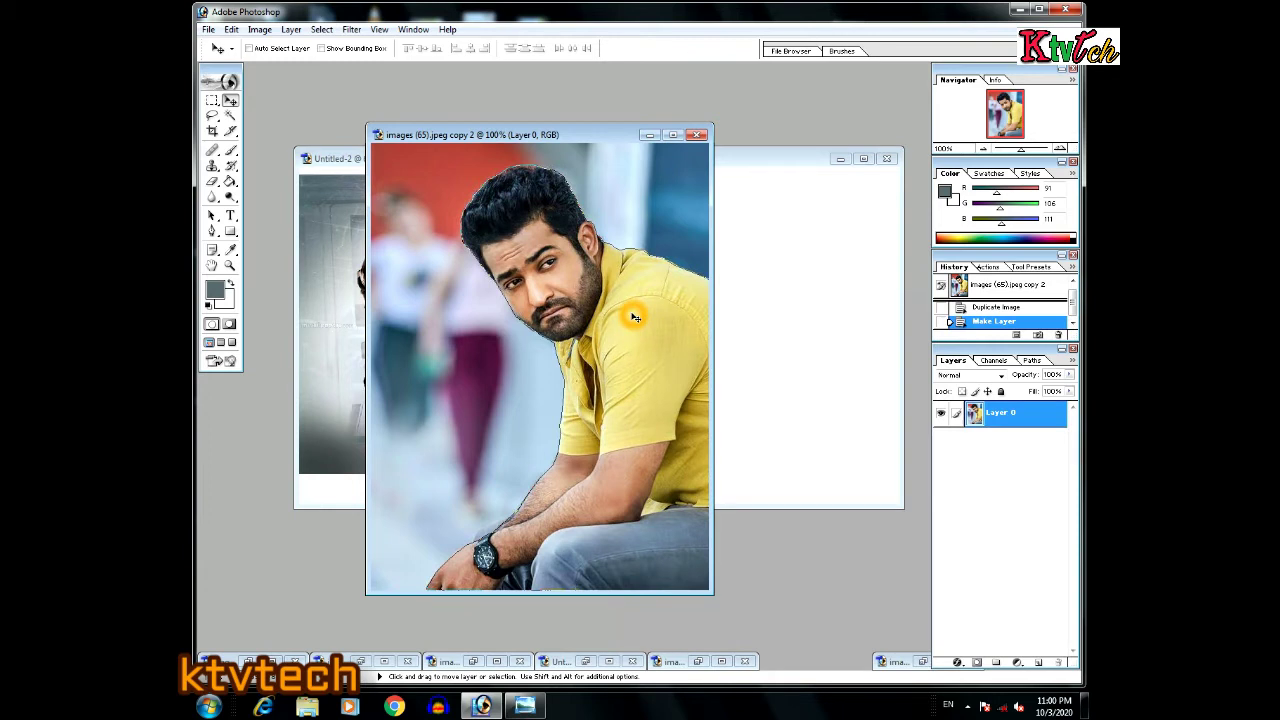
{"action": "key", "text": "ctrl+Return"}
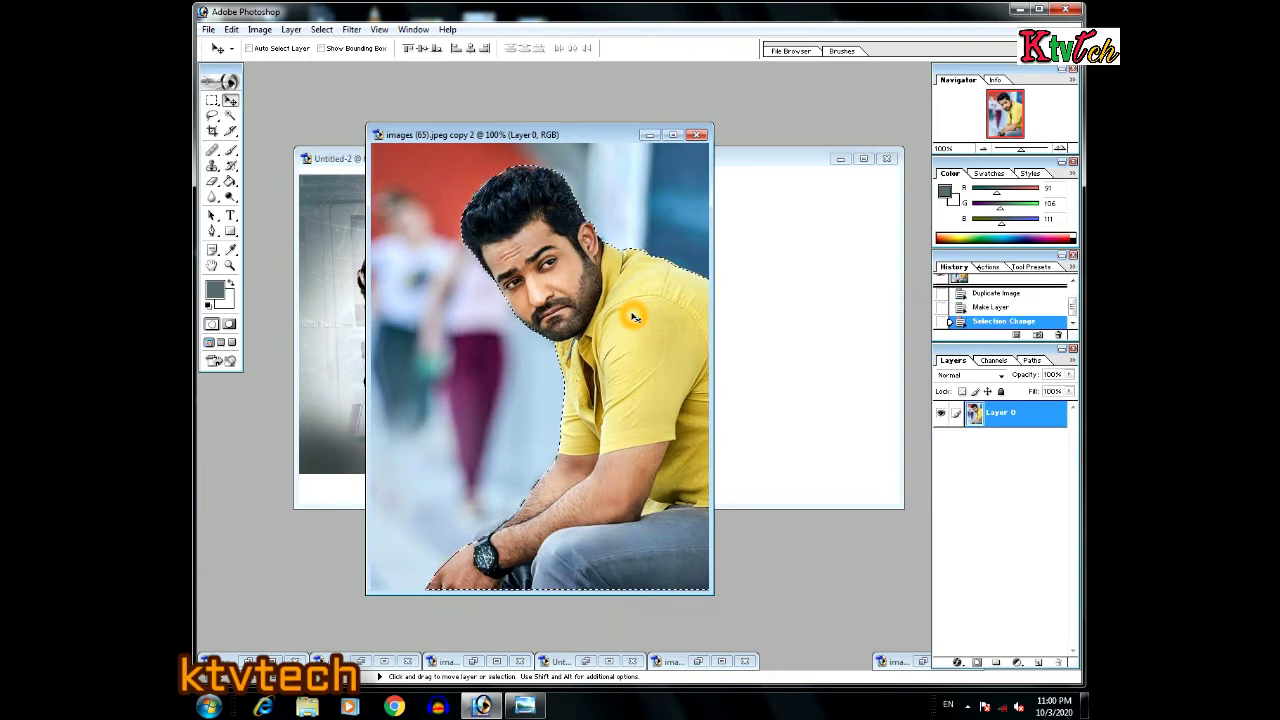
{"action": "key", "text": "ctrl+d"}
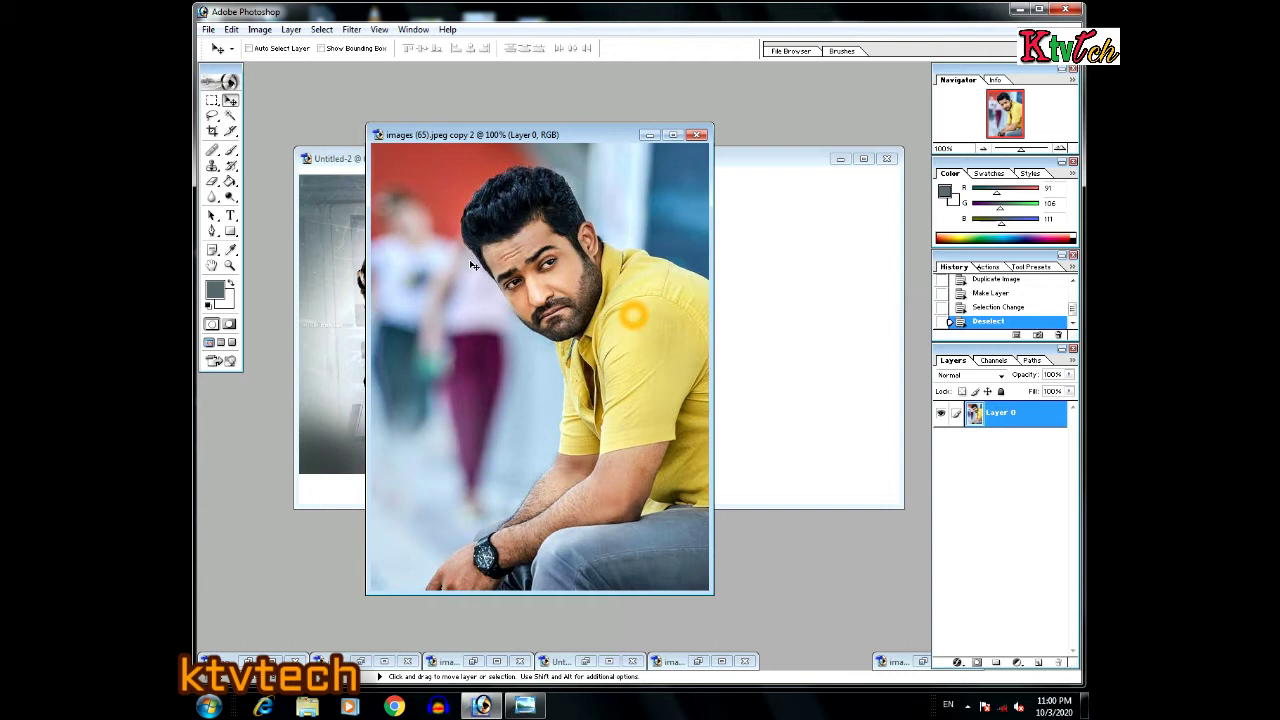
- Activate the Pen tool in Paths mode and maximize the duplicate's window
{"action": "left_click", "coordinate": [222, 76]}
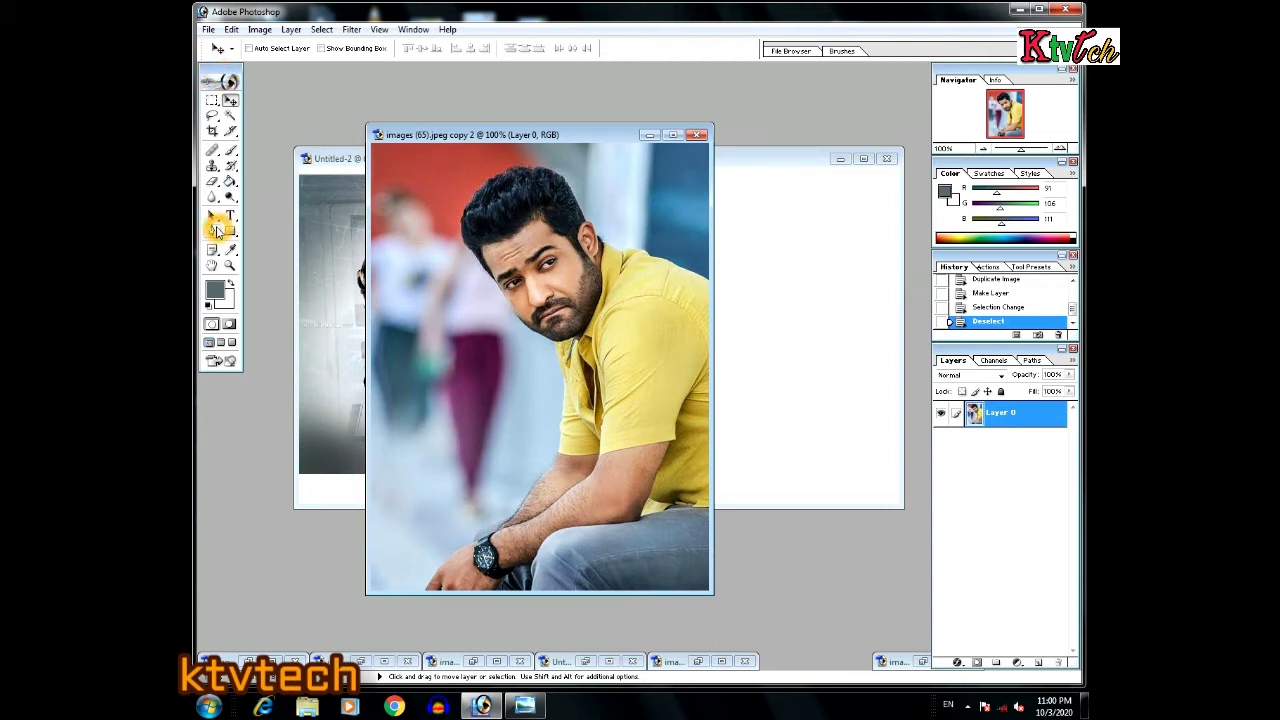
{"action": "left_click", "coordinate": [215, 232]}
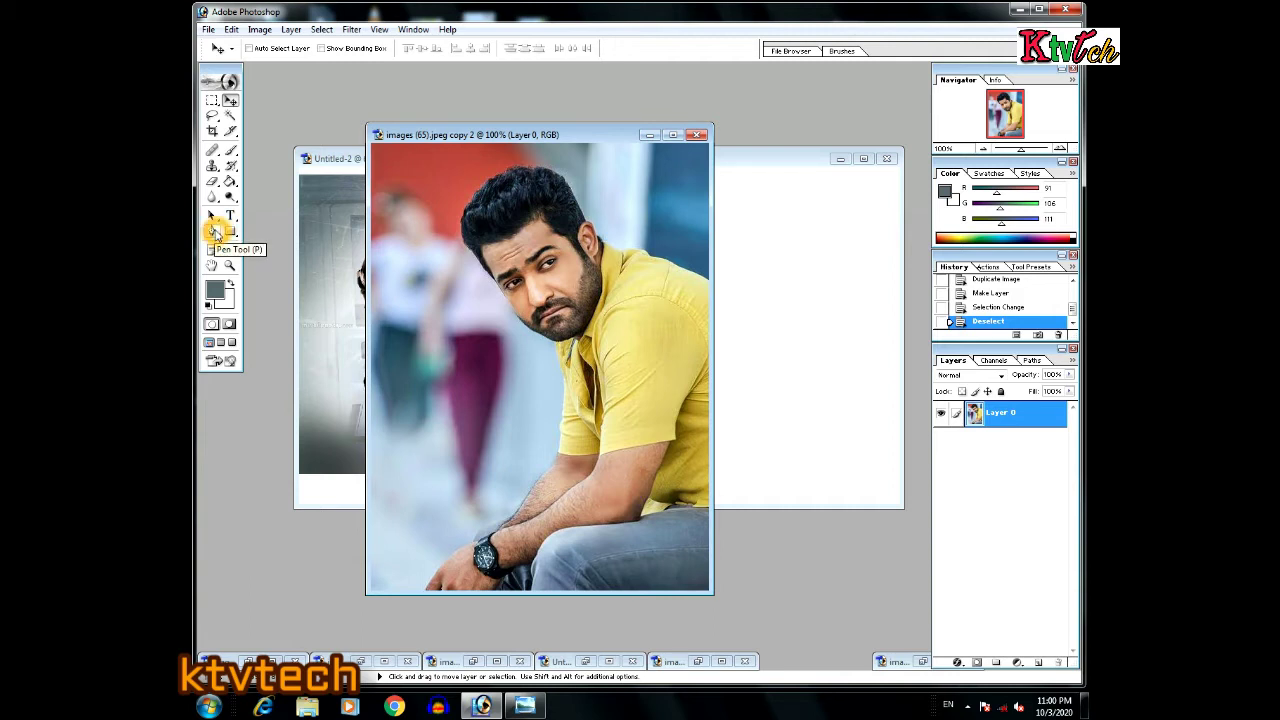
{"action": "left_click", "coordinate": [215, 232]}
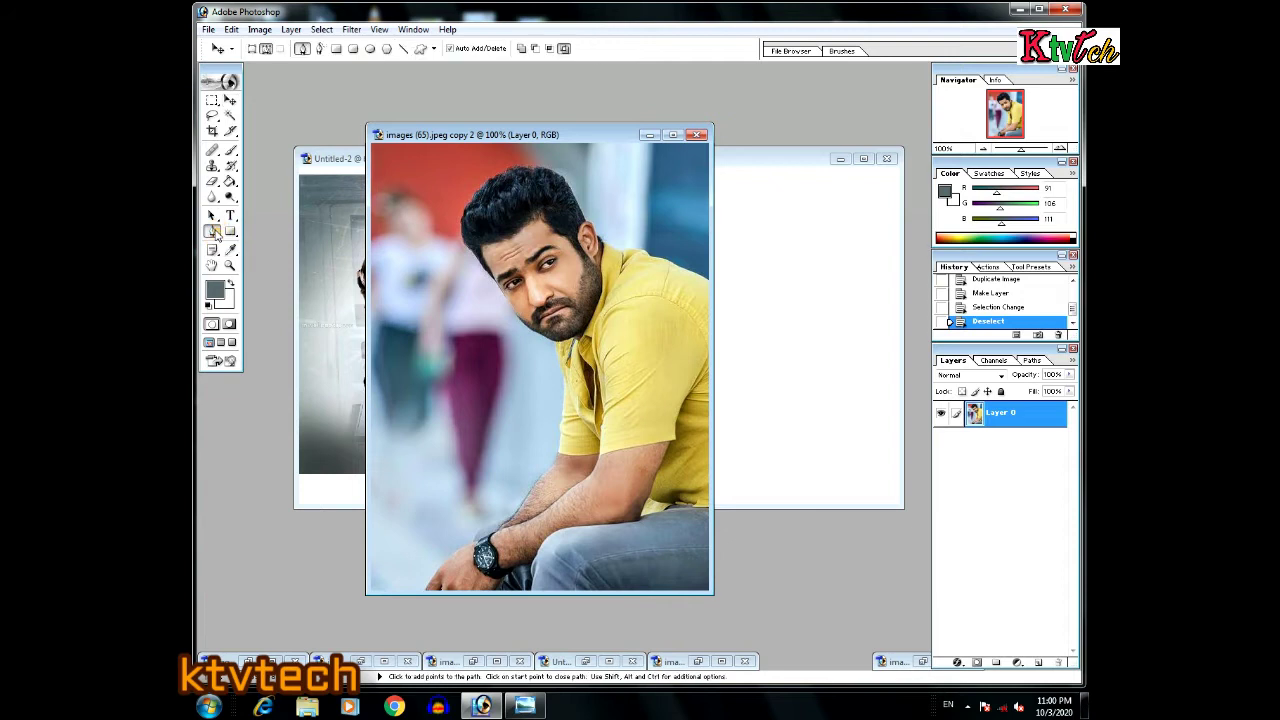
{"action": "left_click", "coordinate": [266, 48]}
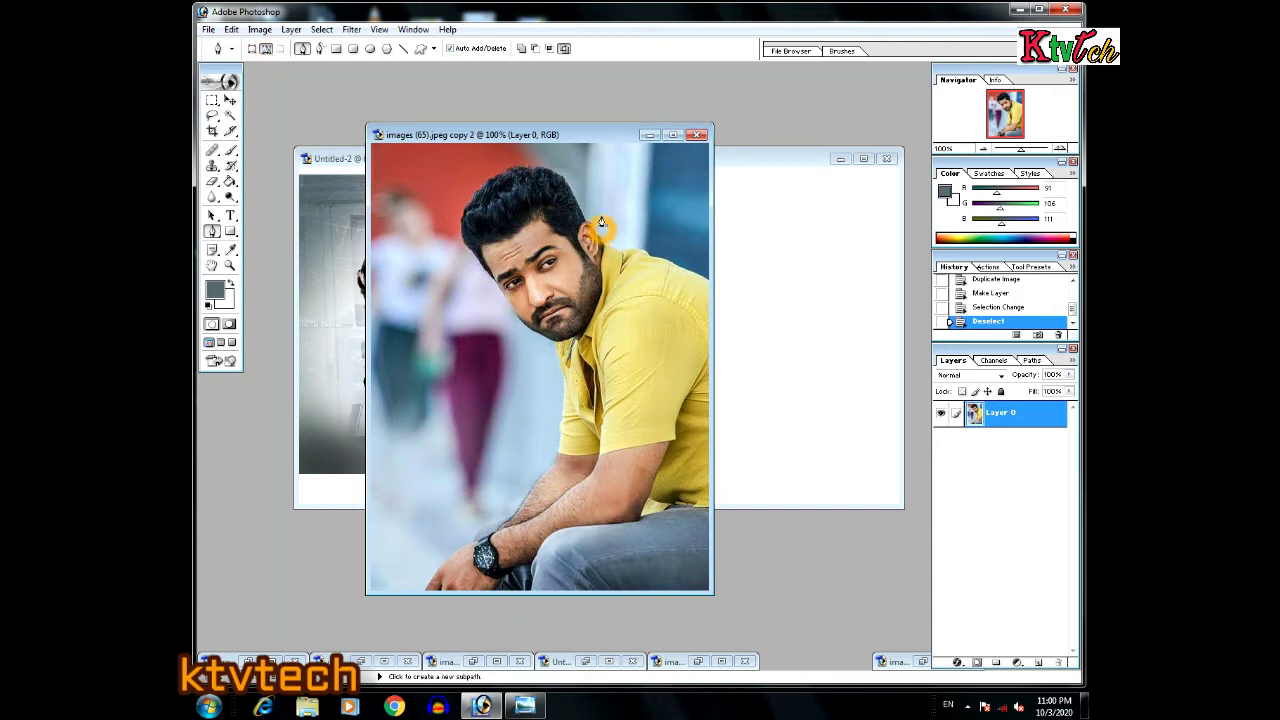
{"action": "left_click", "coordinate": [672, 134]}
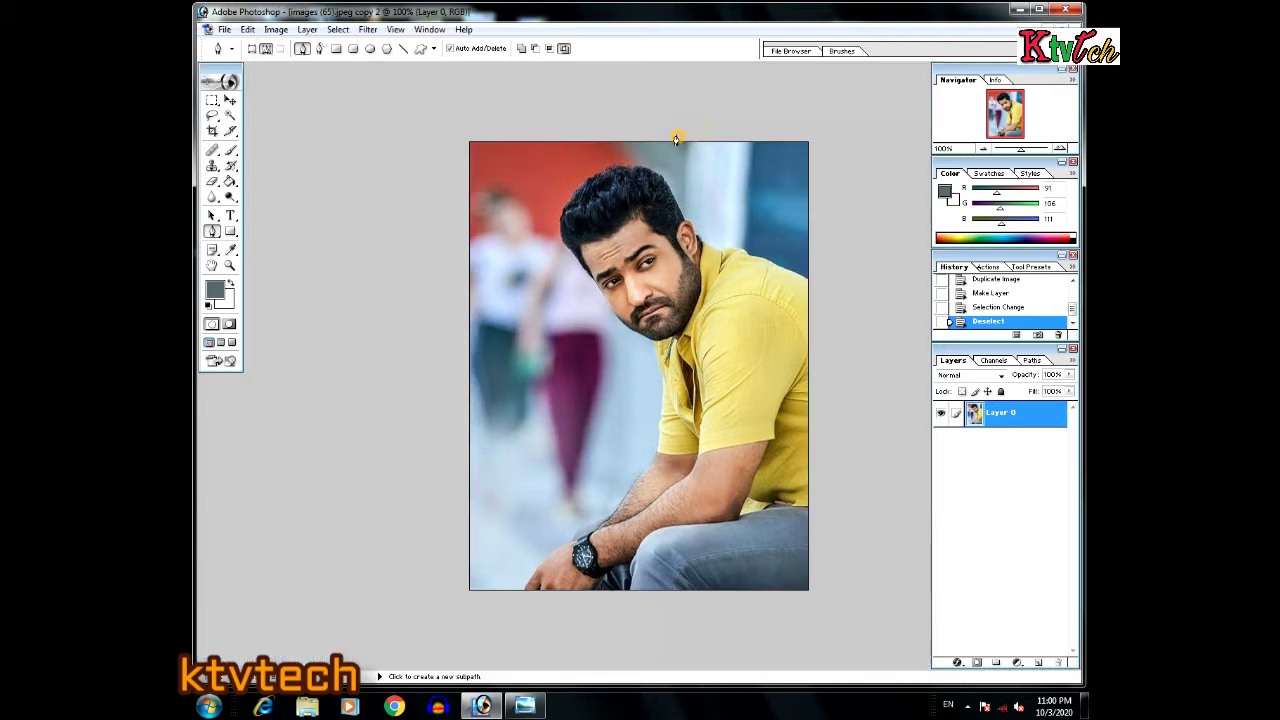
{"action": "left_click", "coordinate": [706, 366]}
{"action": "left_click_drag", "start_coordinate": [705, 367], "coordinate": [701, 372]}
{"action": "key", "text": "ctrl+space"}
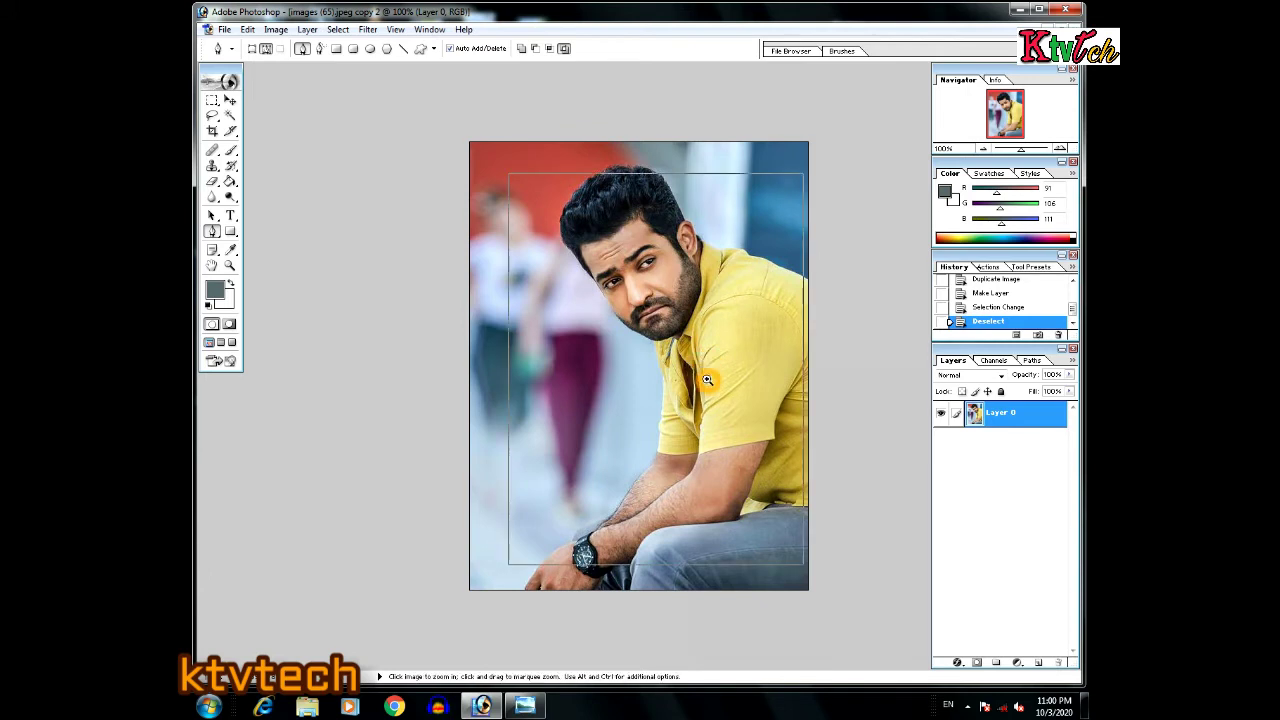
{"action": "left_click", "coordinate": [707, 379]}
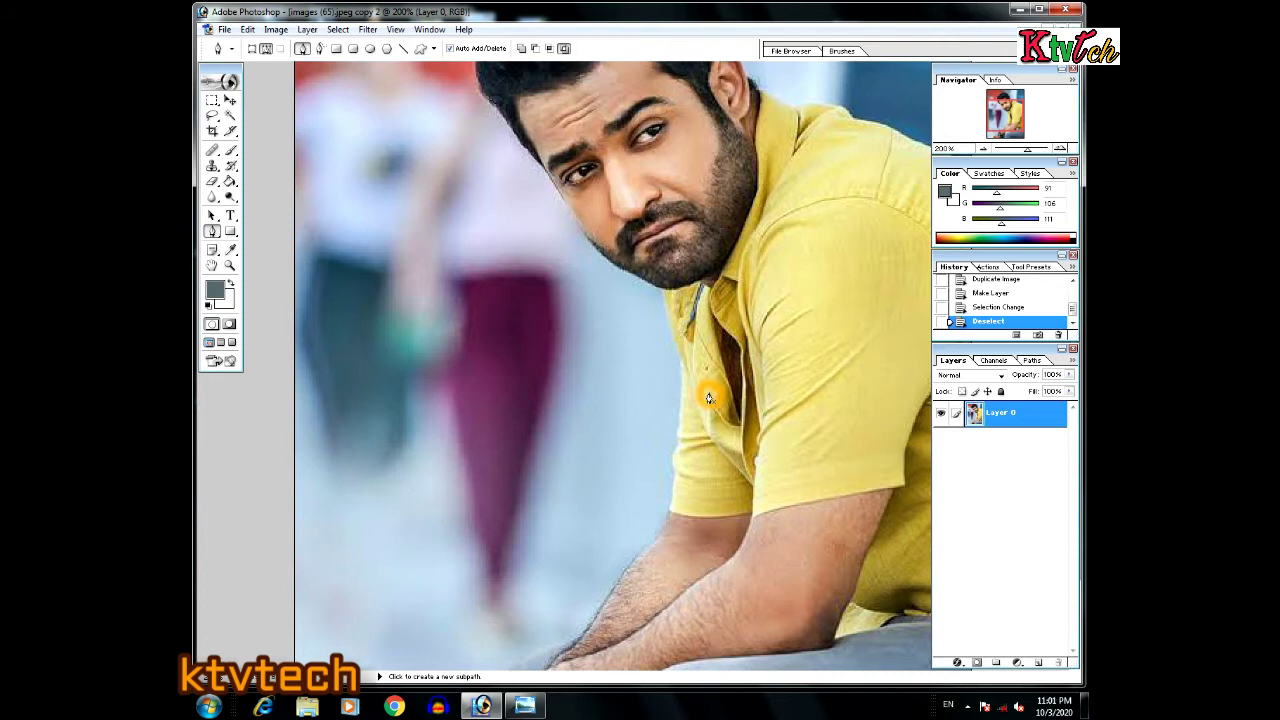
{"action": "key", "text": "ctrl+alt+space"}
{"action": "left_click", "coordinate": [709, 393]}
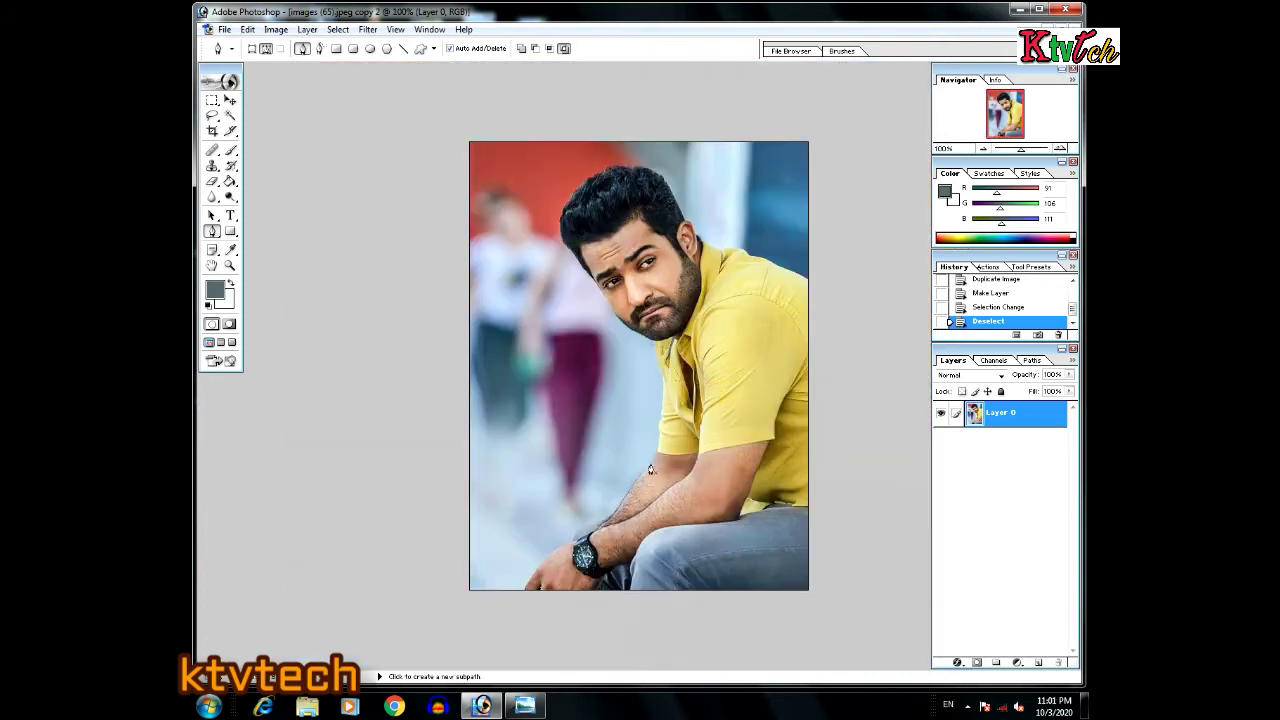
- Start a path at the man's hand on the lower image edge and trace it along the forearm and shirt front to the chin
{"action": "left_click", "coordinate": [523, 590]}
{"action": "left_click", "coordinate": [531, 580]}
{"action": "left_click", "coordinate": [553, 549]}
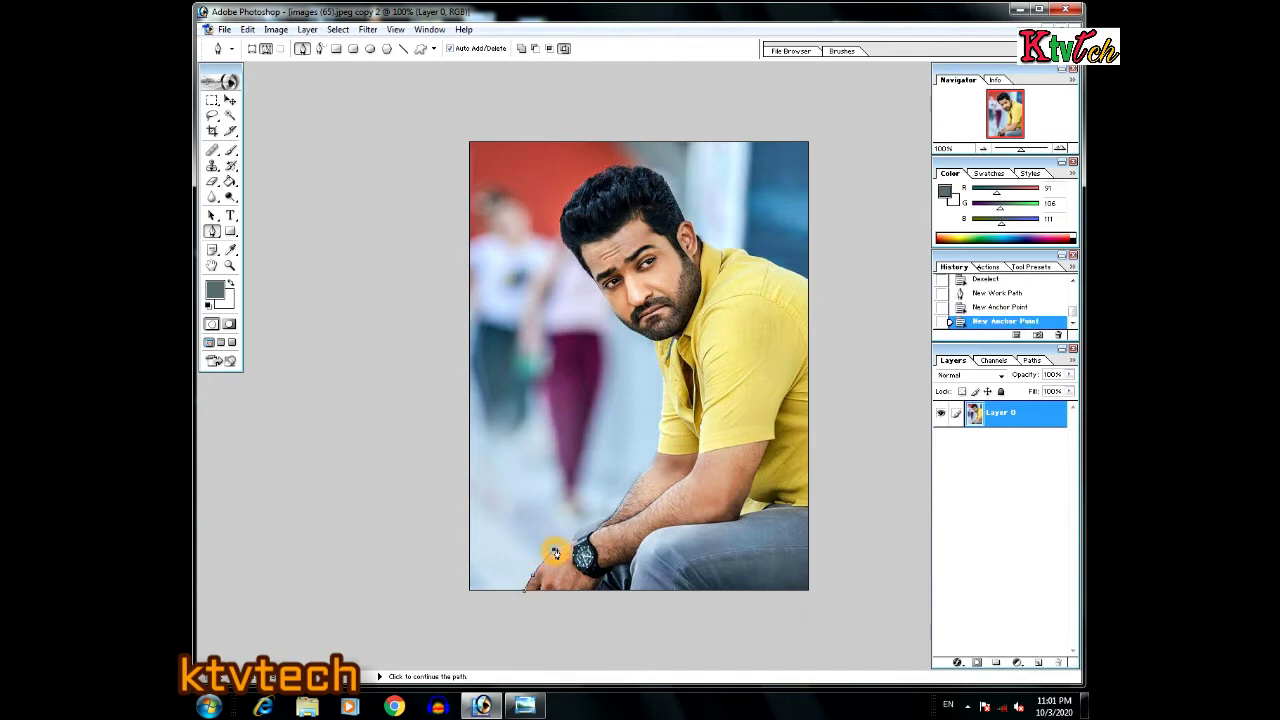
{"action": "left_click", "coordinate": [588, 537]}
{"action": "left_click", "coordinate": [604, 526]}
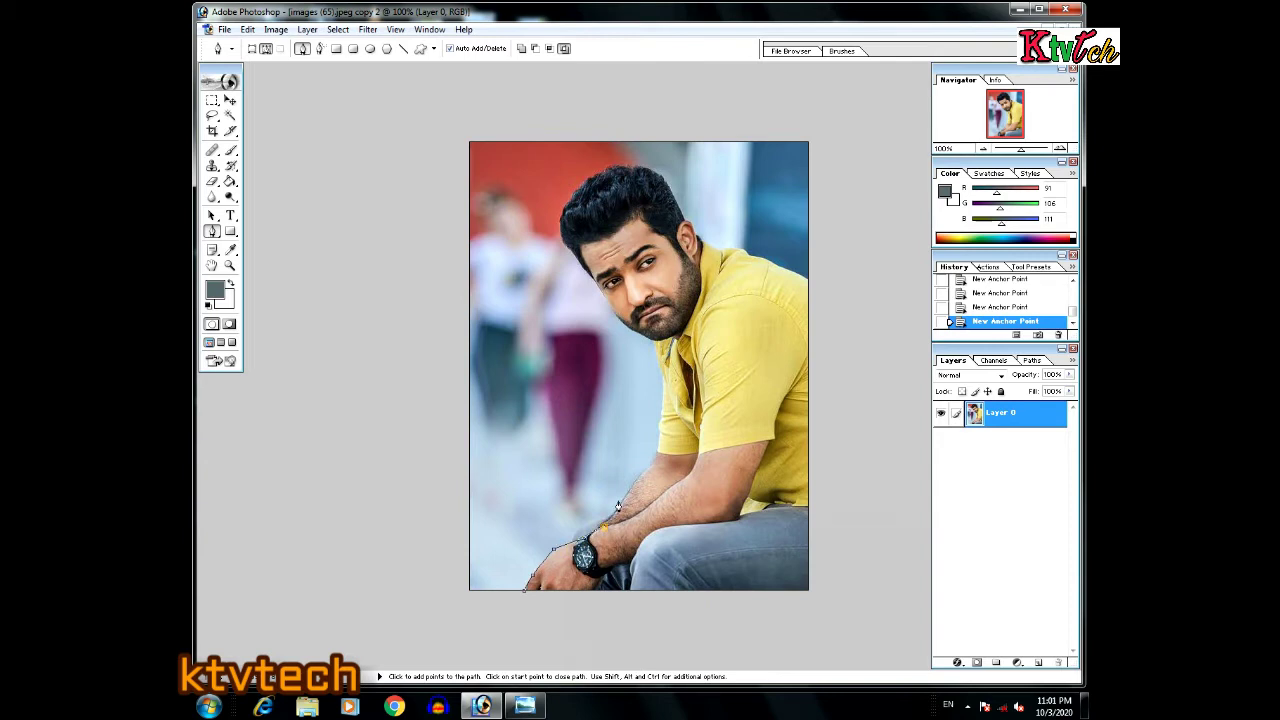
{"action": "left_click", "coordinate": [656, 454]}
{"action": "left_click", "coordinate": [661, 412]}
{"action": "left_click", "coordinate": [652, 340]}
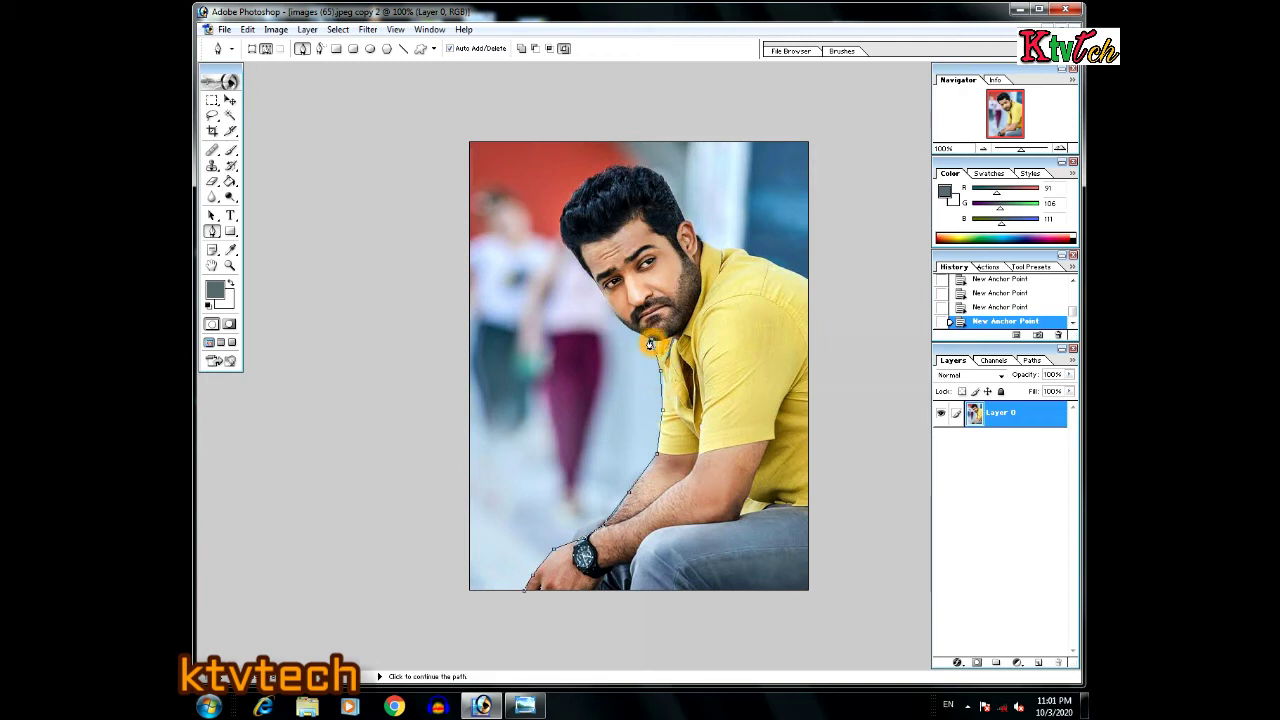
{"action": "left_click", "coordinate": [606, 309]}
{"action": "left_click", "coordinate": [578, 258]}
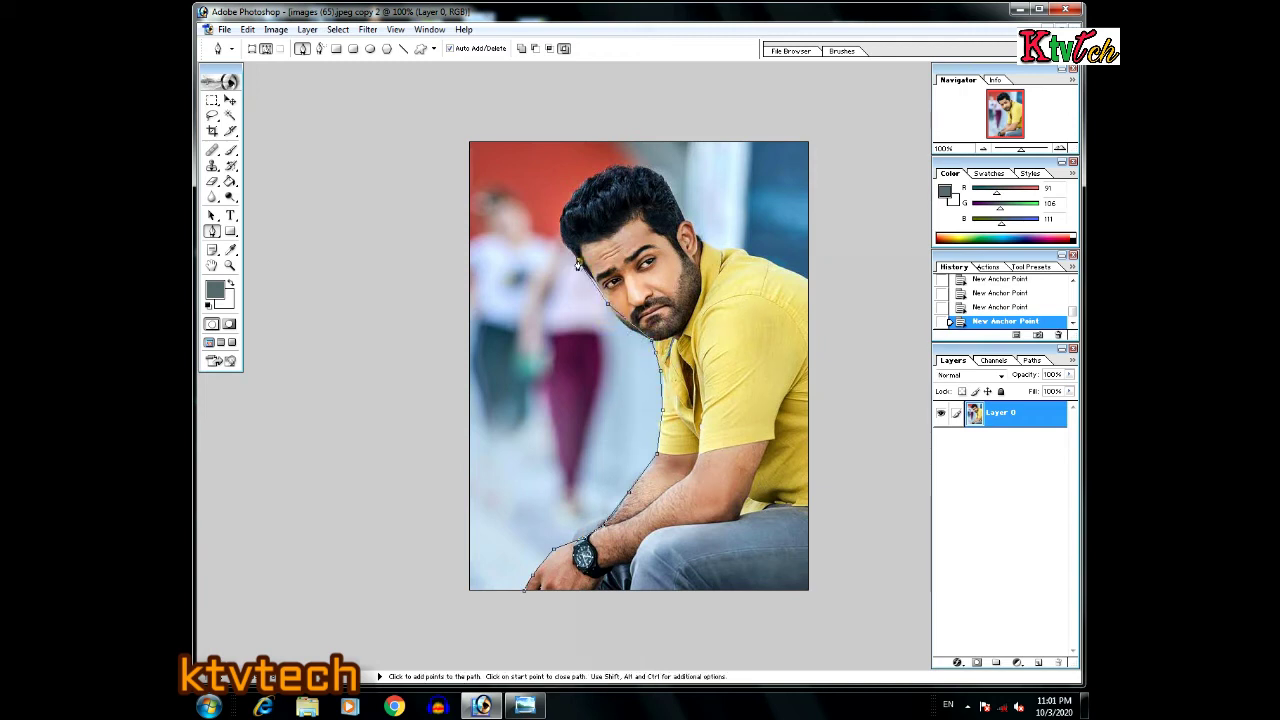
{"action": "left_click", "coordinate": [563, 233]}
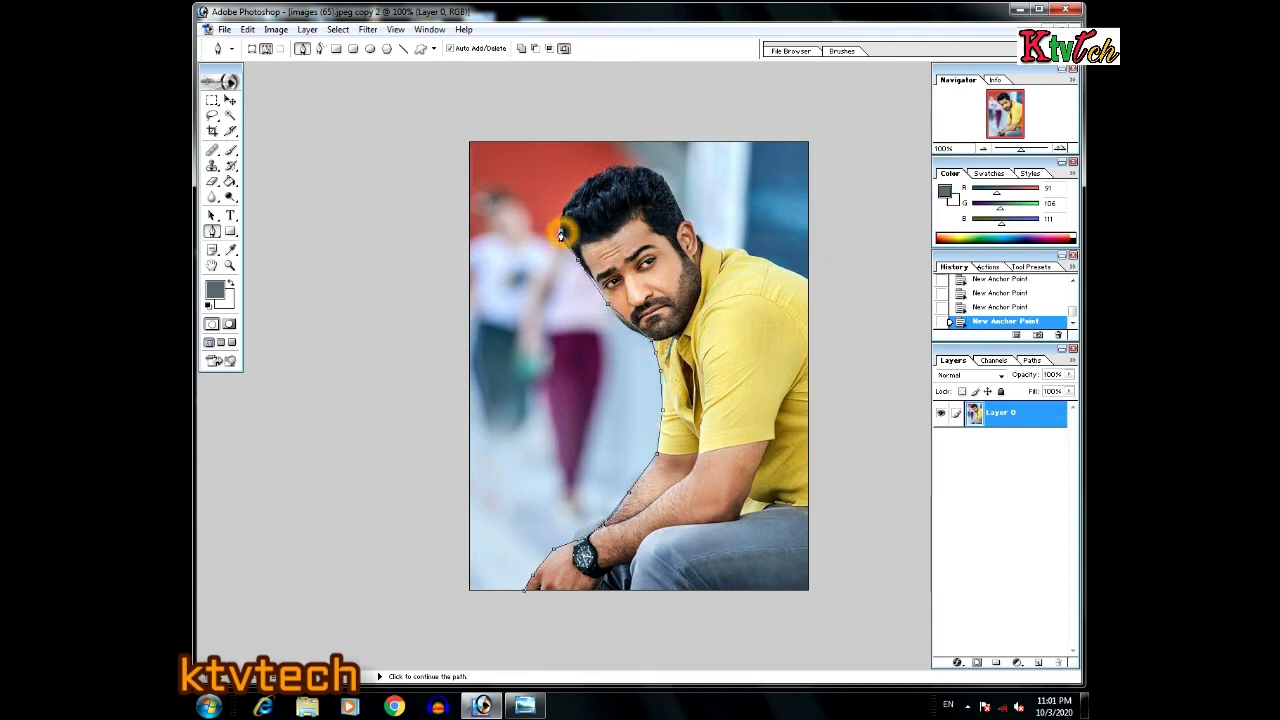
{"action": "left_click", "coordinate": [567, 210]}
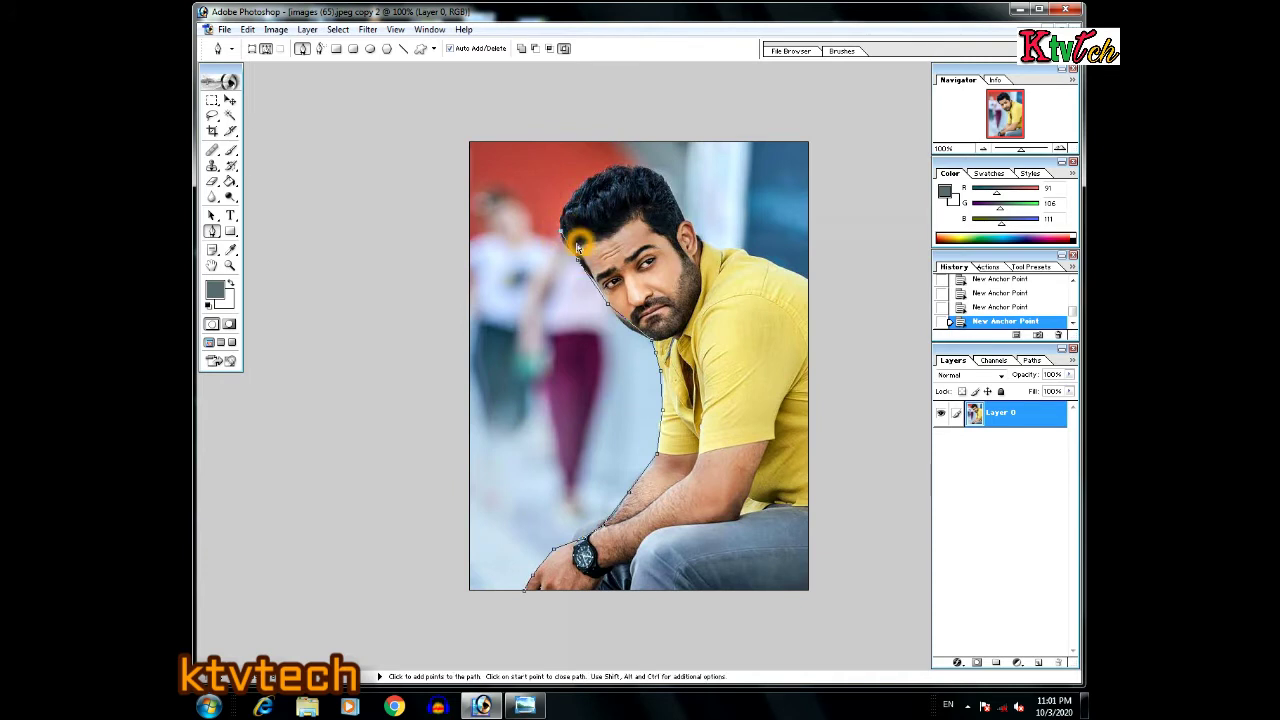
{"action": "key", "text": "ctrl+alt+z"}
{"action": "key", "text": "ctrl+alt+z"}
{"action": "key", "text": "ctrl+alt+z"}
{"action": "key", "text": "ctrl+alt+z"}
- Continue the path along the man's jaw and face and around his hair to the back of the head
{"action": "left_click", "coordinate": [624, 330]}
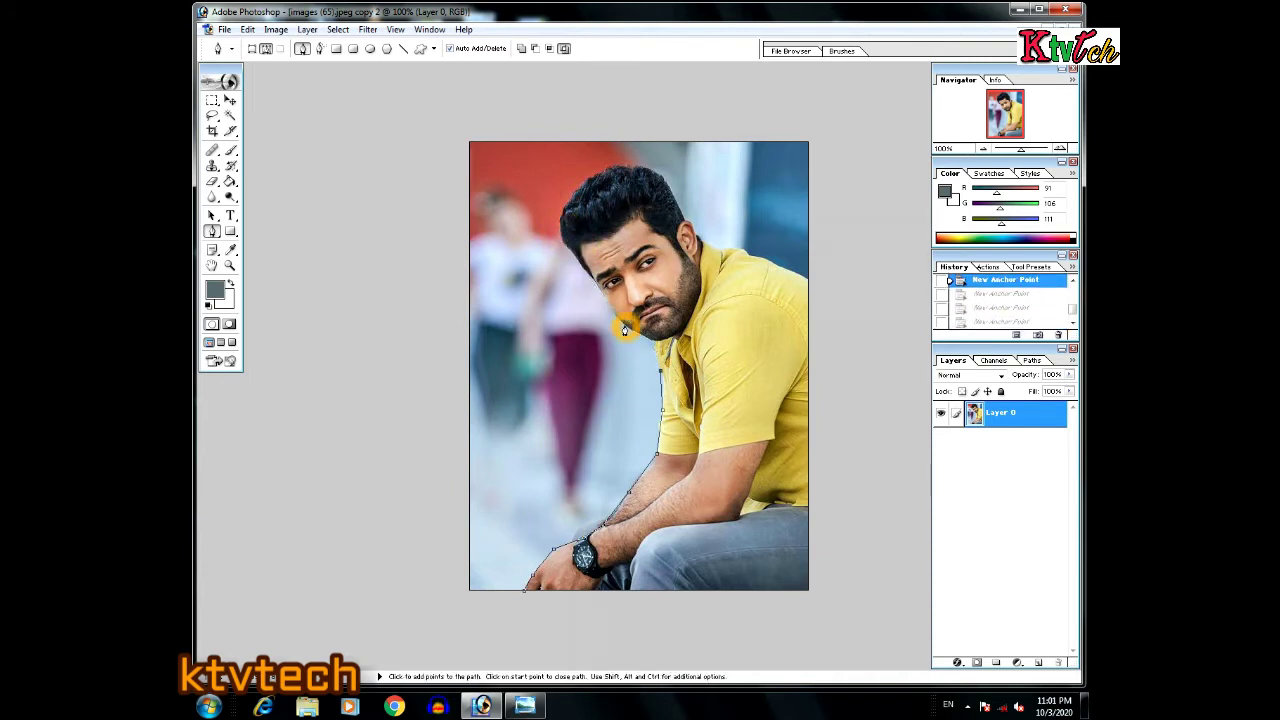
{"action": "left_click_drag", "start_coordinate": [630, 330], "coordinate": [632, 340]}
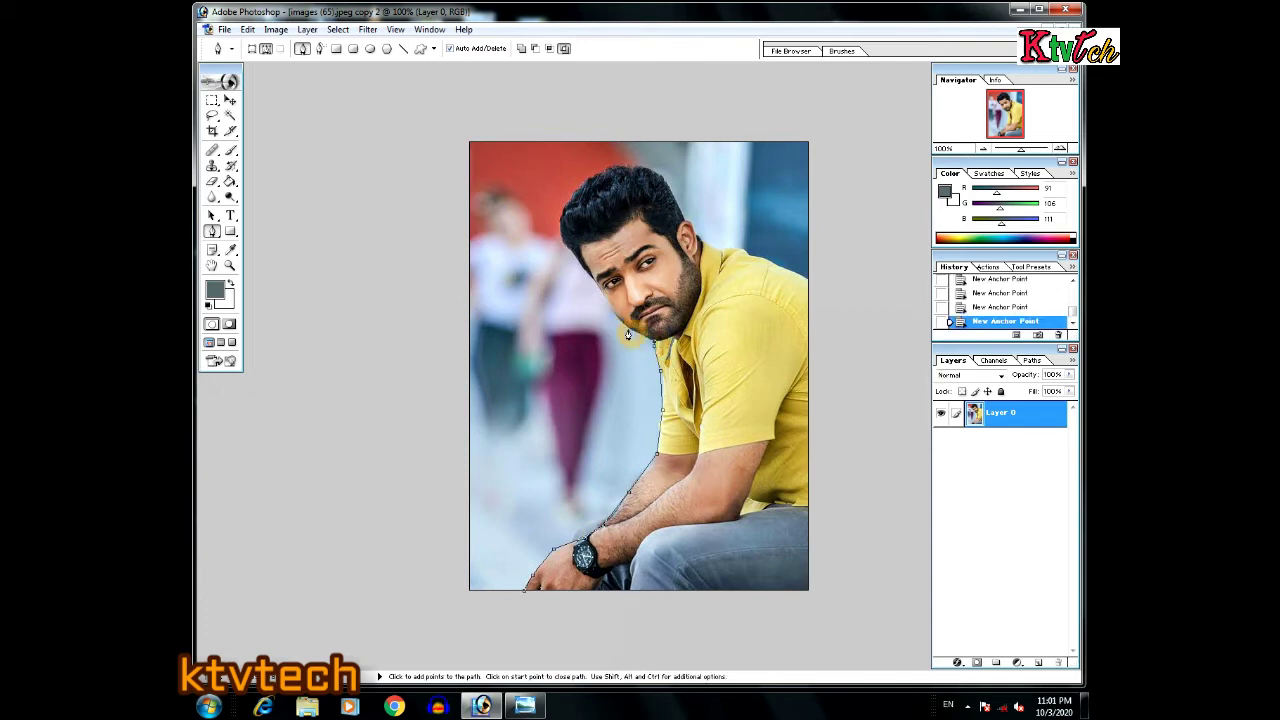
{"action": "left_click_drag", "start_coordinate": [608, 284], "coordinate": [579, 288]}
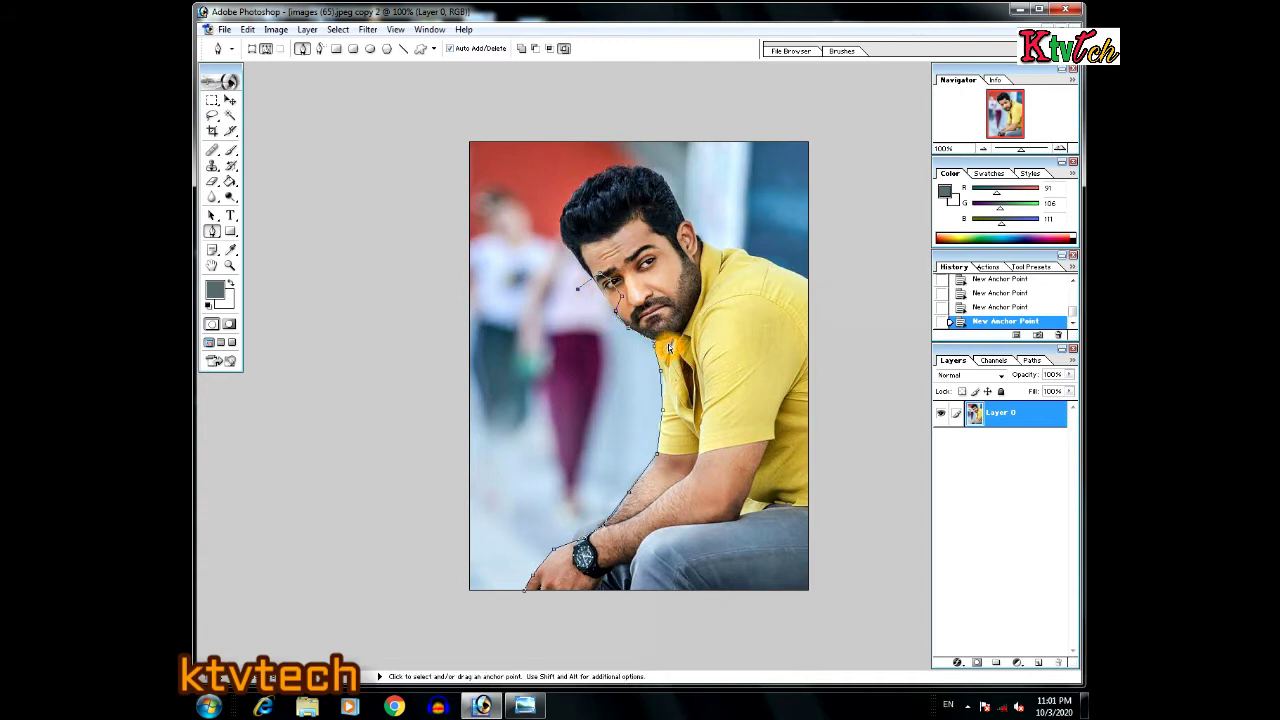
{"action": "key", "text": "ctrl+alt+z"}
{"action": "key", "text": "ctrl+alt+z"}
{"action": "key", "text": "ctrl+alt+z"}
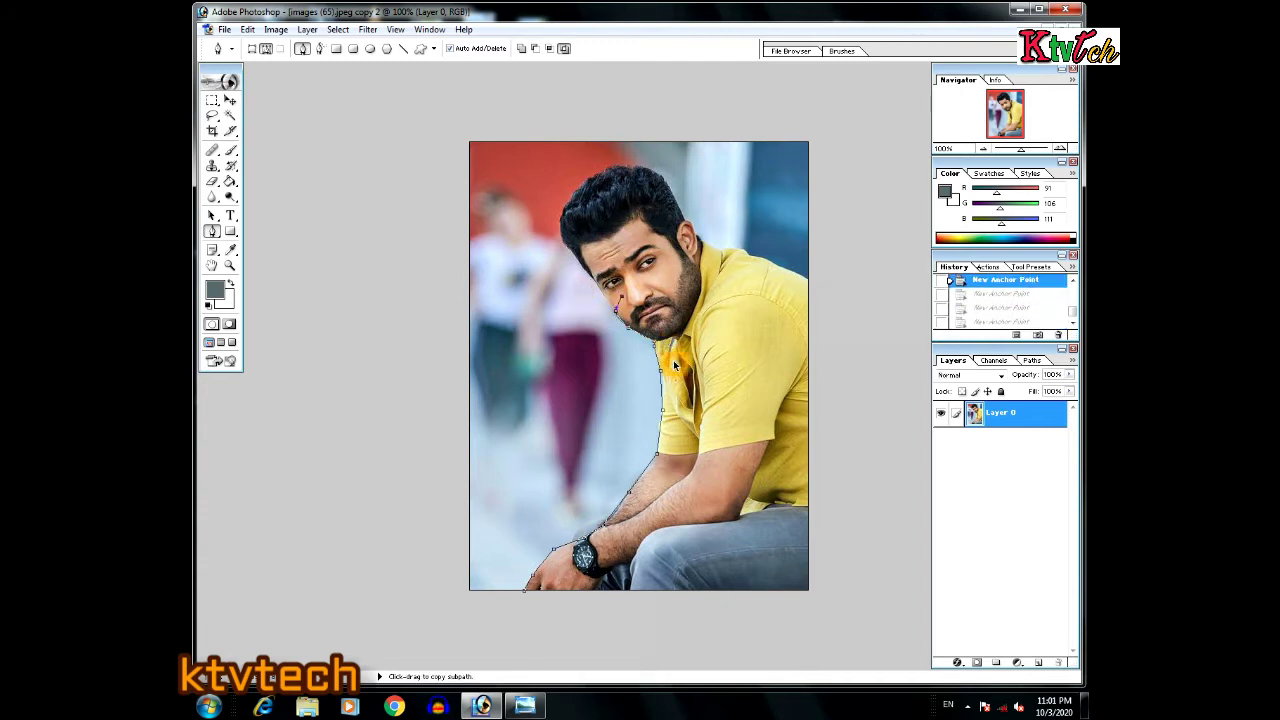
{"action": "left_click_drag", "start_coordinate": [594, 284], "coordinate": [558, 232]}
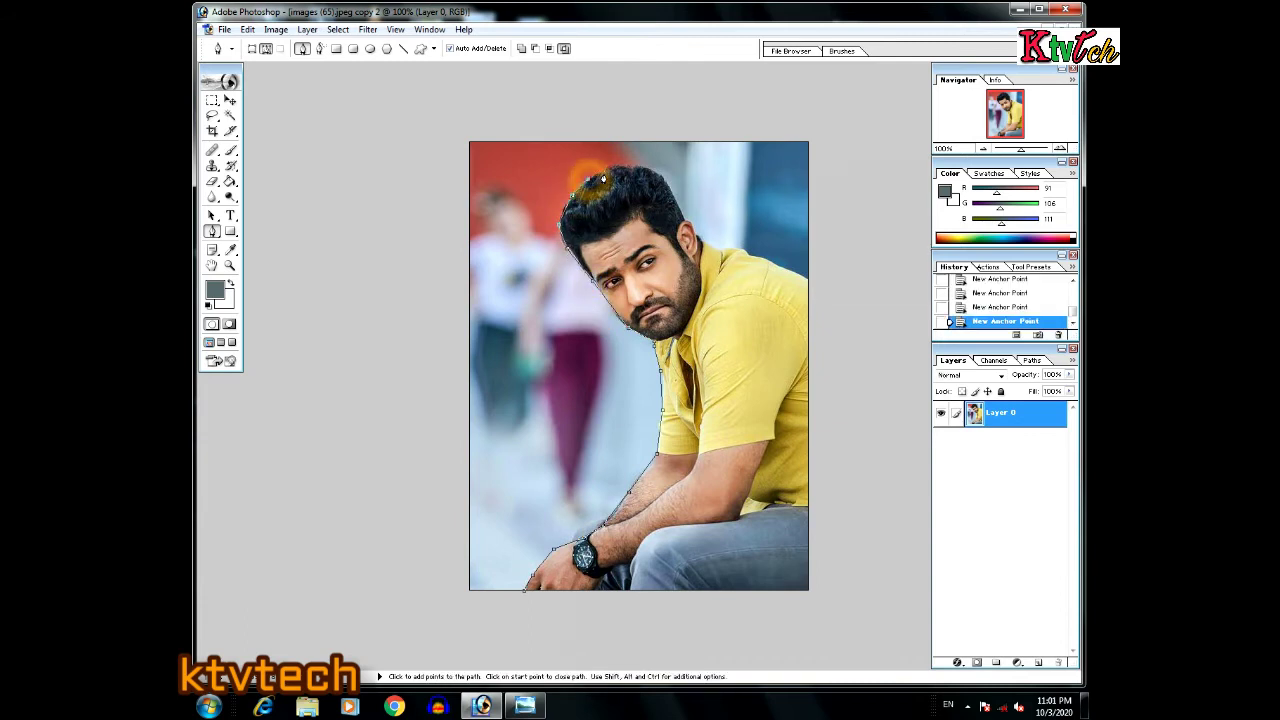
{"action": "left_click", "coordinate": [652, 172]}
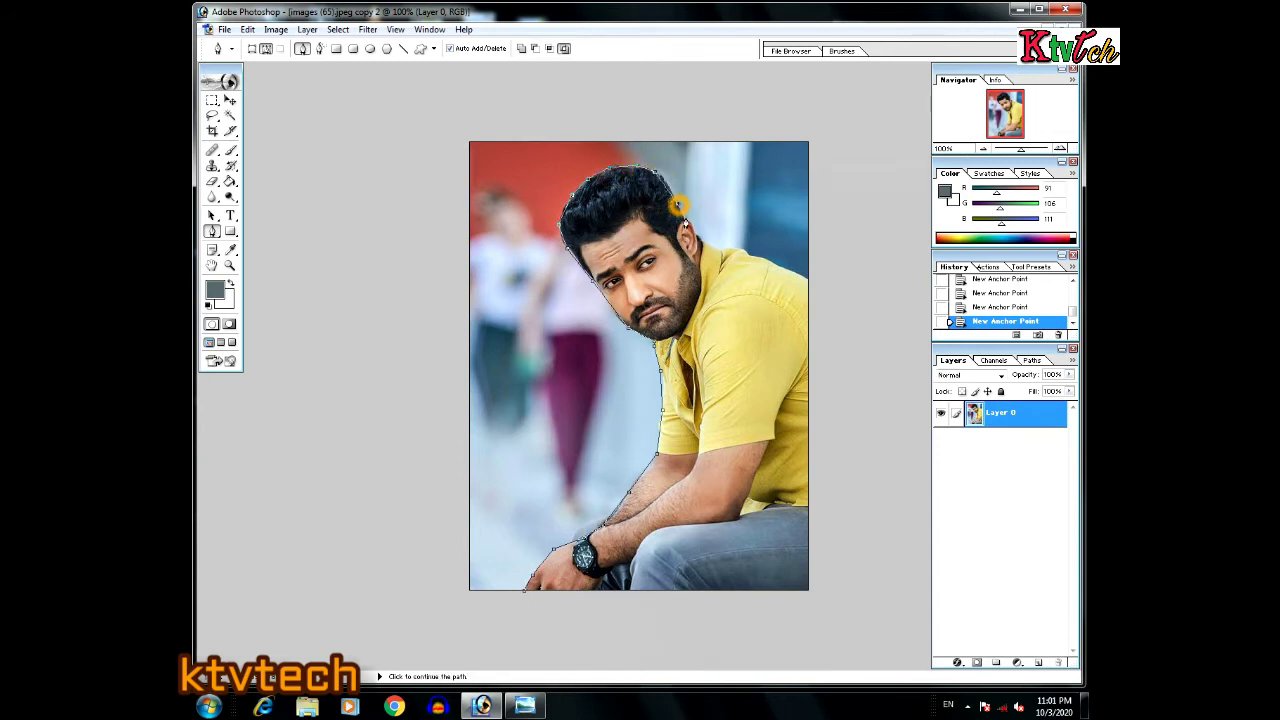
- Extend the path over the shoulder and down the image's edge, and close it at the starting point by the hand
{"action": "left_click", "coordinate": [736, 258]}
{"action": "left_click_drag", "start_coordinate": [736, 258], "coordinate": [760, 256]}
{"action": "left_click", "coordinate": [794, 272]}
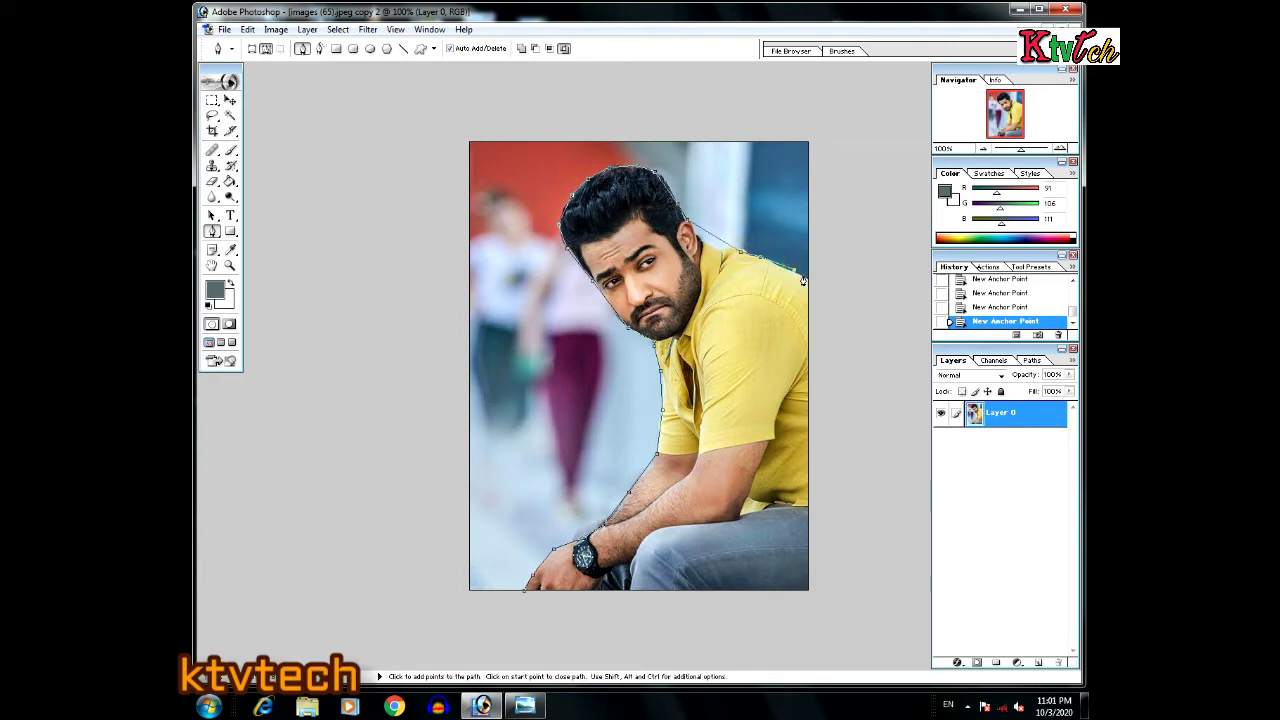
{"action": "left_click", "coordinate": [806, 281]}
{"action": "left_click", "coordinate": [808, 590]}
{"action": "left_click", "coordinate": [524, 594]}
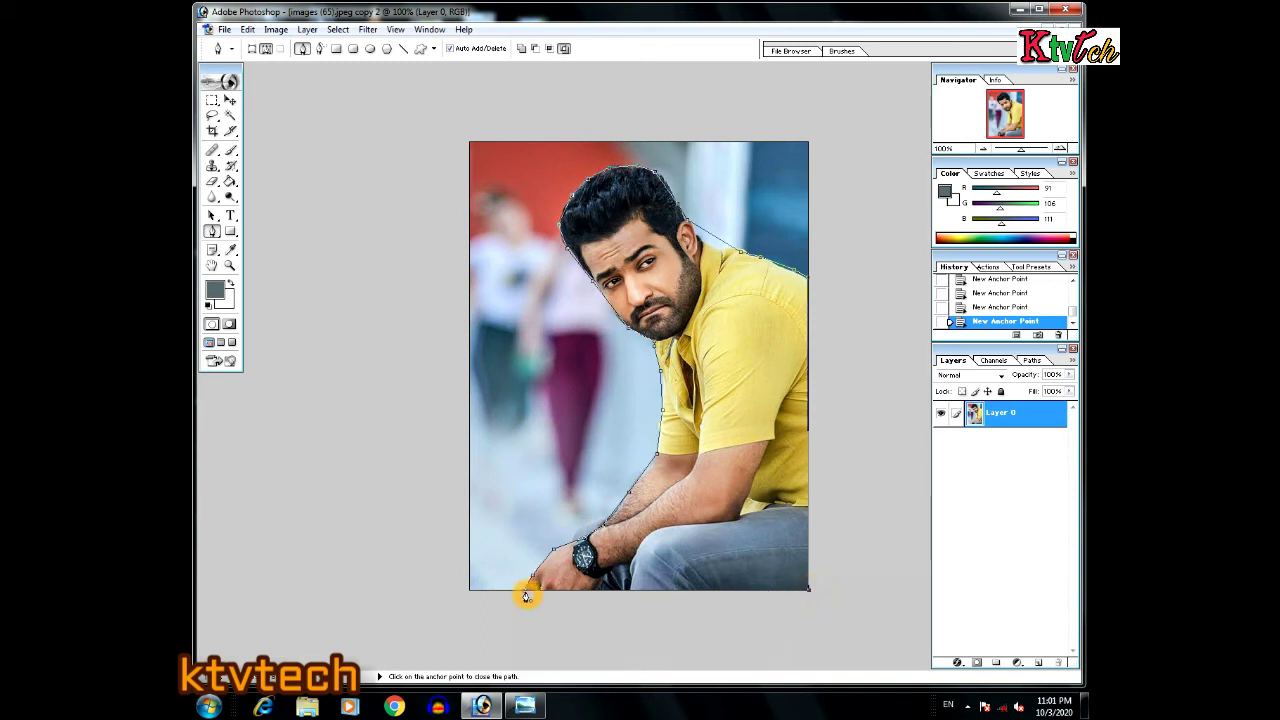
{"action": "right_click", "coordinate": [677, 304]}
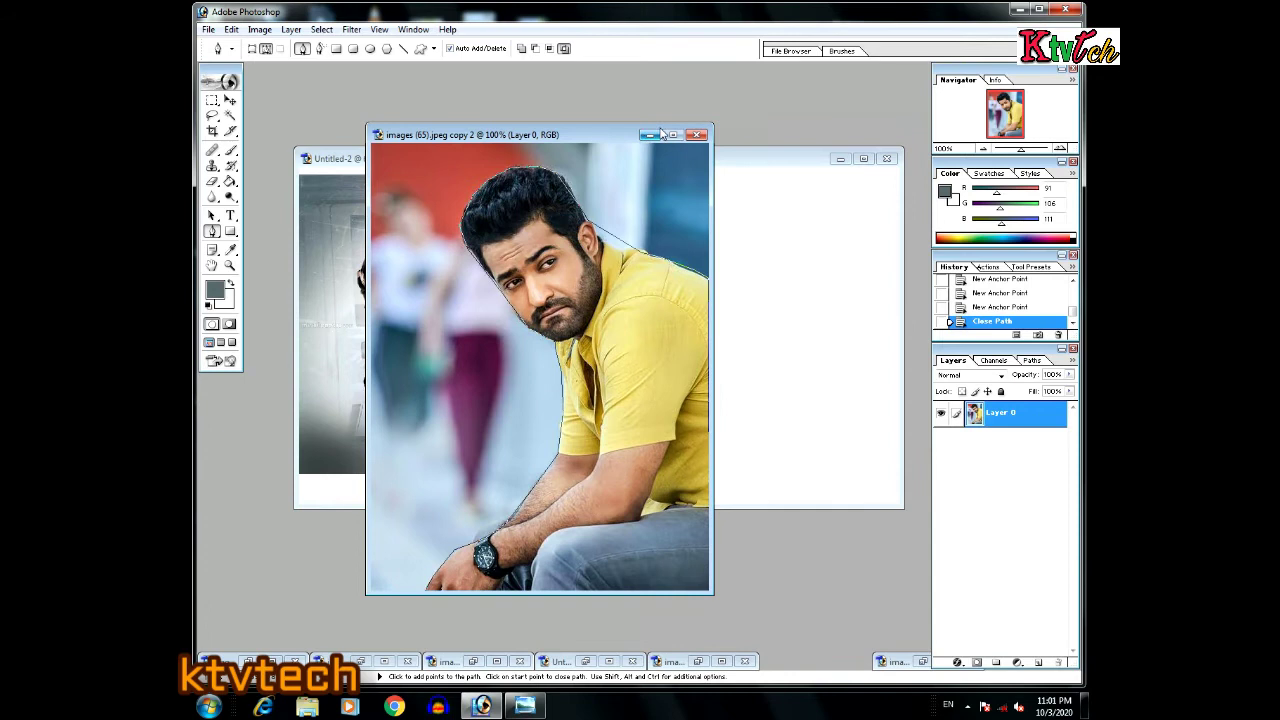
- Minimize the duplicate, restore the original images (65).jpeg and turn its path around the man into a selection
{"action": "left_click", "coordinate": [660, 134]}
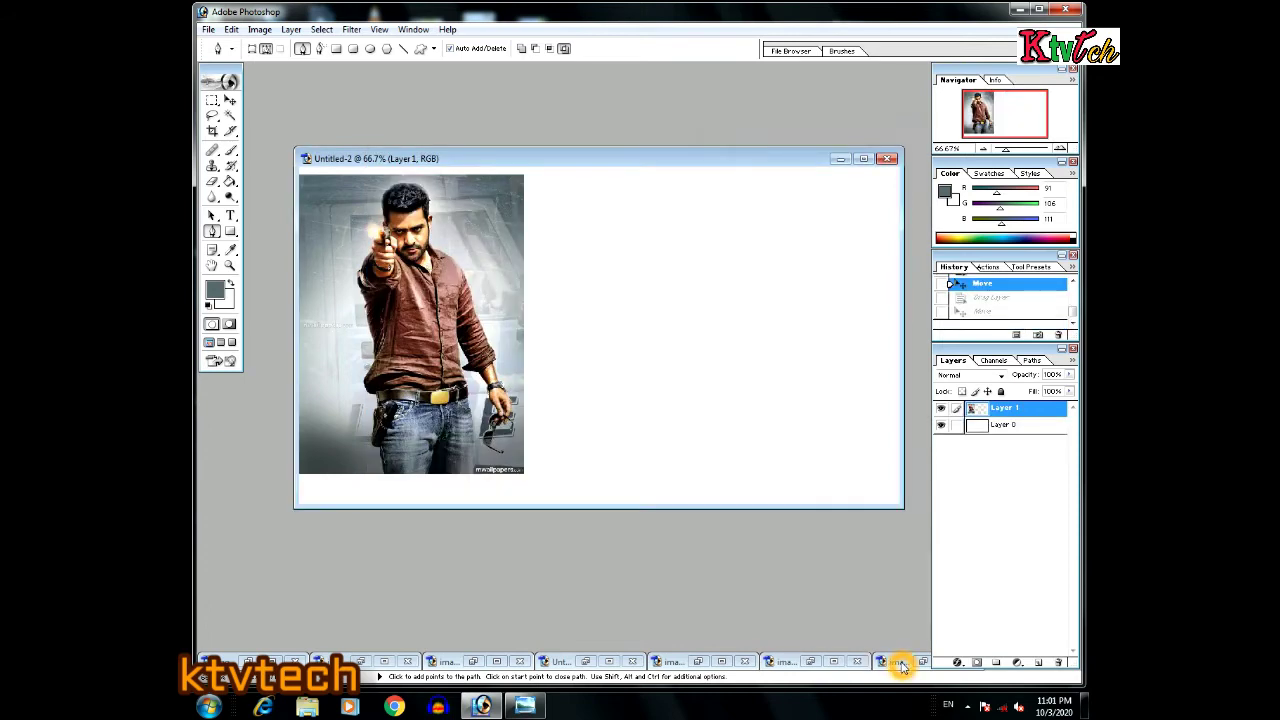
{"action": "left_click", "coordinate": [921, 662]}
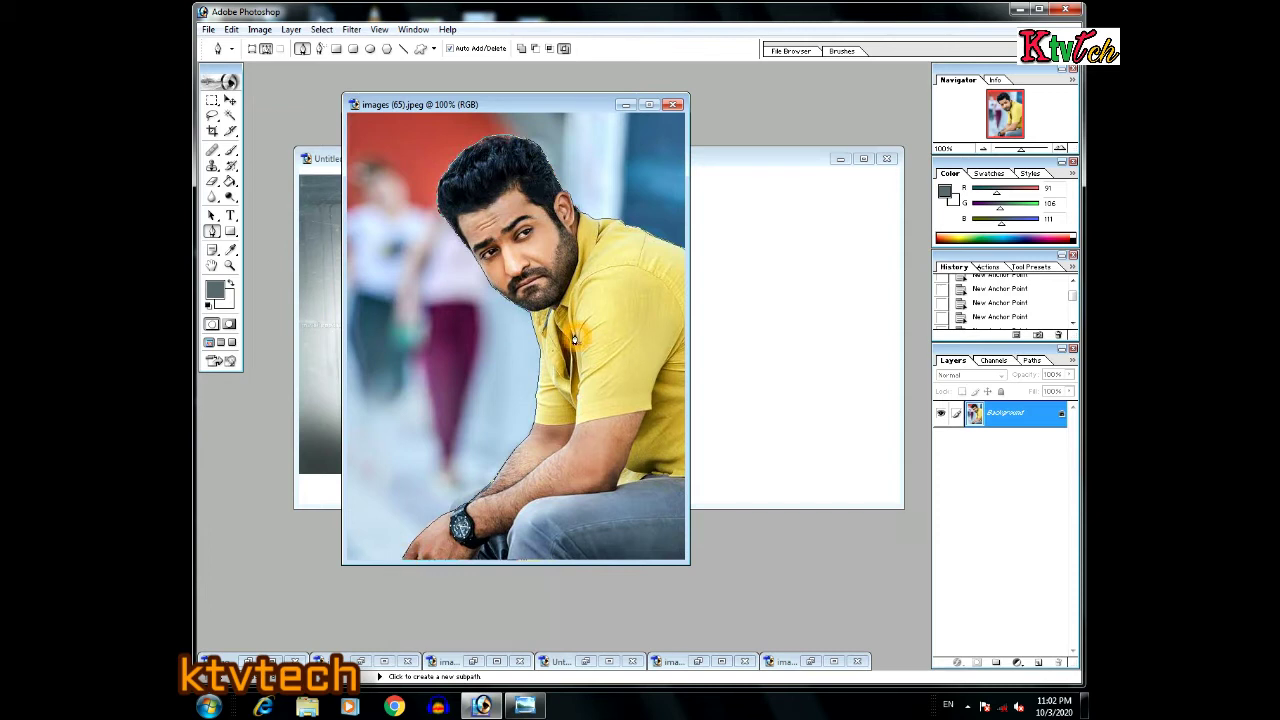
{"action": "key", "text": "ctrl+Return"}
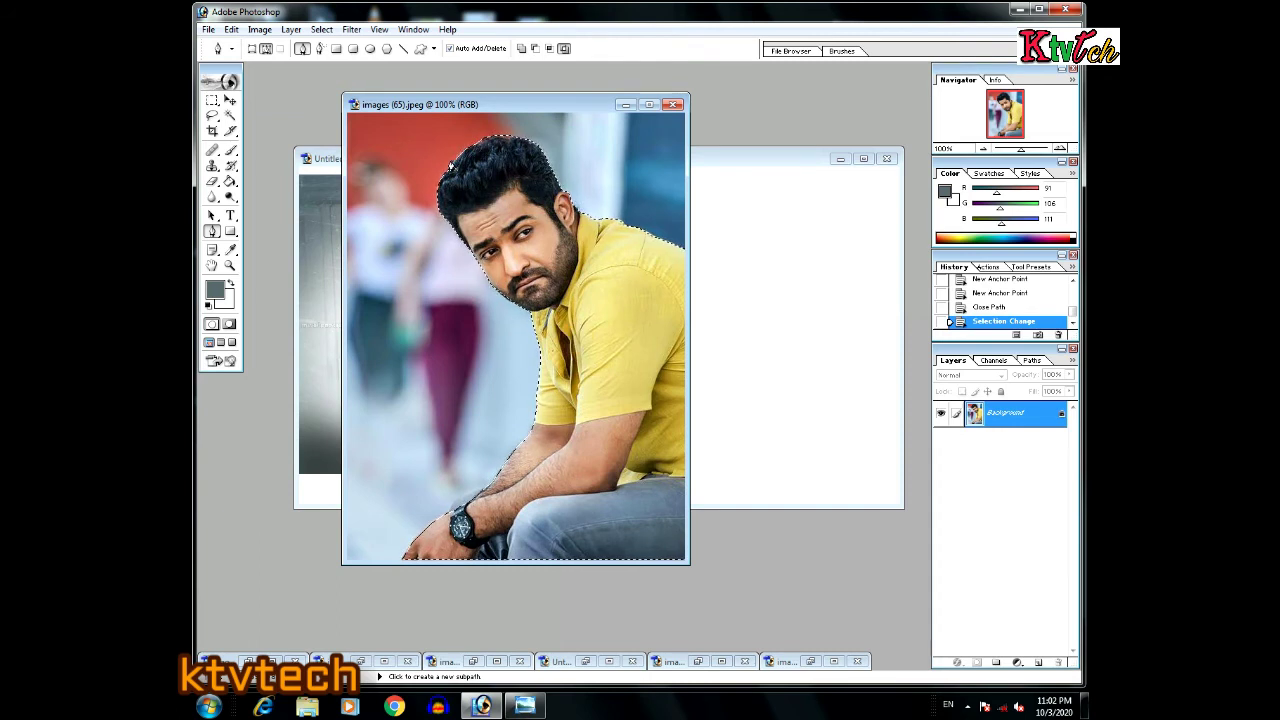
{"action": "left_click", "coordinate": [588, 286]}
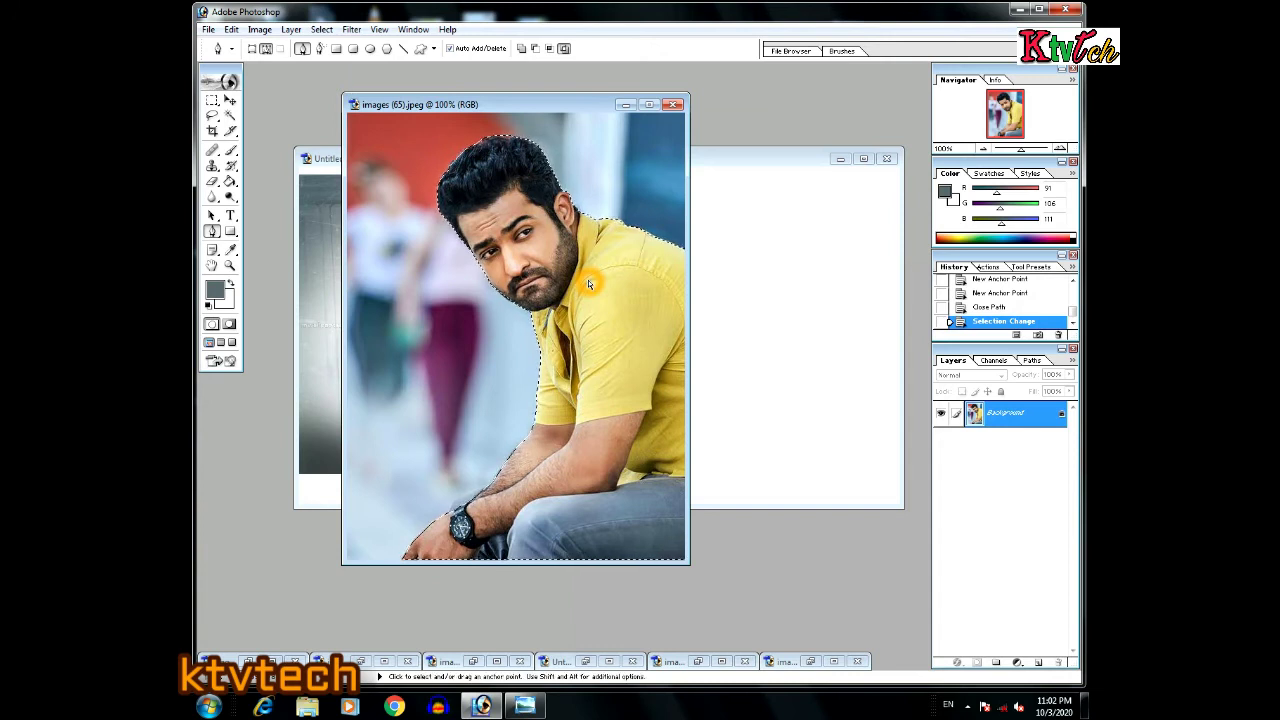
- Feather the selection around the man by 5 pixels
{"action": "key", "text": "ctrl+alt+d"}
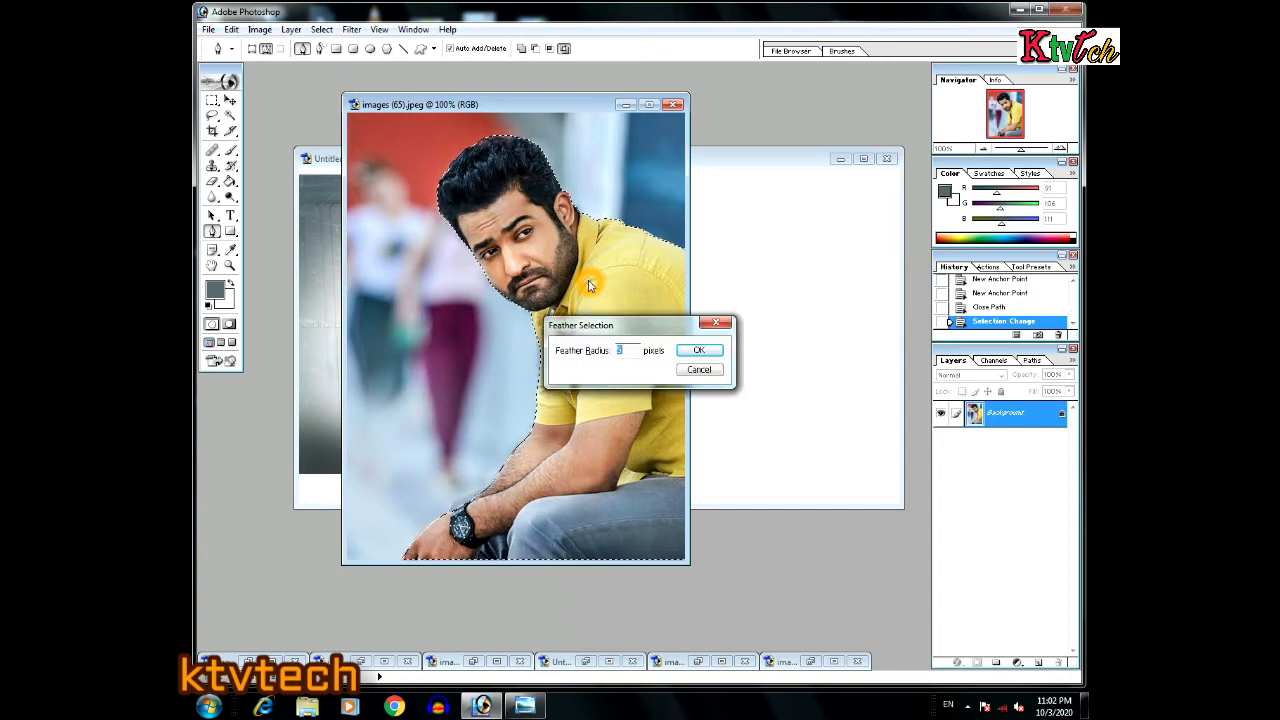
{"action": "type", "text": "5"}
{"action": "left_click", "coordinate": [626, 352]}
{"action": "left_click", "coordinate": [707, 354]}
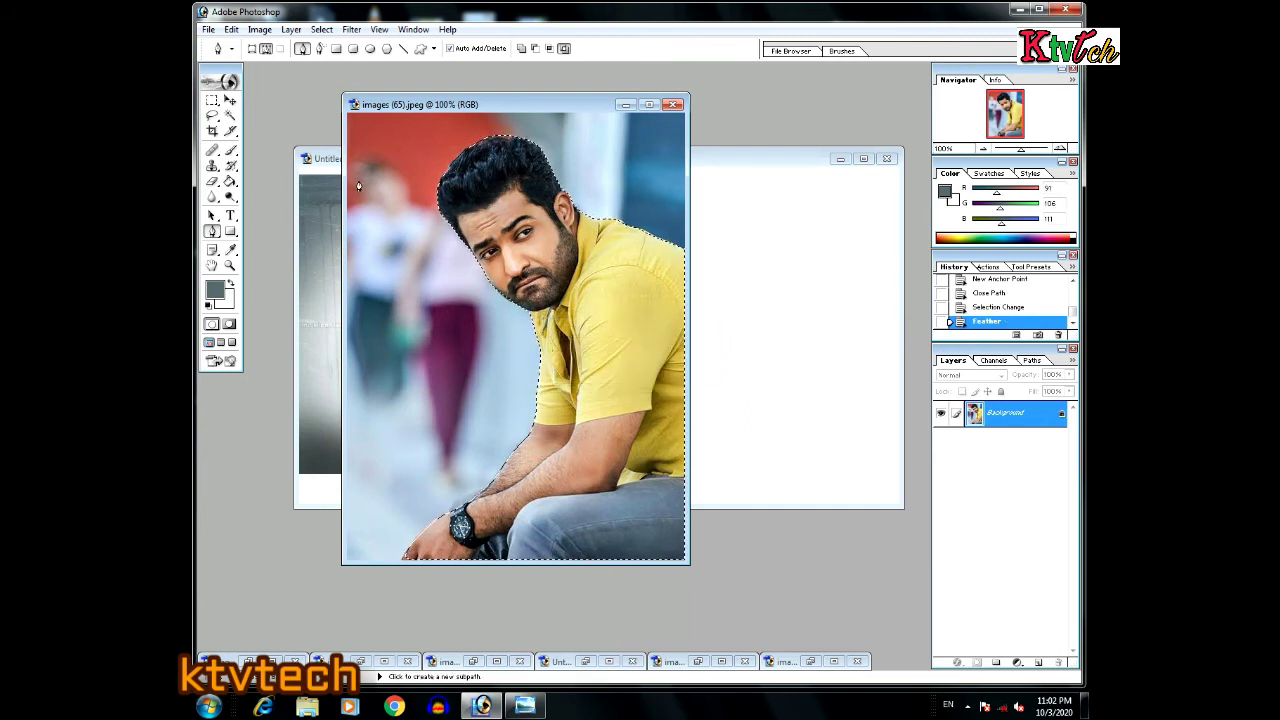
- Move the selected man into Untitled-2, place him against the canvas's right edge, and minimize the source image
{"action": "left_click", "coordinate": [231, 102]}
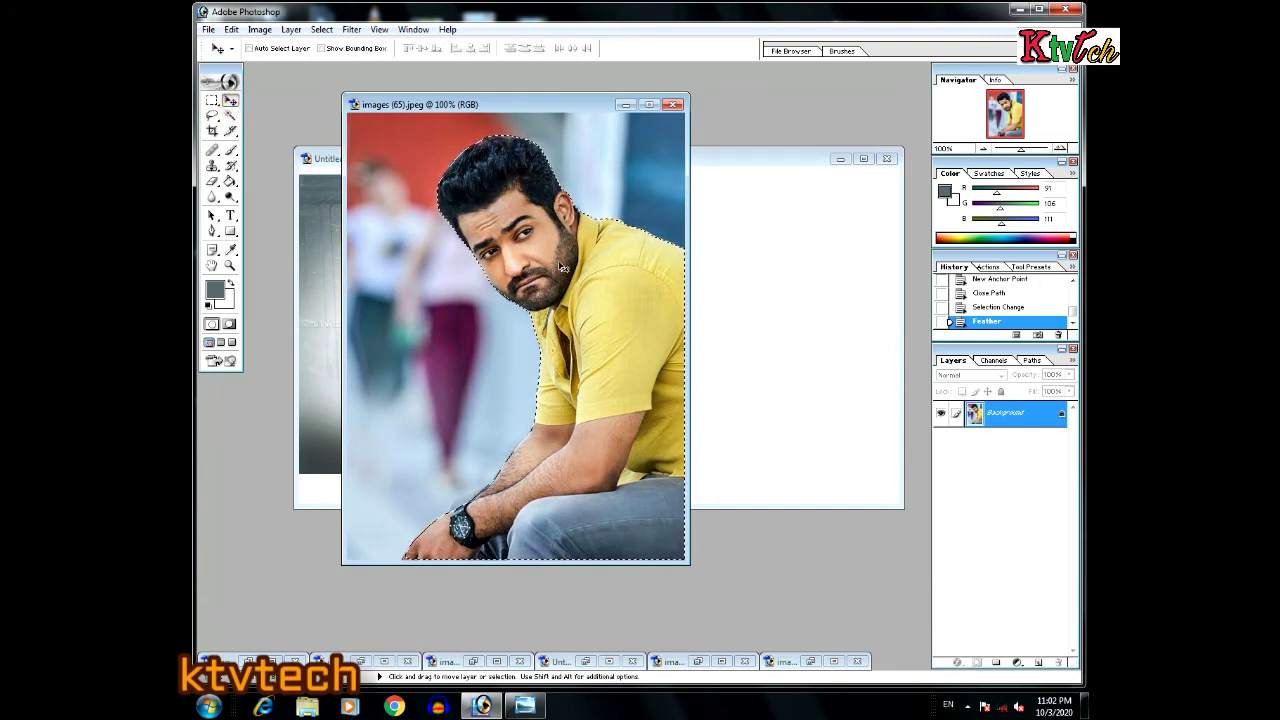
{"action": "left_click_drag", "start_coordinate": [589, 265], "coordinate": [824, 320]}
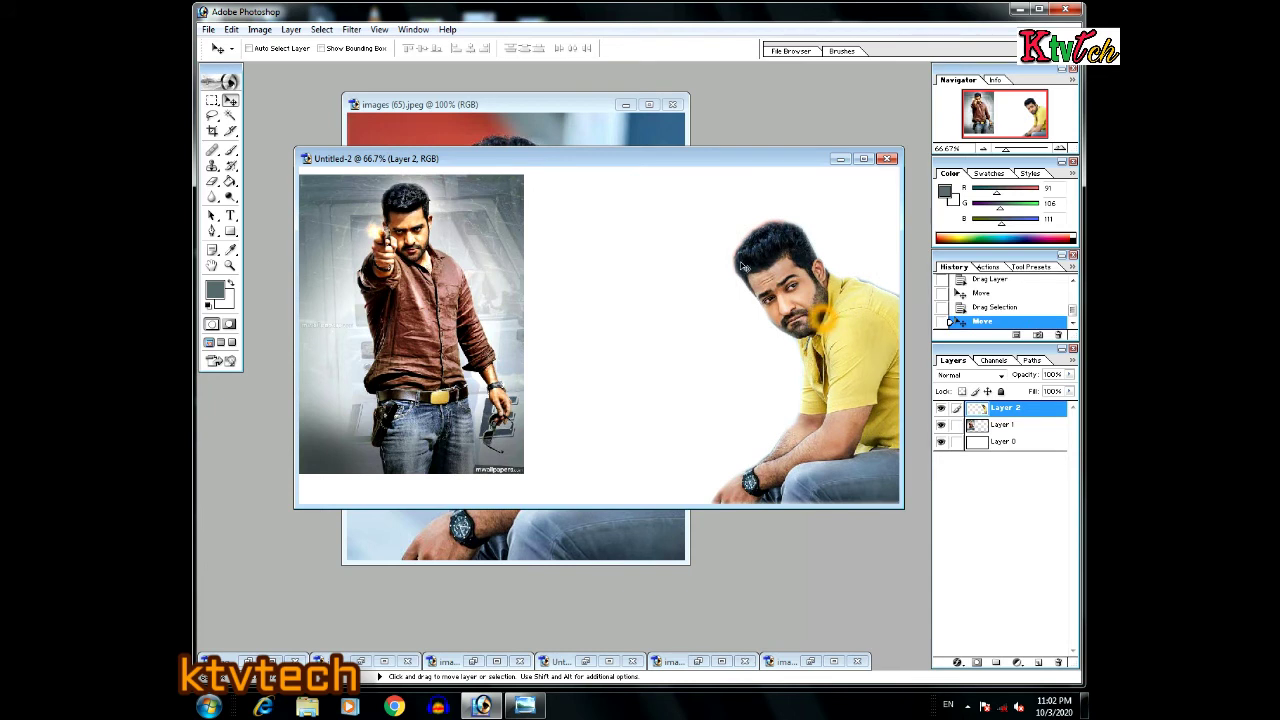
{"action": "left_click", "coordinate": [625, 105]}
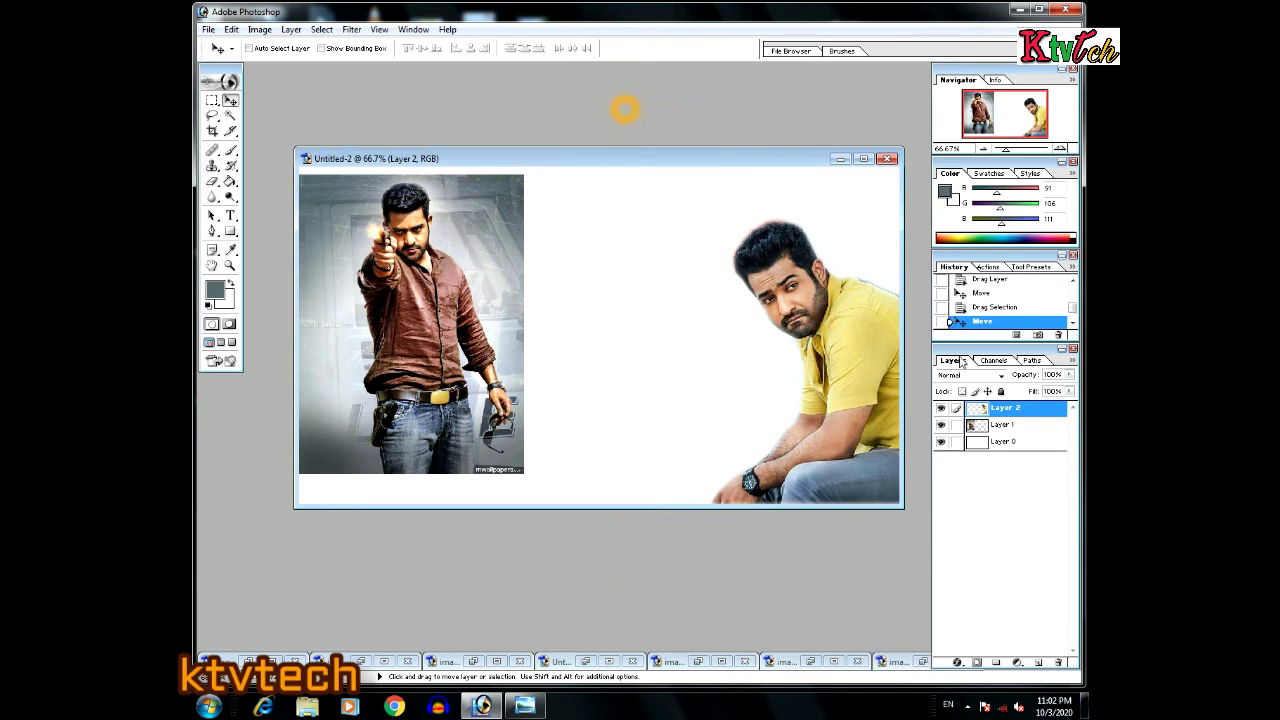
- Move Layer 1, the photo of the man with the gun, slightly right and down on the canvas
{"action": "left_click", "coordinate": [1031, 422]}
{"action": "mouse_move", "coordinate": [383, 328]}
{"action": "left_mouse_down"}
{"action": "mouse_move", "coordinate": [458, 345]}
{"action": "mouse_move", "coordinate": [407, 333]}
{"action": "left_mouse_up"}
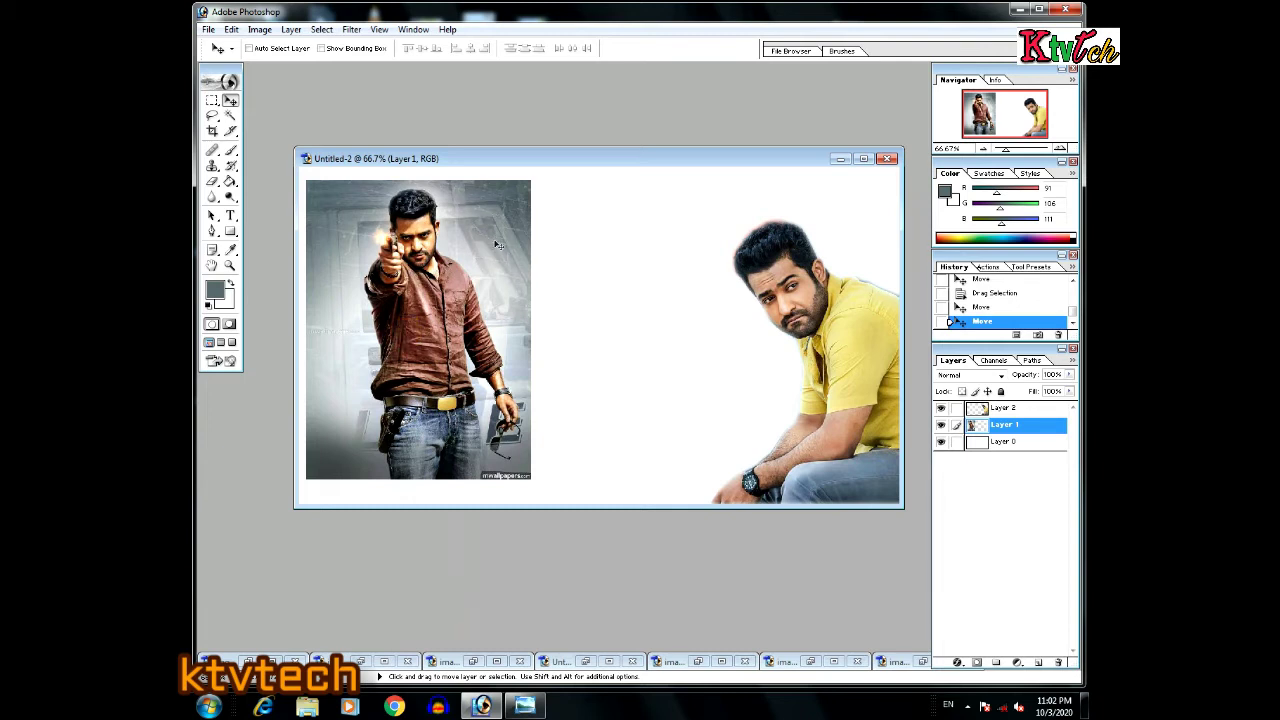
{"action": "left_click_drag", "start_coordinate": [496, 246], "coordinate": [500, 240]}
{"action": "left_click", "coordinate": [698, 271]}
{"action": "mouse_move", "coordinate": [442, 312]}
{"action": "left_mouse_down"}
{"action": "mouse_move", "coordinate": [435, 299]}
{"action": "mouse_move", "coordinate": [456, 324]}
{"action": "left_mouse_up"}
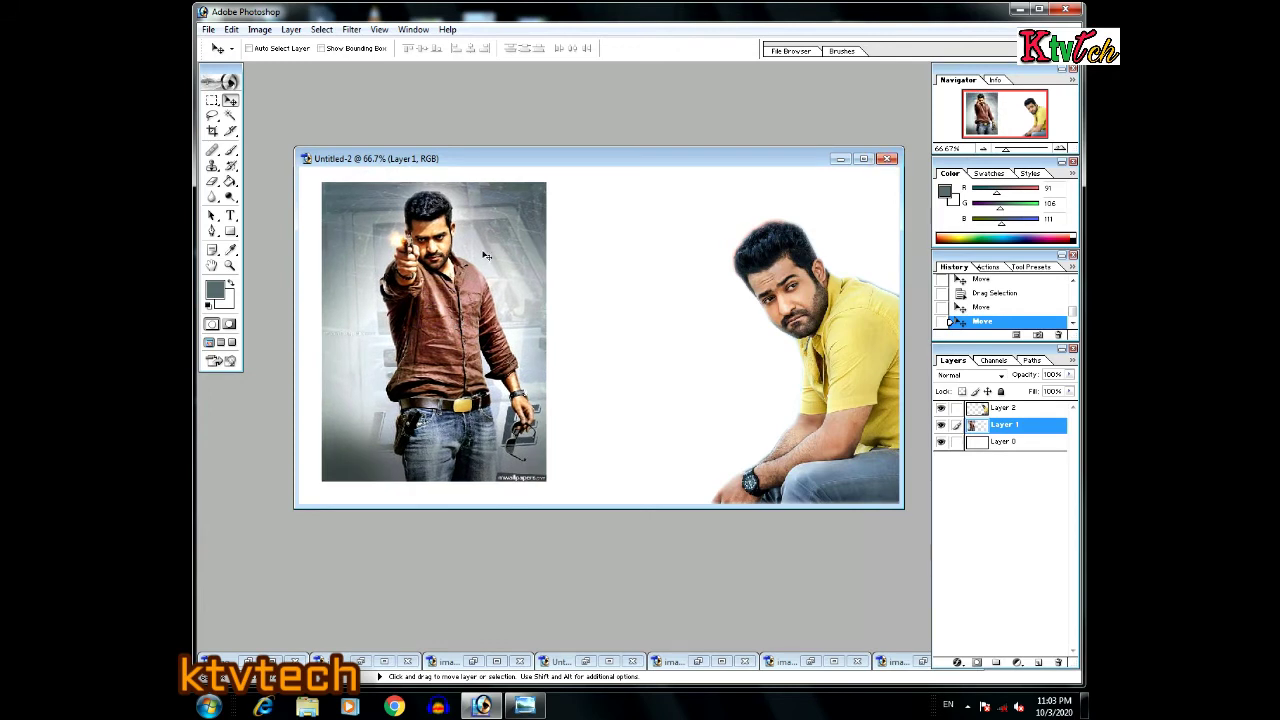
- Maximize the Untitled-2 window and show the whole canvas at 50% zoom
{"action": "left_click", "coordinate": [863, 159]}
{"action": "left_click", "coordinate": [566, 369]}
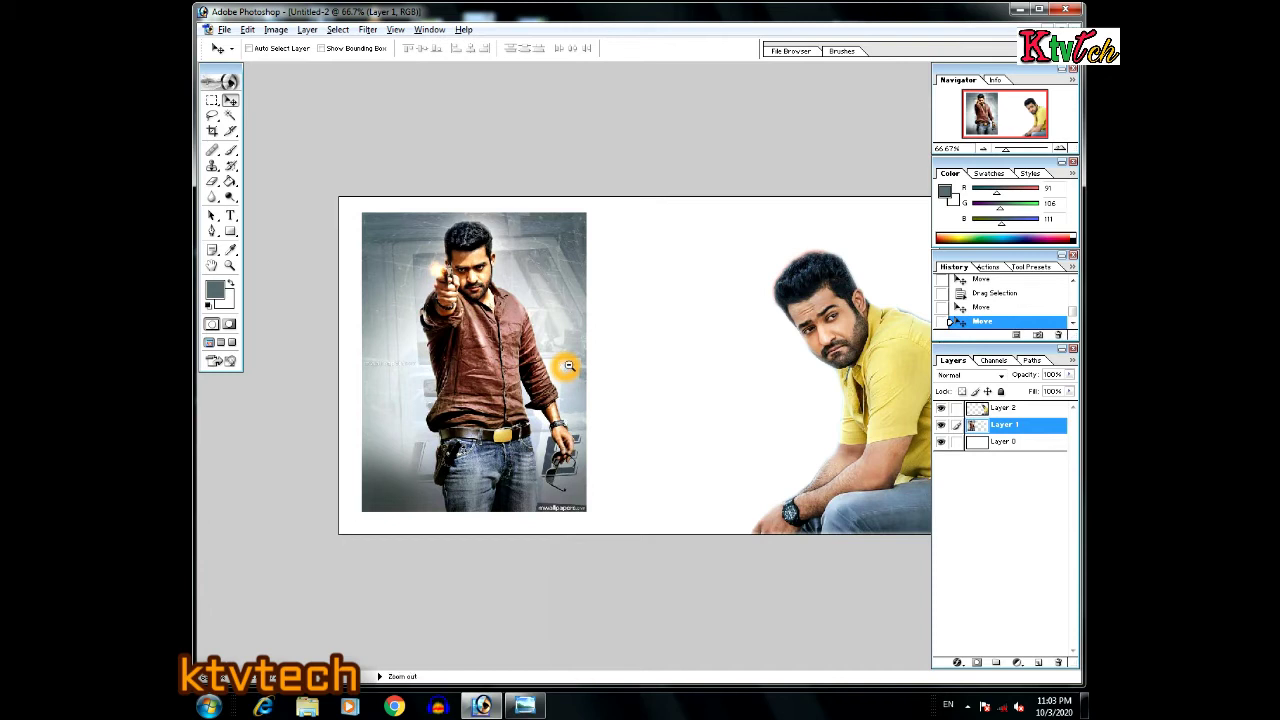
{"action": "key", "text": "ctrl+minus"}
{"action": "left_click", "coordinate": [552, 350]}
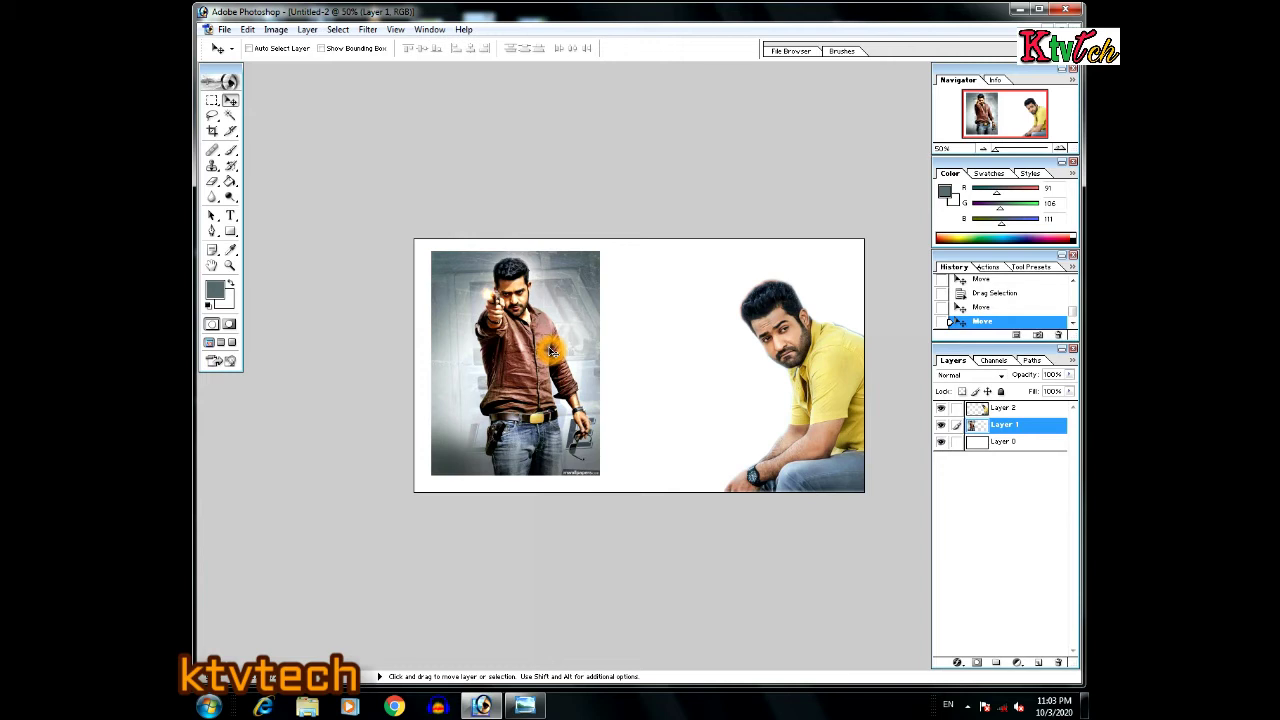
{"action": "key", "text": "ctrl+t"}
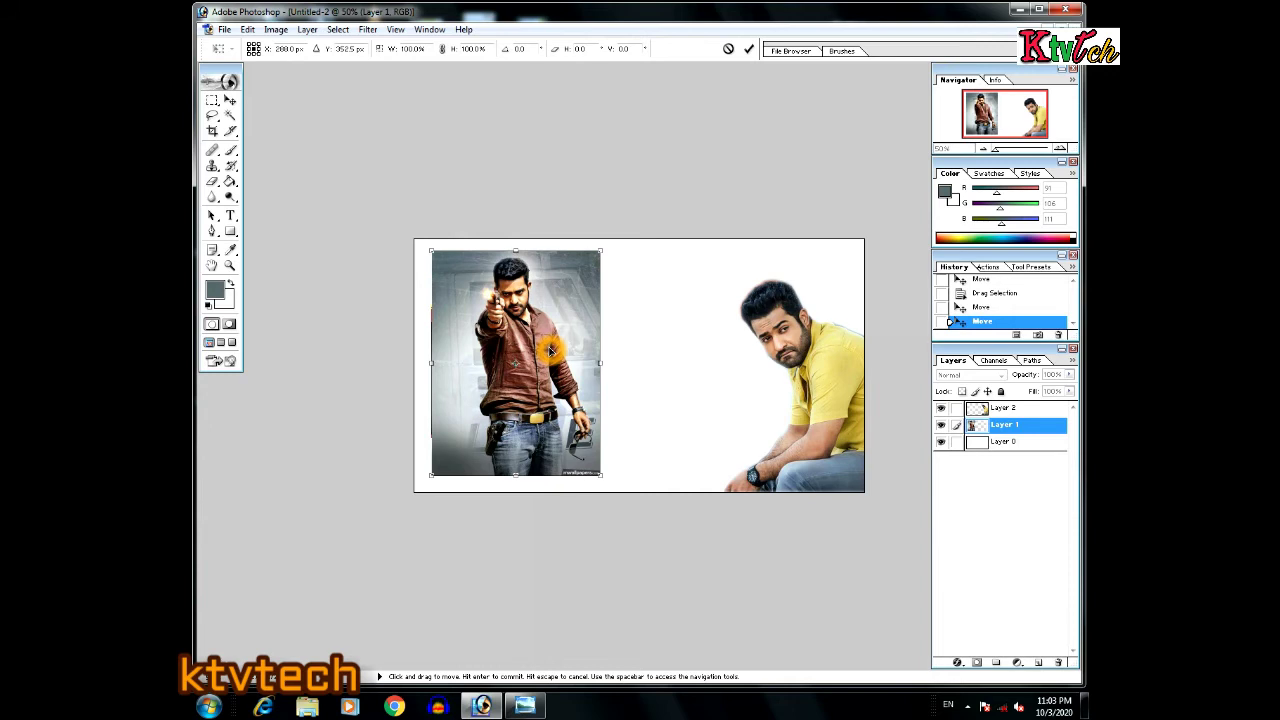
{"action": "double_click", "coordinate": [550, 350]}
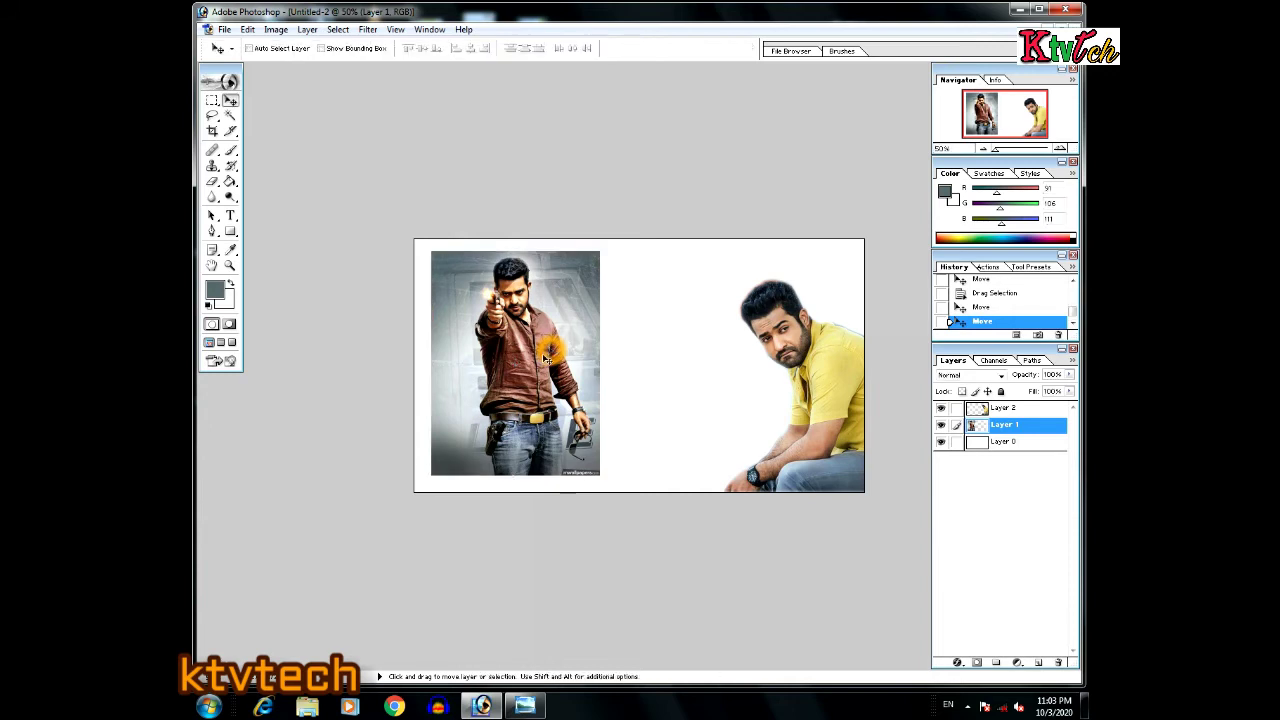
- Scale Layer 1 to about 130.8% width and 120% height with Free Transform, covering the canvas's left side from top to bottom
{"action": "left_click", "coordinate": [1012, 428]}
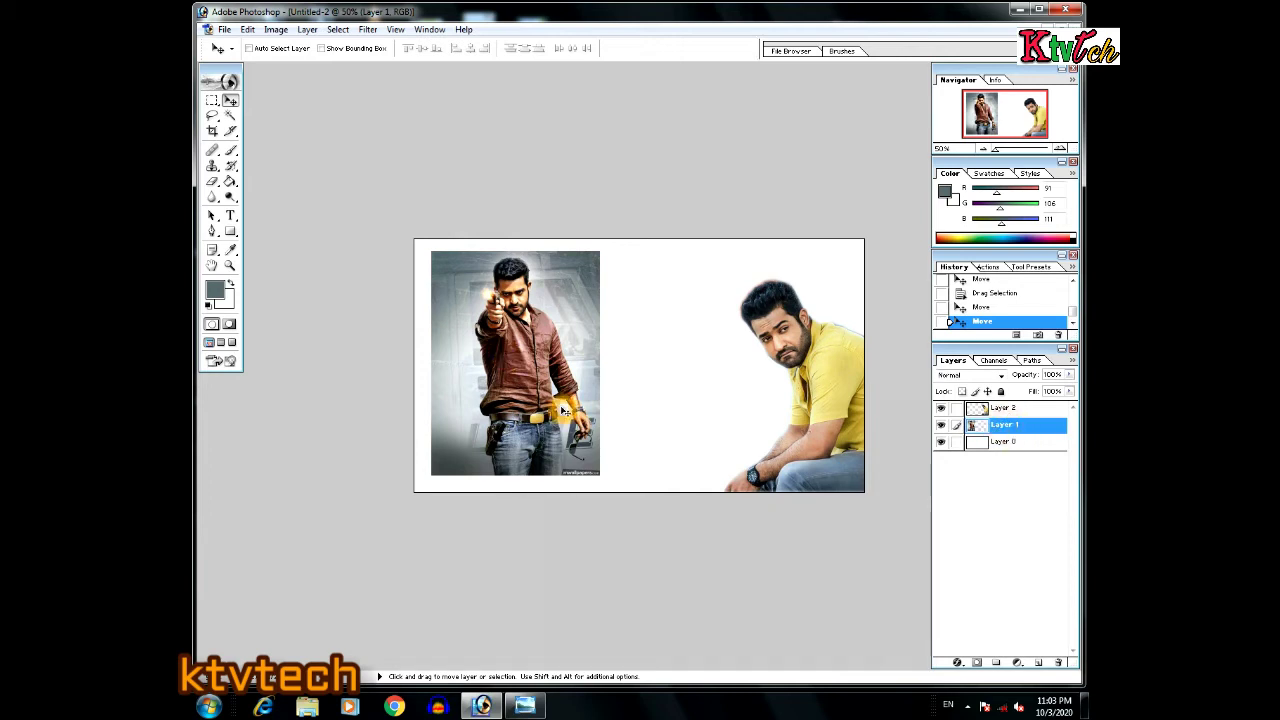
{"action": "key", "text": "ctrl+t"}
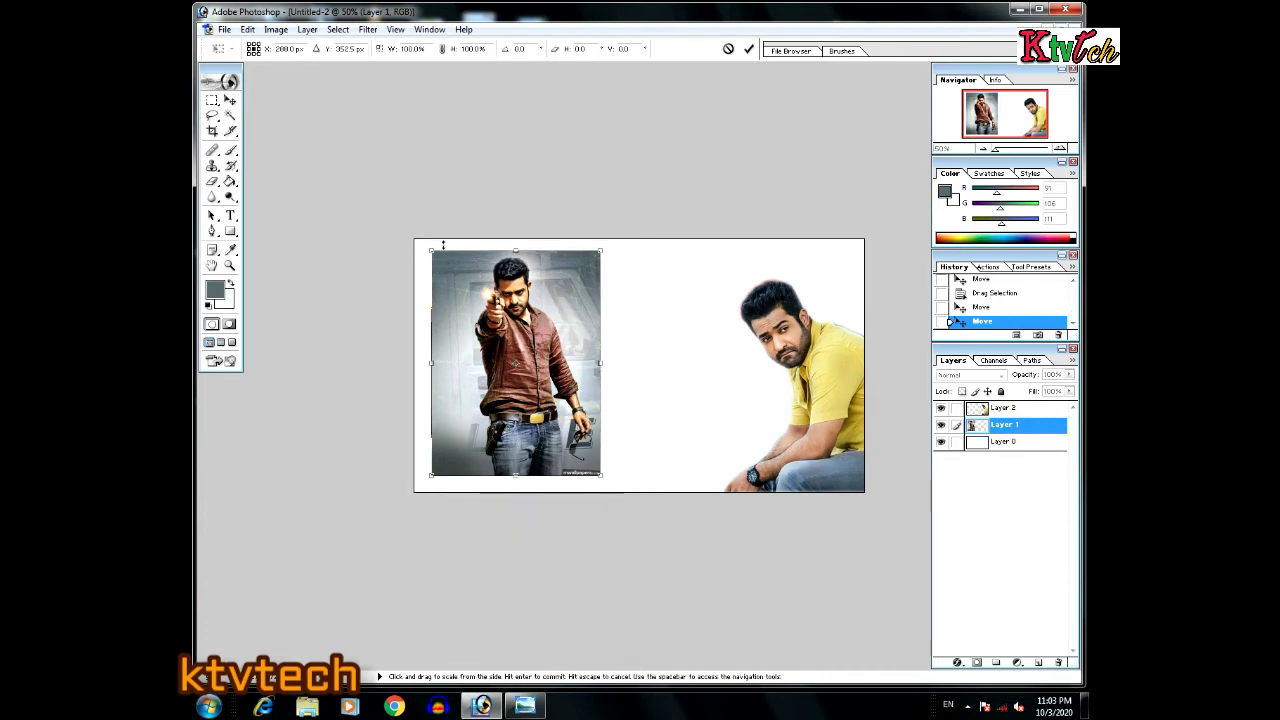
{"action": "left_click", "coordinate": [535, 418]}
{"action": "left_click_drag", "start_coordinate": [600, 474], "coordinate": [652, 520]}
{"action": "left_click_drag", "start_coordinate": [612, 444], "coordinate": [568, 426]}
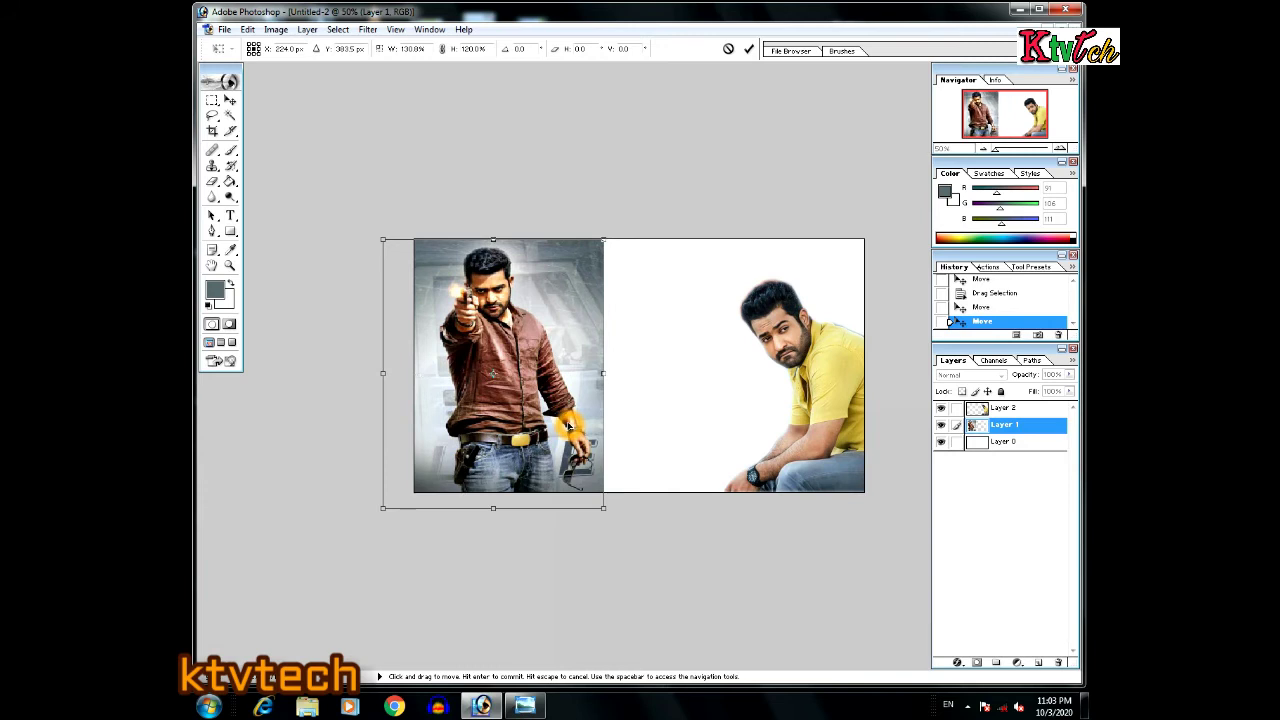
{"action": "double_click", "coordinate": [568, 426]}
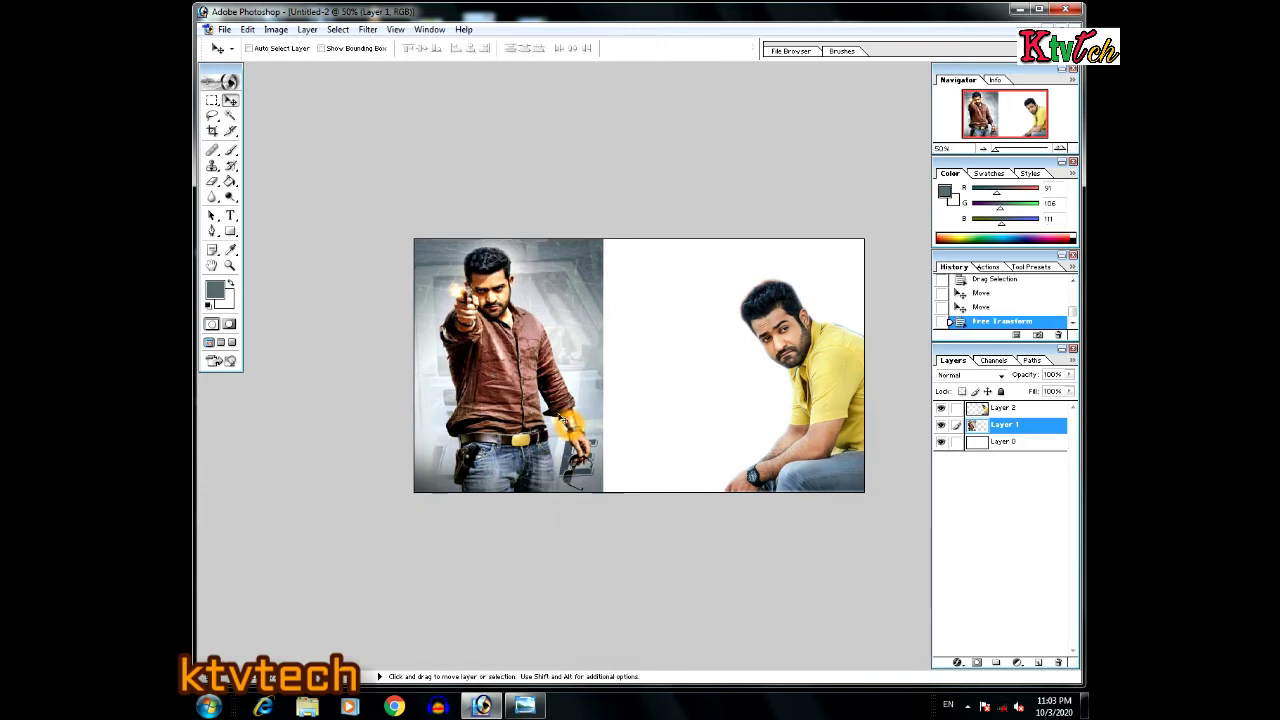
{"action": "left_click", "coordinate": [588, 378]}
{"action": "left_click", "coordinate": [560, 318]}
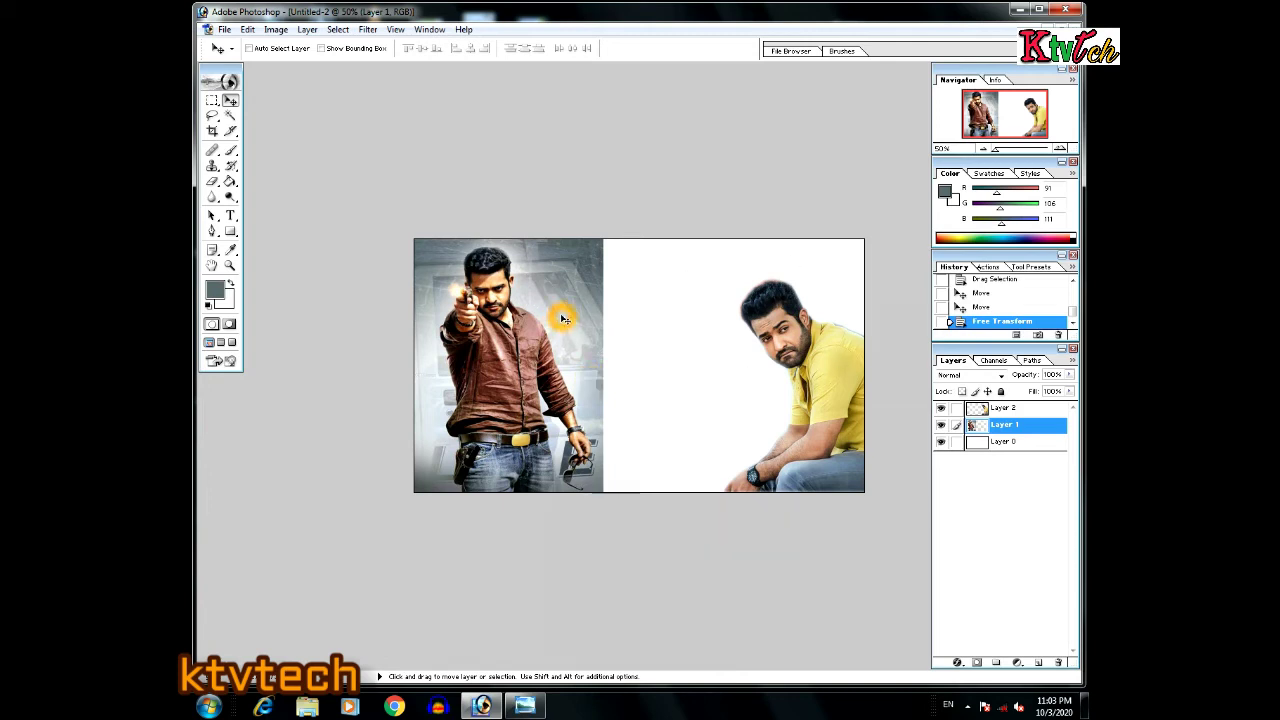
- Select a narrow full-height strip along the right edge of the Layer 1 photo with the Rectangular Marquee tool
{"action": "left_click", "coordinate": [1006, 426]}
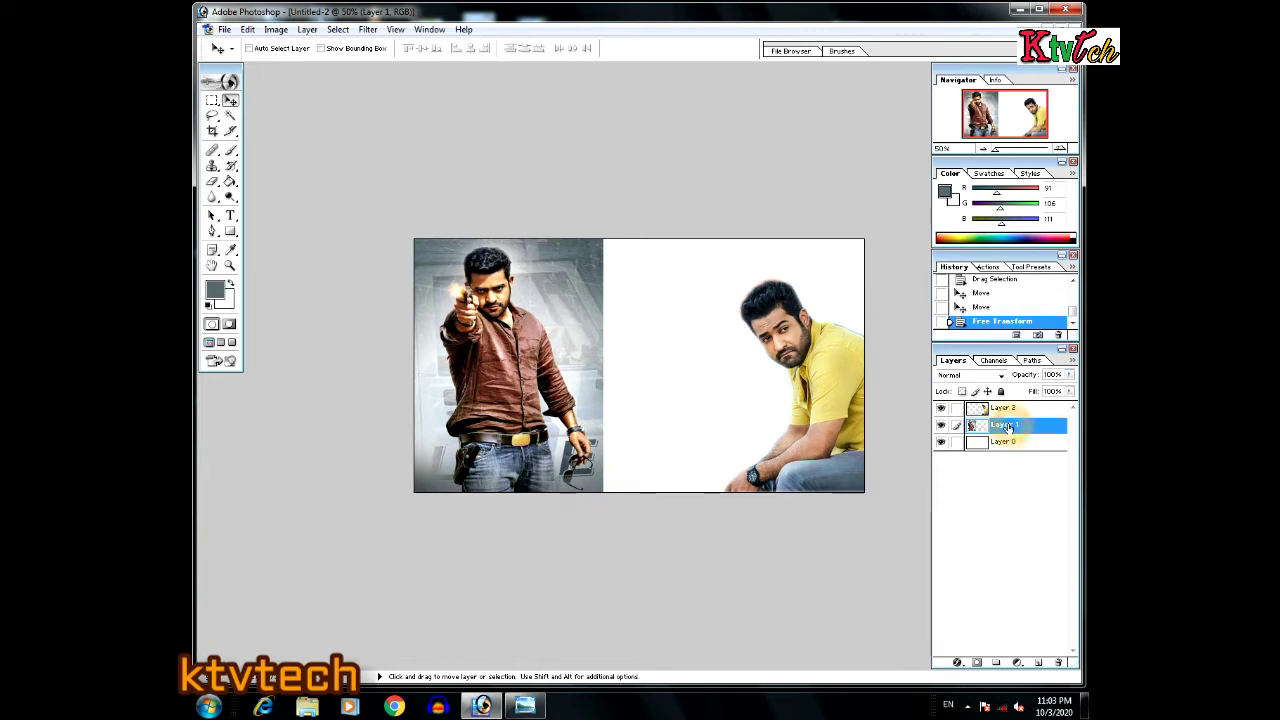
{"action": "left_click", "coordinate": [222, 101]}
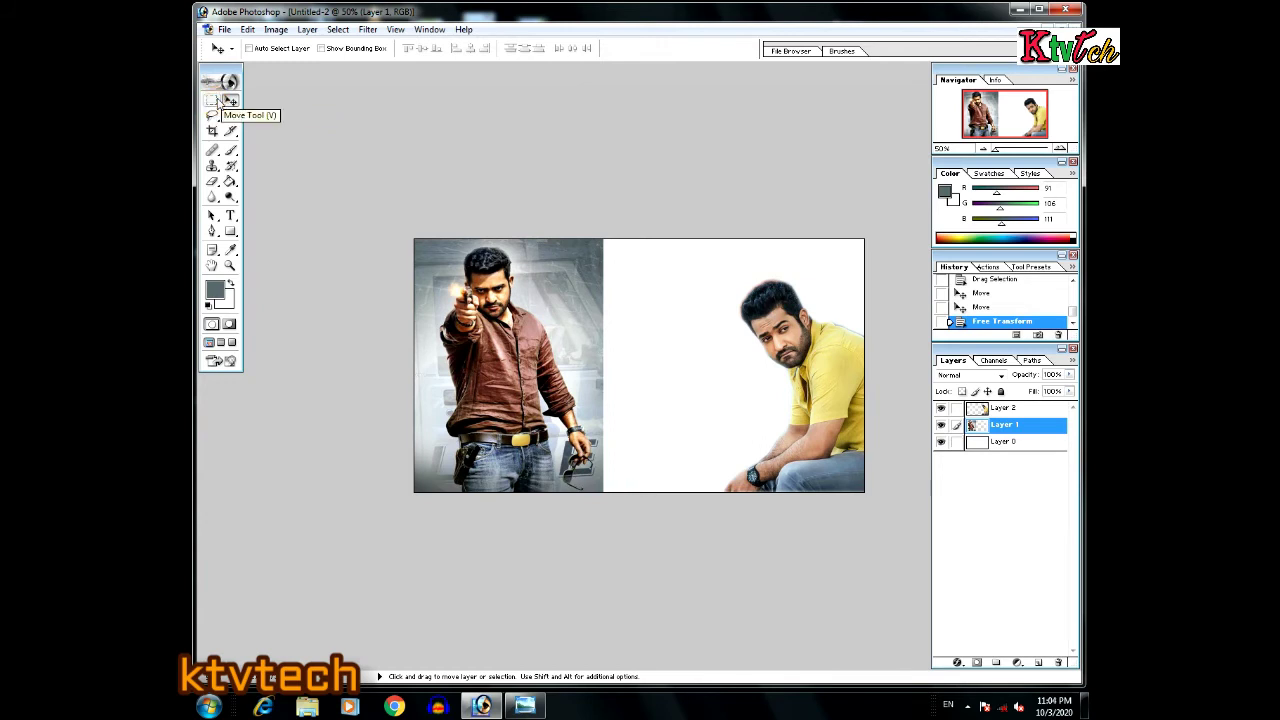
{"action": "left_click", "coordinate": [217, 102]}
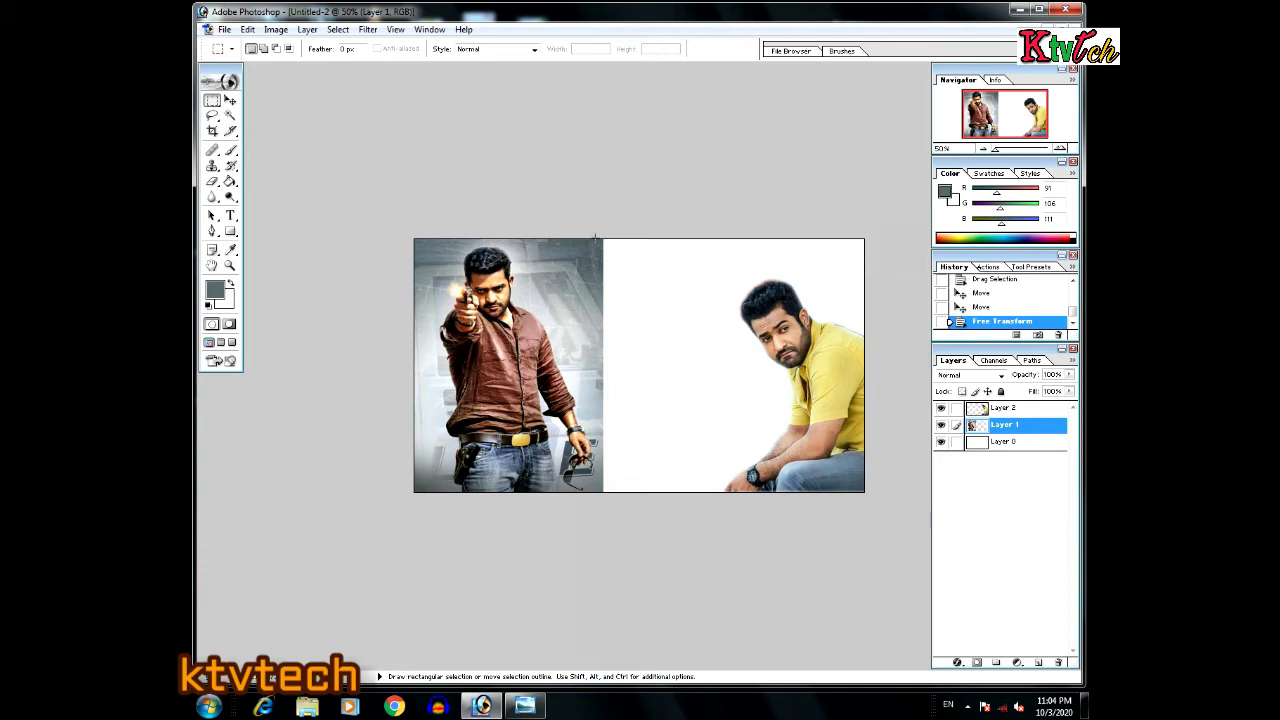
{"action": "left_click_drag", "start_coordinate": [597, 241], "coordinate": [604, 421]}
{"action": "left_click_drag", "start_coordinate": [597, 495], "coordinate": [603, 491]}
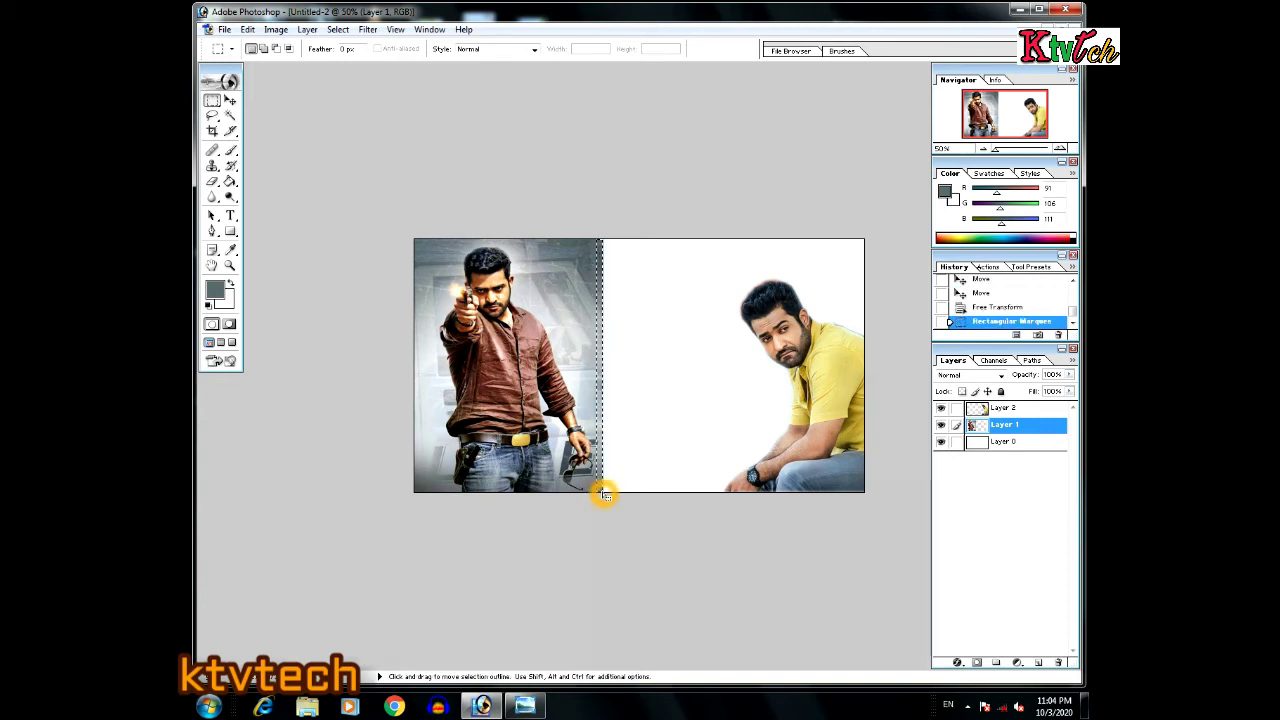
{"action": "left_click_drag", "start_coordinate": [617, 371], "coordinate": [617, 373]}
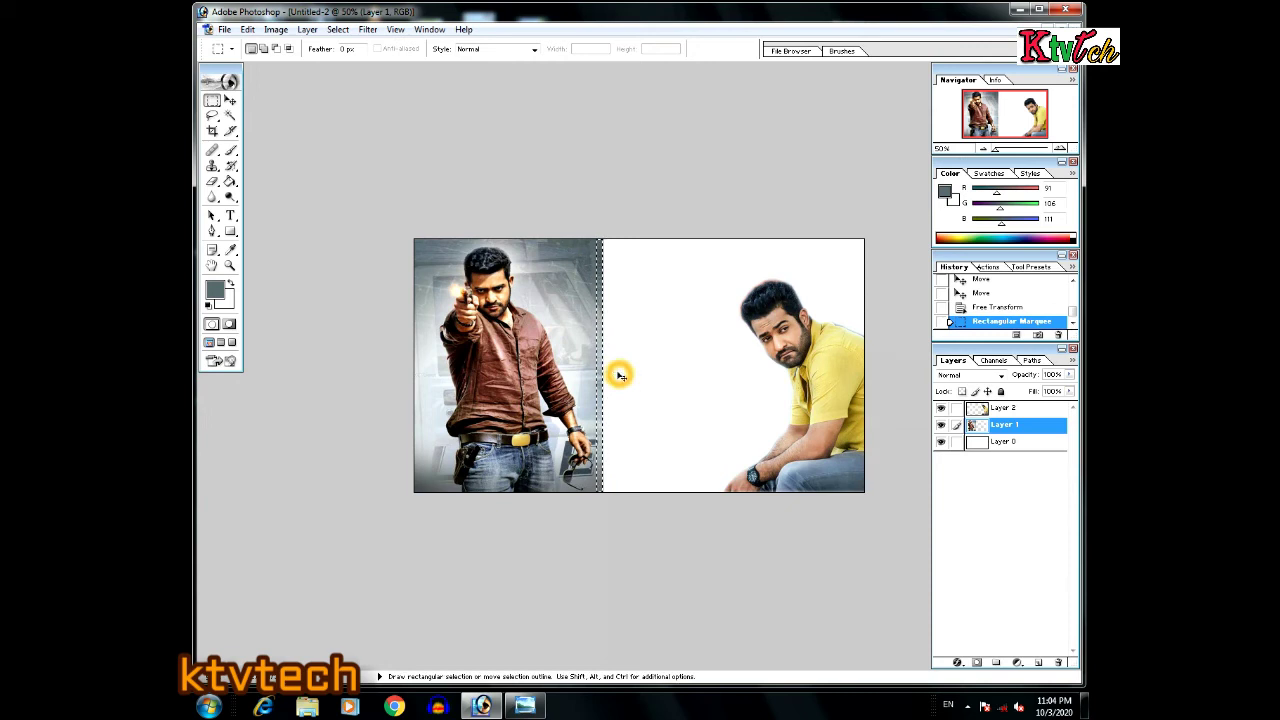
- Stretch the selected strip to about 3200% width with Free Transform, filling the canvas to its right edge, and deselect it
{"action": "key", "text": "ctrl+t"}
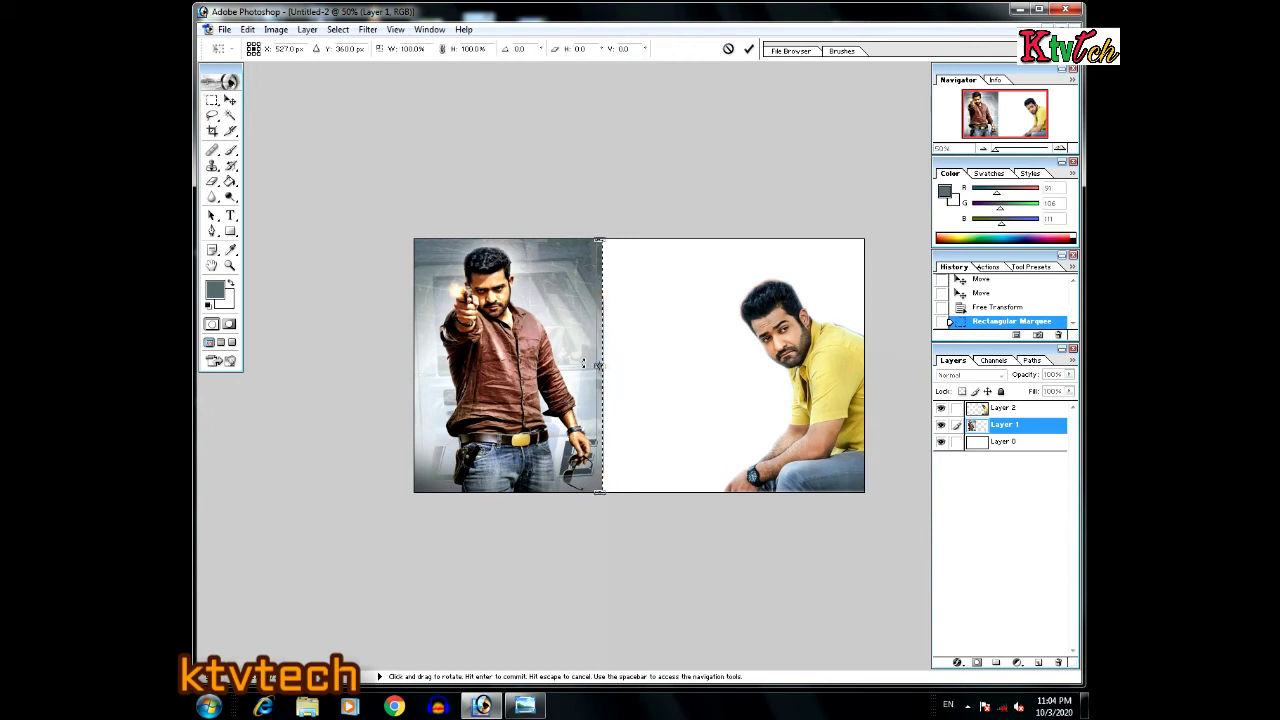
{"action": "left_click_drag", "start_coordinate": [606, 370], "coordinate": [872, 385]}
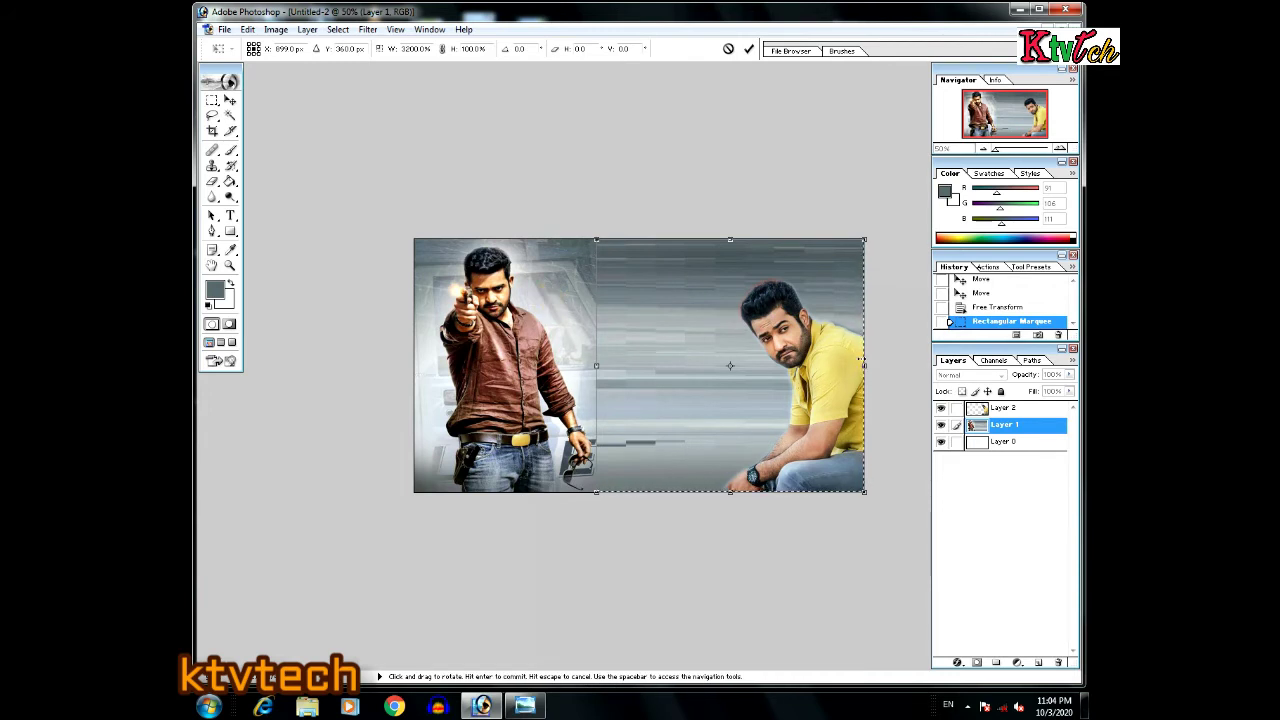
{"action": "left_click_drag", "start_coordinate": [872, 370], "coordinate": [880, 367]}
{"action": "key", "text": "Return"}
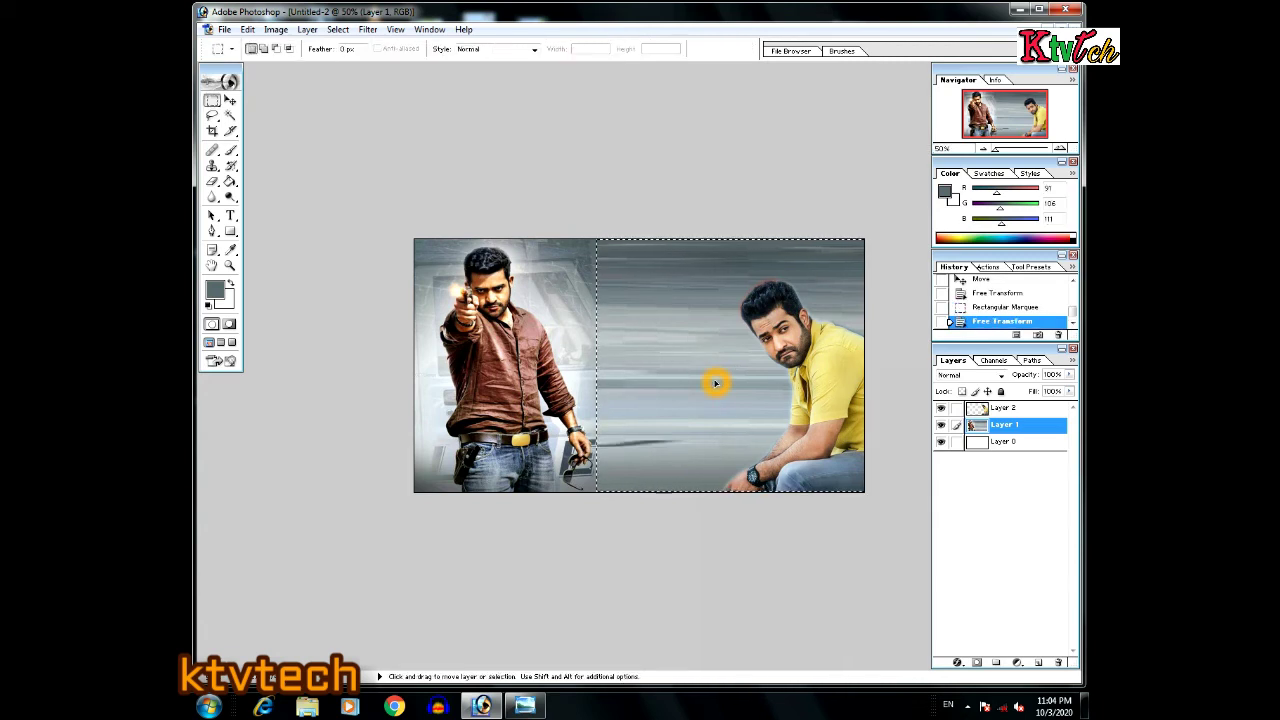
{"action": "key", "text": "ctrl+d"}
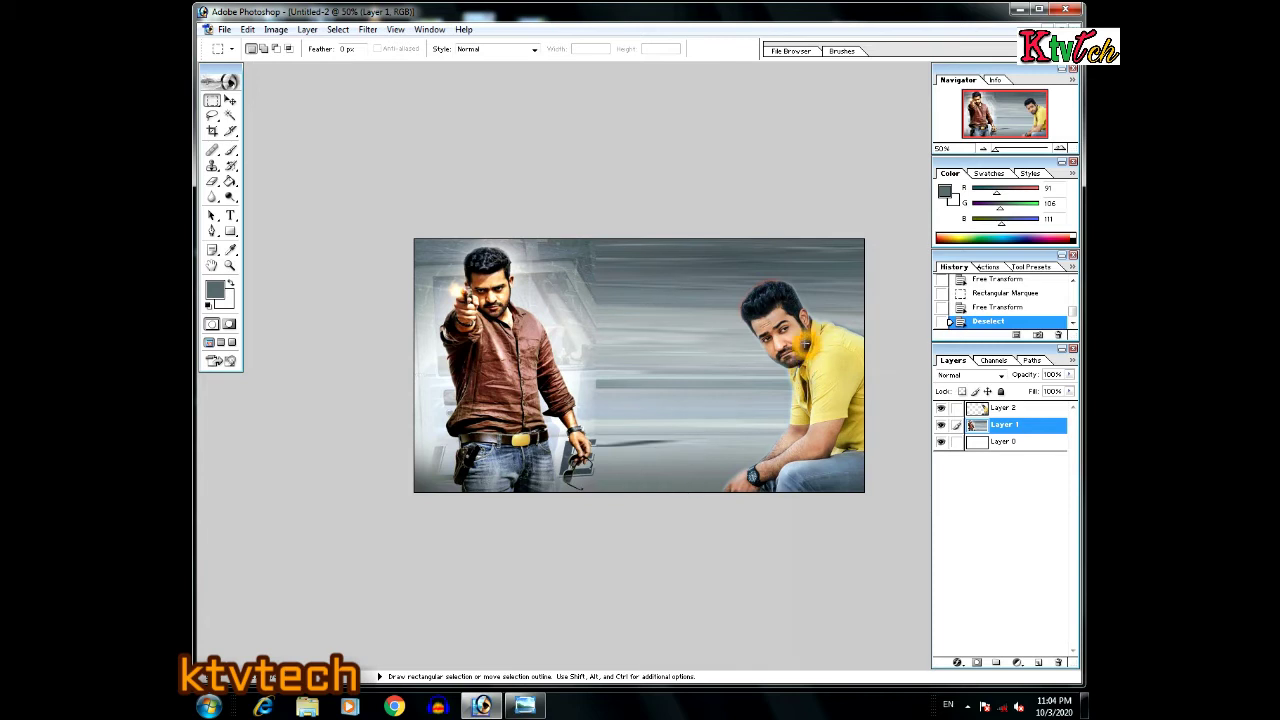
- Scale Layer 2, the man in yellow, to about 108.7% with Free Transform and nudge him slightly into place at the canvas's right edge
{"action": "left_click", "coordinate": [1005, 410]}
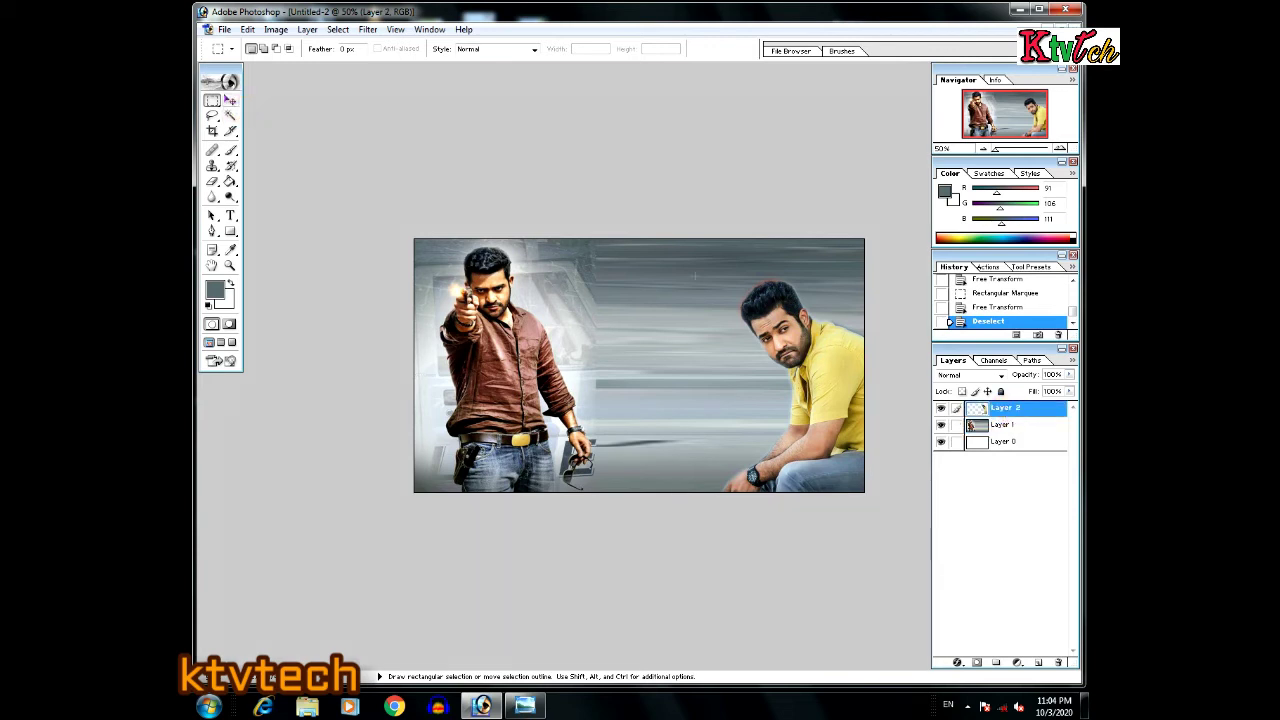
{"action": "key", "text": "ctrl+t"}
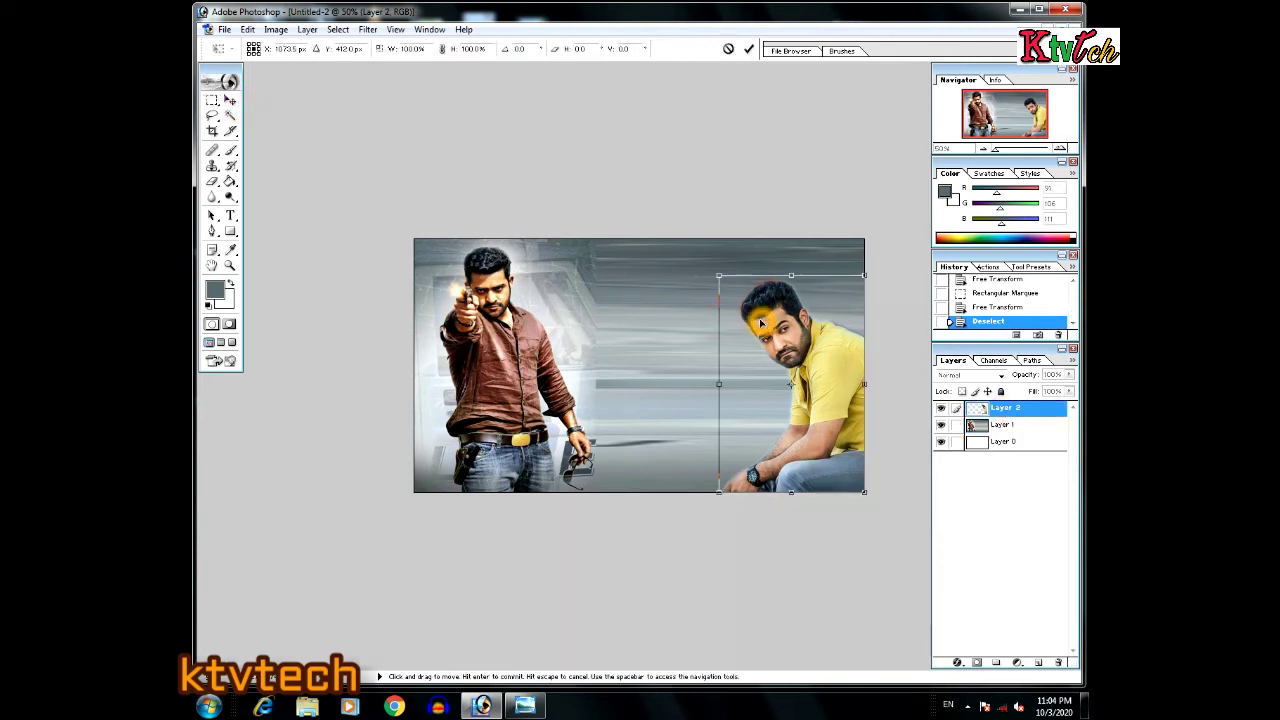
{"action": "left_click", "coordinate": [716, 273]}
{"action": "mouse_move", "coordinate": [716, 273]}
{"action": "left_mouse_down"}
{"action": "mouse_move", "coordinate": [694, 251]}
{"action": "mouse_move", "coordinate": [707, 258]}
{"action": "left_mouse_up"}
{"action": "left_click_drag", "start_coordinate": [820, 367], "coordinate": [819, 364]}
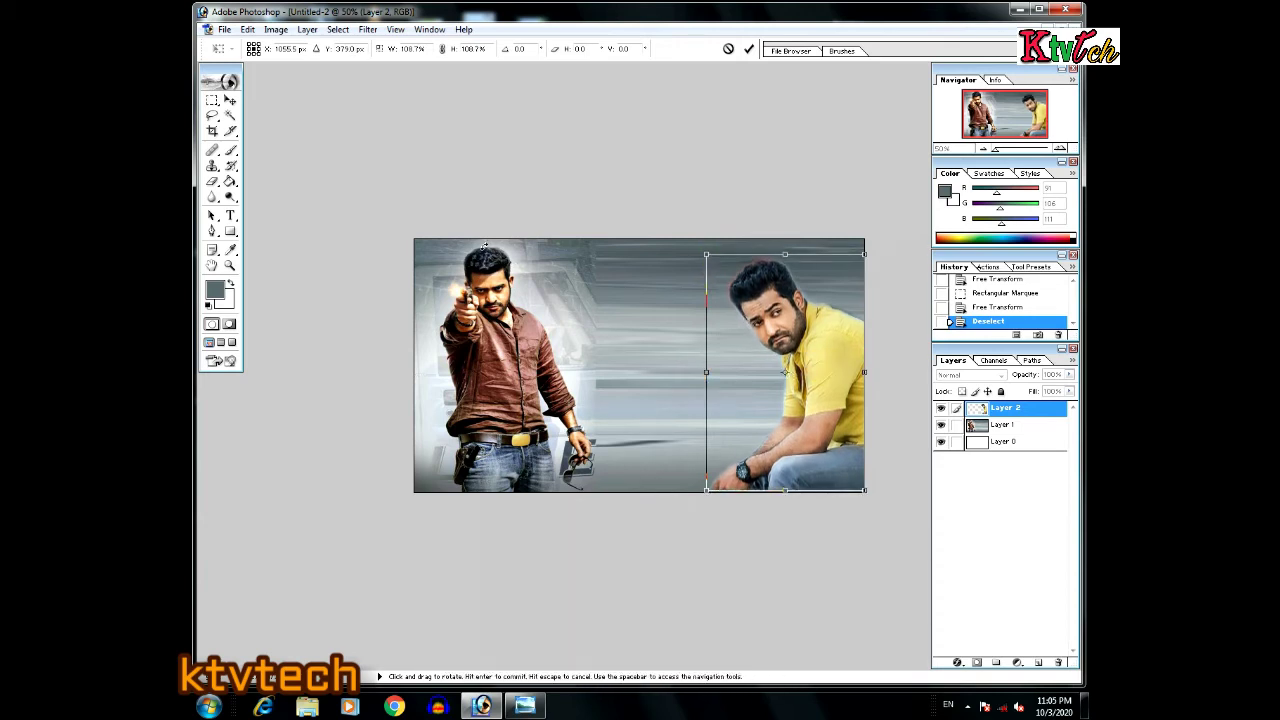
{"action": "left_click_drag", "start_coordinate": [775, 362], "coordinate": [774, 362]}
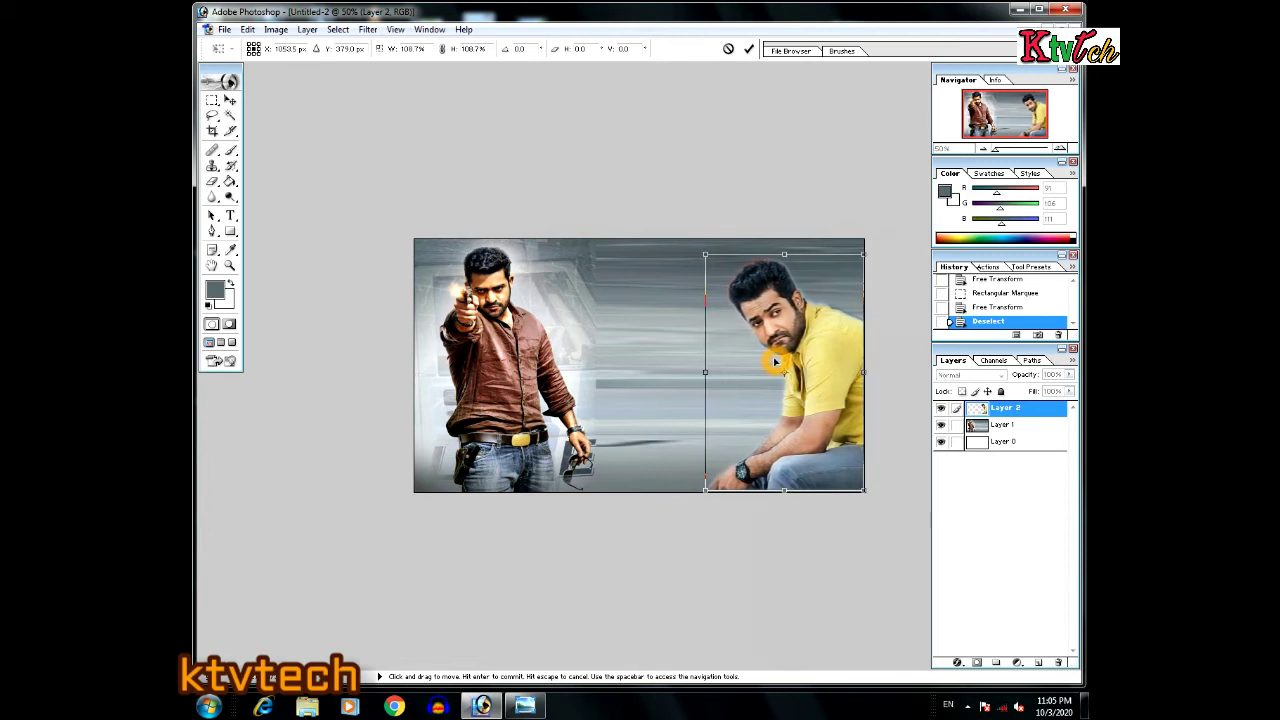
{"action": "key", "text": "Return"}
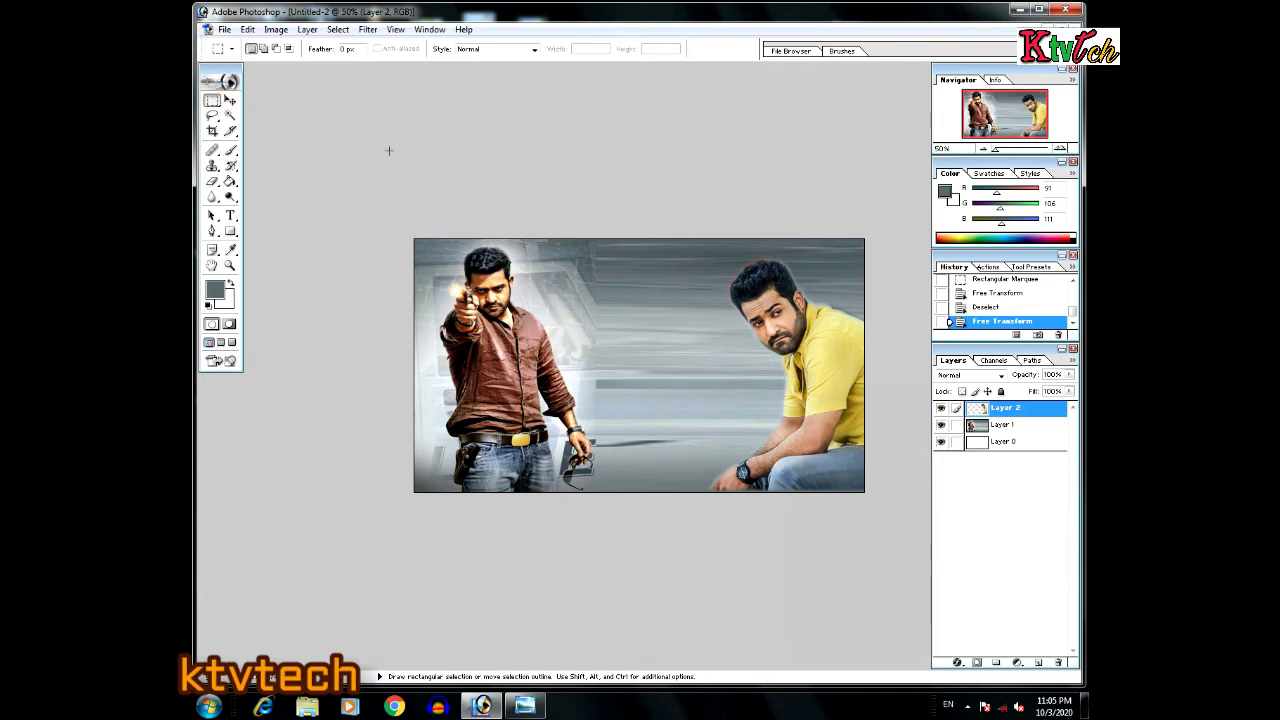
{"action": "left_click", "coordinate": [231, 102]}
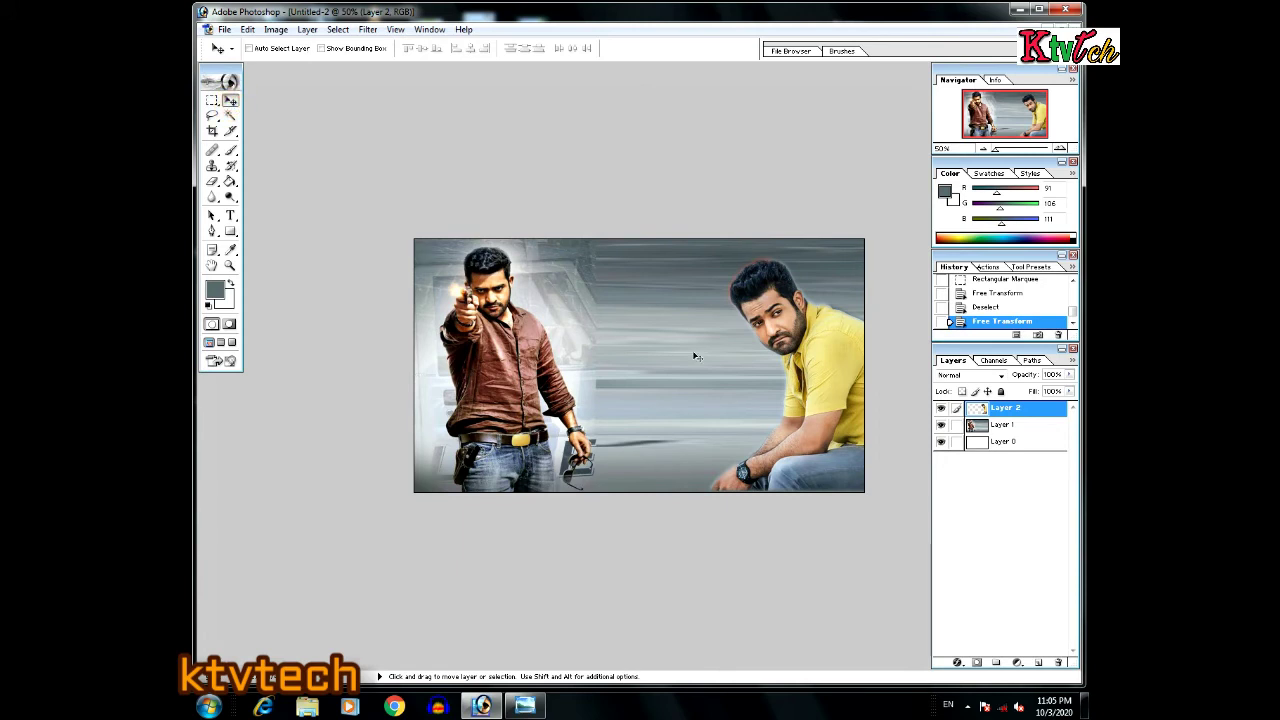
{"action": "key", "text": "Up"}
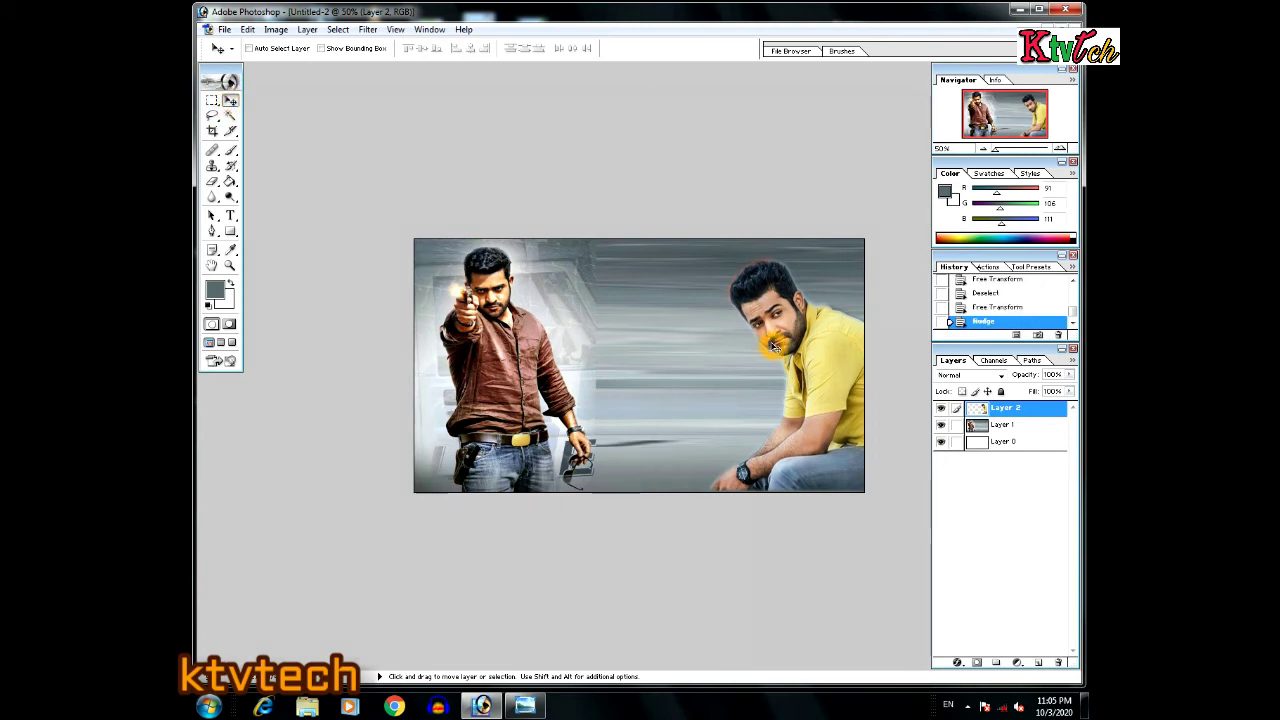
{"action": "left_click", "coordinate": [947, 512]}
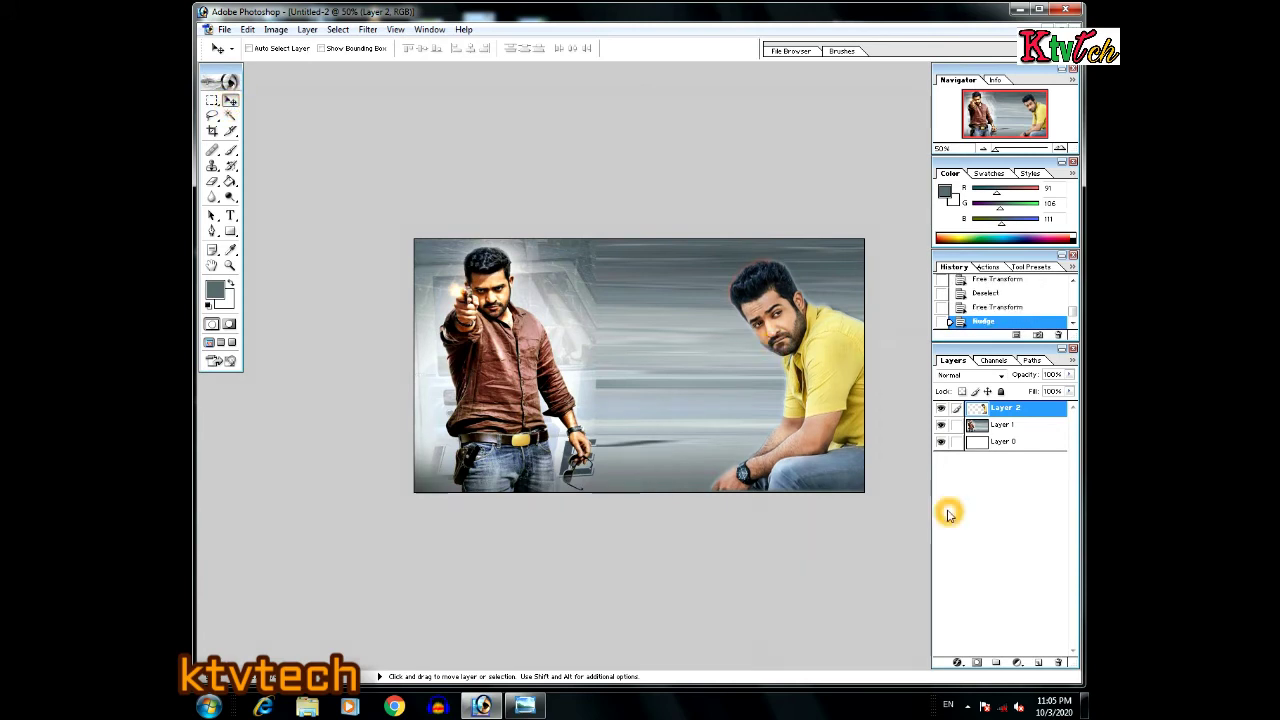
{"action": "left_click", "coordinate": [678, 390]}
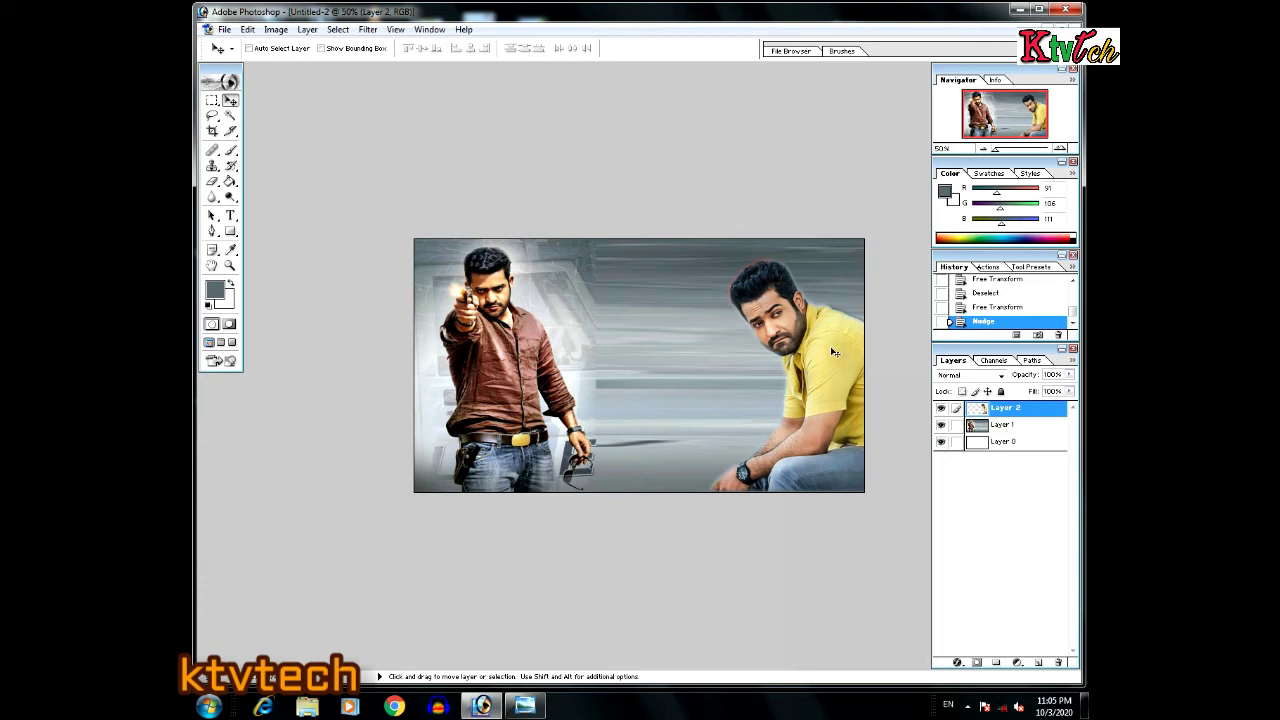
{"action": "left_click", "coordinate": [1021, 414]}
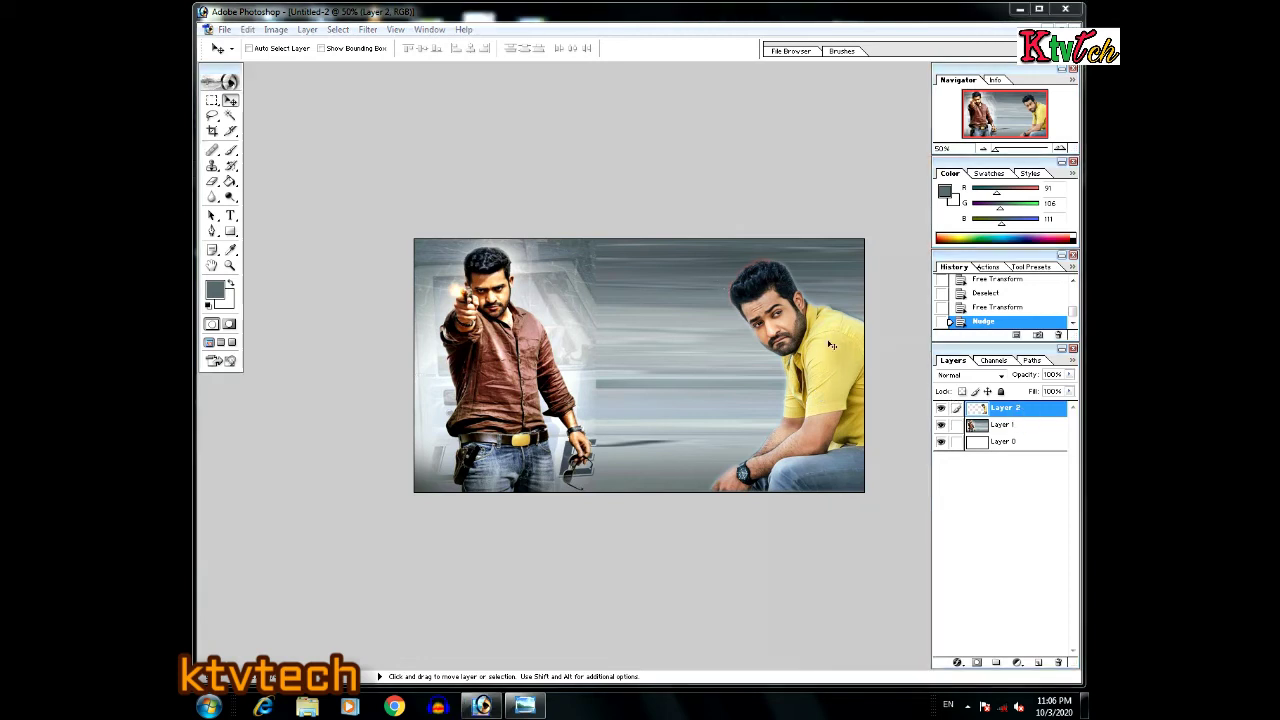
{"action": "left_click", "coordinate": [794, 388]}
- Open the blending options of Layer 2 and enable the Drop Shadow effect
{"action": "left_click", "coordinate": [1025, 414]}
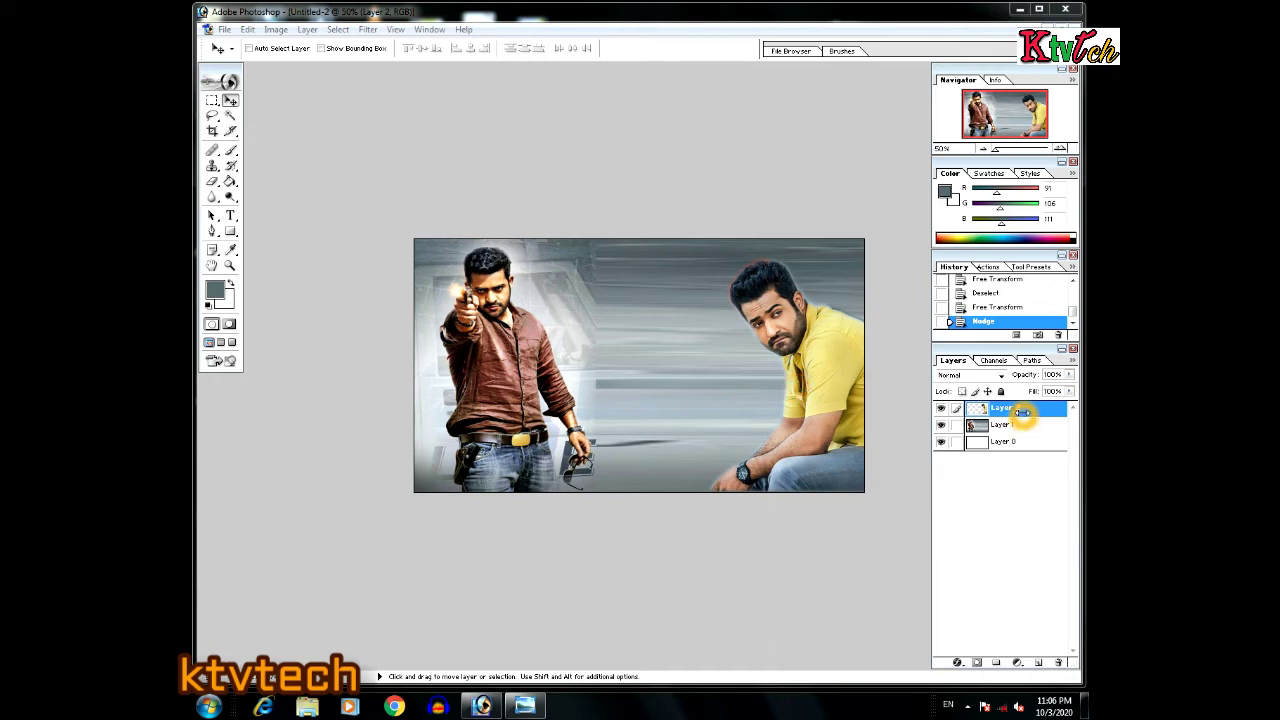
{"action": "left_click", "coordinate": [1025, 413]}
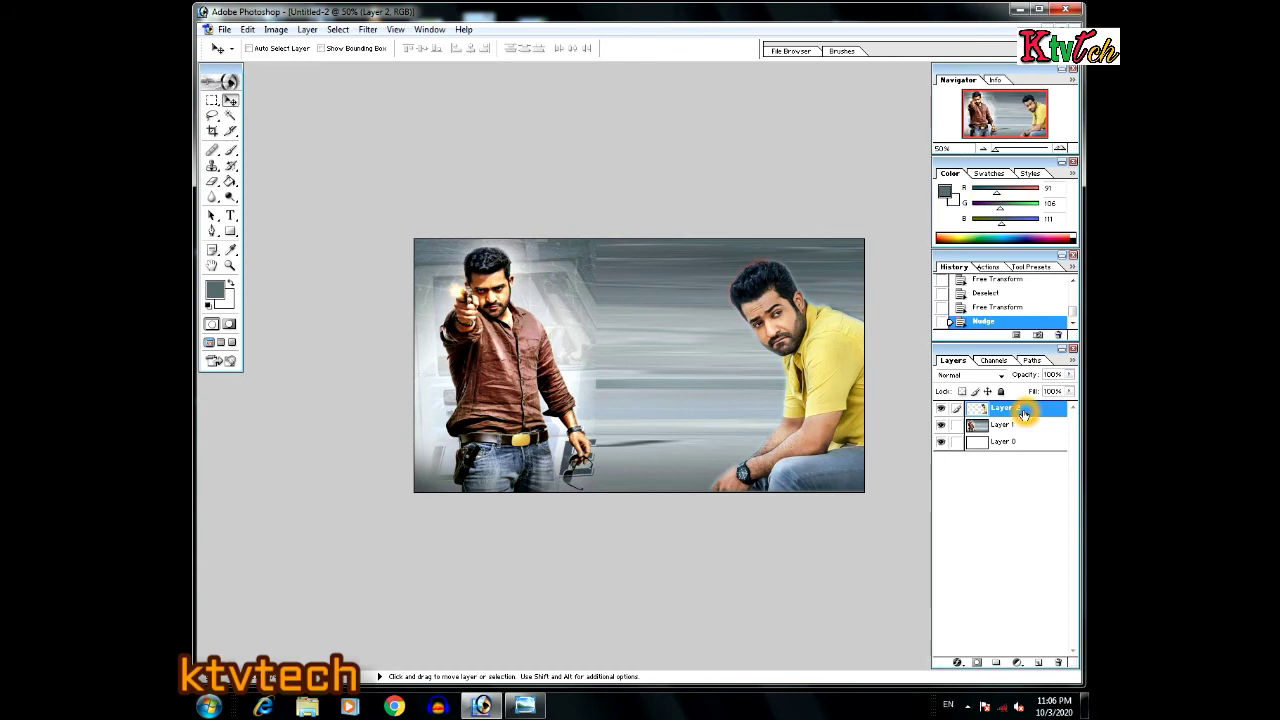
{"action": "right_click", "coordinate": [1025, 413]}
{"action": "left_click", "coordinate": [1020, 437]}
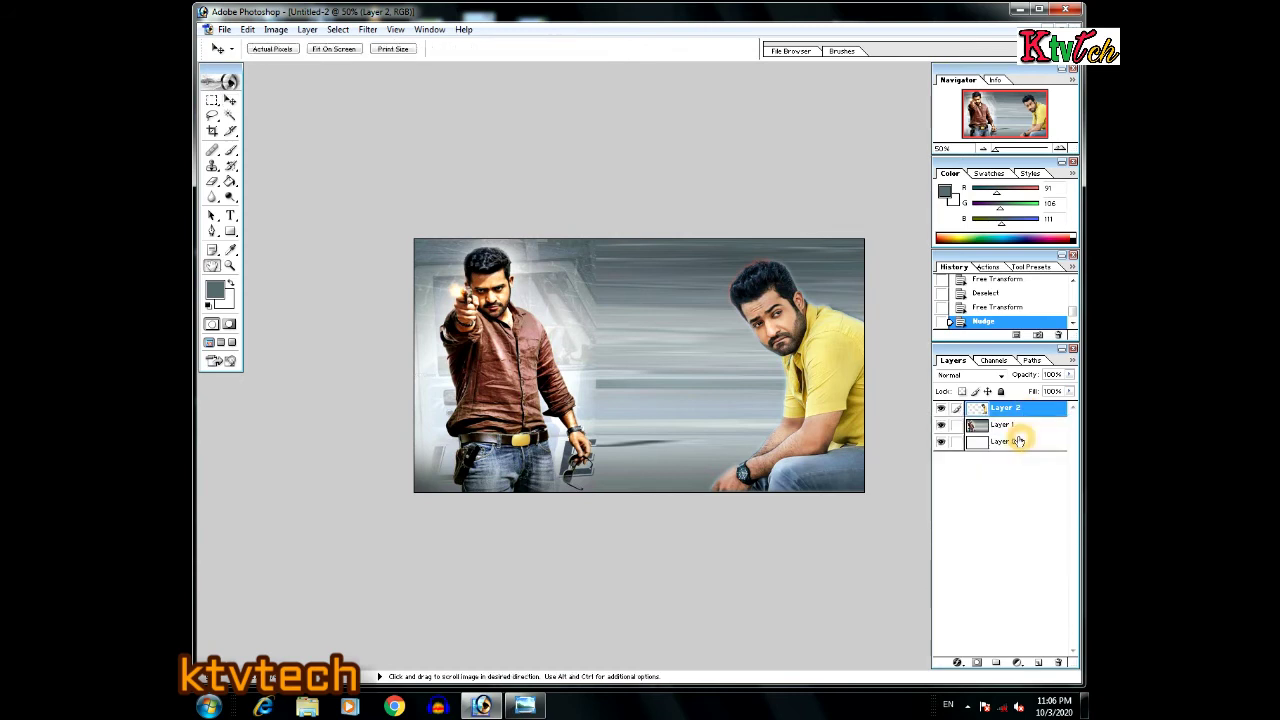
{"action": "left_click_drag", "start_coordinate": [559, 404], "coordinate": [541, 364]}
{"action": "left_click", "coordinate": [295, 427]}
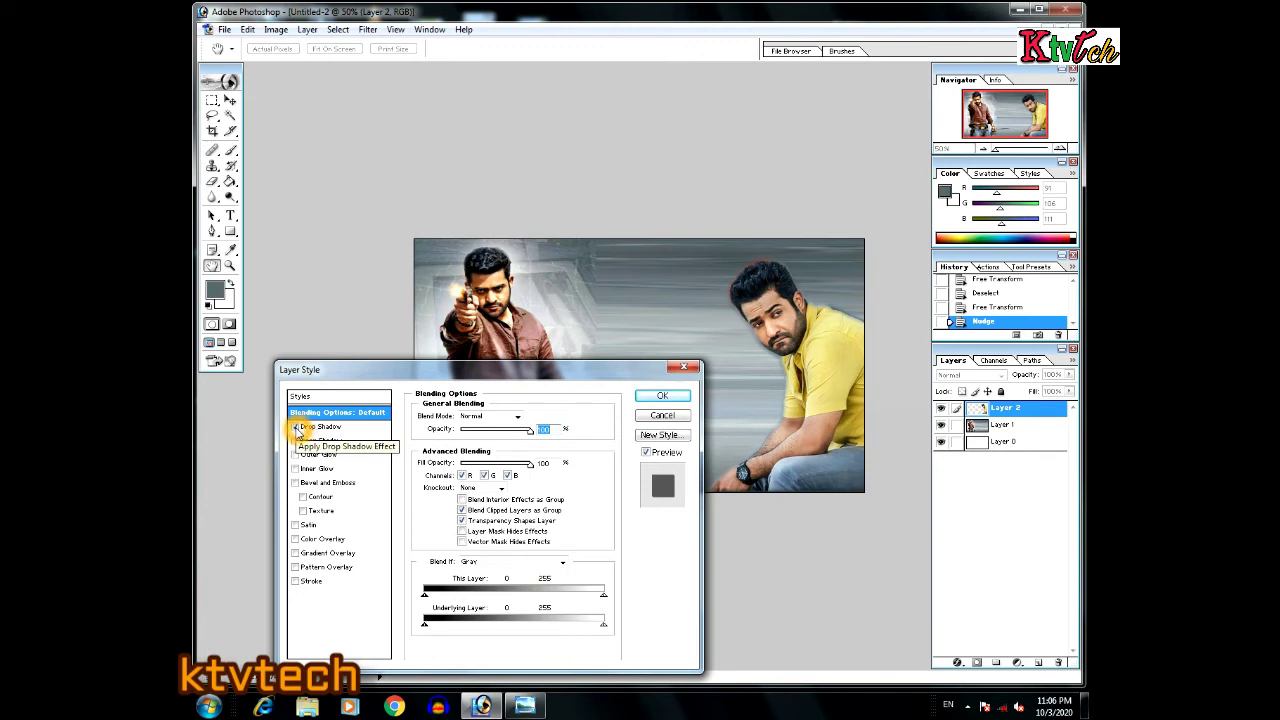
- Set Layer 2's drop shadow to about 98% opacity and 40 px size, keeping its noise at 0%
{"action": "left_click", "coordinate": [316, 428]}
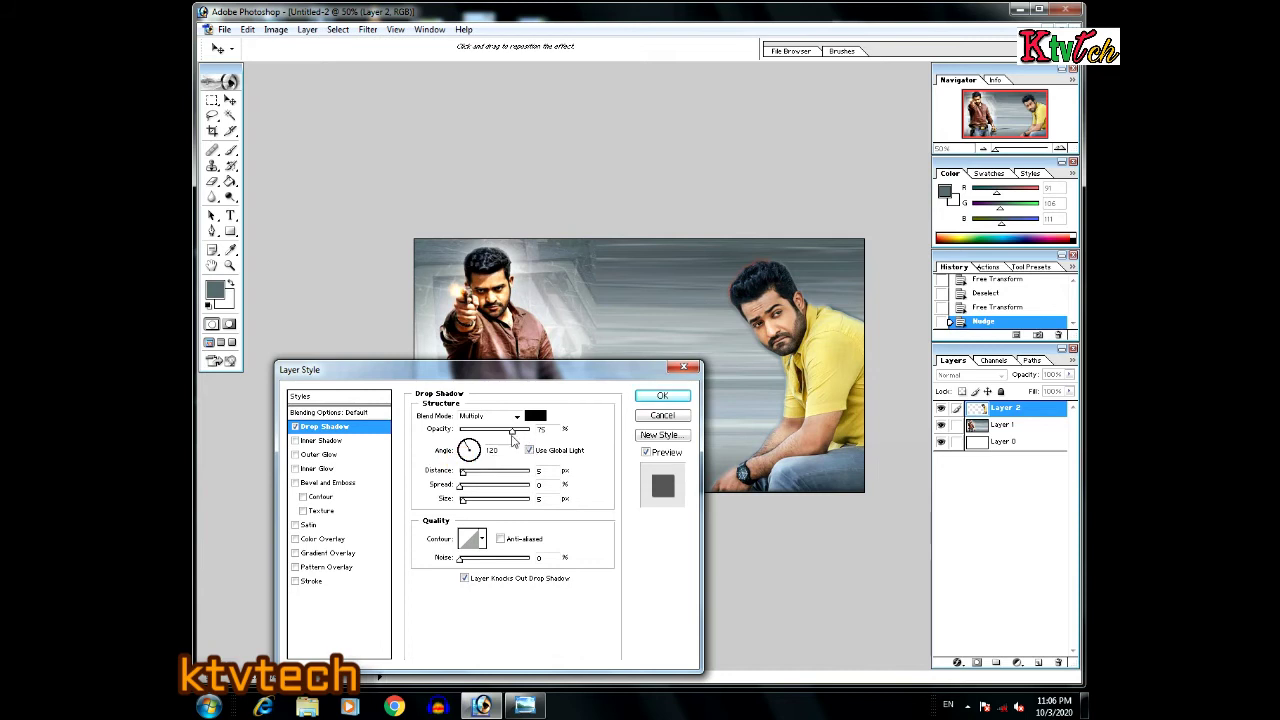
{"action": "left_click_drag", "start_coordinate": [512, 430], "coordinate": [527, 430]}
{"action": "left_click_drag", "start_coordinate": [463, 485], "coordinate": [474, 500]}
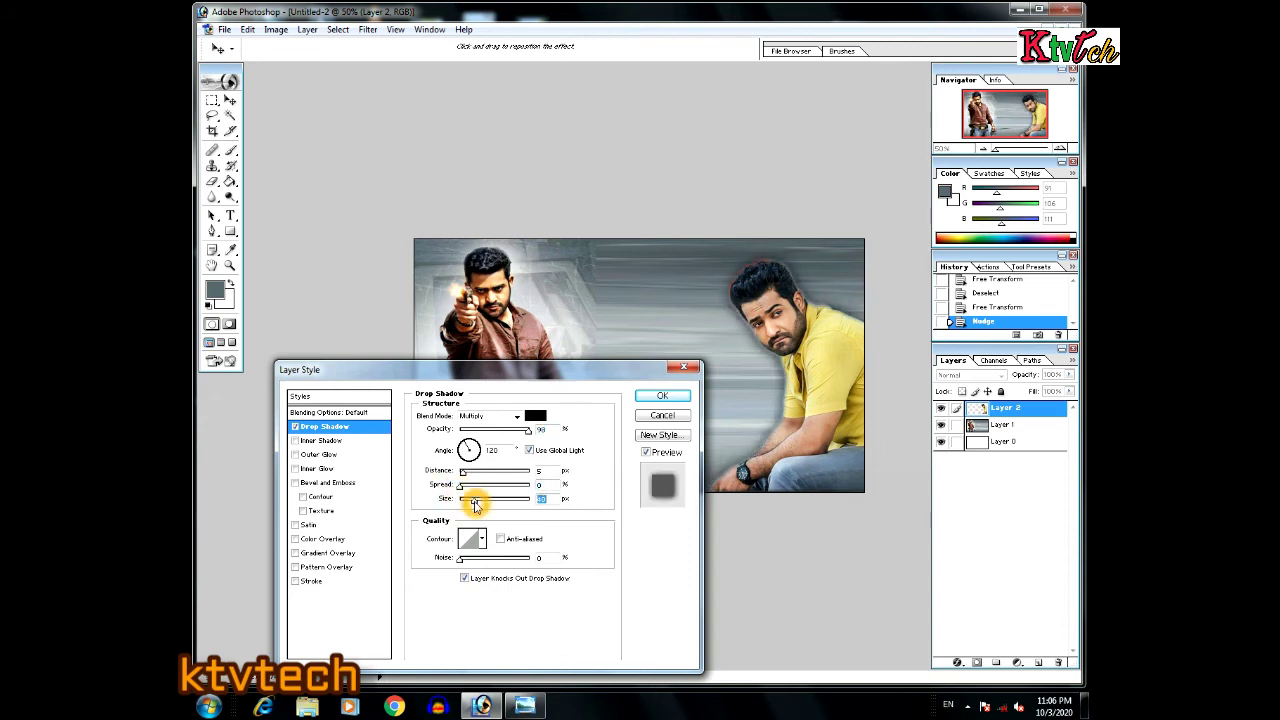
{"action": "left_click_drag", "start_coordinate": [479, 562], "coordinate": [446, 560]}
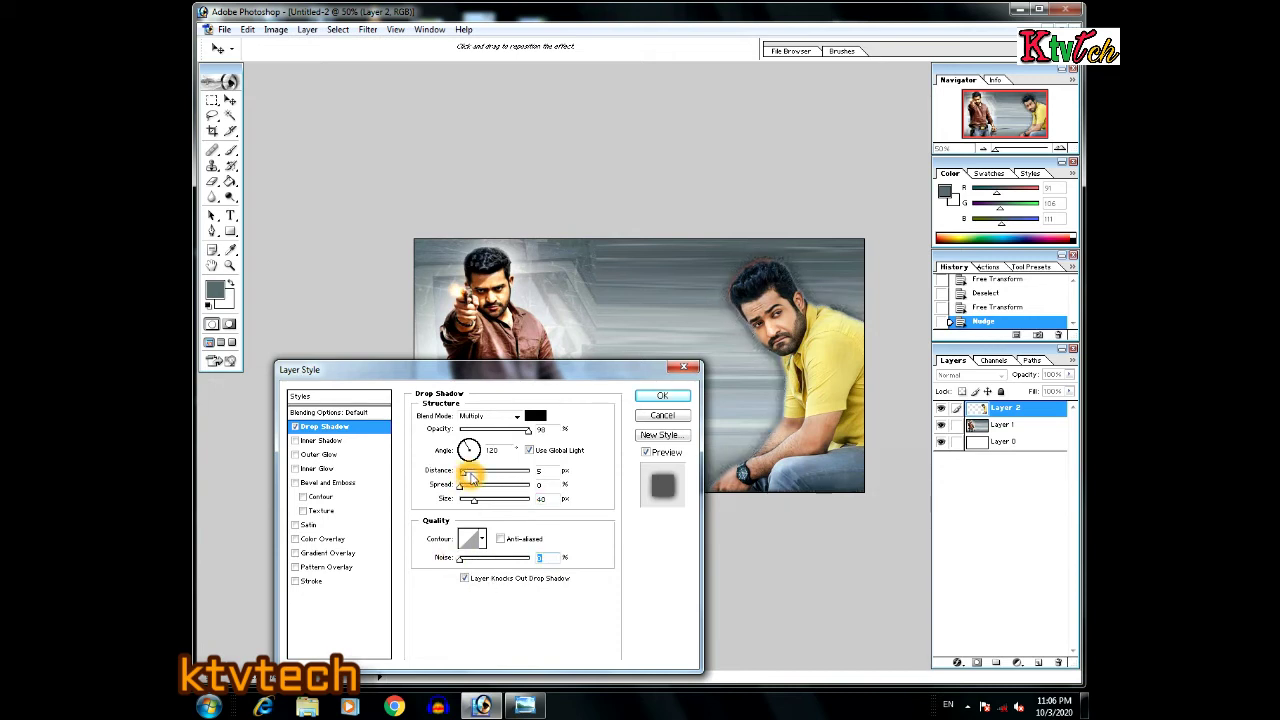
- Try Inner Shadow and Outer Glow on Layer 2 and set the drop shadow's size to 73 px
{"action": "left_click", "coordinate": [295, 441]}
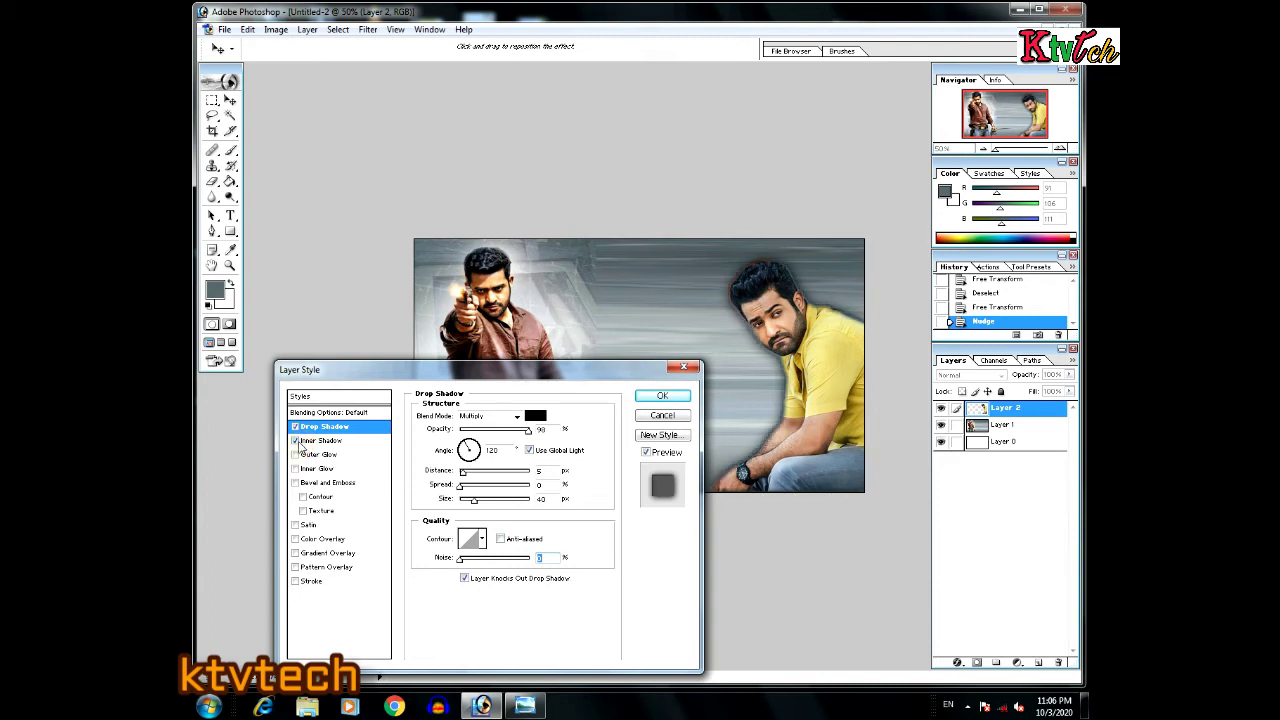
{"action": "left_click", "coordinate": [295, 441]}
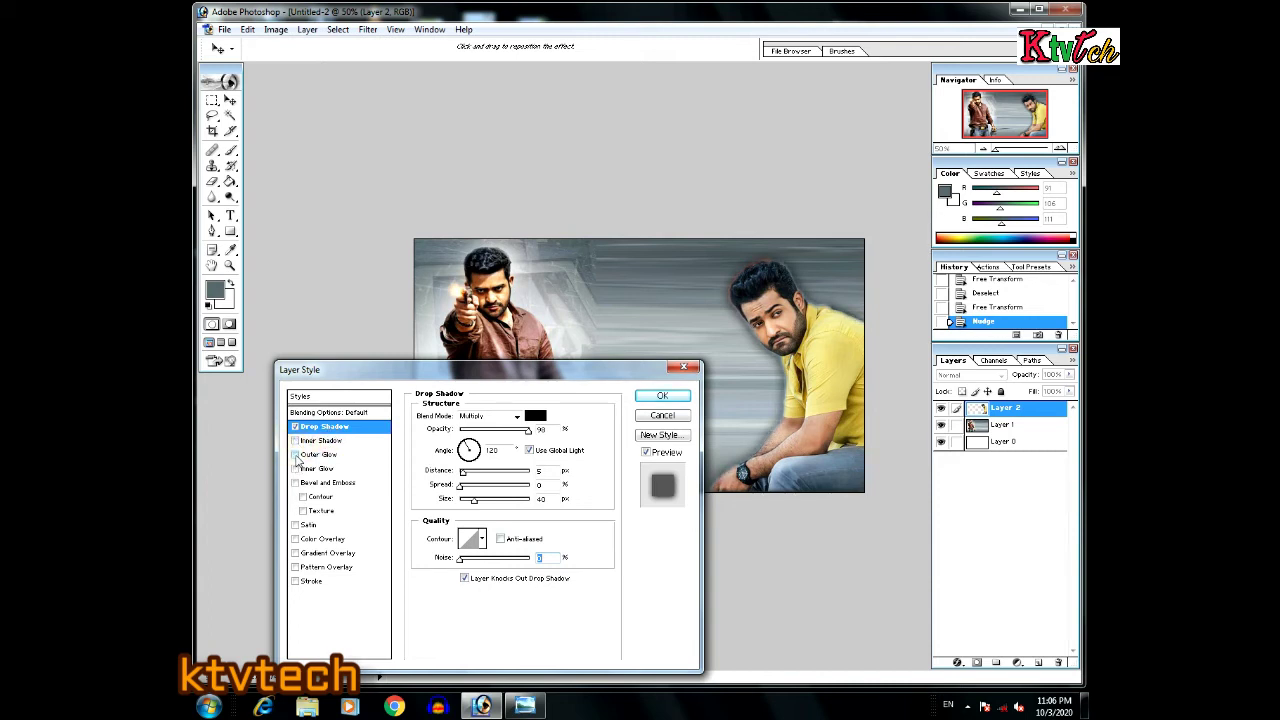
{"action": "left_click", "coordinate": [295, 455]}
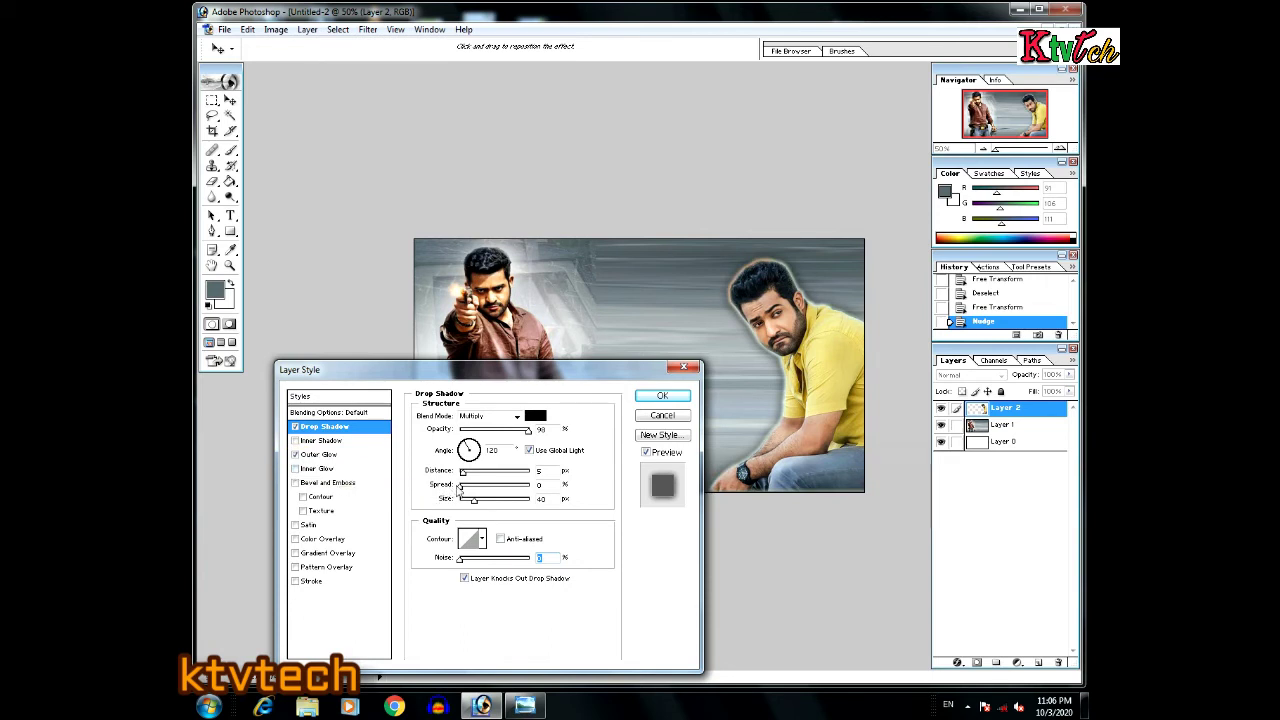
{"action": "left_click_drag", "start_coordinate": [457, 488], "coordinate": [483, 504]}
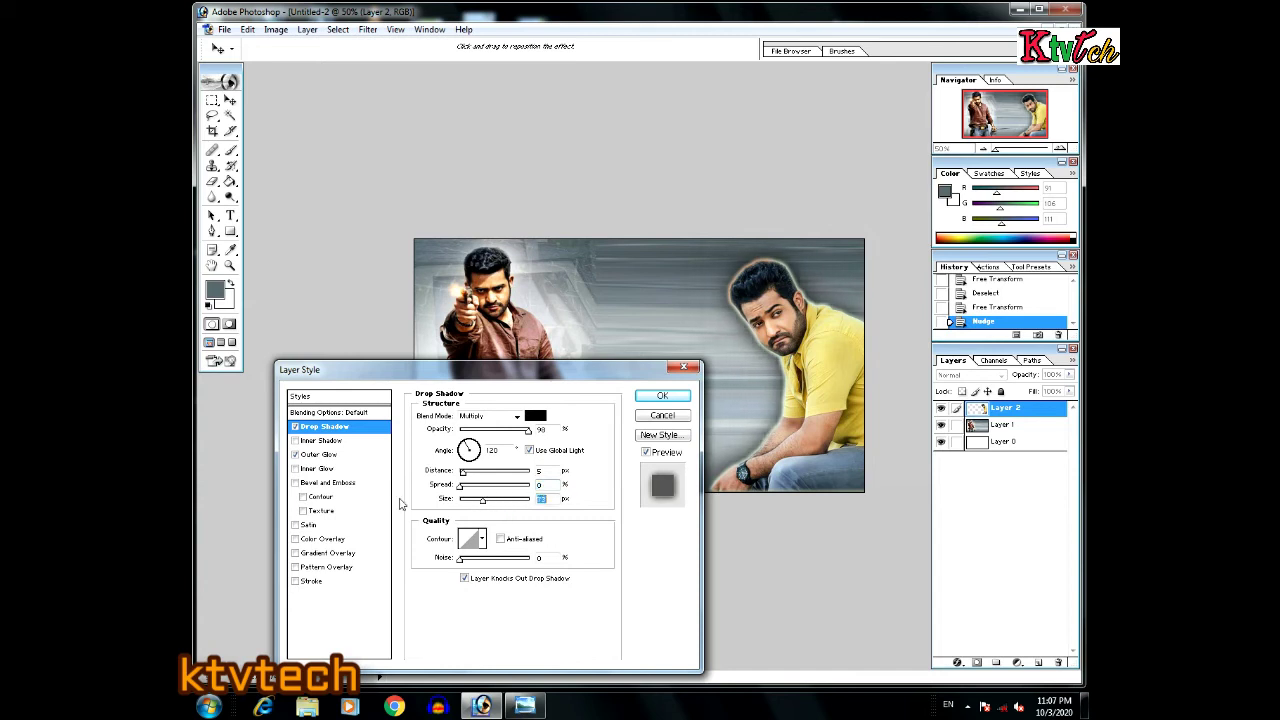
- Replace Layer 2's Outer Glow with Inner Glow plus Bevel and Emboss, trying the Texture option briefly
{"action": "left_click", "coordinate": [295, 469]}
{"action": "left_click", "coordinate": [295, 483]}
{"action": "left_click", "coordinate": [303, 510]}
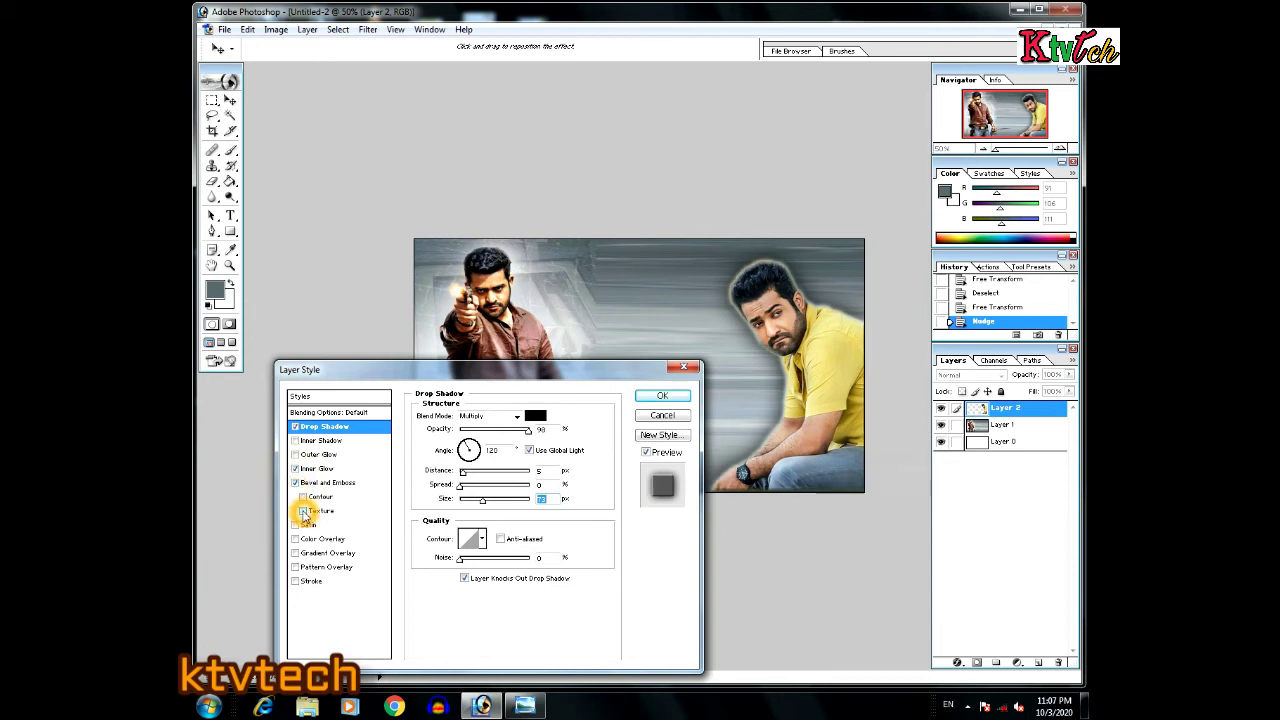
{"action": "left_click", "coordinate": [303, 510]}
- Try Satin, Color Overlay, Gradient Overlay, Pattern Overlay and Stroke on Layer 2, turning each effect off again
{"action": "left_click", "coordinate": [296, 525]}
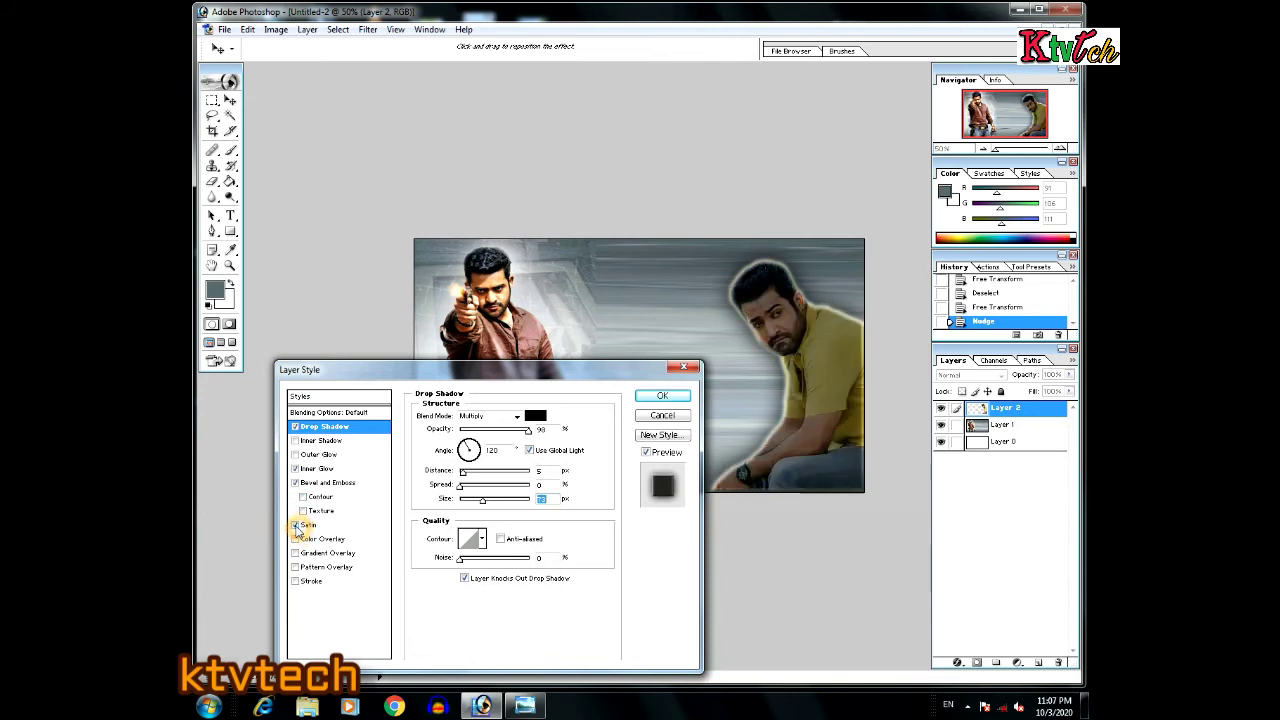
{"action": "left_click", "coordinate": [295, 538]}
{"action": "left_click", "coordinate": [295, 525]}
{"action": "left_click", "coordinate": [295, 538]}
{"action": "left_click", "coordinate": [295, 552]}
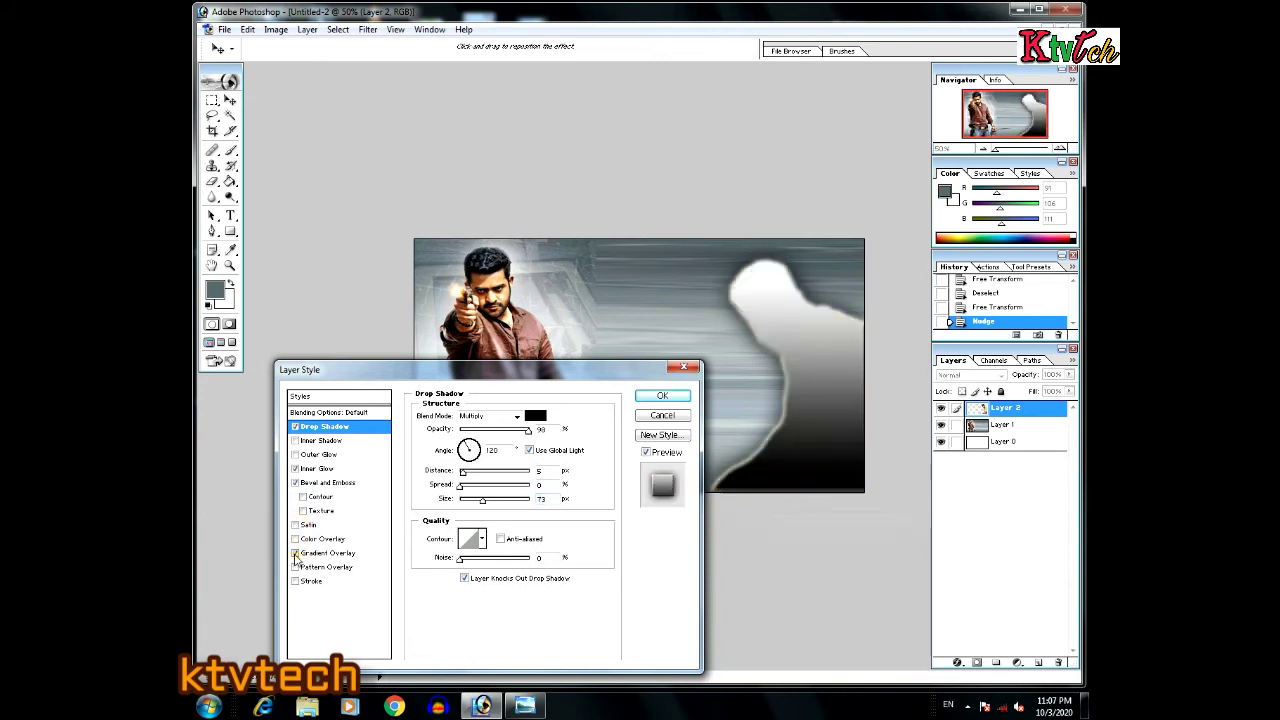
{"action": "left_click", "coordinate": [295, 553]}
{"action": "left_click", "coordinate": [295, 553]}
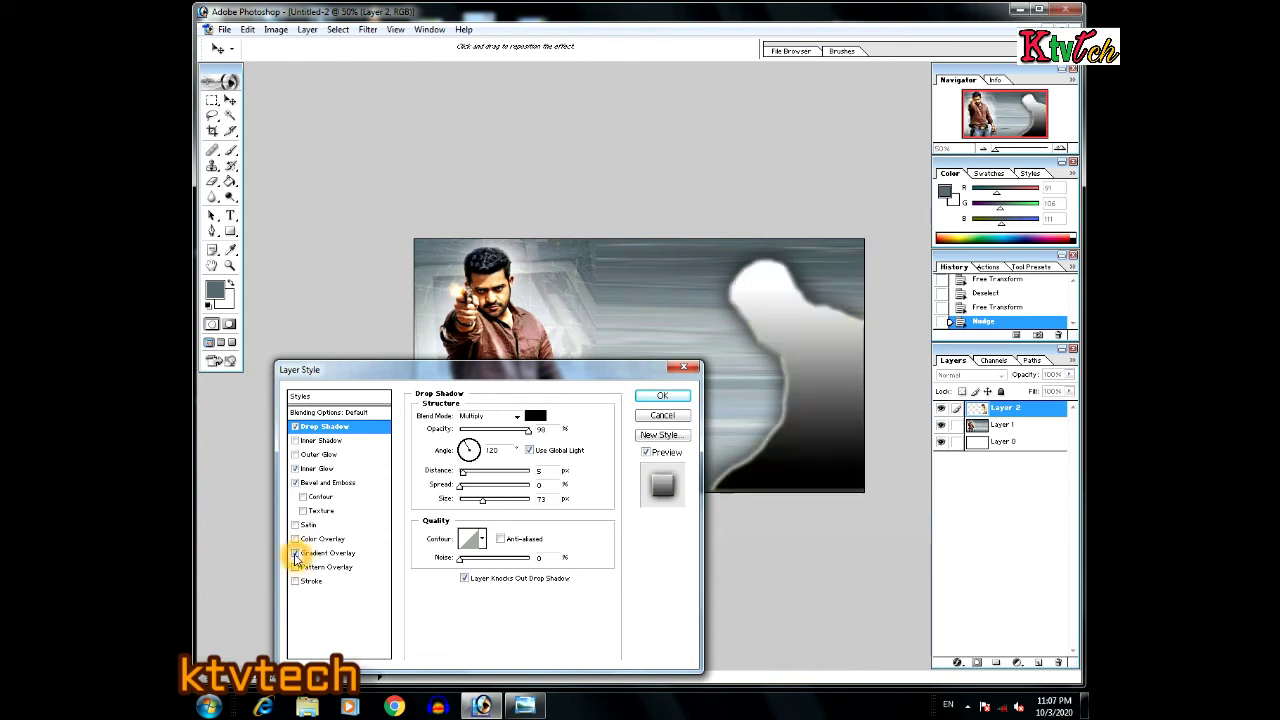
{"action": "left_click", "coordinate": [295, 553]}
{"action": "left_click", "coordinate": [295, 567]}
{"action": "left_click", "coordinate": [295, 567]}
{"action": "left_click", "coordinate": [295, 581]}
{"action": "left_click", "coordinate": [295, 581]}
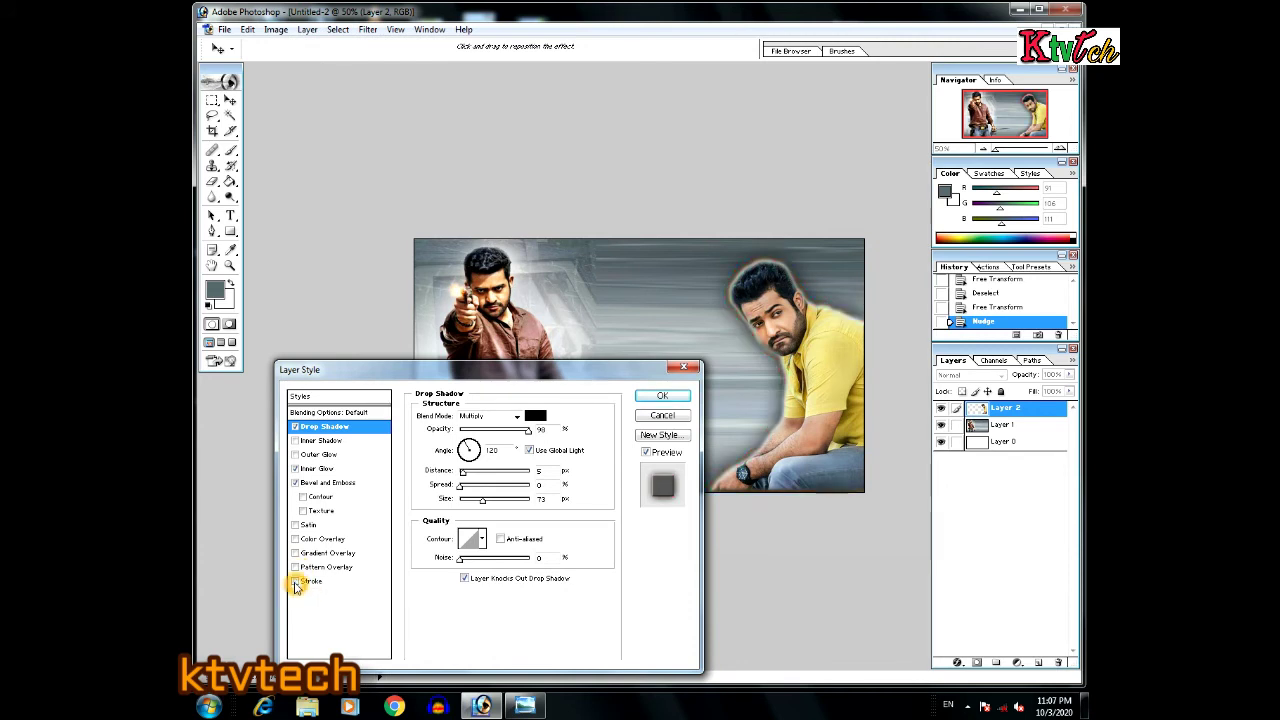
- Leave Outer Glow as Layer 2's only active effect, turning off its drop shadow, inner glow and bevel
{"action": "left_click", "coordinate": [295, 468]}
{"action": "left_click", "coordinate": [296, 428]}
{"action": "left_click", "coordinate": [295, 455]}
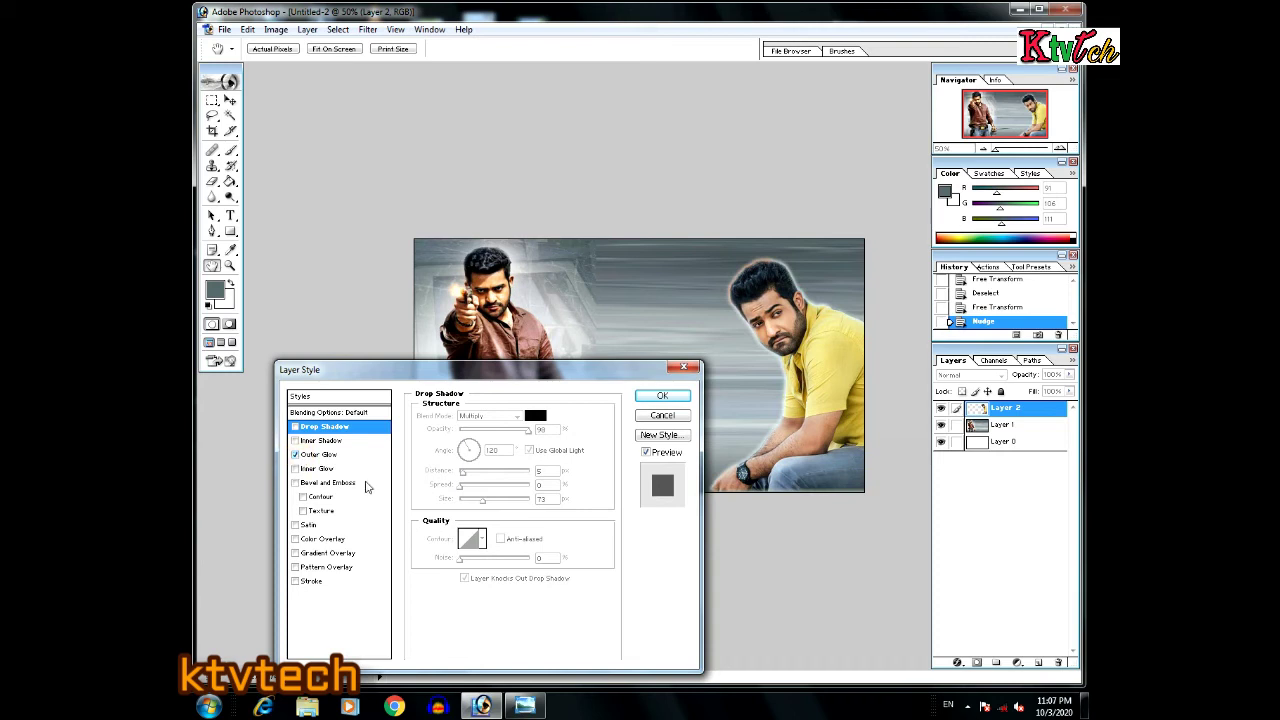
- Enlarge Layer 2's outer glow, reduce its opacity and apply the layer style
{"action": "left_click", "coordinate": [347, 457]}
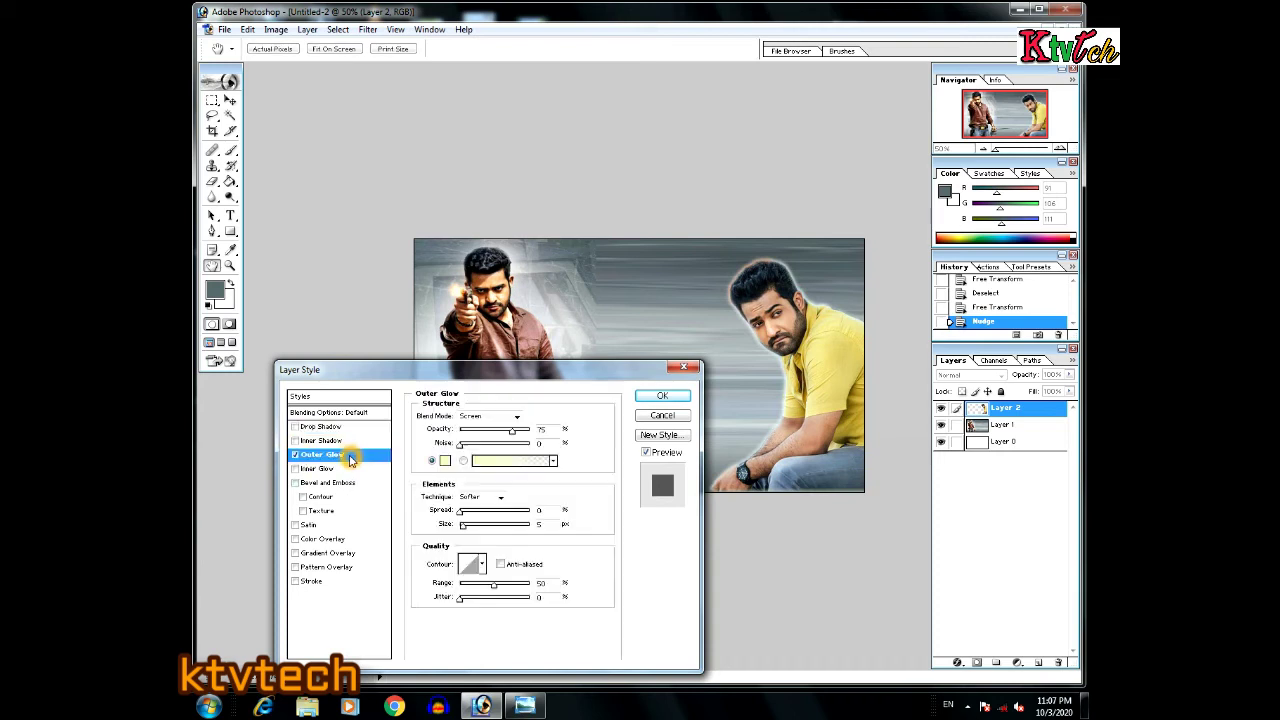
{"action": "left_click", "coordinate": [462, 525]}
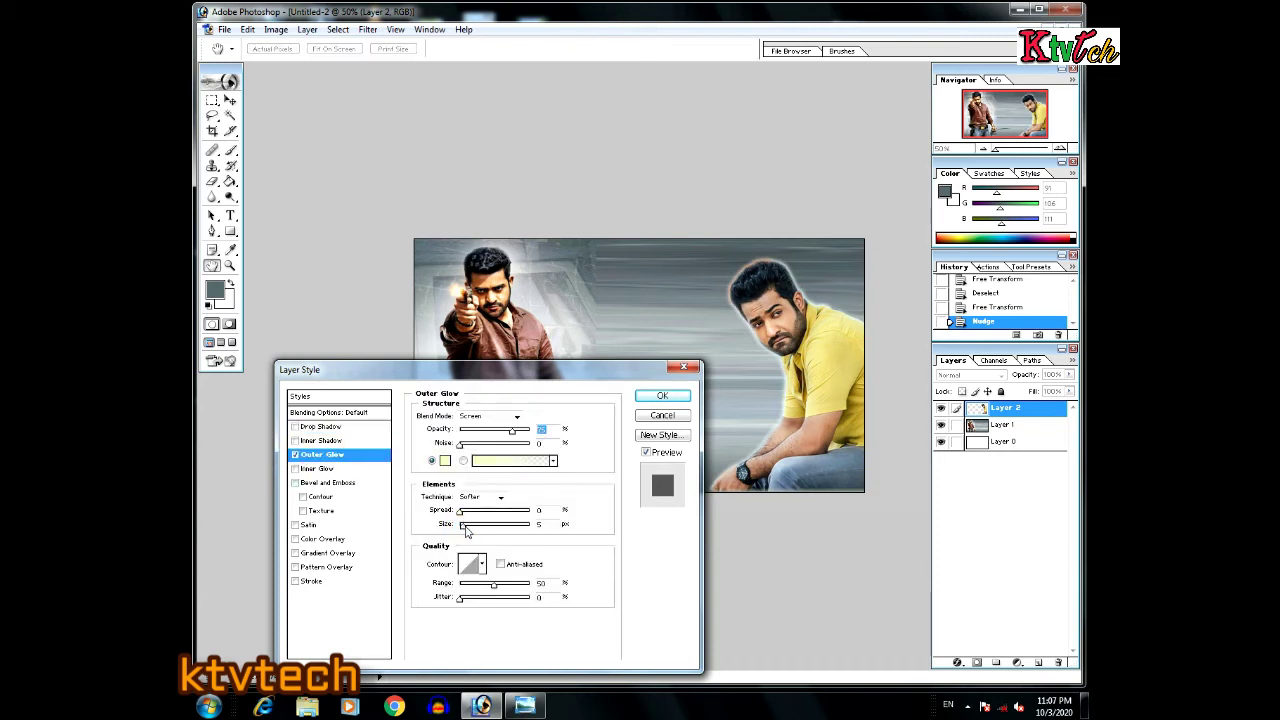
{"action": "left_click", "coordinate": [467, 524]}
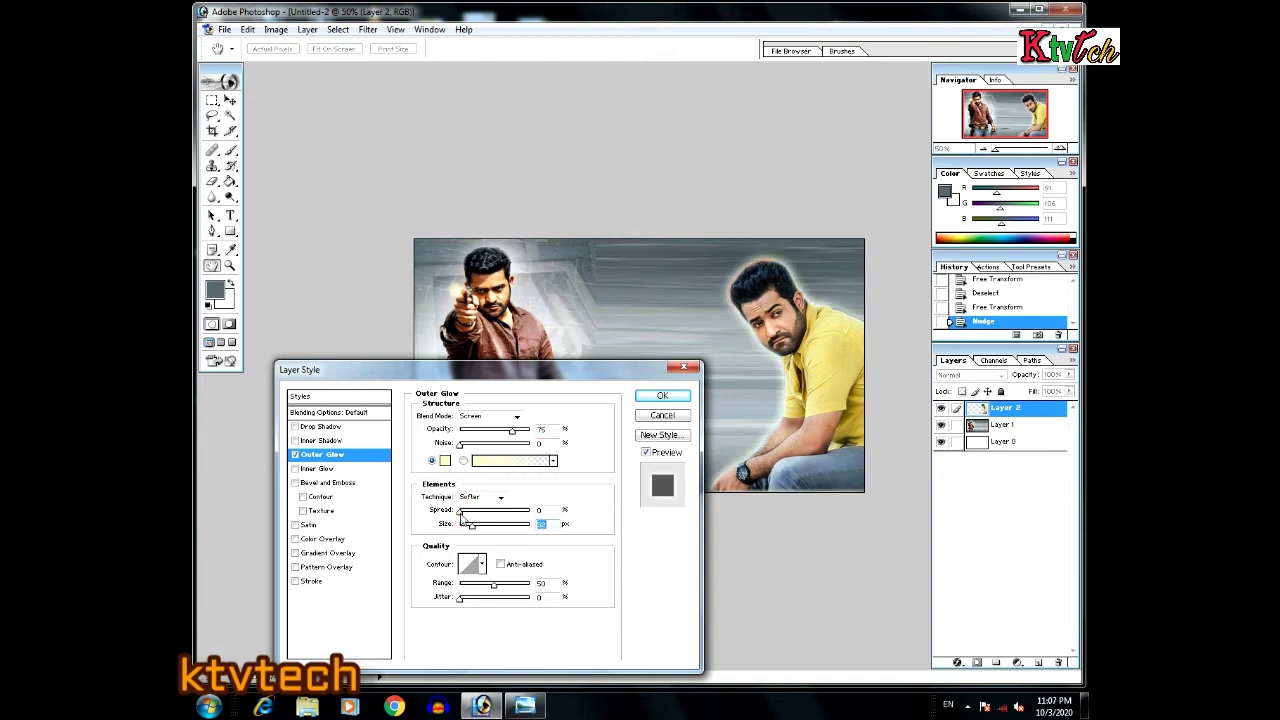
{"action": "left_click", "coordinate": [459, 511]}
{"action": "left_click", "coordinate": [509, 430]}
{"action": "left_click", "coordinate": [484, 430]}
{"action": "left_click", "coordinate": [658, 396]}
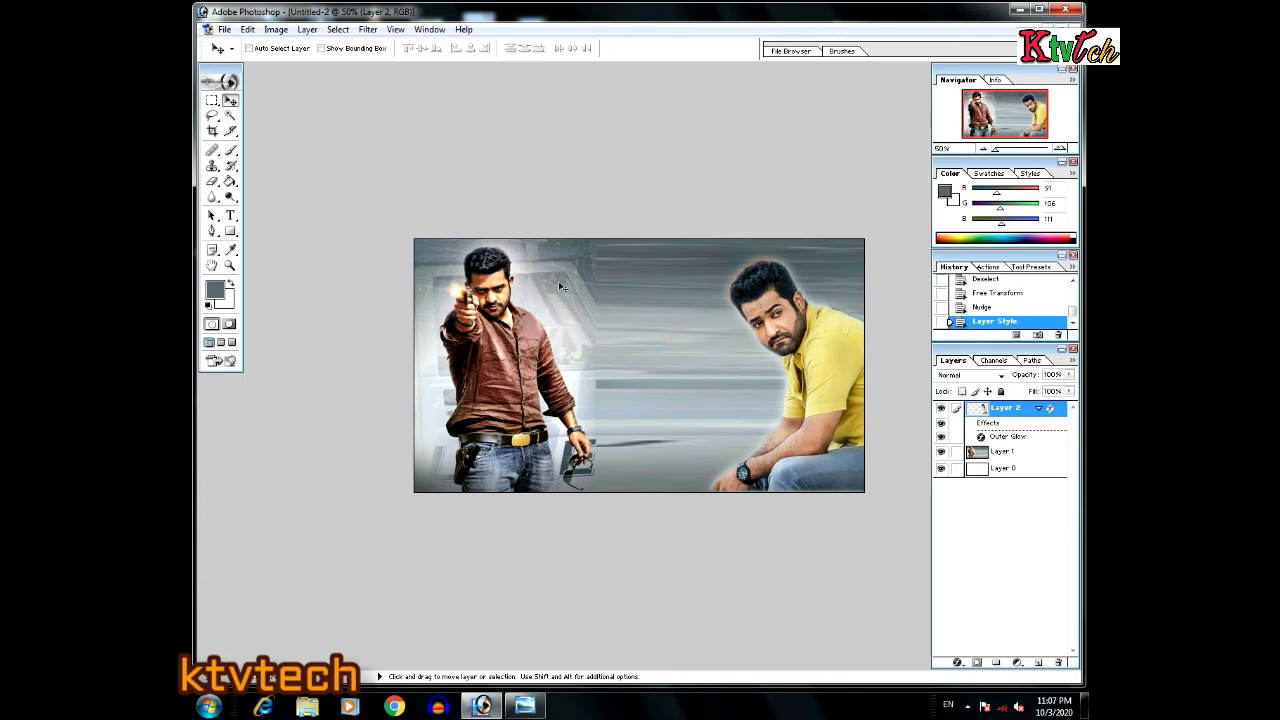
{"action": "left_click", "coordinate": [676, 312]}
{"action": "left_click", "coordinate": [560, 288]}
{"action": "left_click", "coordinate": [583, 337]}
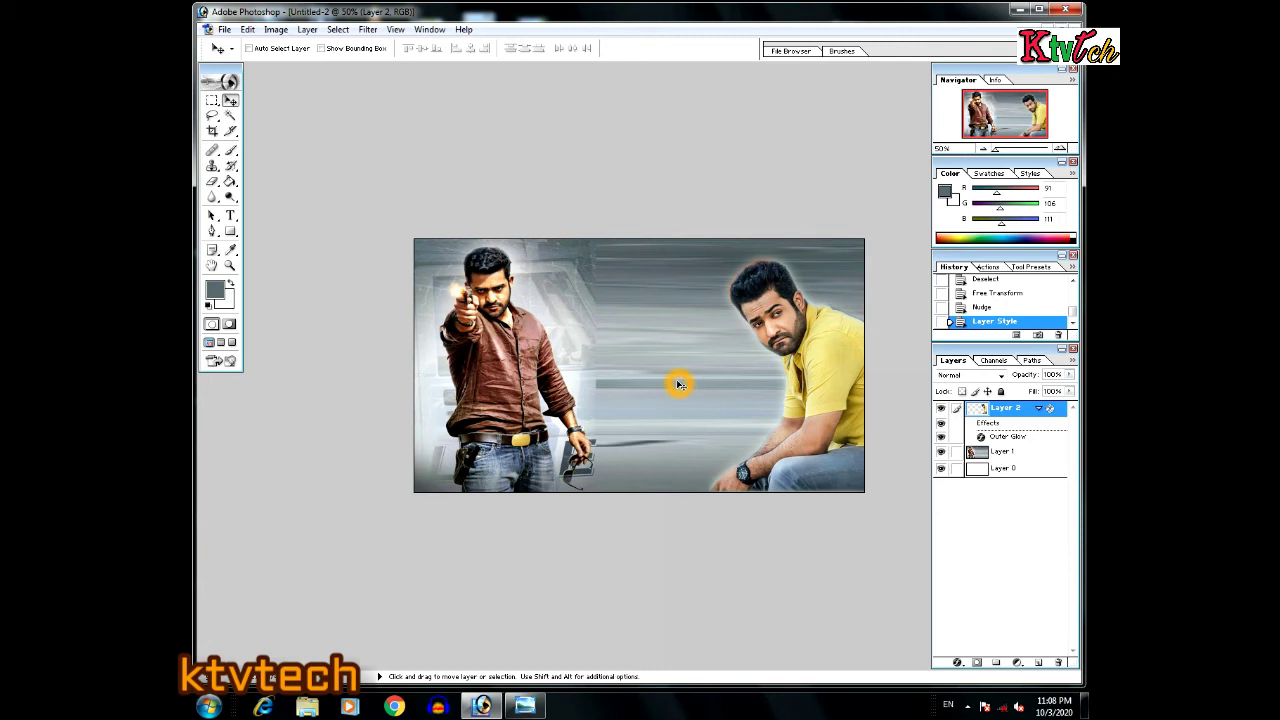
- Launch Anu Script Manager to allow Telugu text entry
{"action": "left_click", "coordinate": [208, 706]}
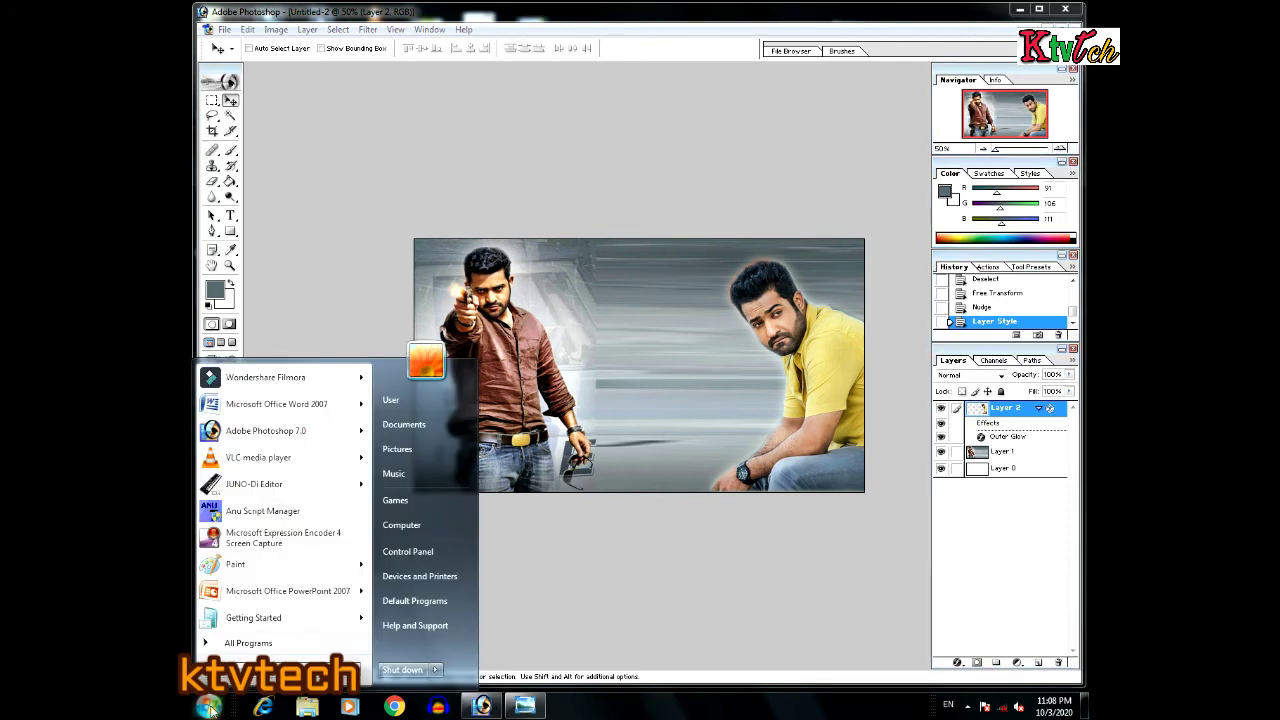
{"action": "left_click", "coordinate": [279, 520]}
{"action": "left_click", "coordinate": [611, 393]}
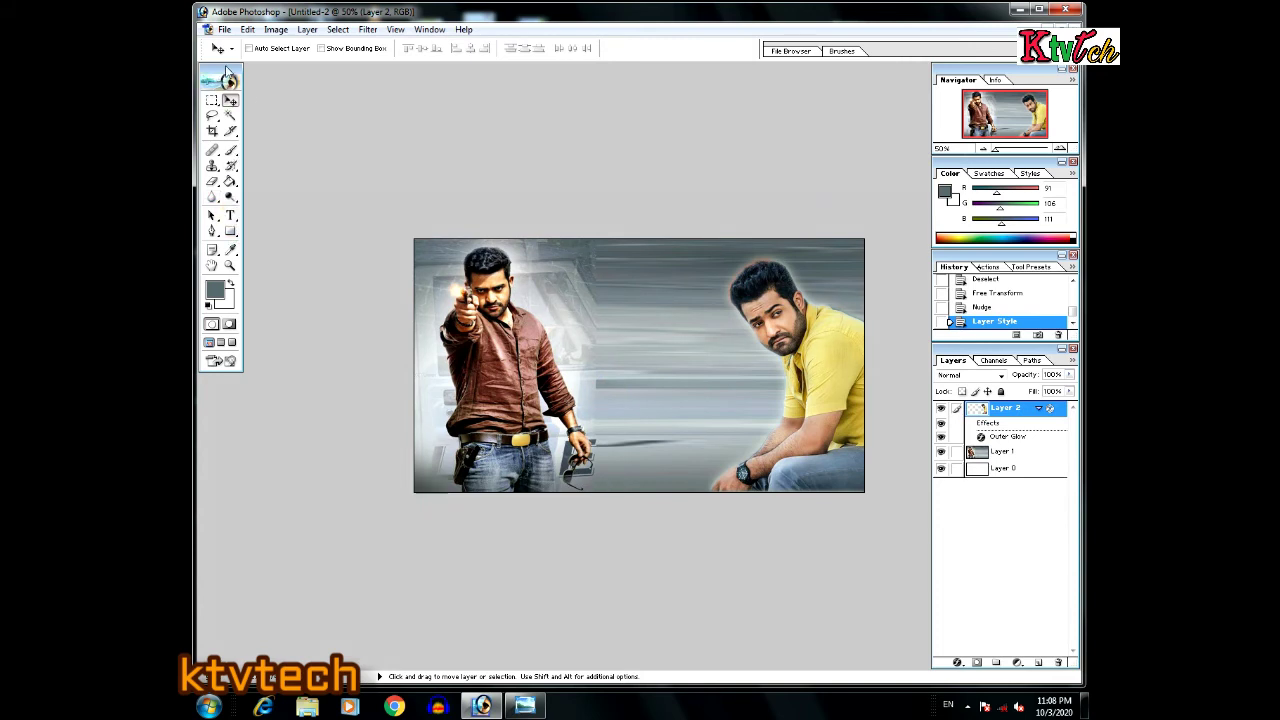
- Add a horizontal text layer reading "నందమూరి" in the Vasantha font beside the first man's head
{"action": "left_click", "coordinate": [231, 216]}
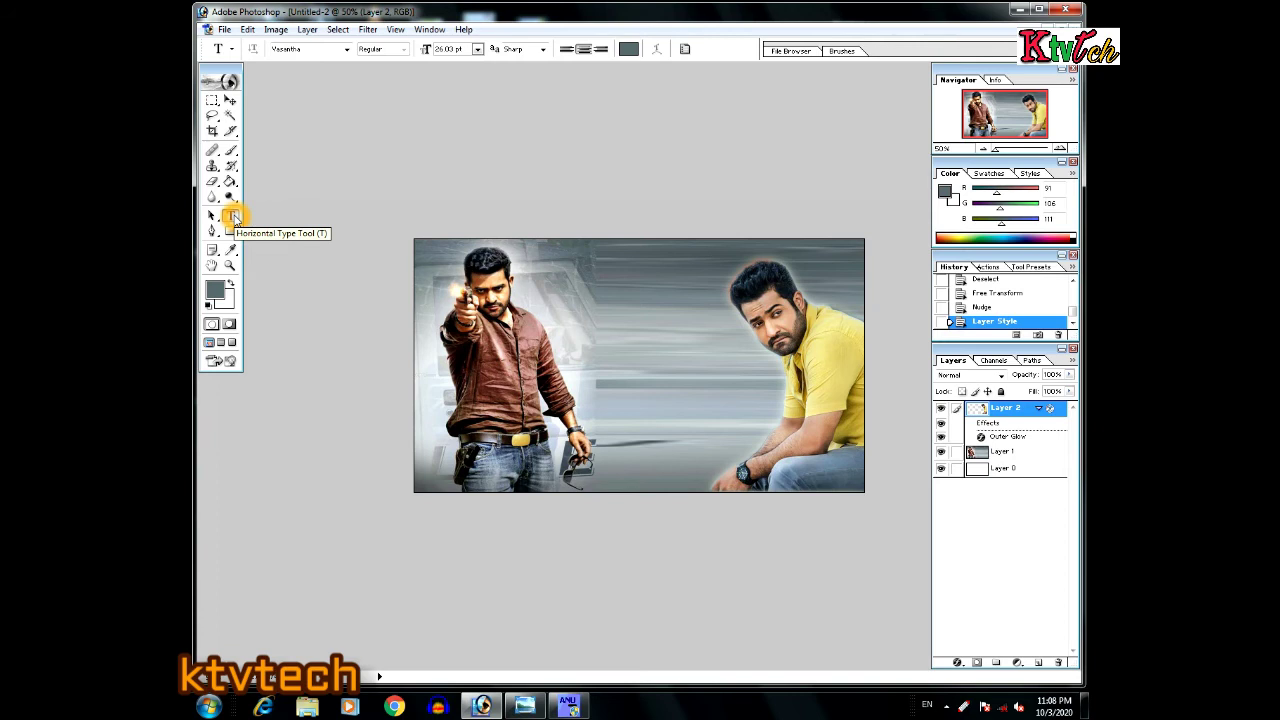
{"action": "left_click", "coordinate": [233, 218]}
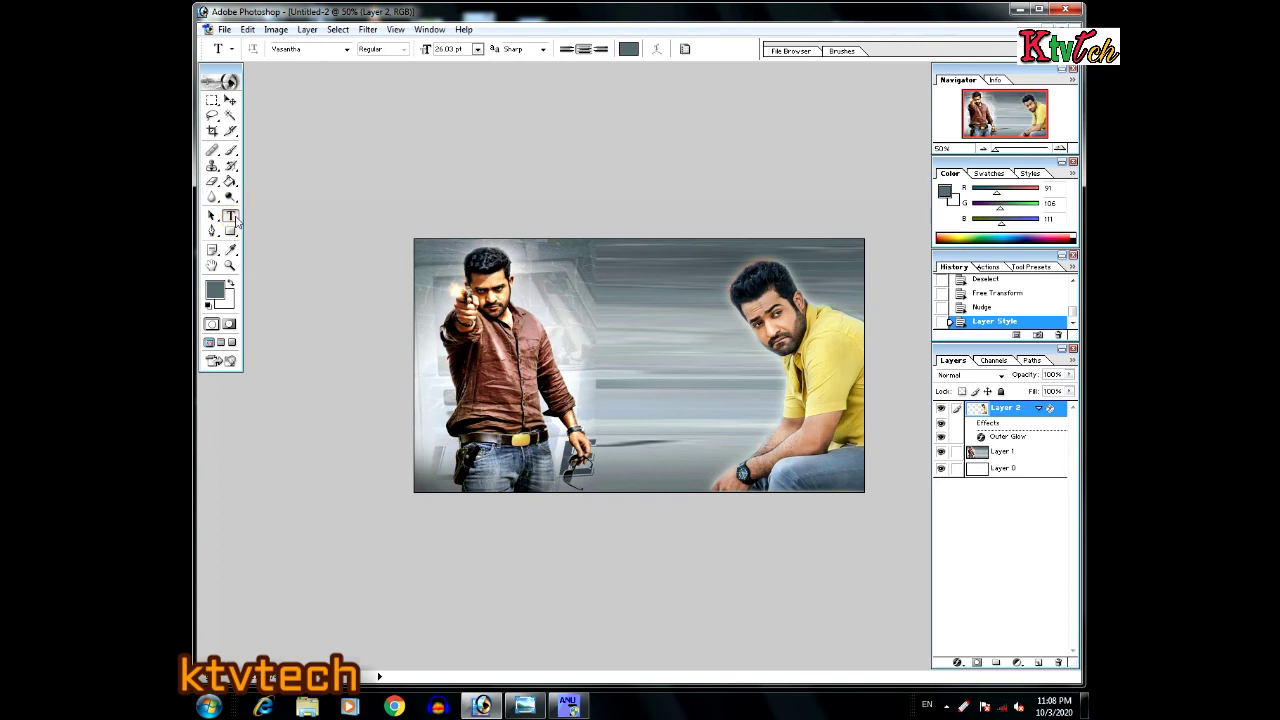
{"action": "left_click", "coordinate": [560, 295]}
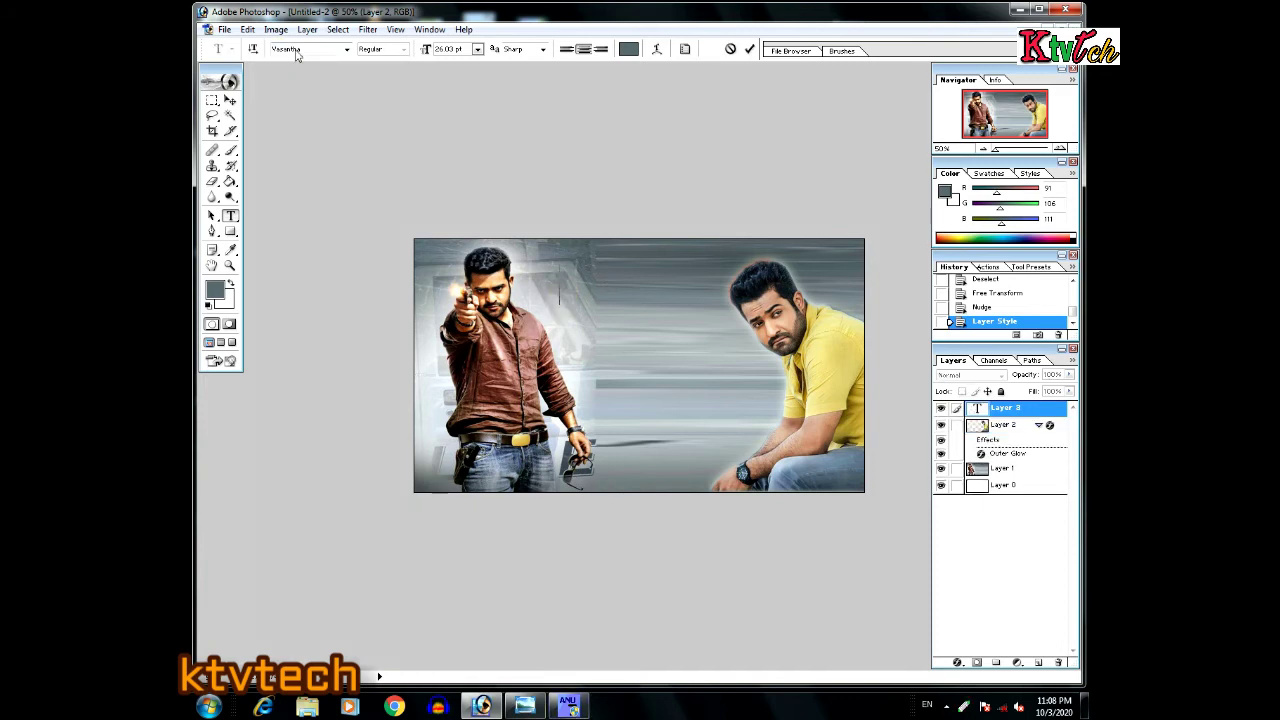
{"action": "left_click", "coordinate": [346, 49]}
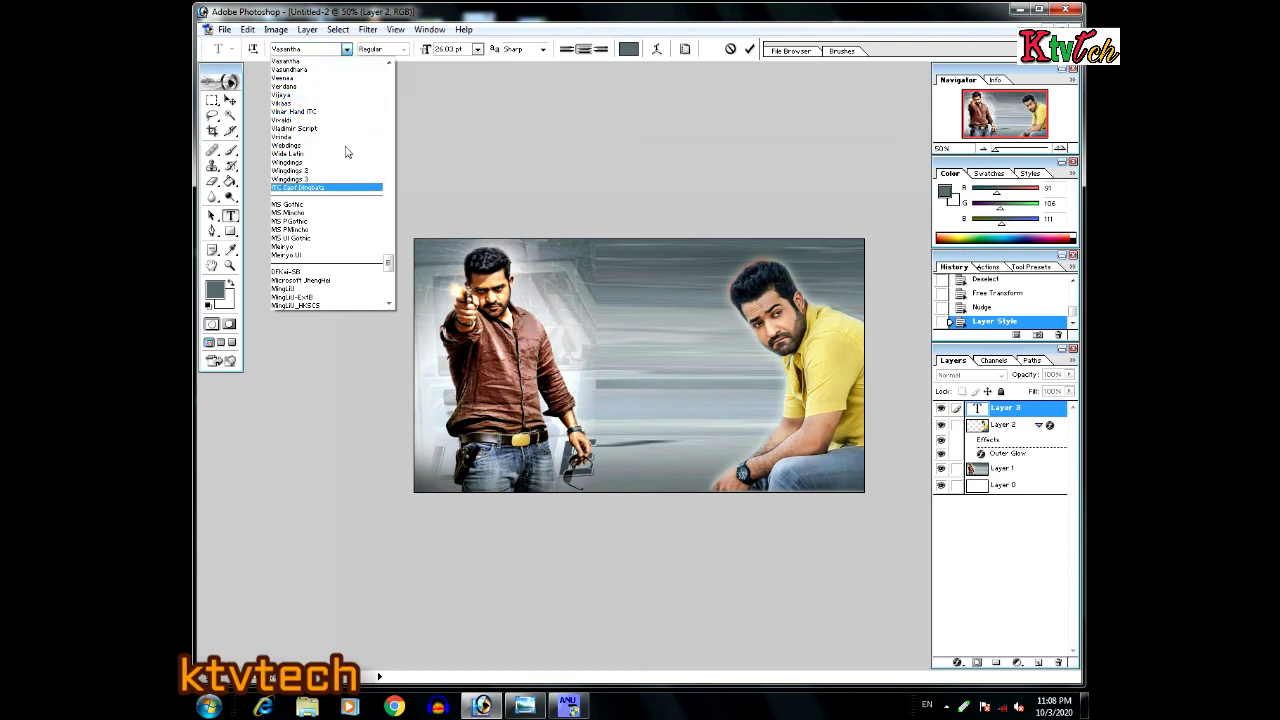
{"action": "left_click", "coordinate": [334, 50]}
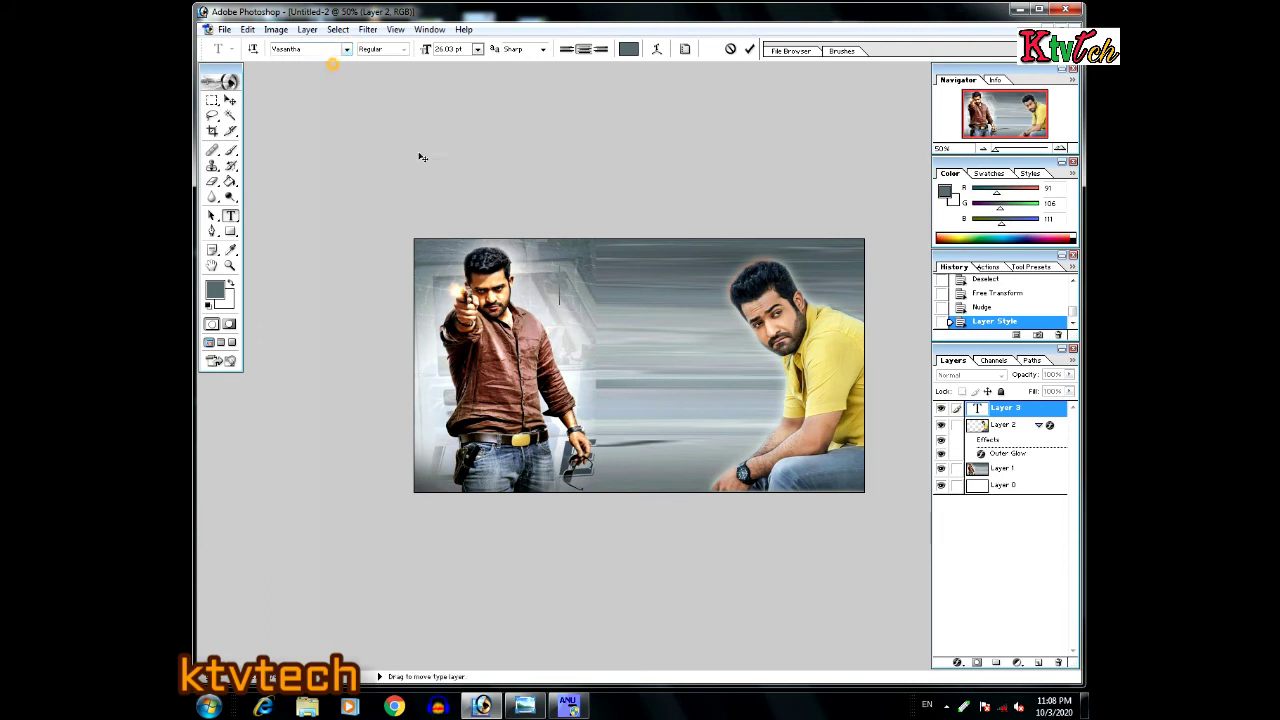
{"action": "left_click", "coordinate": [569, 288]}
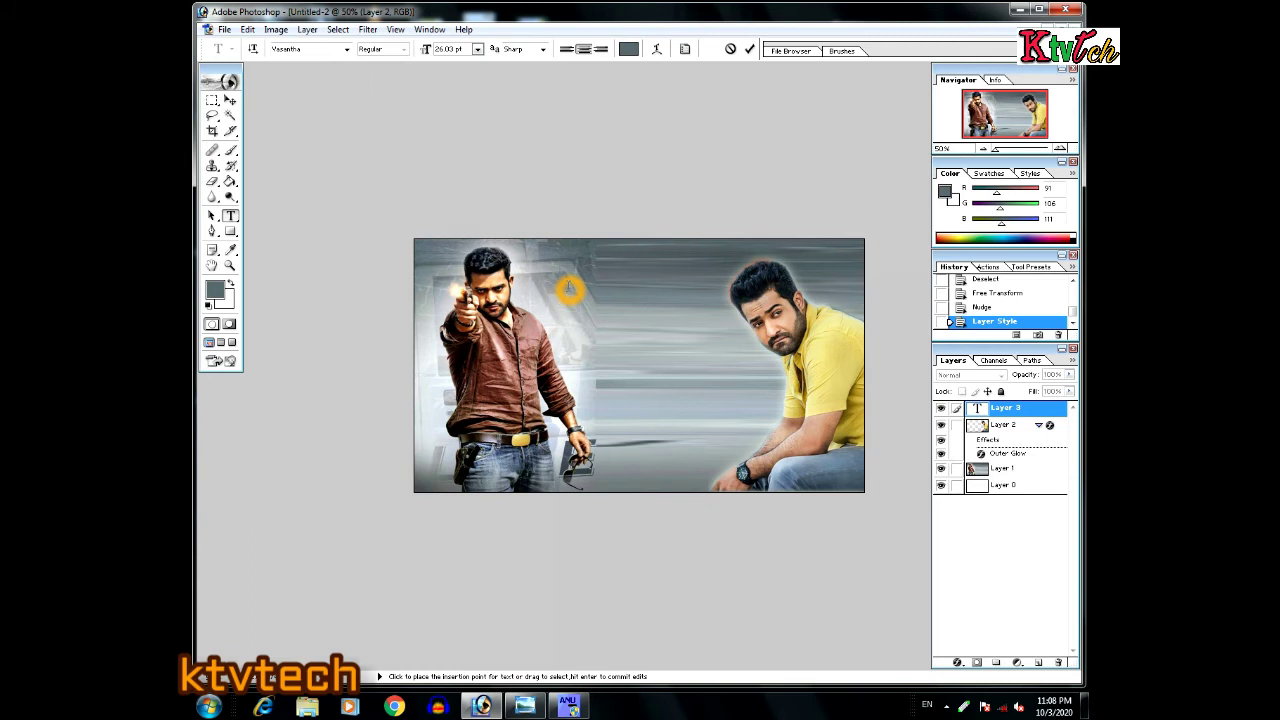
{"action": "type", "text": "నందమూరి"}
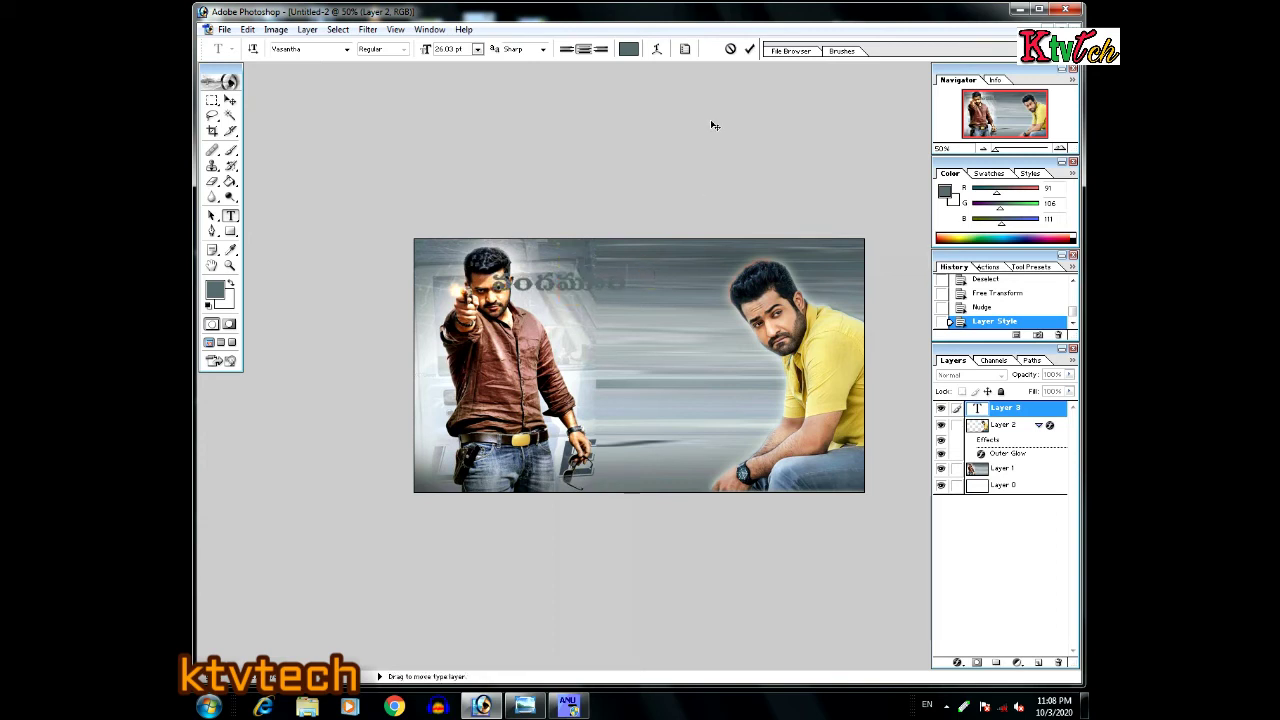
{"action": "left_click", "coordinate": [749, 48]}
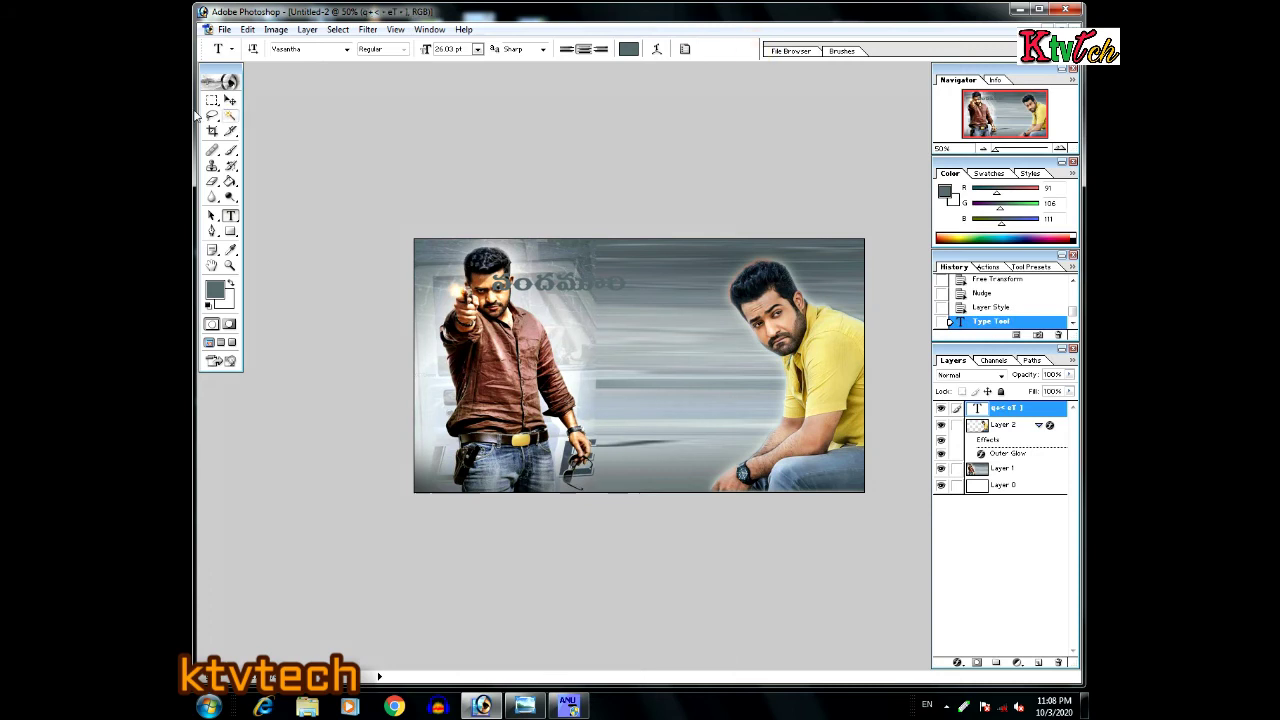
- Move the Telugu text to the upper middle between the two men and recolor it bright yellow
{"action": "left_click", "coordinate": [230, 100]}
{"action": "left_click_drag", "start_coordinate": [600, 285], "coordinate": [651, 273]}
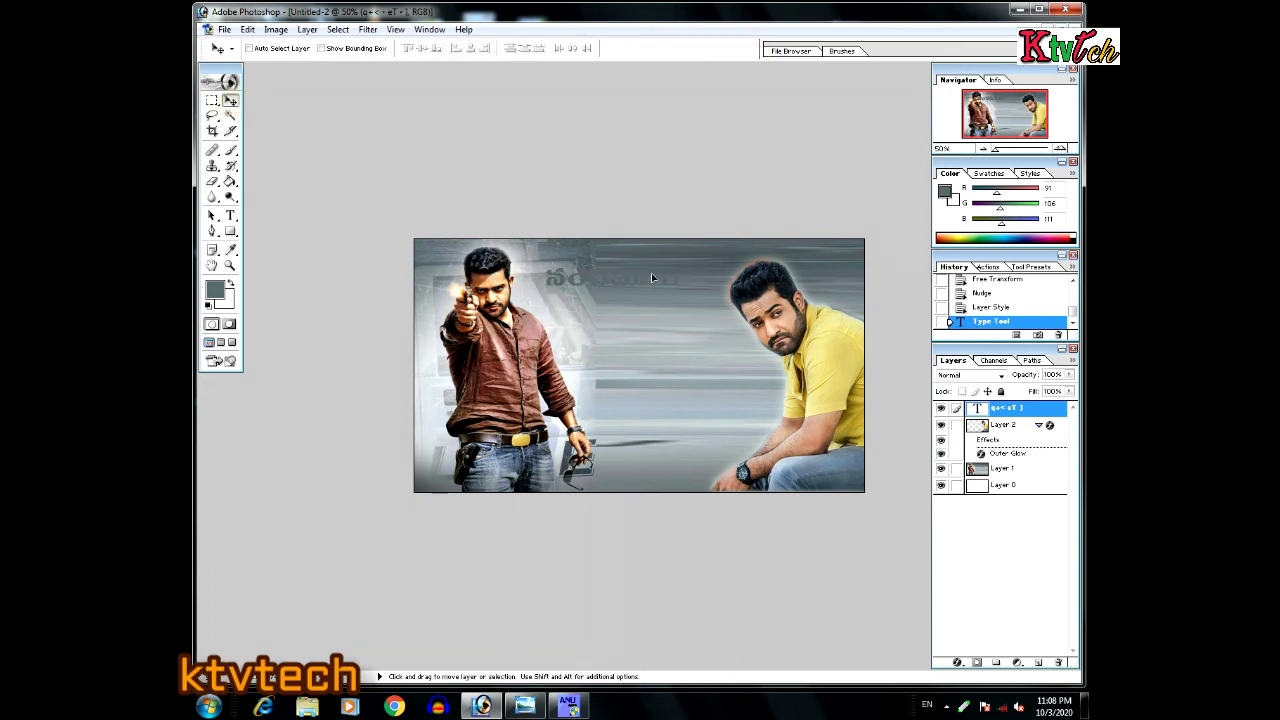
{"action": "left_click", "coordinate": [230, 215]}
{"action": "left_click_drag", "start_coordinate": [686, 278], "coordinate": [549, 278]}
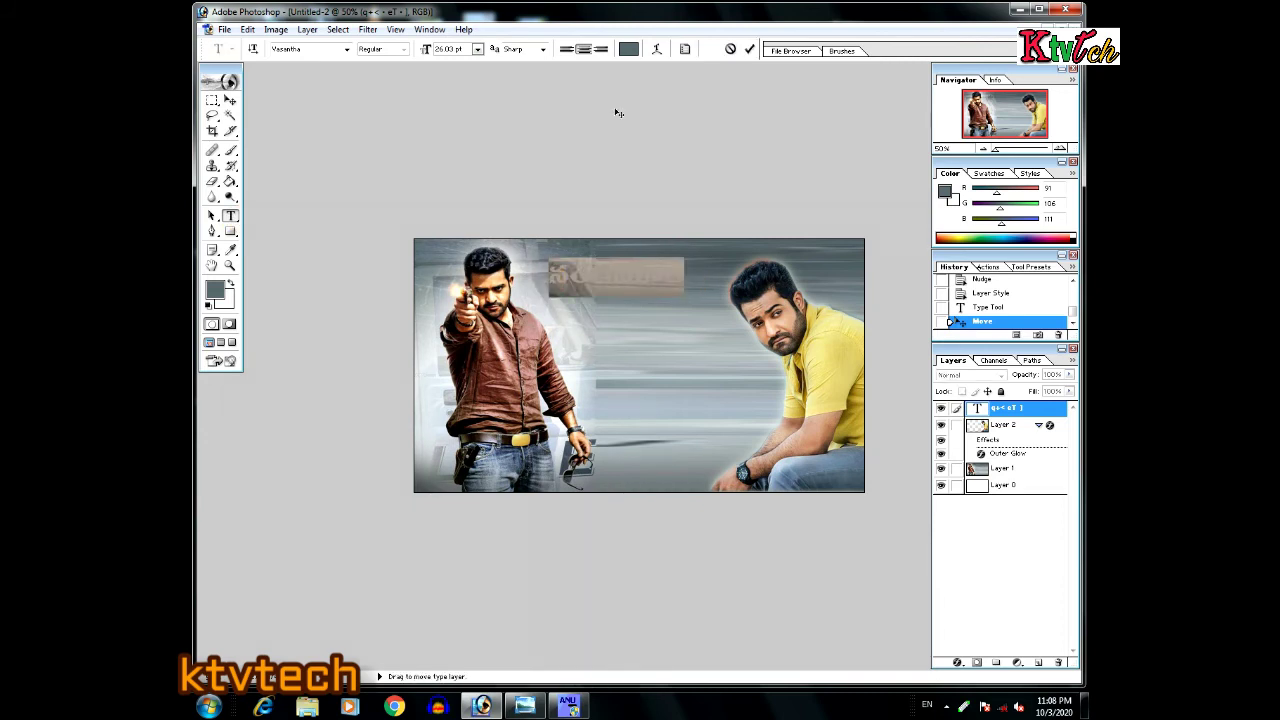
{"action": "left_click", "coordinate": [628, 48]}
{"action": "left_click", "coordinate": [676, 420]}
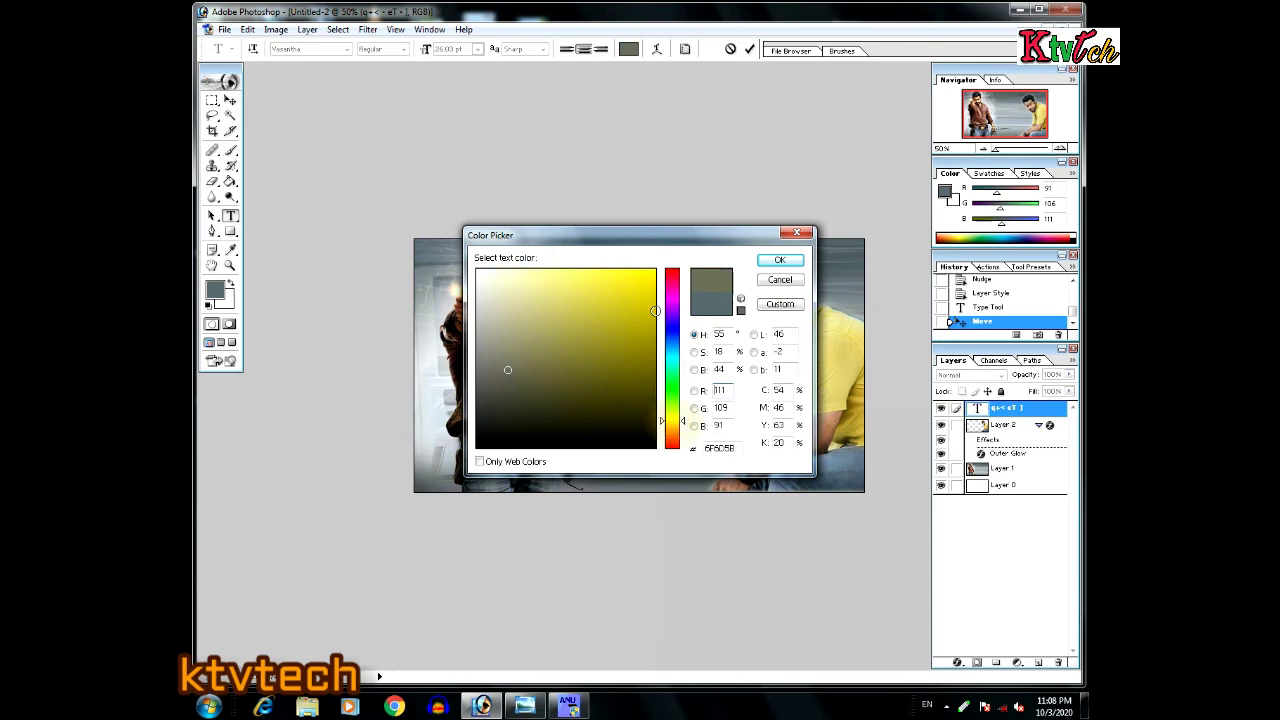
{"action": "left_click", "coordinate": [650, 272]}
{"action": "left_click", "coordinate": [780, 259]}
{"action": "left_click", "coordinate": [662, 276]}
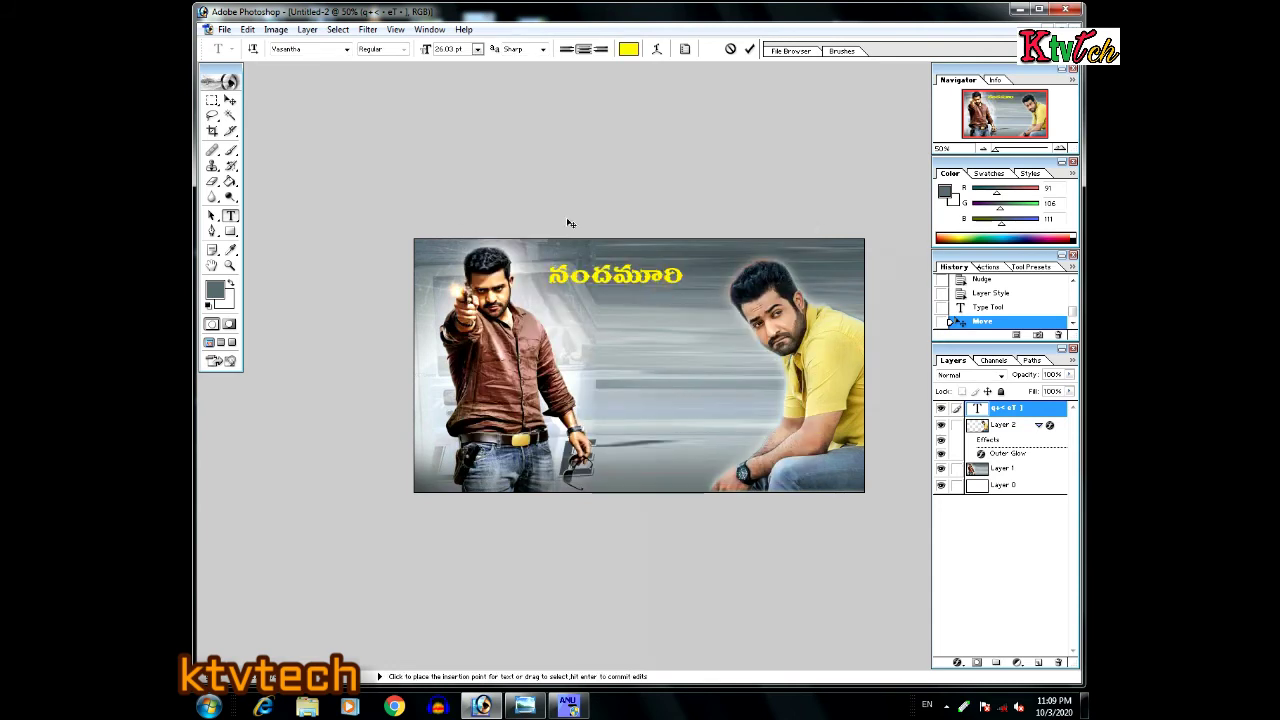
- Enlarge the yellow Telugu text to 36.03 pt and commit the edit
{"action": "left_click_drag", "start_coordinate": [684, 276], "coordinate": [536, 285]}
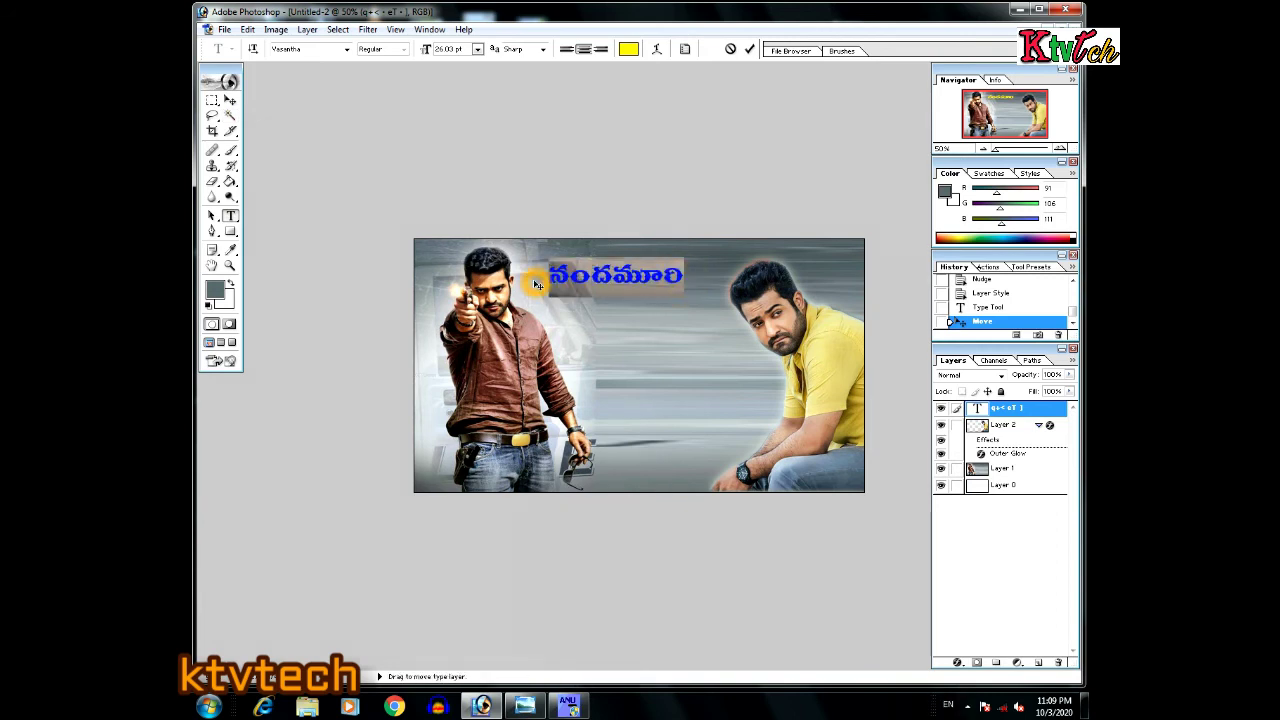
{"action": "key", "text": "ctrl+shift+period"}
{"action": "key", "text": "ctrl+shift+period"}
{"action": "key", "text": "ctrl+shift+period"}
{"action": "key", "text": "ctrl+shift+period"}
{"action": "key", "text": "ctrl+shift+period"}
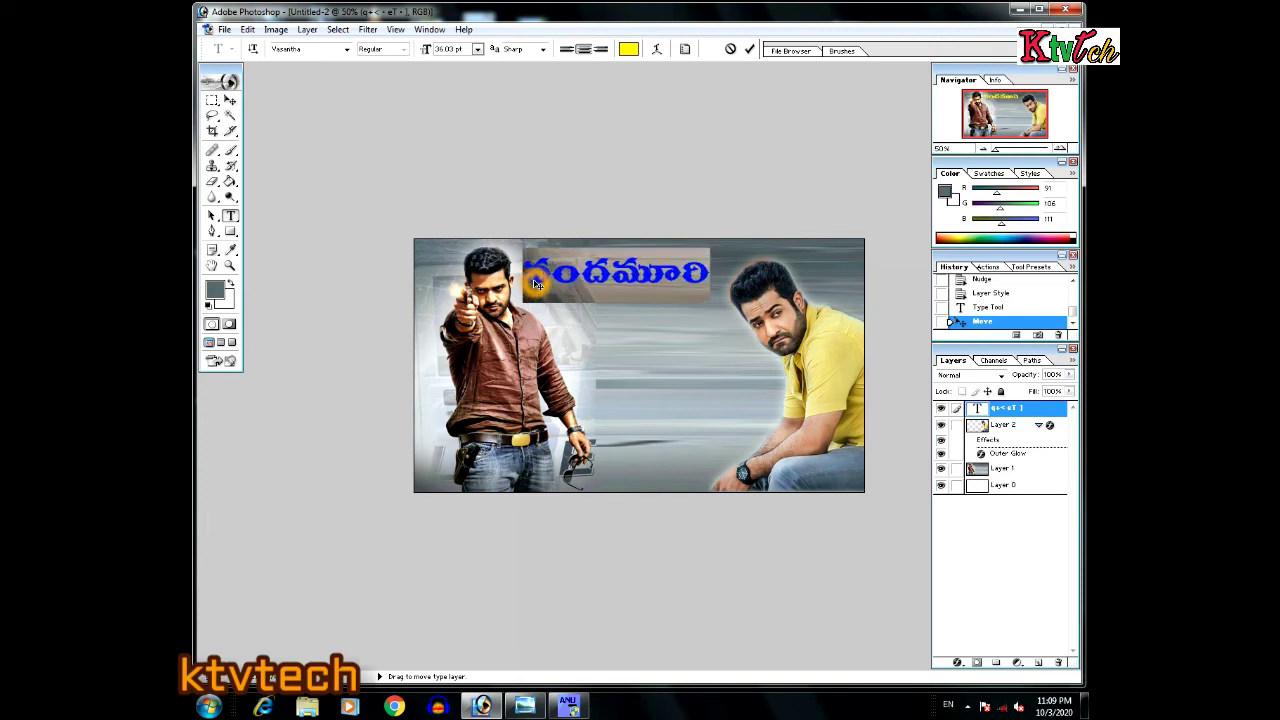
{"action": "left_click", "coordinate": [538, 284]}
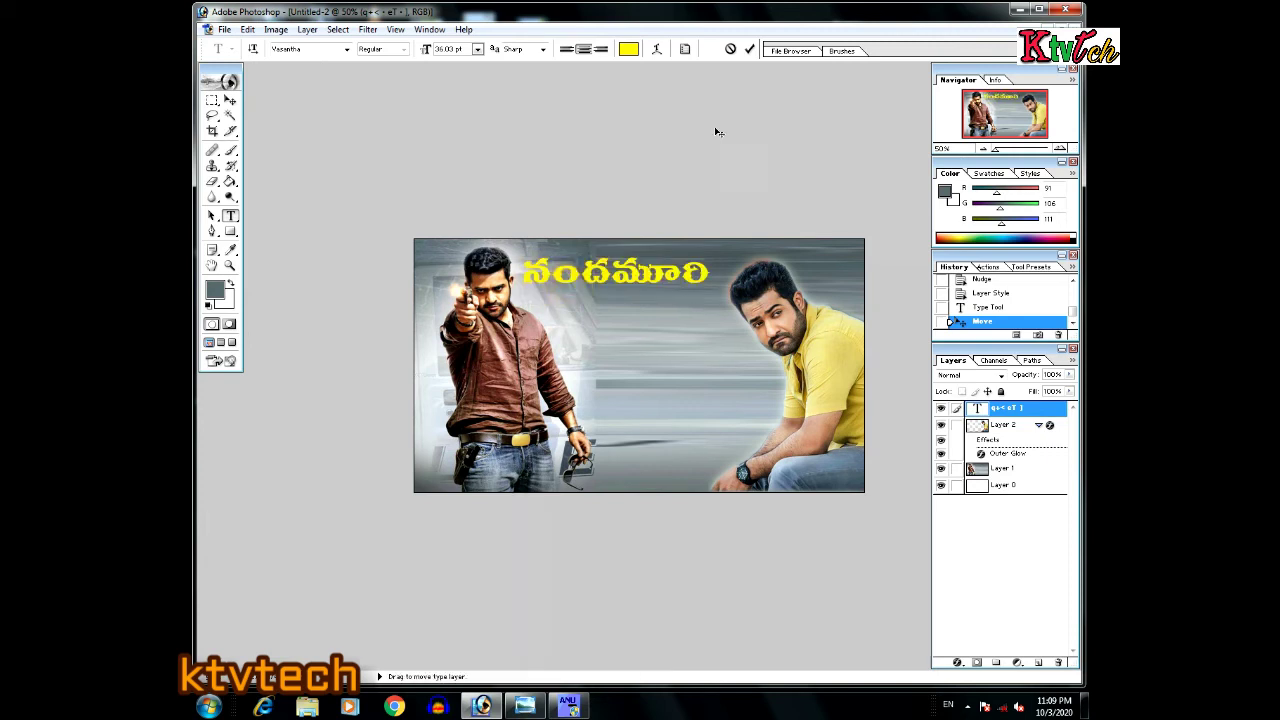
{"action": "left_click", "coordinate": [749, 49]}
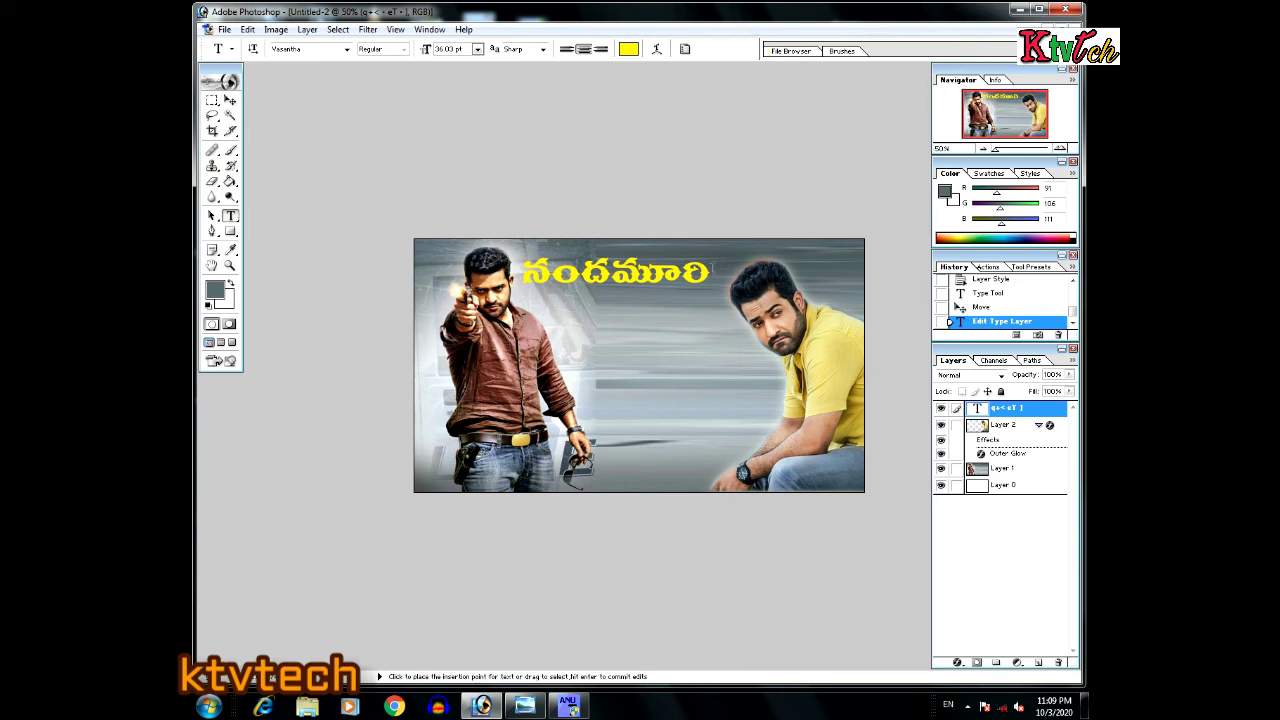
- Enable Drop Shadow and Inner Glow on the text layer, trying Inner Shadow and Outer Glow as well
{"action": "left_click_drag", "start_coordinate": [712, 272], "coordinate": [520, 270]}
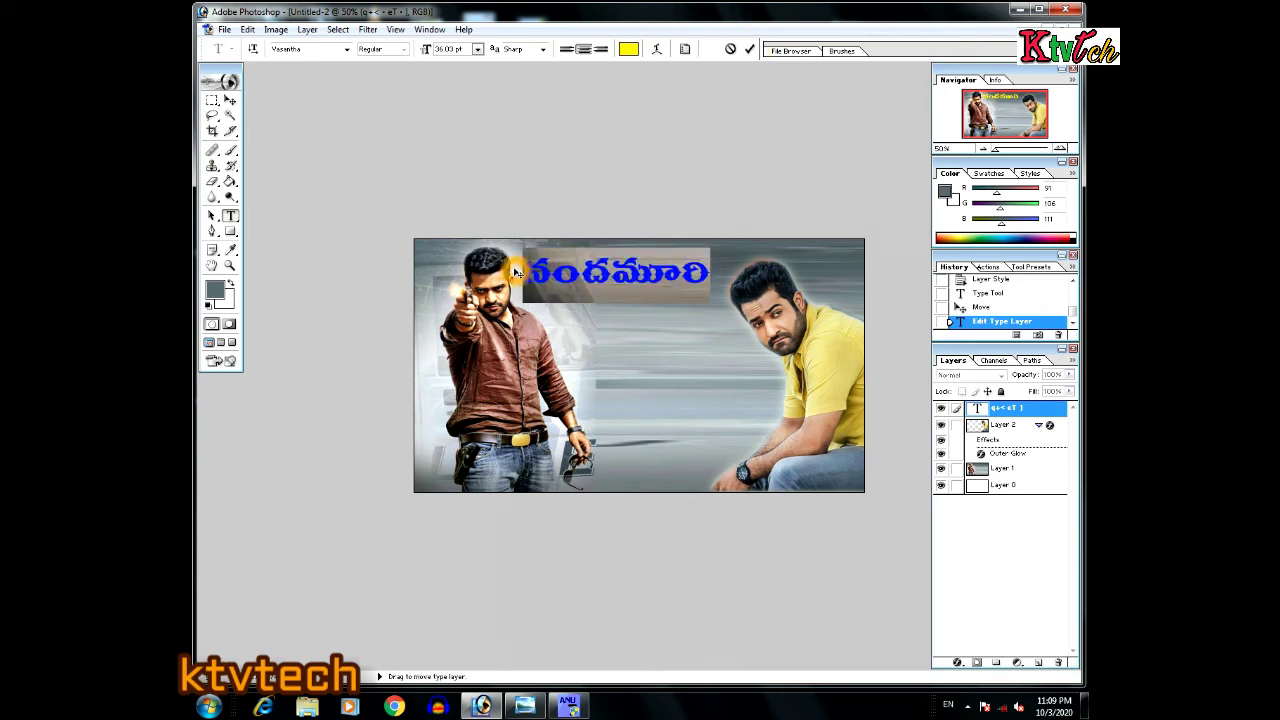
{"action": "left_click", "coordinate": [1034, 410]}
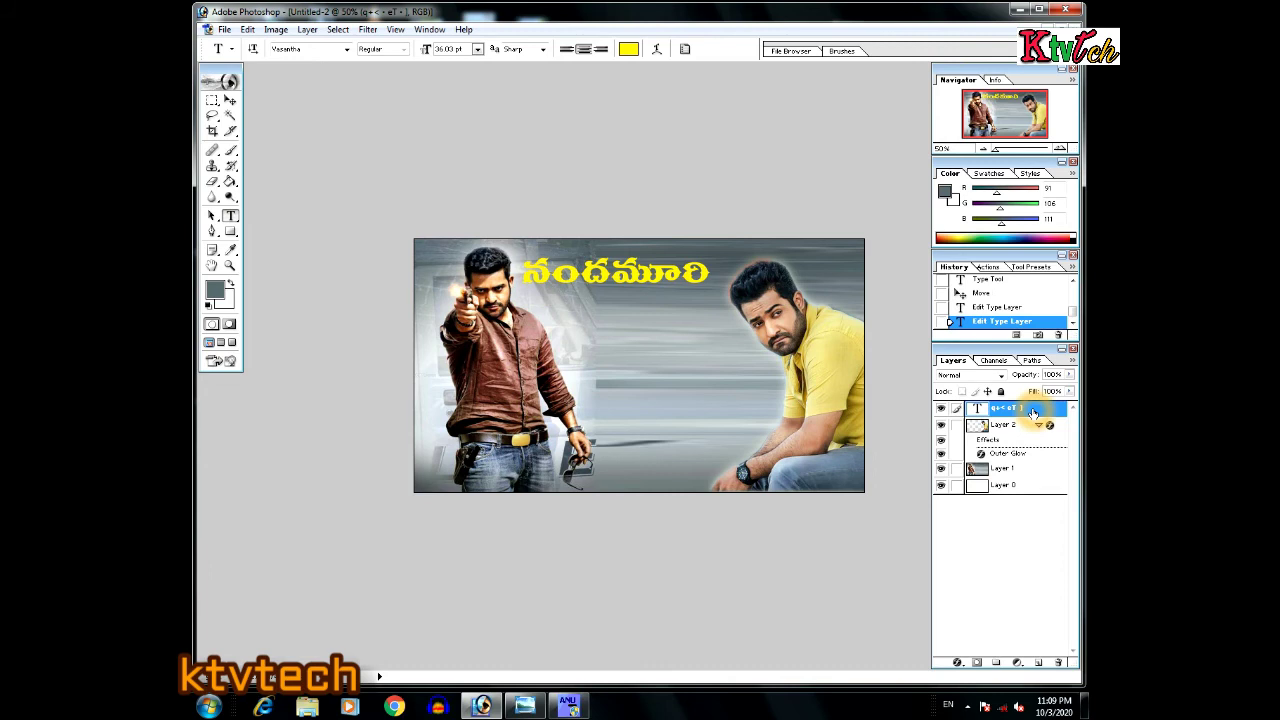
{"action": "right_click", "coordinate": [1036, 414]}
{"action": "left_click", "coordinate": [1036, 434]}
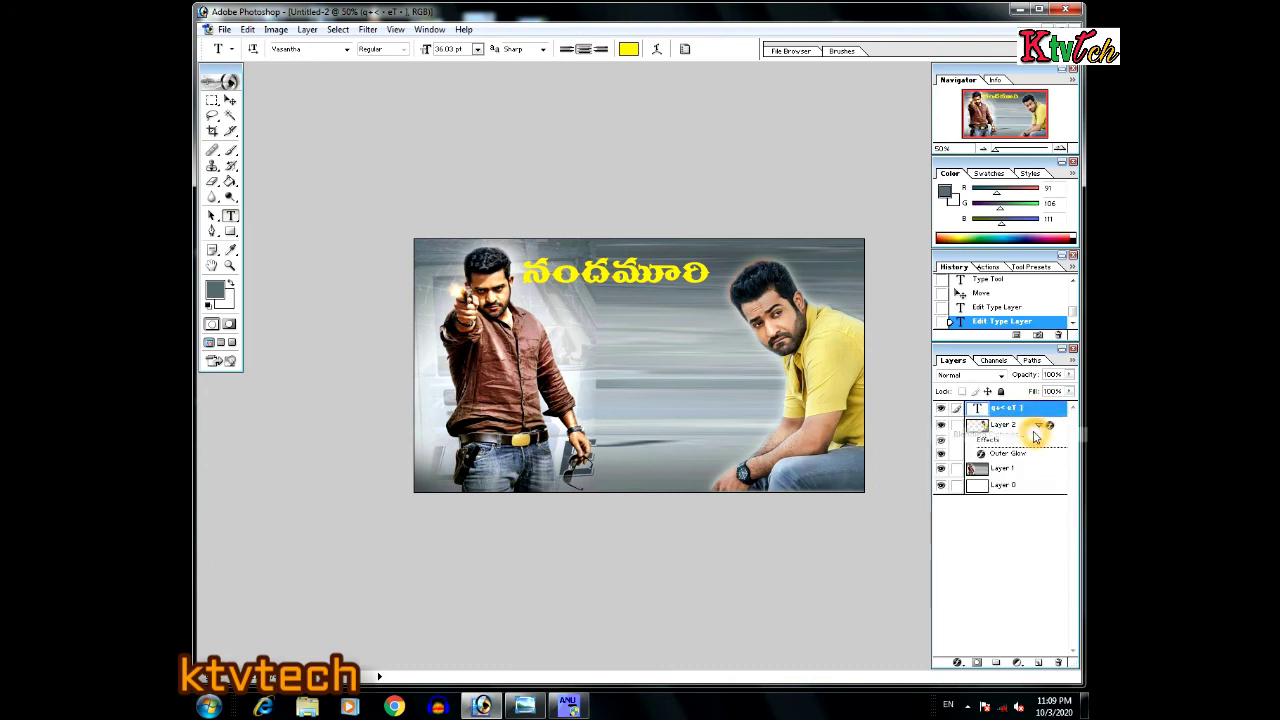
{"action": "left_click", "coordinate": [295, 427]}
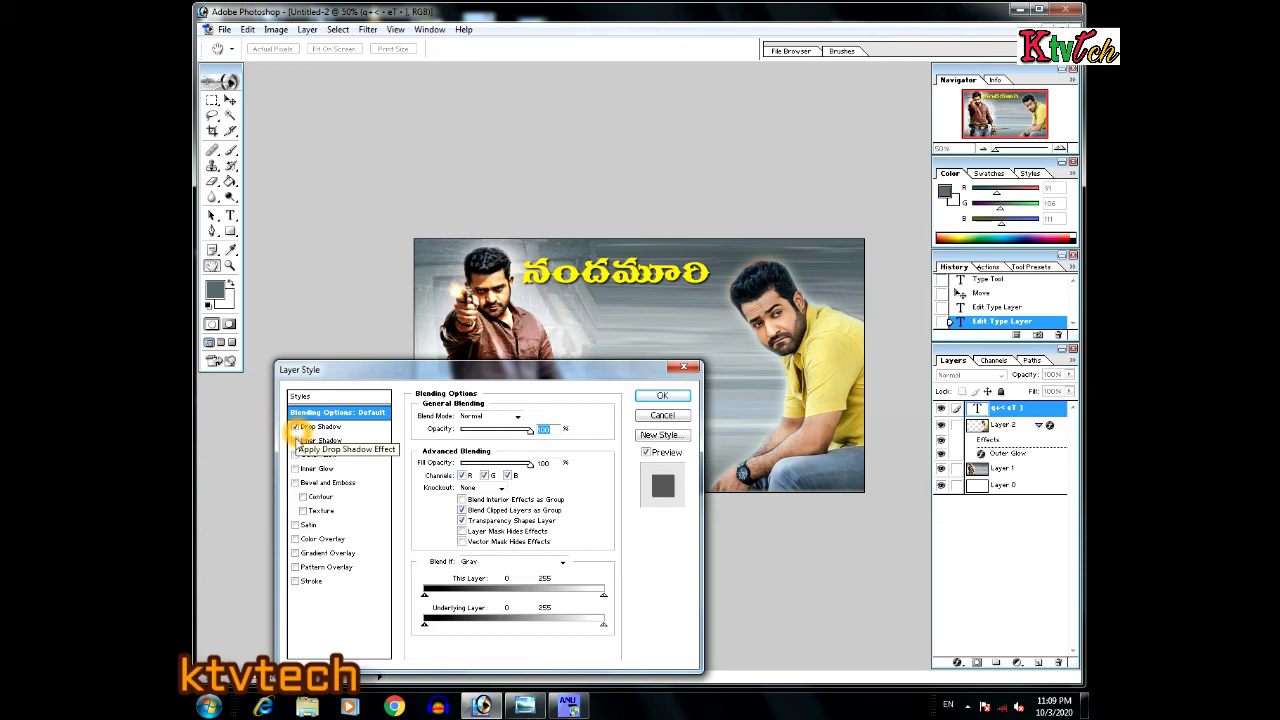
{"action": "left_click", "coordinate": [296, 441]}
{"action": "left_click", "coordinate": [296, 441]}
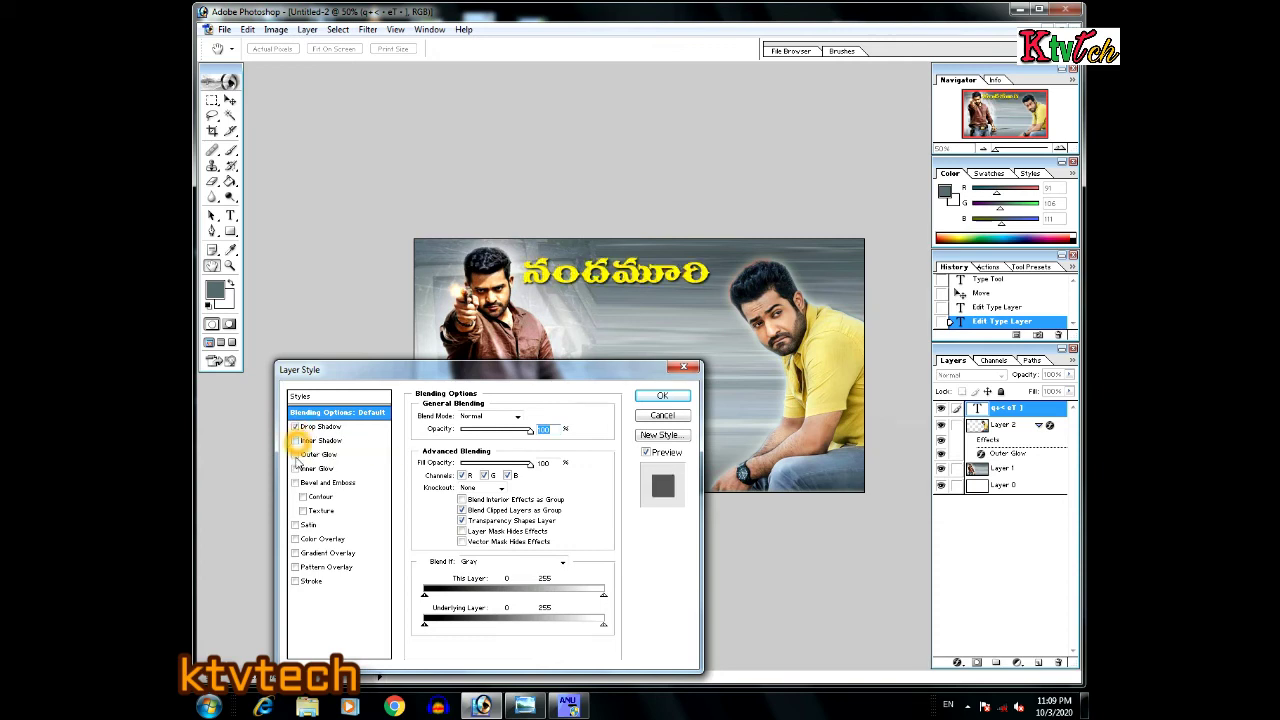
{"action": "left_click", "coordinate": [296, 455]}
{"action": "left_click", "coordinate": [296, 469]}
{"action": "left_click", "coordinate": [296, 469]}
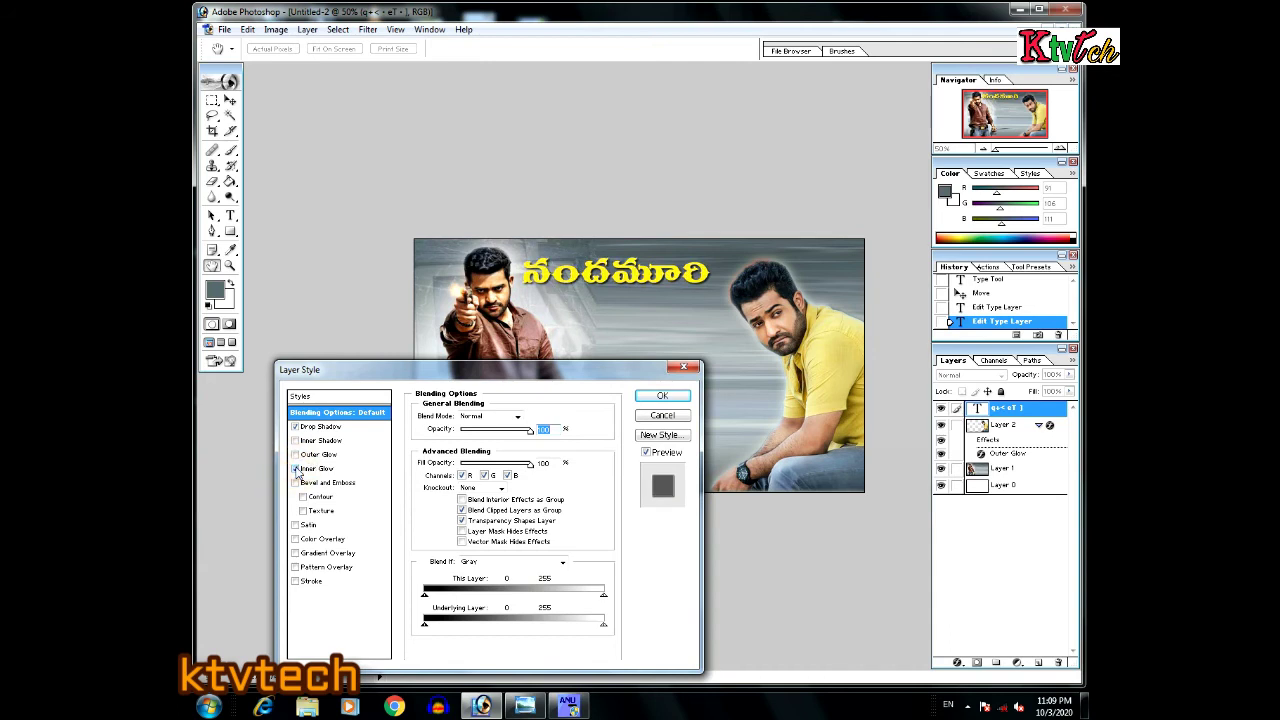
{"action": "left_click", "coordinate": [313, 470]}
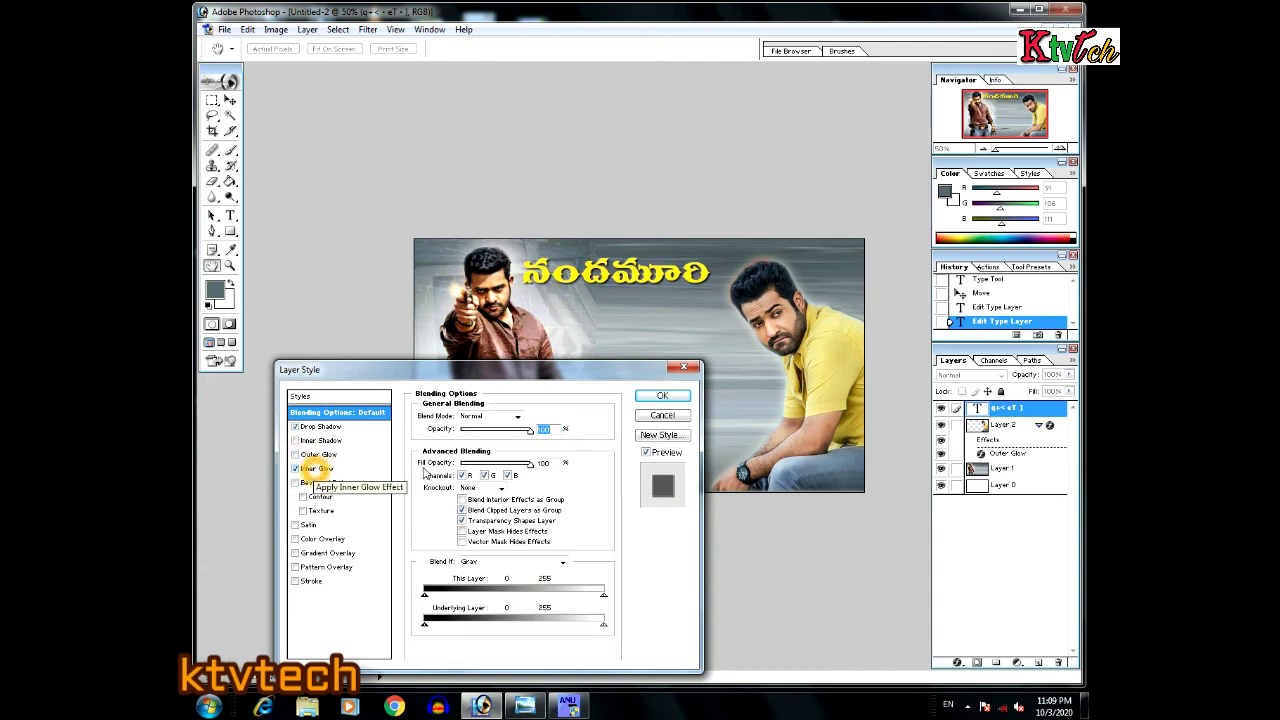
- Set the text's drop shadow to 20 px distance, 120 px size and about 97% opacity
{"action": "left_click", "coordinate": [335, 426]}
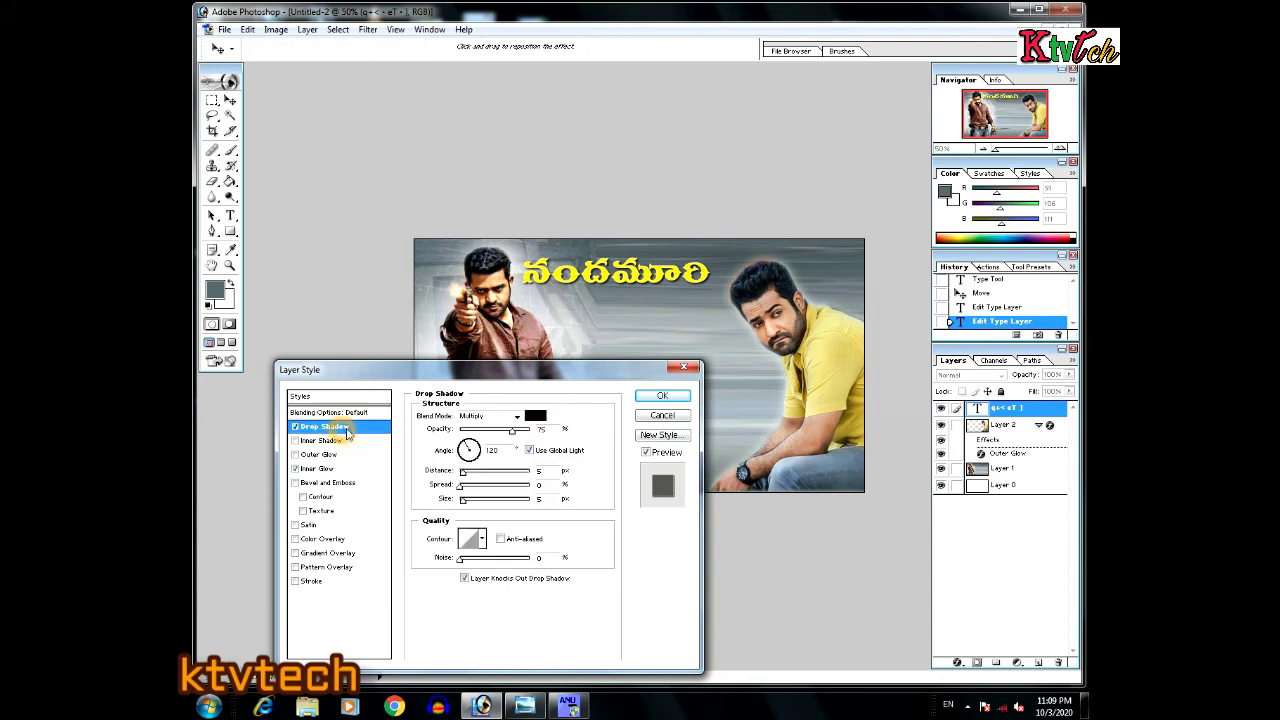
{"action": "left_click_drag", "start_coordinate": [463, 507], "coordinate": [473, 479]}
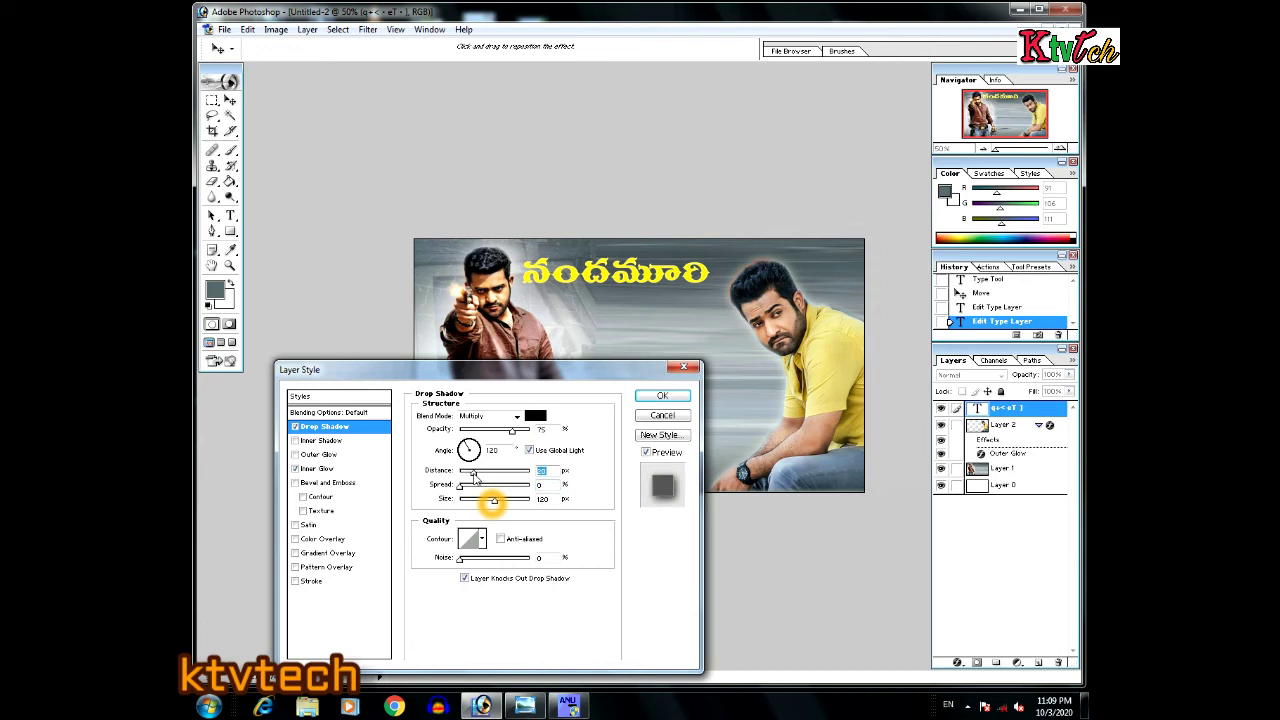
{"action": "left_click_drag", "start_coordinate": [527, 431], "coordinate": [528, 433]}
- Add an outside stroke to the yellow title text, coloring it near-black (030303) at about 7 px, and apply the layer style
{"action": "left_click", "coordinate": [295, 582]}
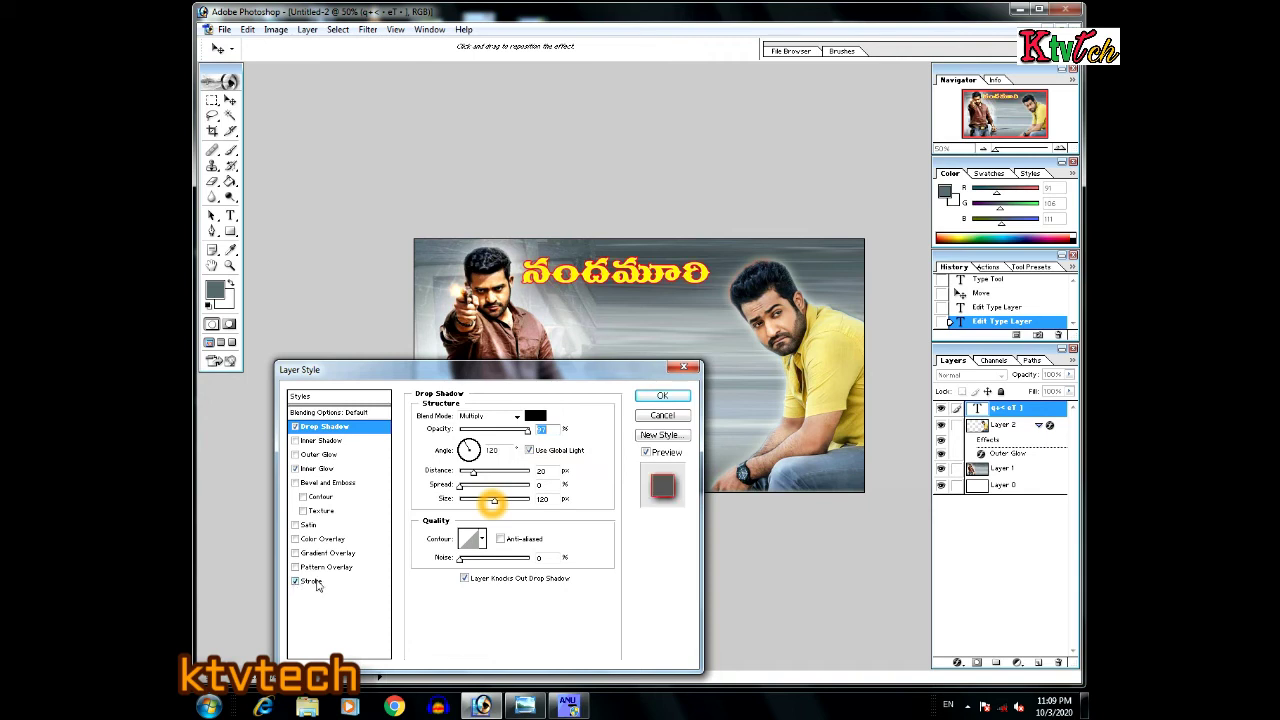
{"action": "left_click", "coordinate": [313, 582]}
{"action": "left_click", "coordinate": [450, 499]}
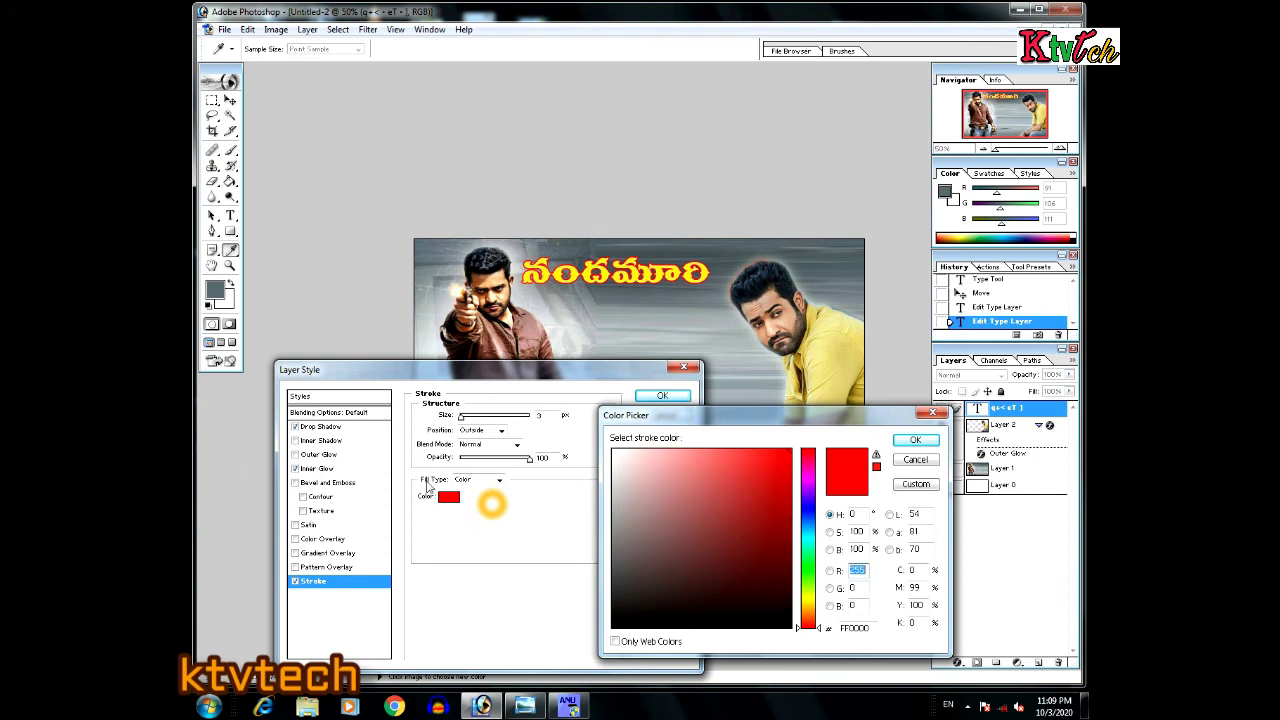
{"action": "left_click", "coordinate": [616, 626]}
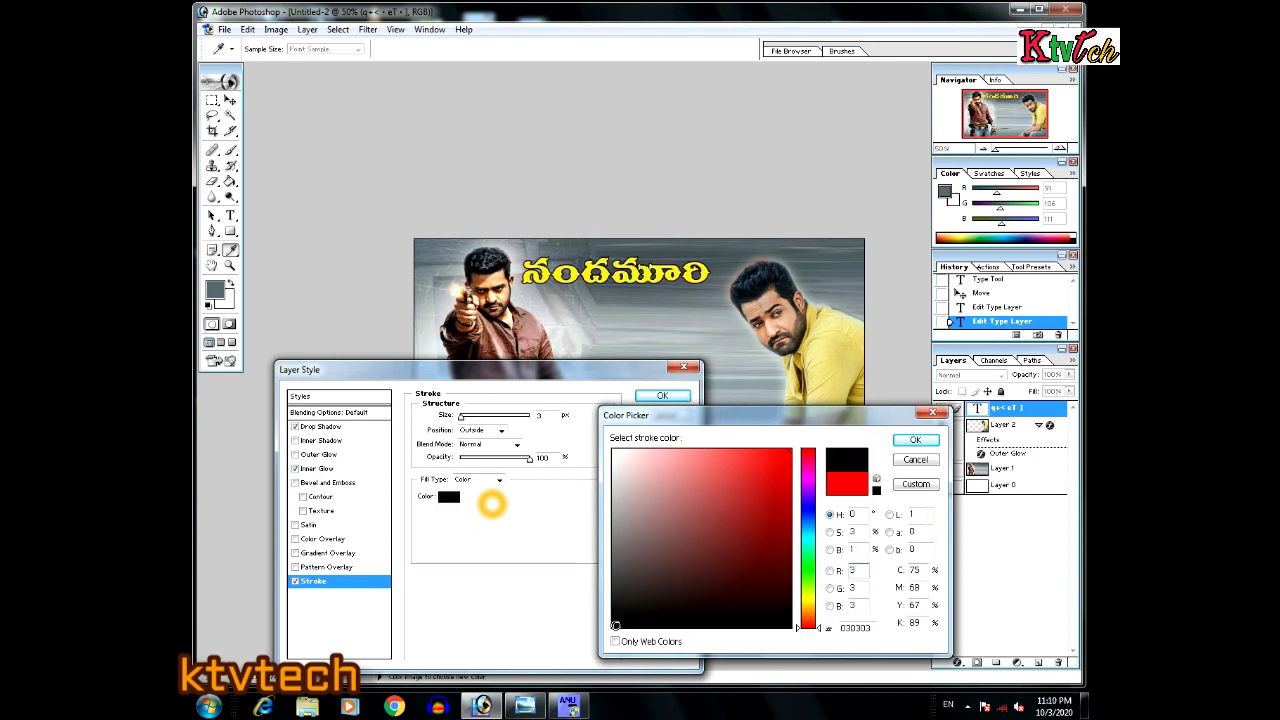
{"action": "left_click", "coordinate": [914, 441]}
{"action": "mouse_move", "coordinate": [463, 417]}
{"action": "left_mouse_down"}
{"action": "mouse_move", "coordinate": [512, 421]}
{"action": "mouse_move", "coordinate": [466, 422]}
{"action": "left_mouse_up"}
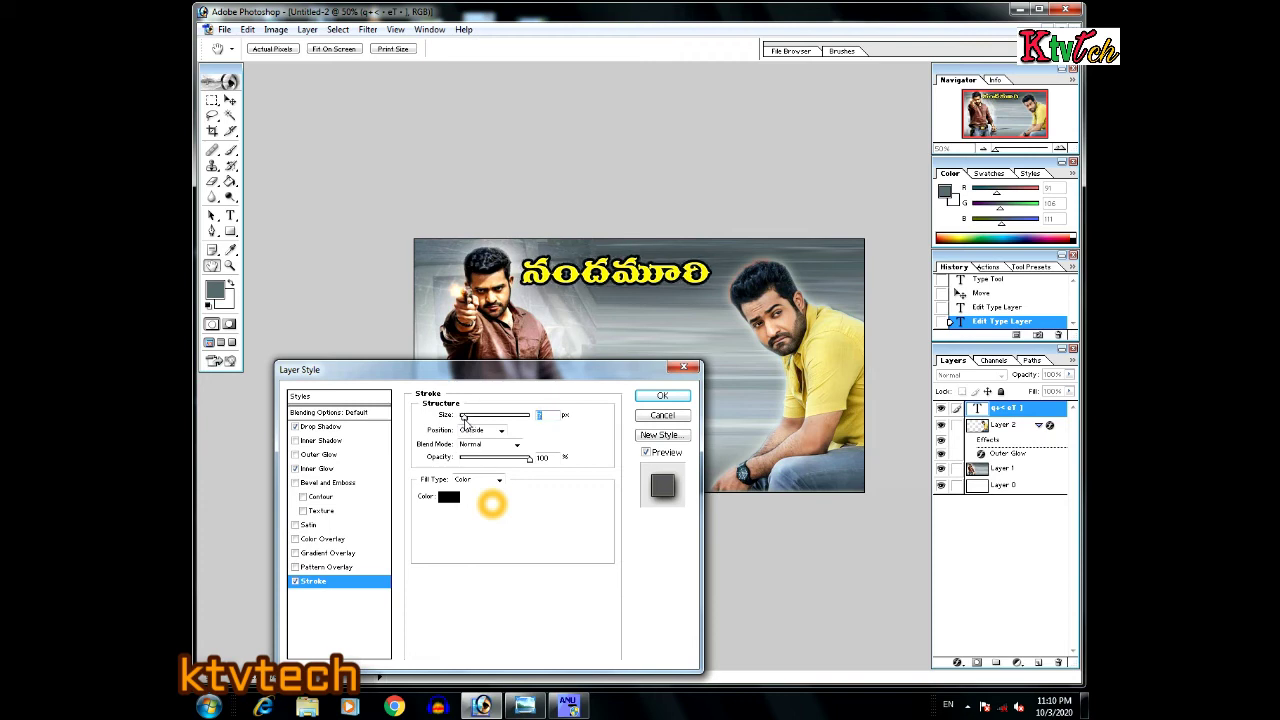
{"action": "left_click", "coordinate": [660, 395]}
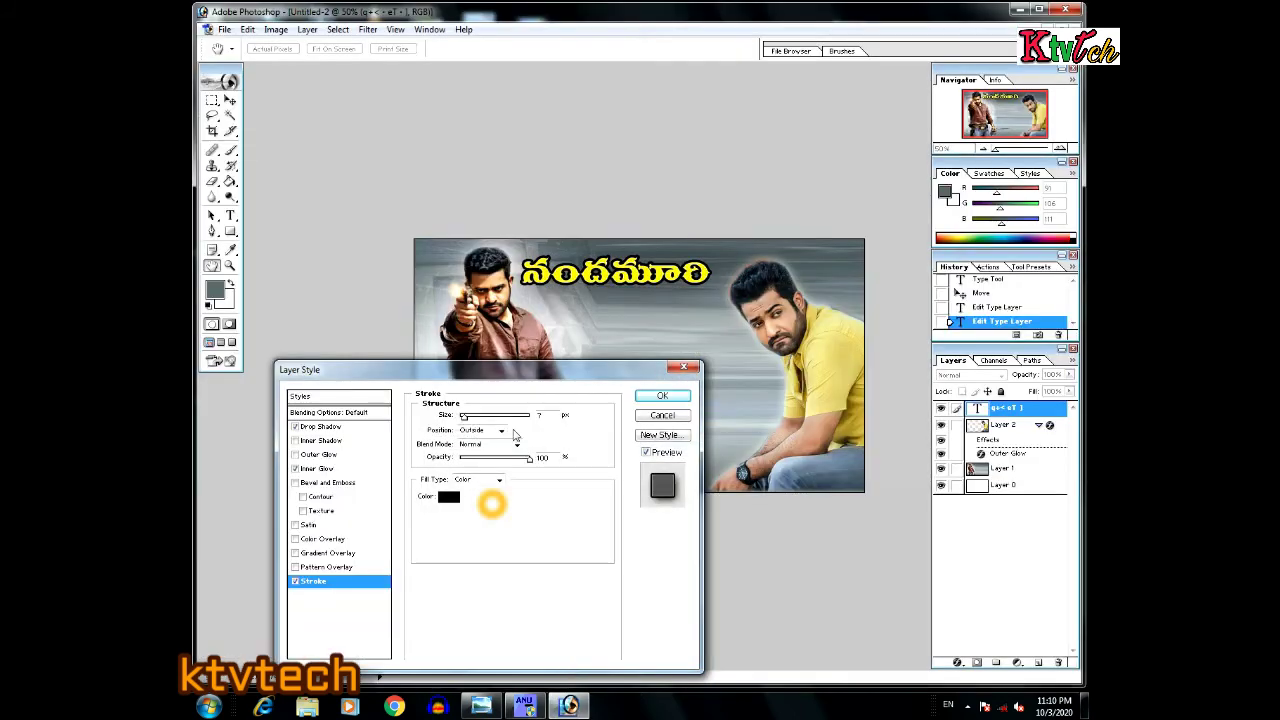
{"action": "left_click", "coordinate": [662, 395]}
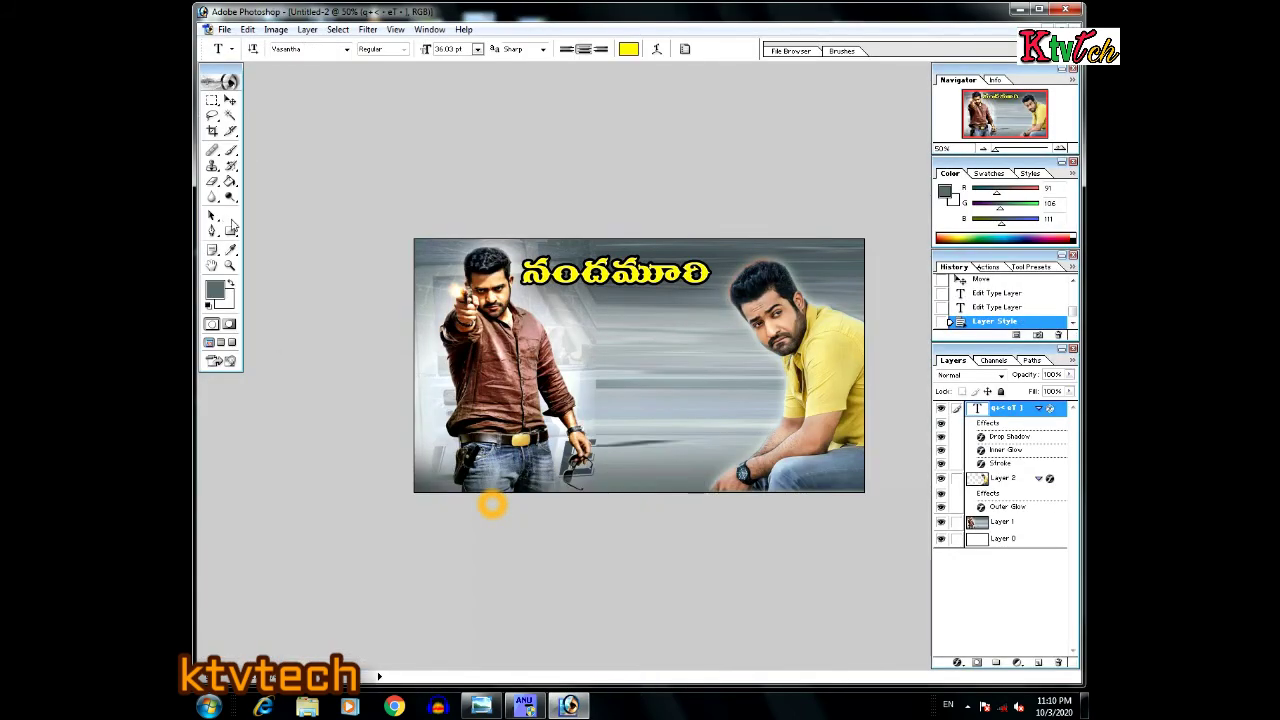
- Add a new text line reading "నటవారసునికి" below the yellow title
{"action": "left_click", "coordinate": [578, 324]}
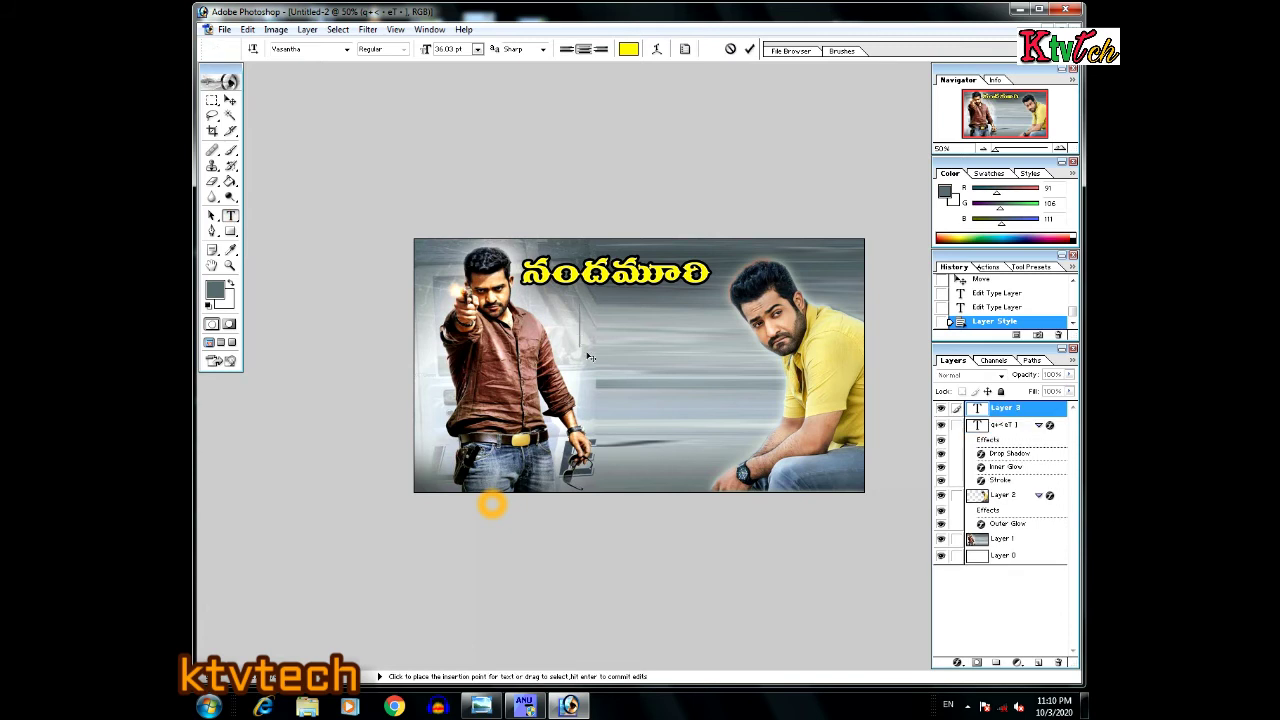
{"action": "type", "text": "నట"}
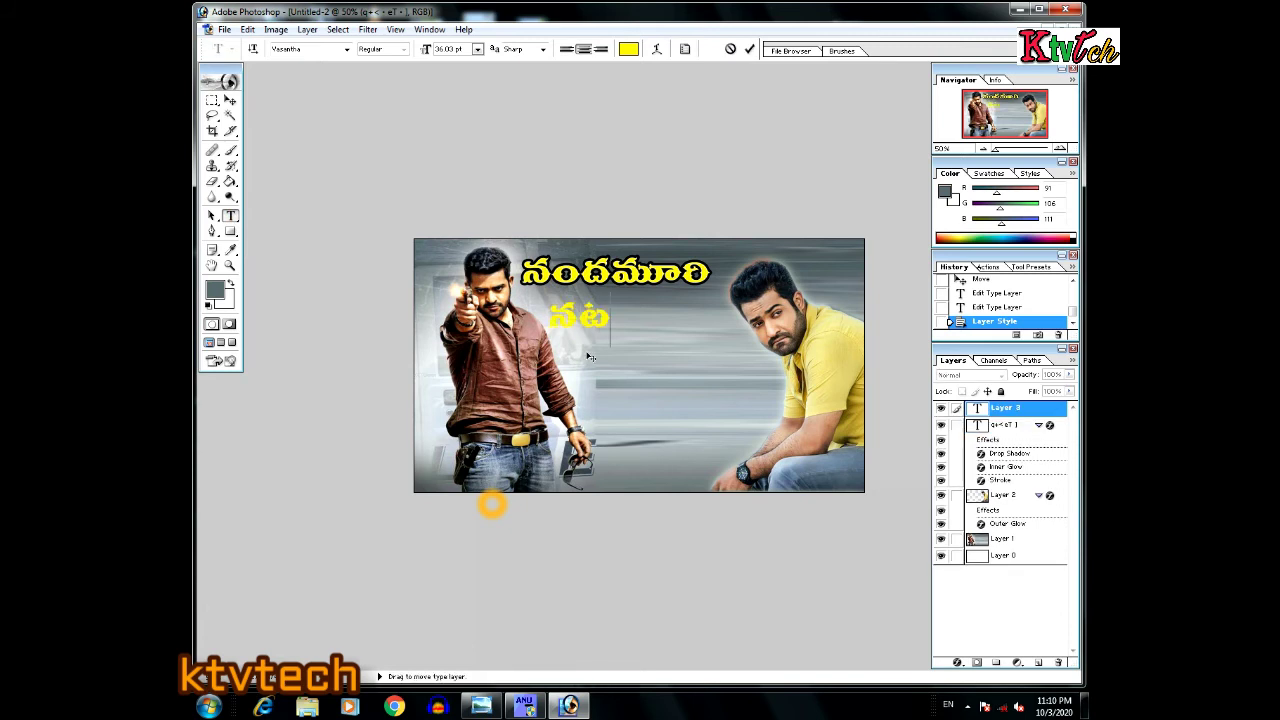
{"action": "type", "text": "వారసు"}
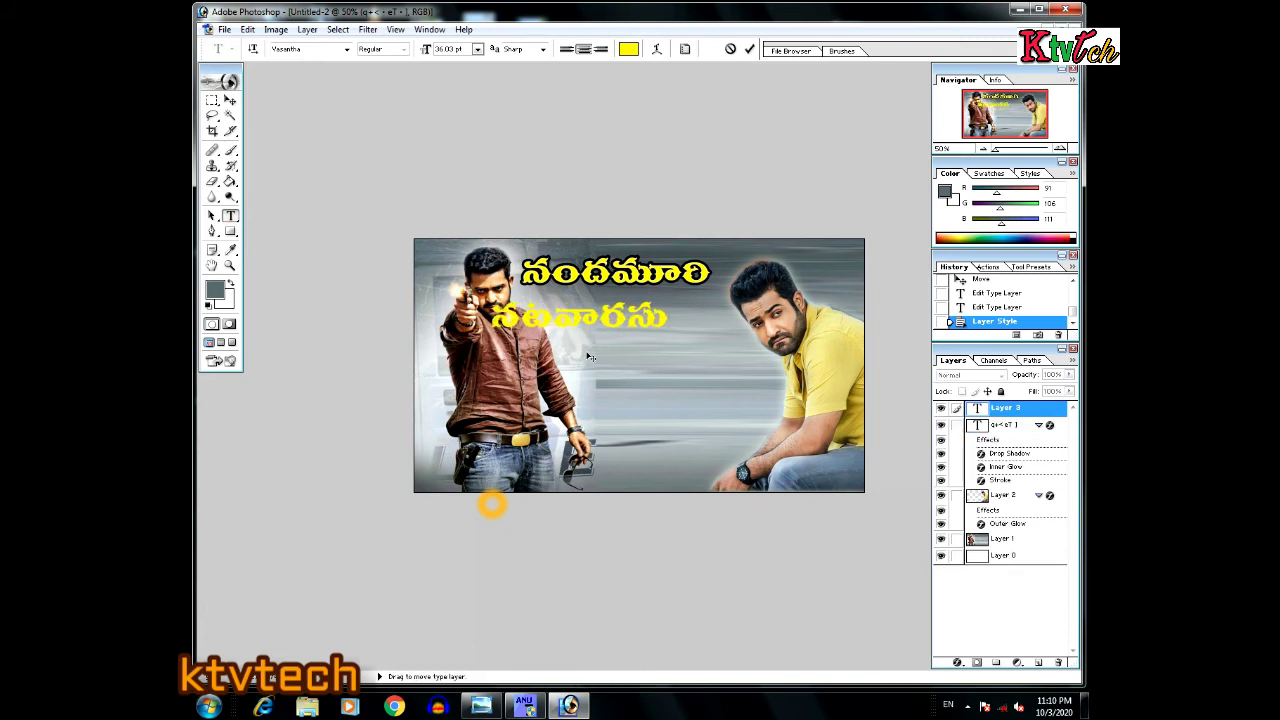
{"action": "type", "text": "నికి"}
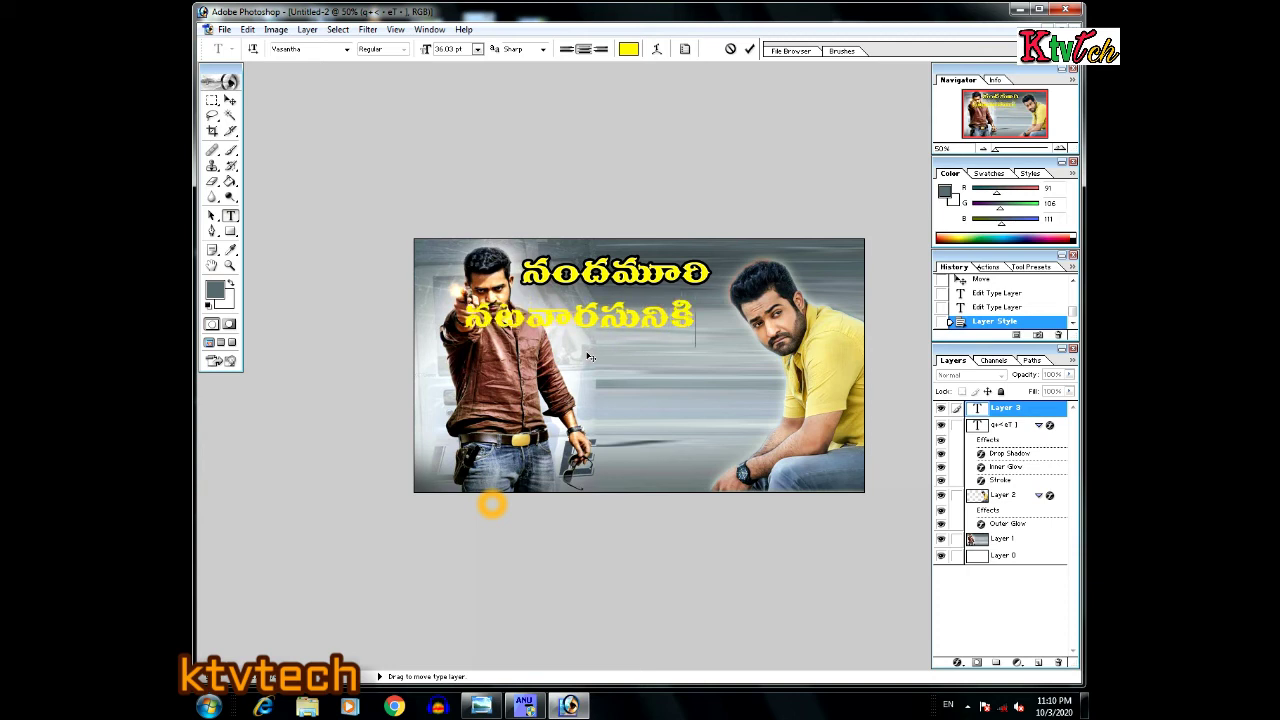
- Select the whole "నటవారసునికి" line and reduce its size to 24.03 pt
{"action": "key", "text": "shift+Left"}
{"action": "key", "text": "shift+Left"}
{"action": "key", "text": "shift+Left"}
{"action": "key", "text": "shift+Left"}
{"action": "key", "text": "shift+Left"}
{"action": "key", "text": "shift+Left"}
{"action": "key", "text": "shift+Left"}
{"action": "key", "text": "shift+Left"}
{"action": "key", "text": "shift+Left"}
{"action": "key", "text": "shift+Left"}
{"action": "key", "text": "shift+Left"}
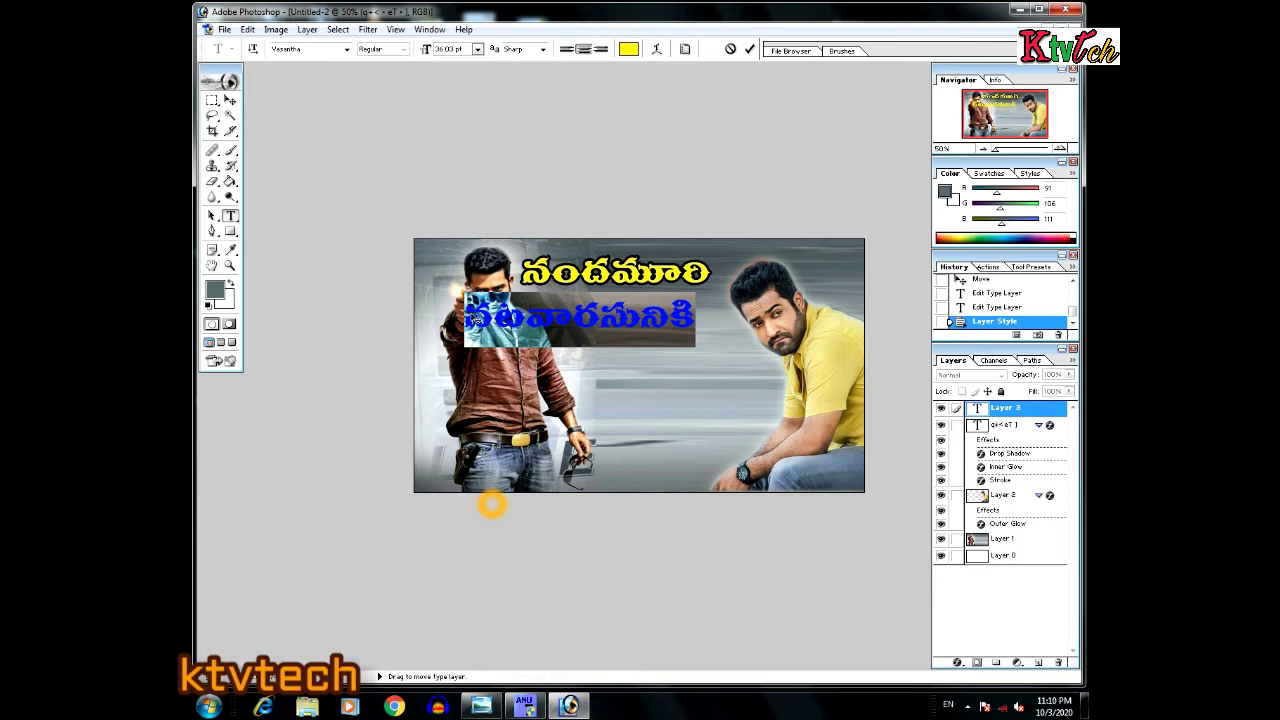
{"action": "key", "text": "ctrl+shift+comma"}
{"action": "key", "text": "ctrl+shift+comma"}
{"action": "key", "text": "ctrl+shift+comma"}
{"action": "key", "text": "ctrl+shift+comma"}
{"action": "key", "text": "ctrl+shift+comma"}
{"action": "key", "text": "ctrl+shift+comma"}
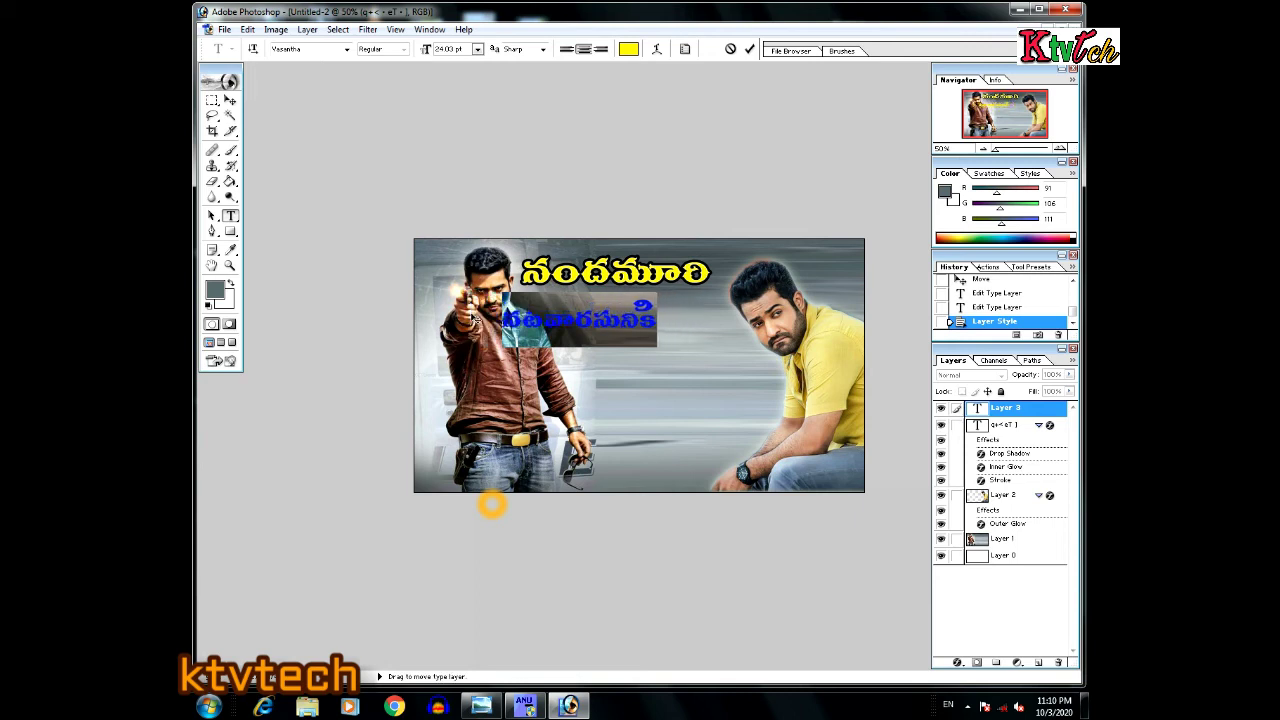
- Move the second line under the title between the two men and retype its ending "నికి" to fix the misplaced vowel sign
{"action": "left_click", "coordinate": [505, 311]}
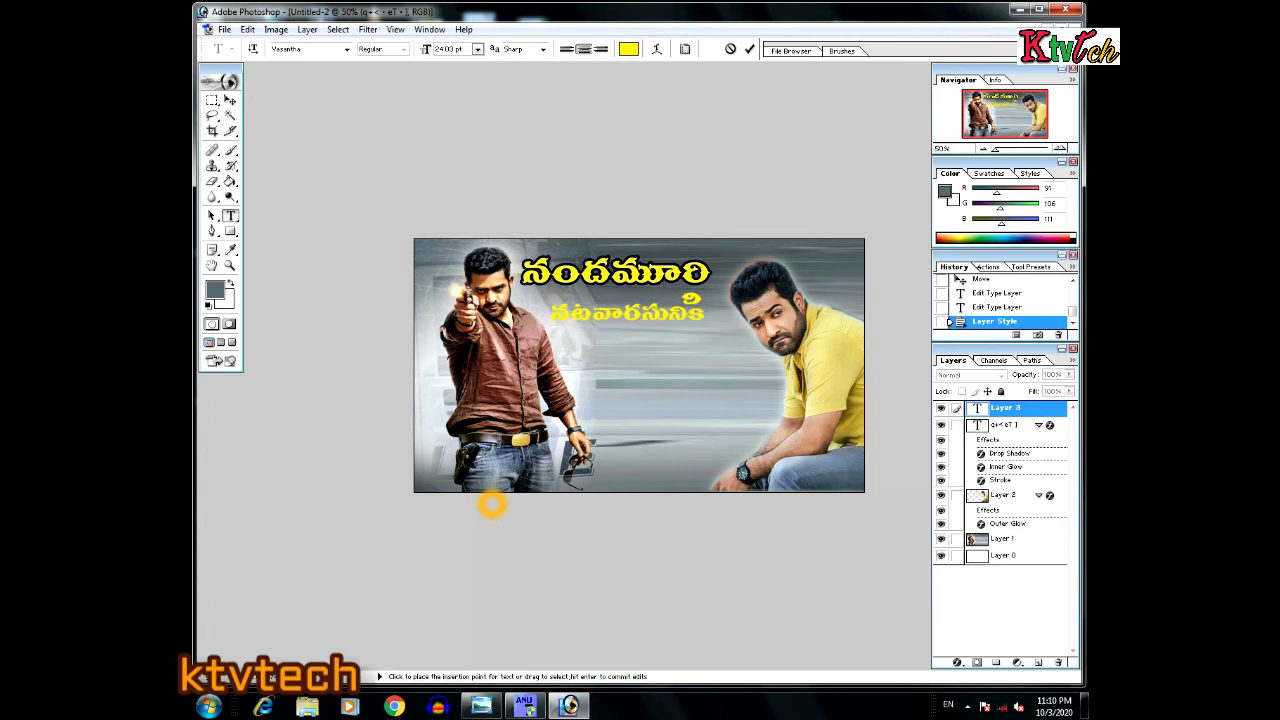
{"action": "key", "text": "shift+Left"}
{"action": "key", "text": "BackSpace"}
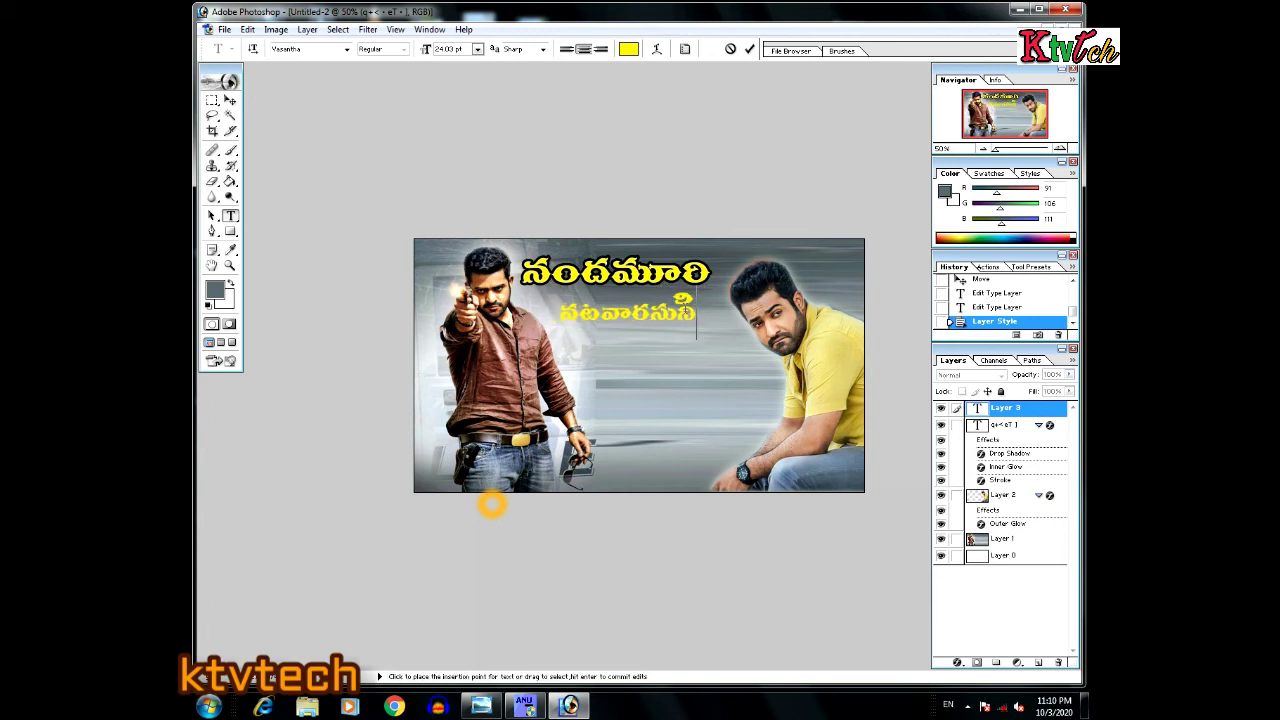
{"action": "key", "text": "BackSpace"}
{"action": "key", "text": "shift+Left"}
{"action": "key", "text": "BackSpace"}
{"action": "key", "text": "BackSpace"}
{"action": "type", "text": "నికి"}
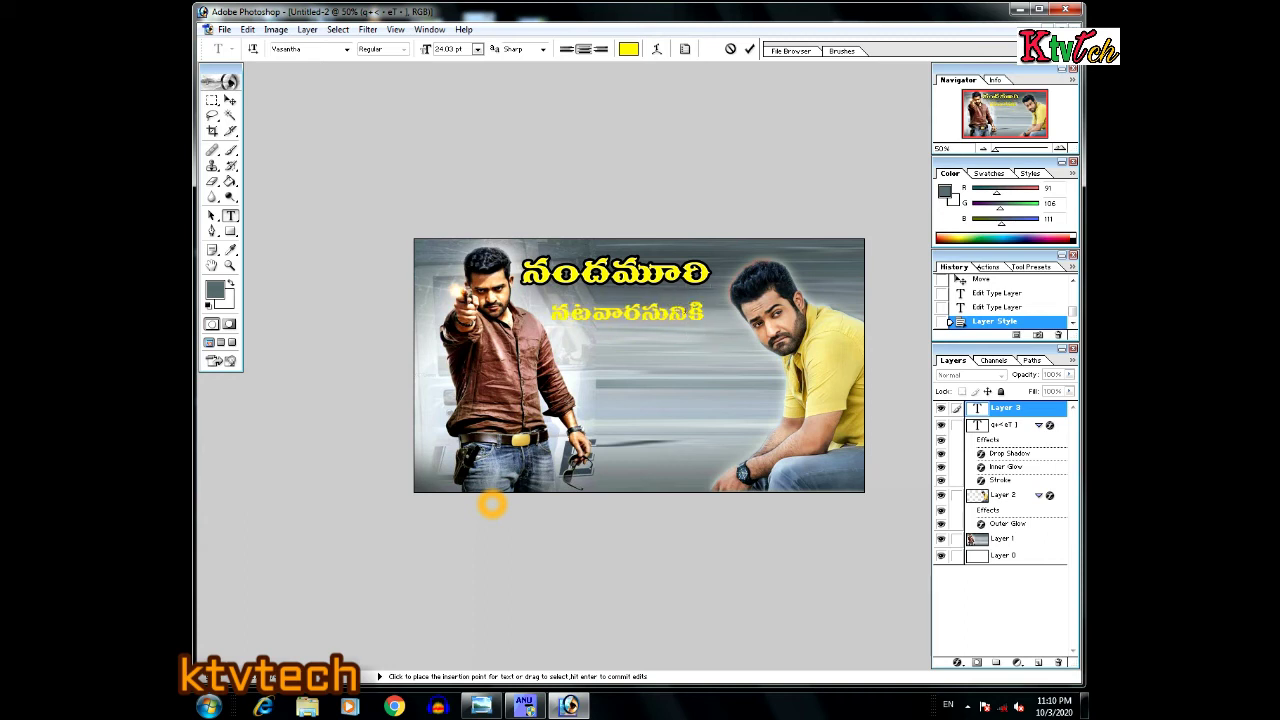
- Select the entire second line and change its font to Vasundhara
{"action": "key", "text": "shift+Left"}
{"action": "key", "text": "shift+Left"}
{"action": "key", "text": "shift+Left"}
{"action": "key", "text": "shift+Left"}
{"action": "key", "text": "shift+Left"}
{"action": "key", "text": "shift+Left"}
{"action": "key", "text": "shift+Left"}
{"action": "key", "text": "shift+Left"}
{"action": "key", "text": "shift+Left"}
{"action": "key", "text": "shift+Left"}
{"action": "key", "text": "shift+Left"}
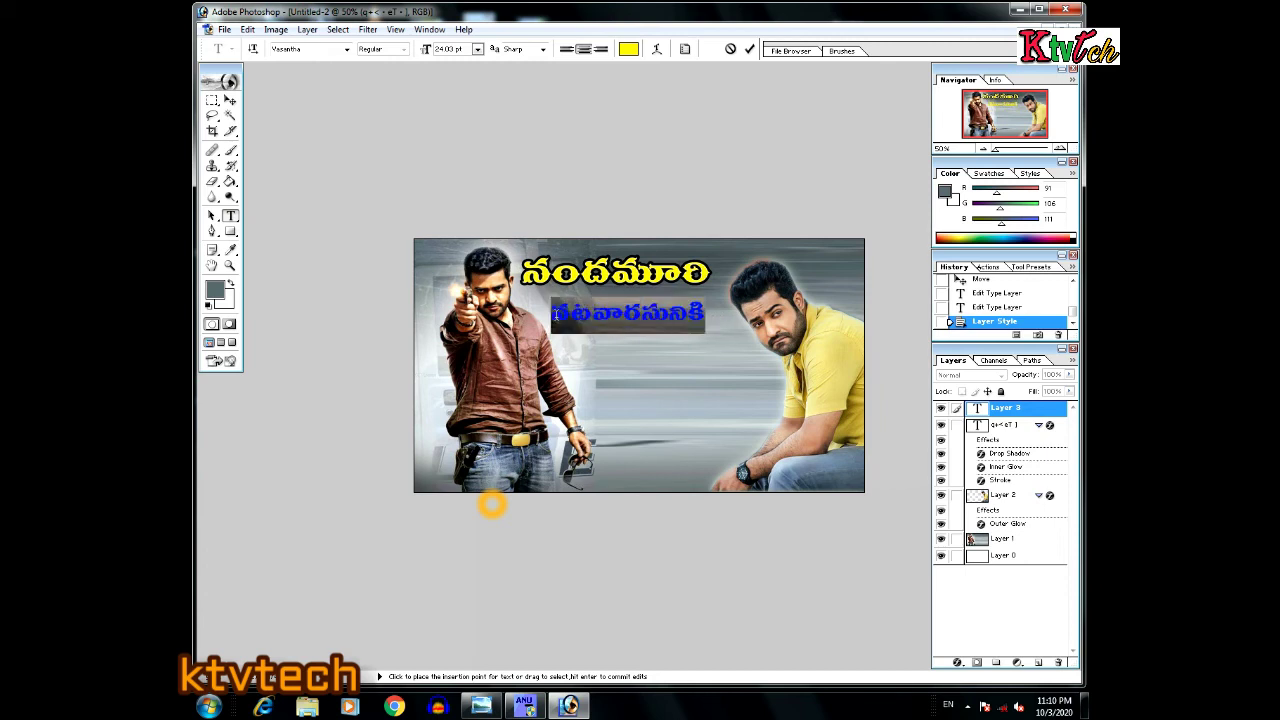
{"action": "left_click", "coordinate": [346, 49]}
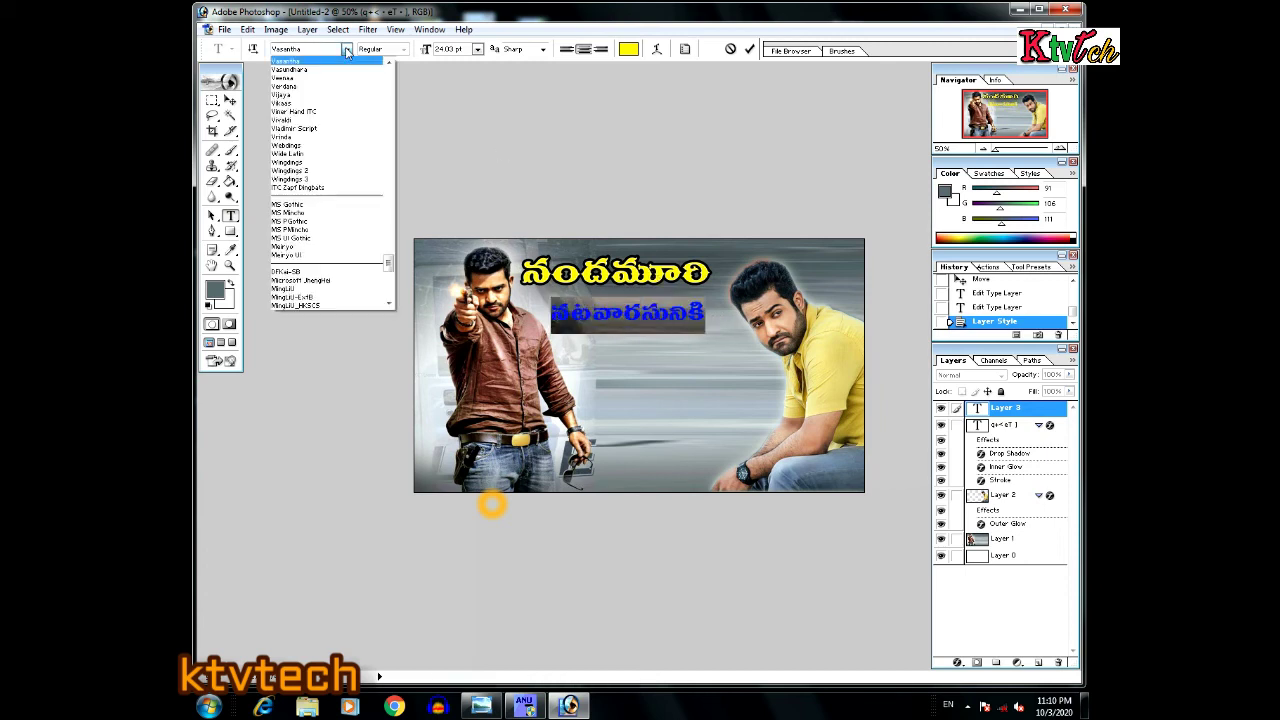
{"action": "left_click", "coordinate": [344, 70]}
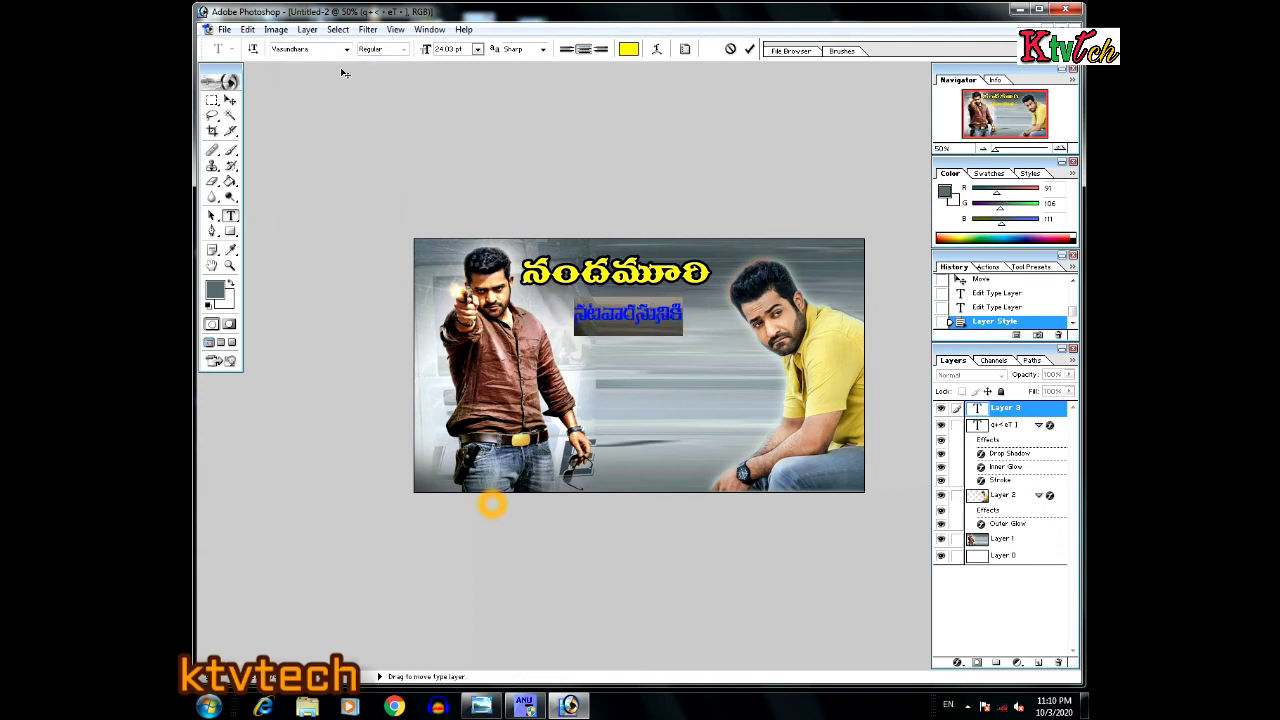
- Enlarge the second line of text to 34.03 pt
{"action": "left_click", "coordinate": [624, 318]}
{"action": "left_click_drag", "start_coordinate": [685, 315], "coordinate": [568, 310]}
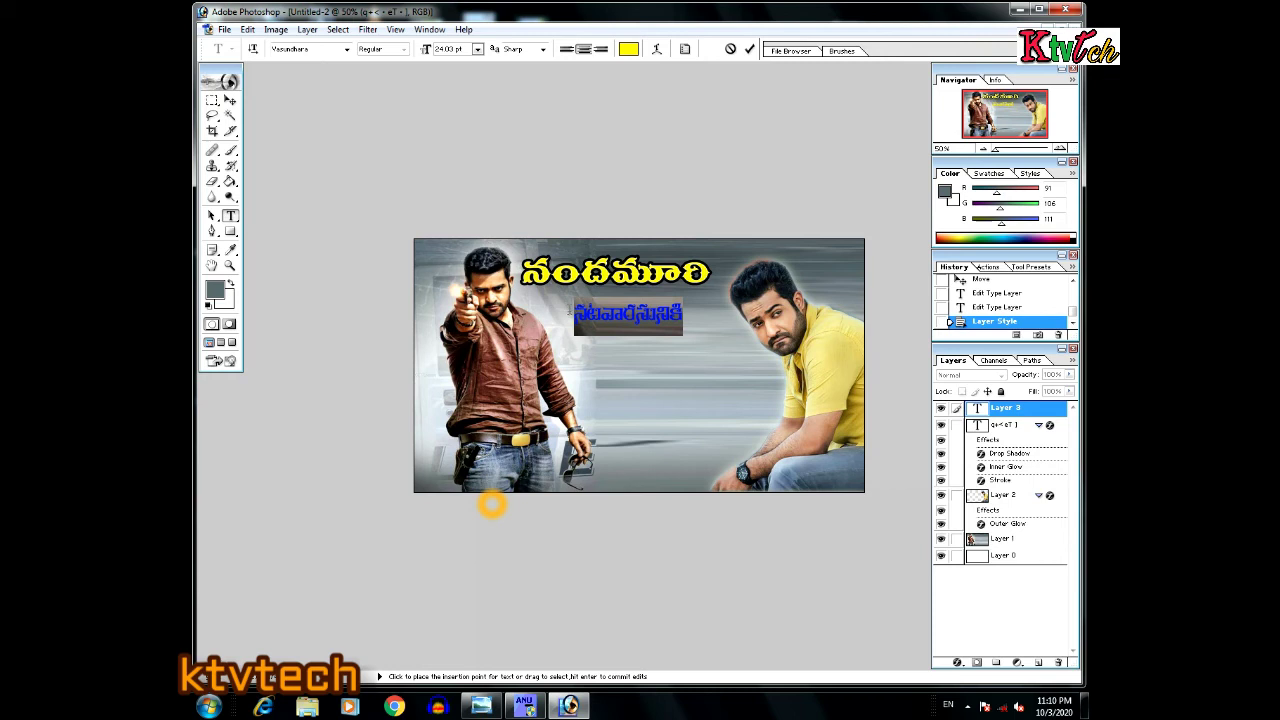
{"action": "key", "text": "ctrl+shift+period"}
{"action": "key", "text": "ctrl+shift+period"}
{"action": "key", "text": "ctrl+shift+period"}
{"action": "key", "text": "ctrl+shift+period"}
{"action": "key", "text": "ctrl+shift+period"}
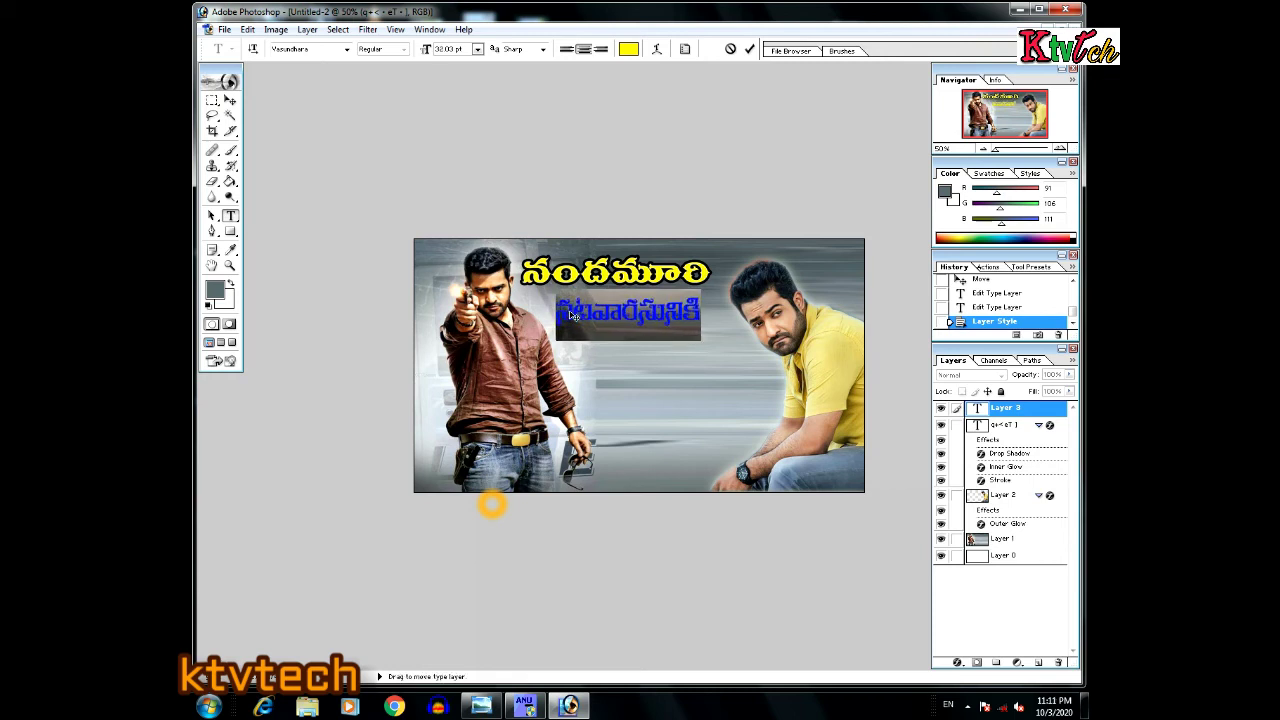
{"action": "key", "text": "Right"}
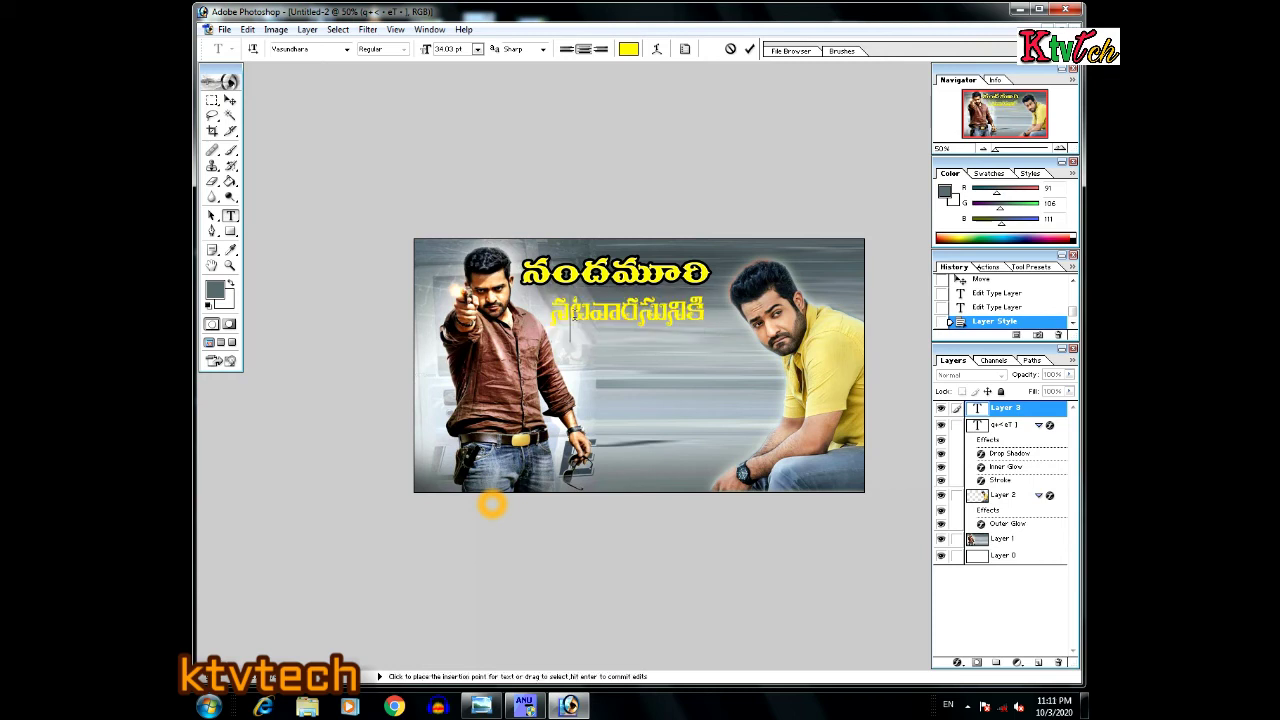
- Recolor the second line bright red (FA0718) and commit the text edit
{"action": "key", "text": "shift+Home"}
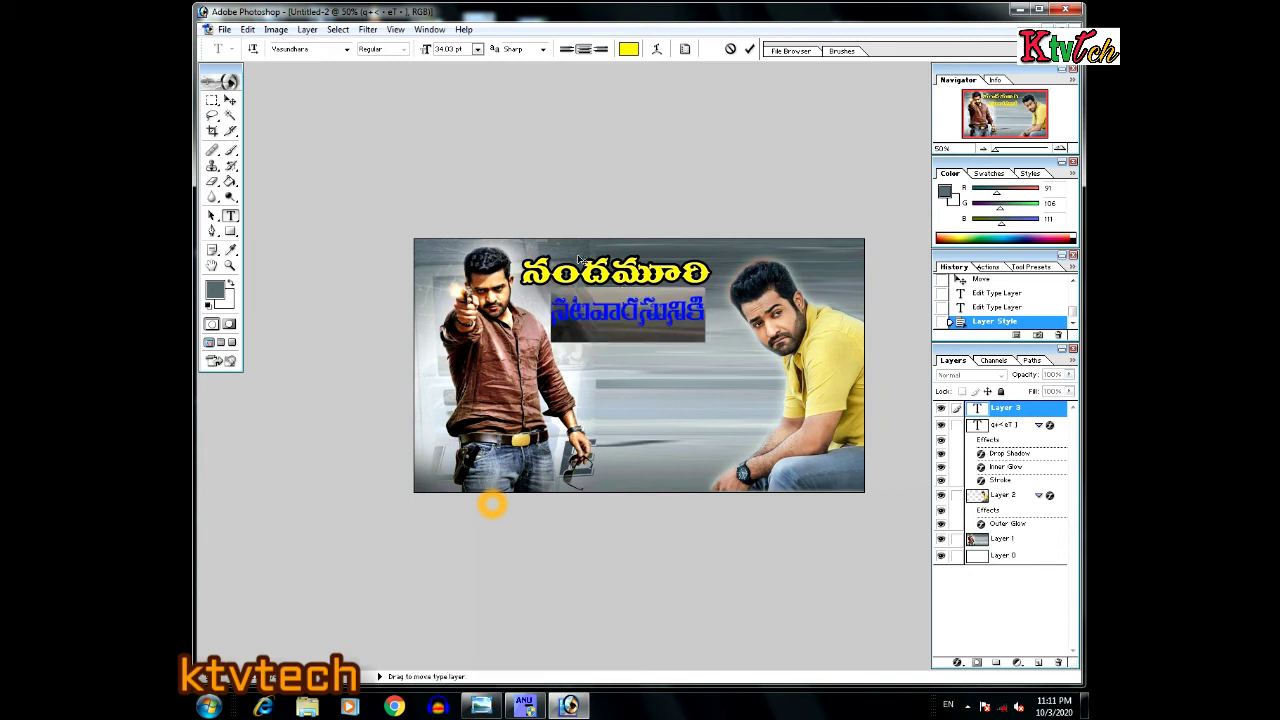
{"action": "left_click", "coordinate": [628, 49]}
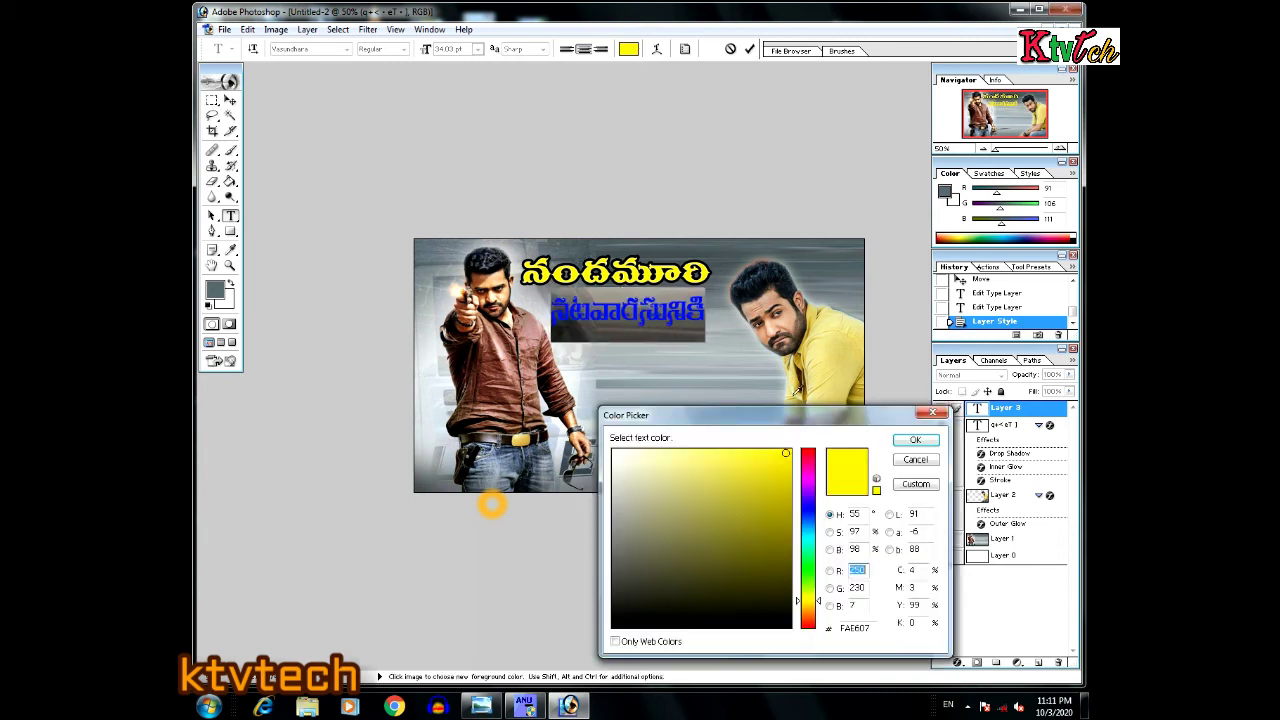
{"action": "left_click", "coordinate": [809, 454]}
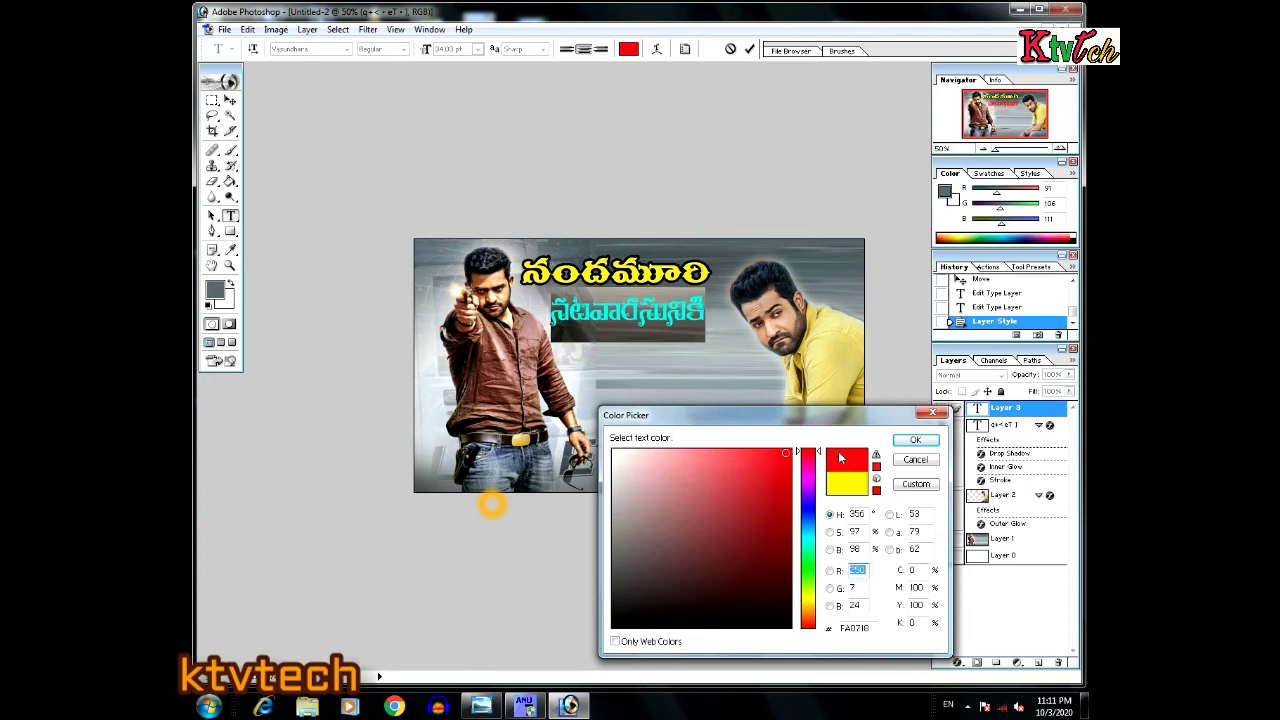
{"action": "left_click", "coordinate": [915, 440]}
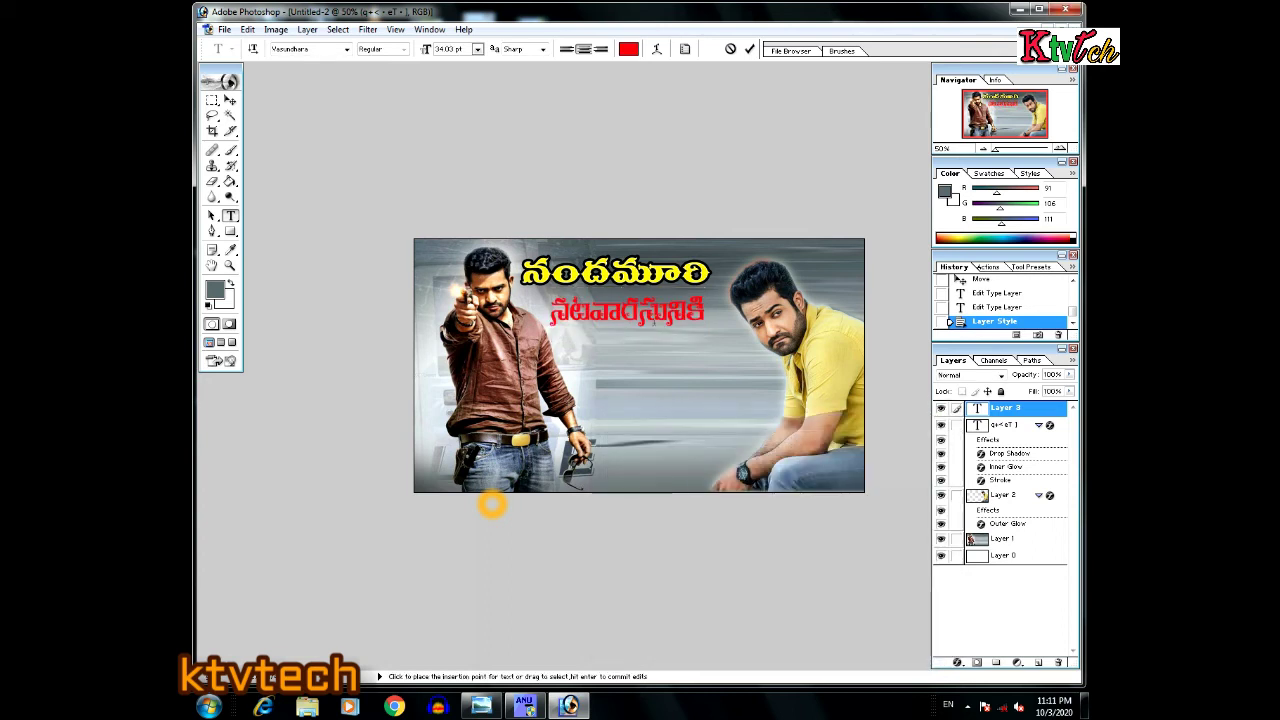
{"action": "left_click", "coordinate": [1003, 413]}
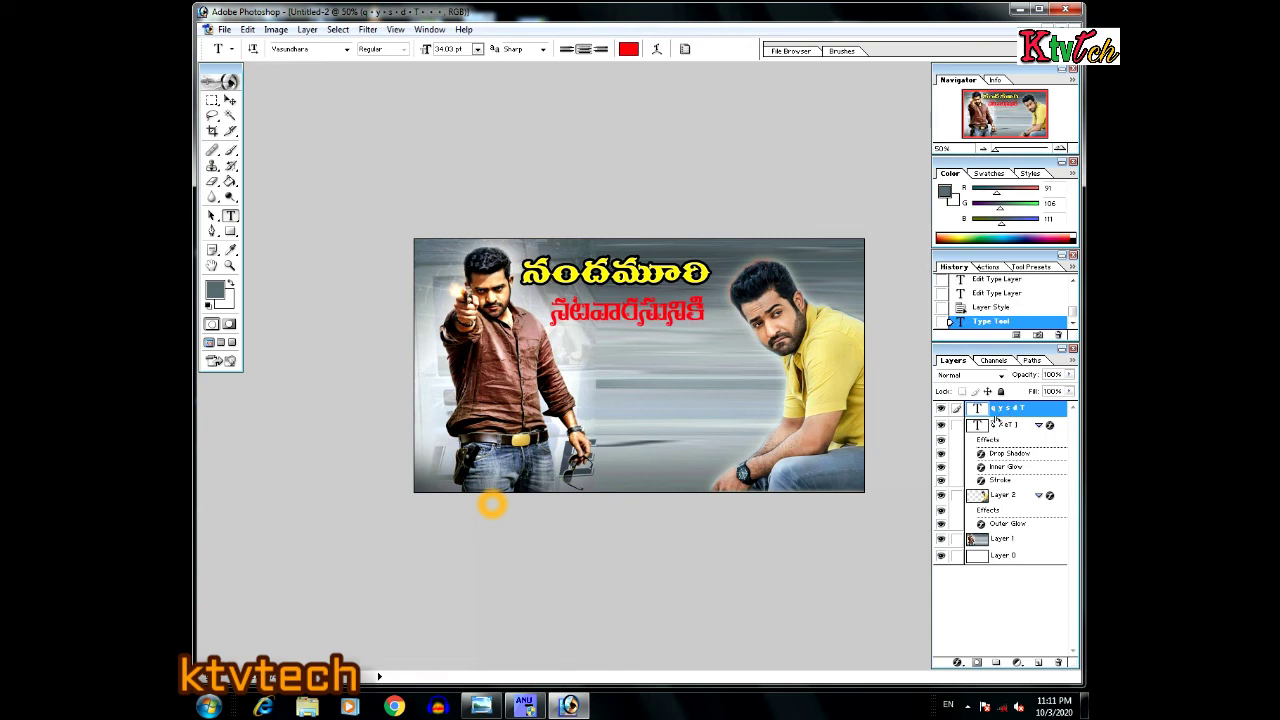
- Apply a drop shadow to the red text layer, increasing its size and raising the spread to about 10%
{"action": "right_click", "coordinate": [1001, 416]}
{"action": "left_click", "coordinate": [1005, 435]}
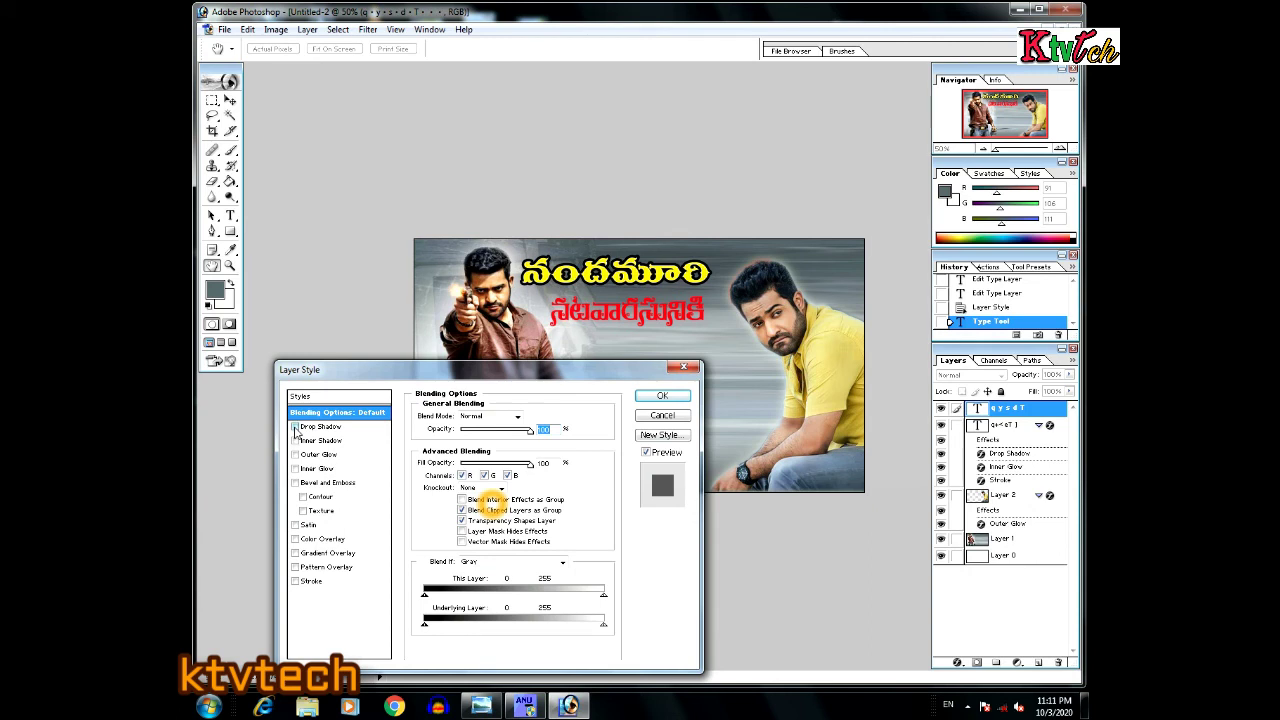
{"action": "left_click", "coordinate": [296, 427]}
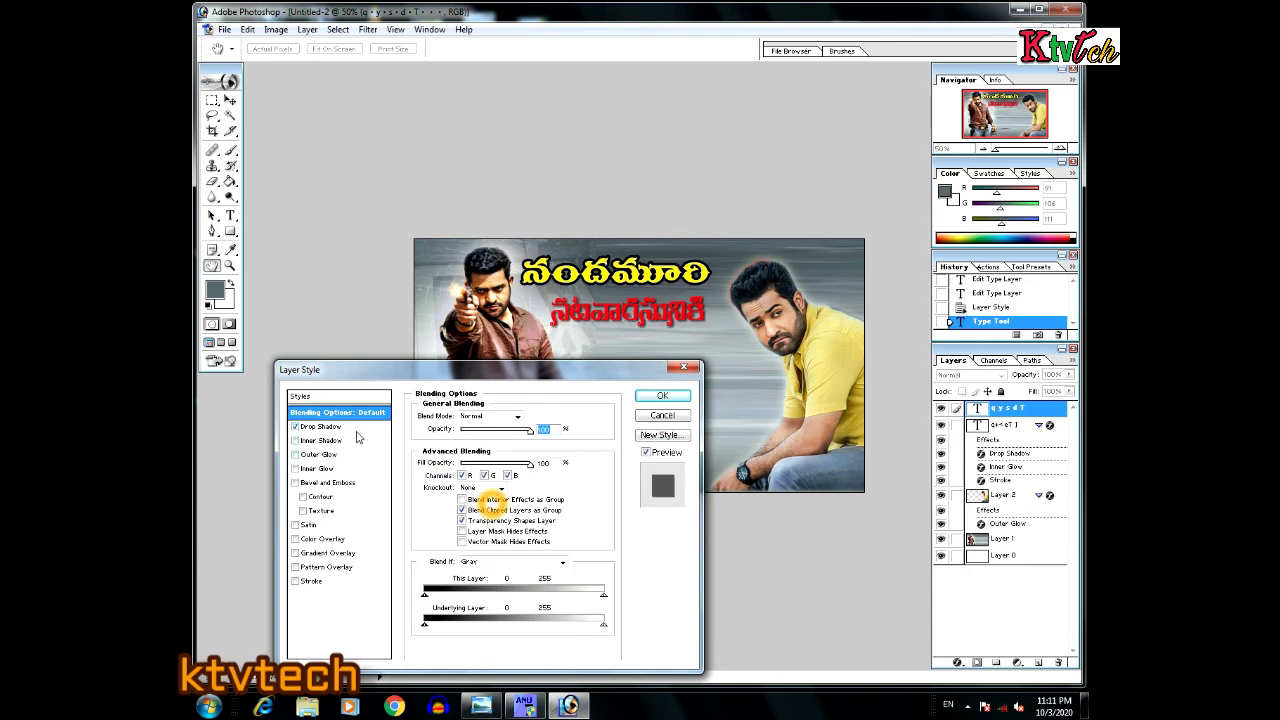
{"action": "left_click", "coordinate": [322, 426]}
{"action": "mouse_move", "coordinate": [462, 500]}
{"action": "left_mouse_down"}
{"action": "mouse_move", "coordinate": [476, 502]}
{"action": "mouse_move", "coordinate": [468, 490]}
{"action": "left_mouse_up"}
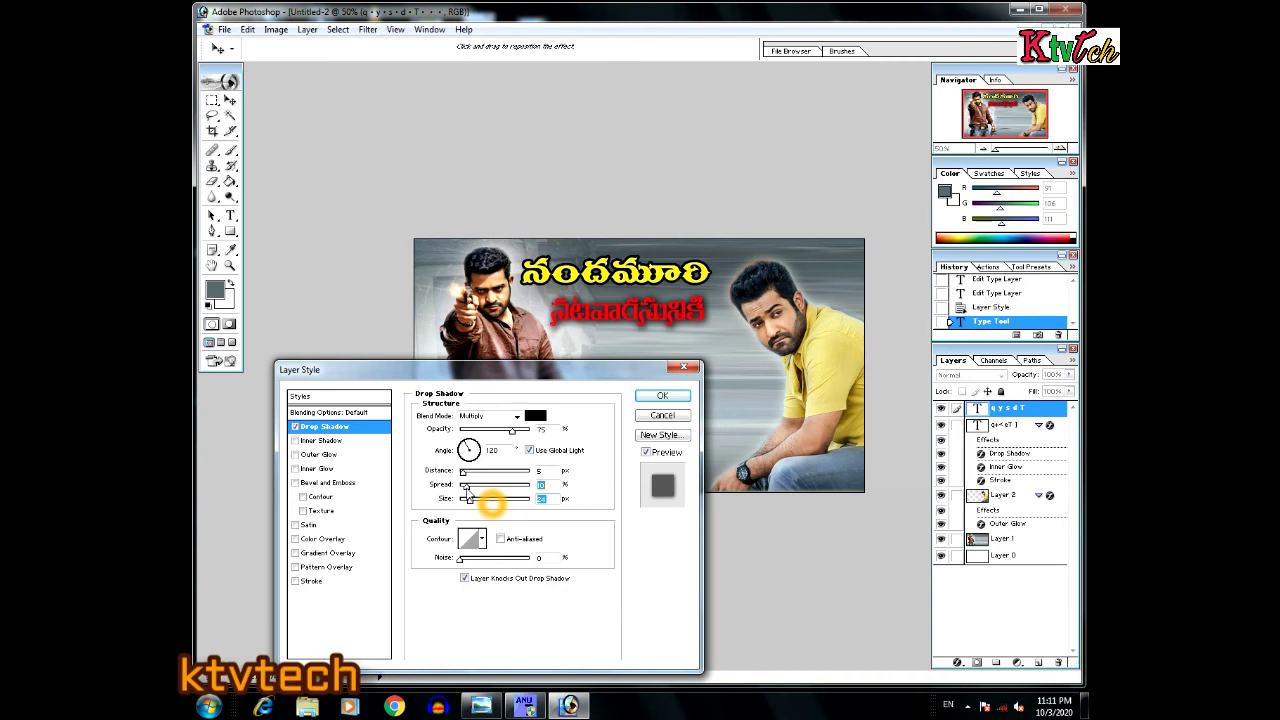
{"action": "key", "text": "Return"}
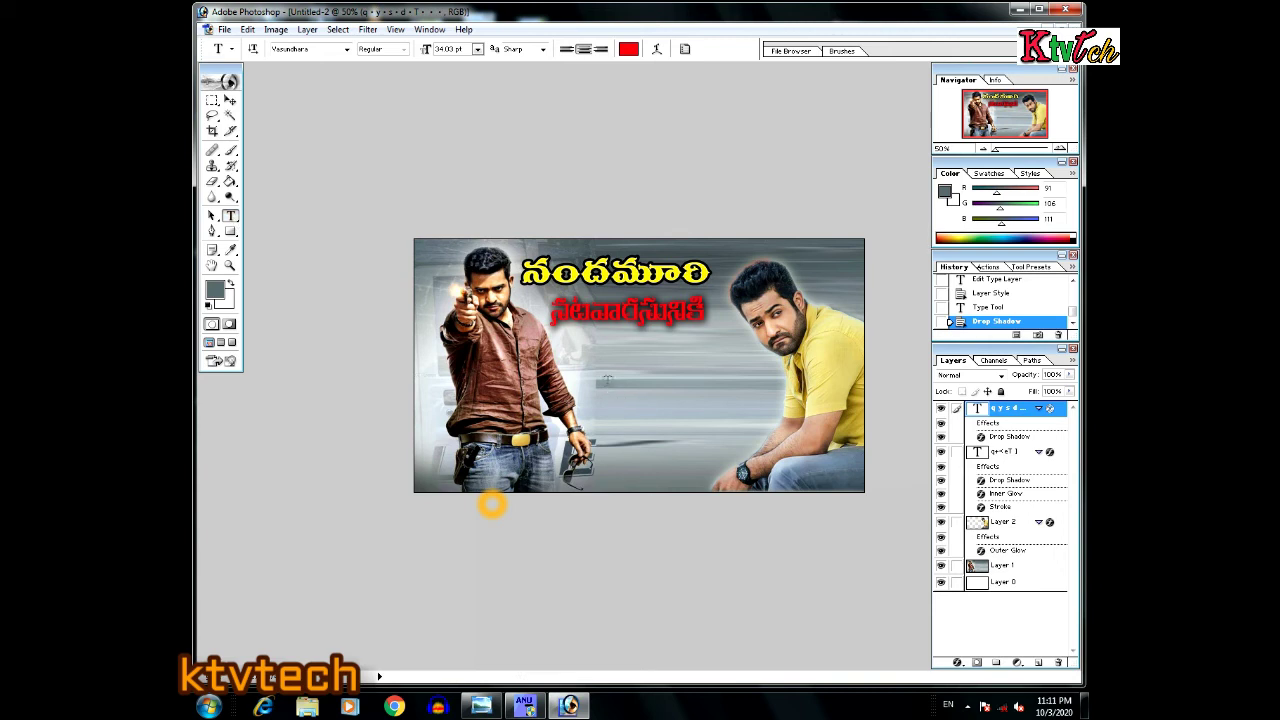
- Add the two-line greeting "జన్మదిన" / "శుభాకాంక్షలు" and position it below the red line between the two men
{"action": "left_click", "coordinate": [607, 380]}
{"action": "type", "text": "జన్మదిన"}
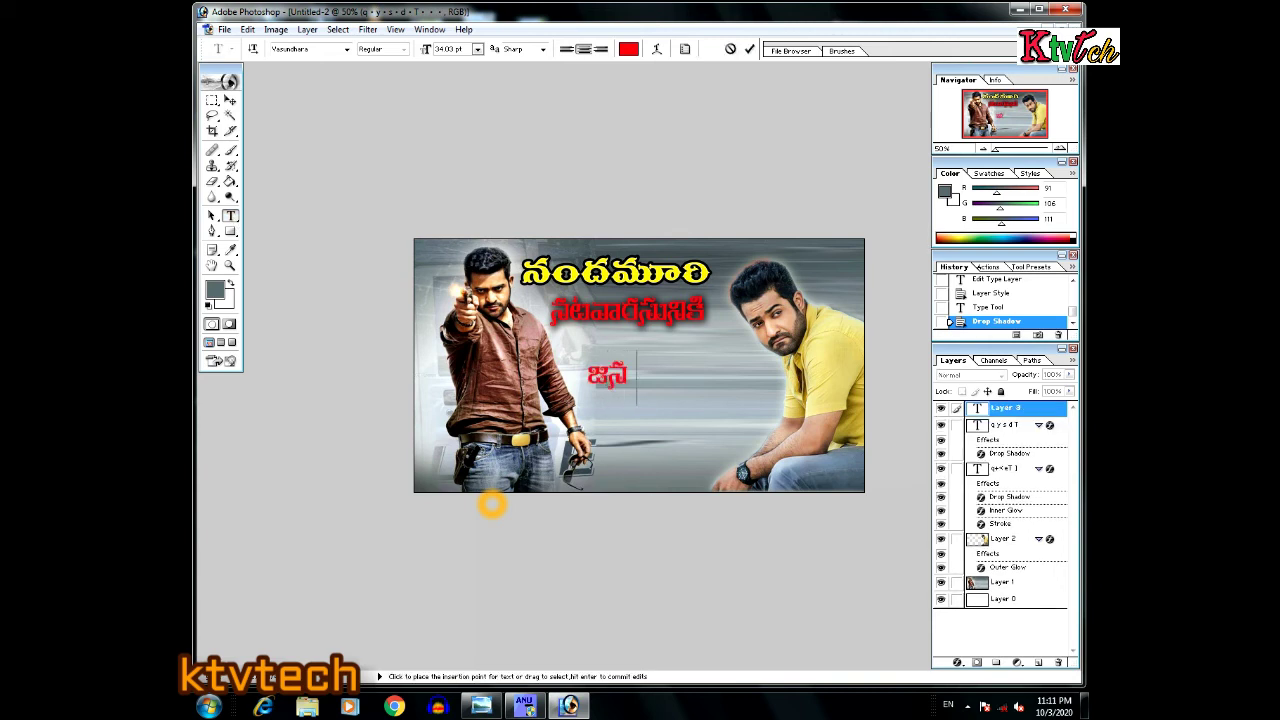
{"action": "key", "text": "Return"}
{"action": "type", "text": "శుభాకాంక్షలు"}
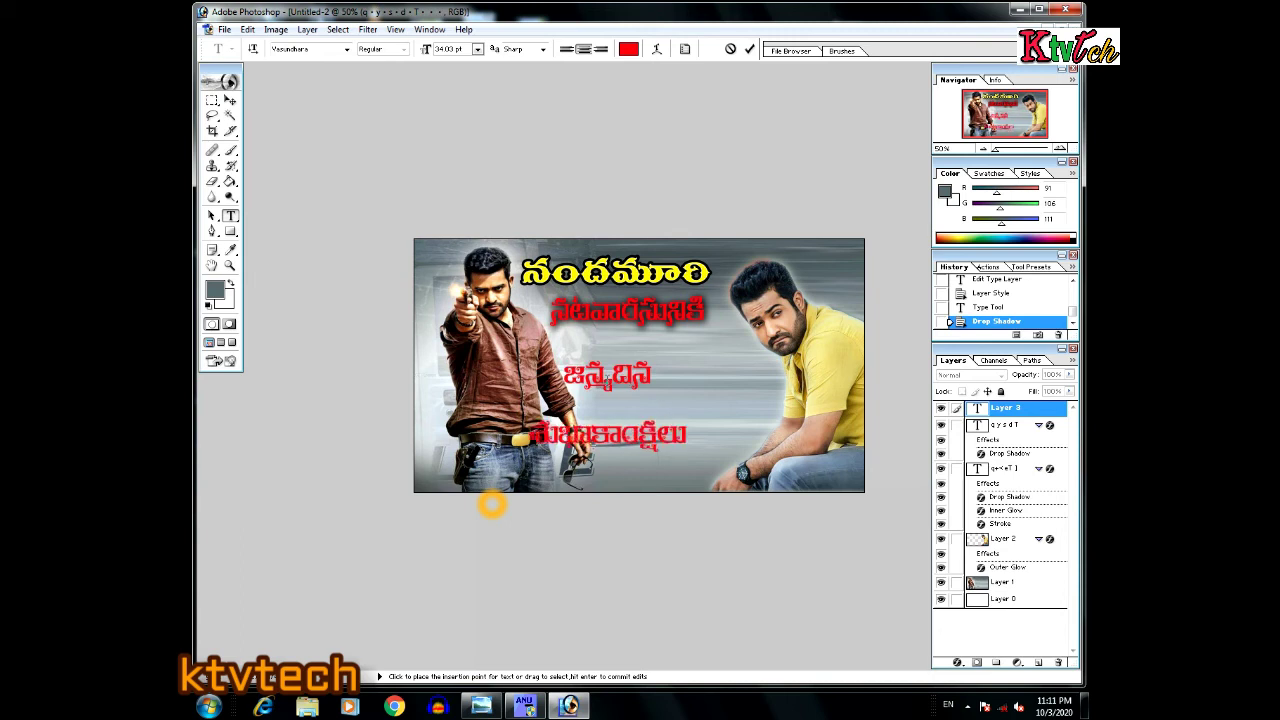
{"action": "left_click_drag", "start_coordinate": [637, 344], "coordinate": [674, 332]}
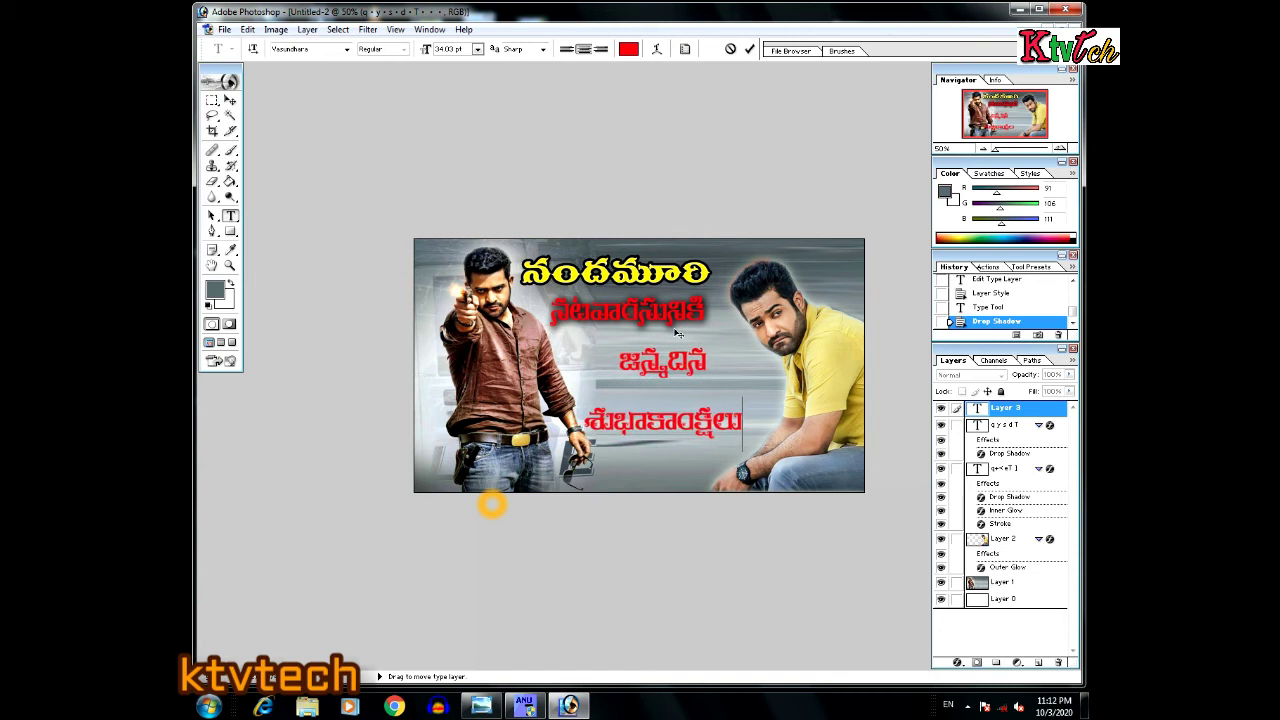
- Change the font of the greeting's first line "జన్మదిన" to Tejafont
{"action": "left_click_drag", "start_coordinate": [743, 424], "coordinate": [664, 362]}
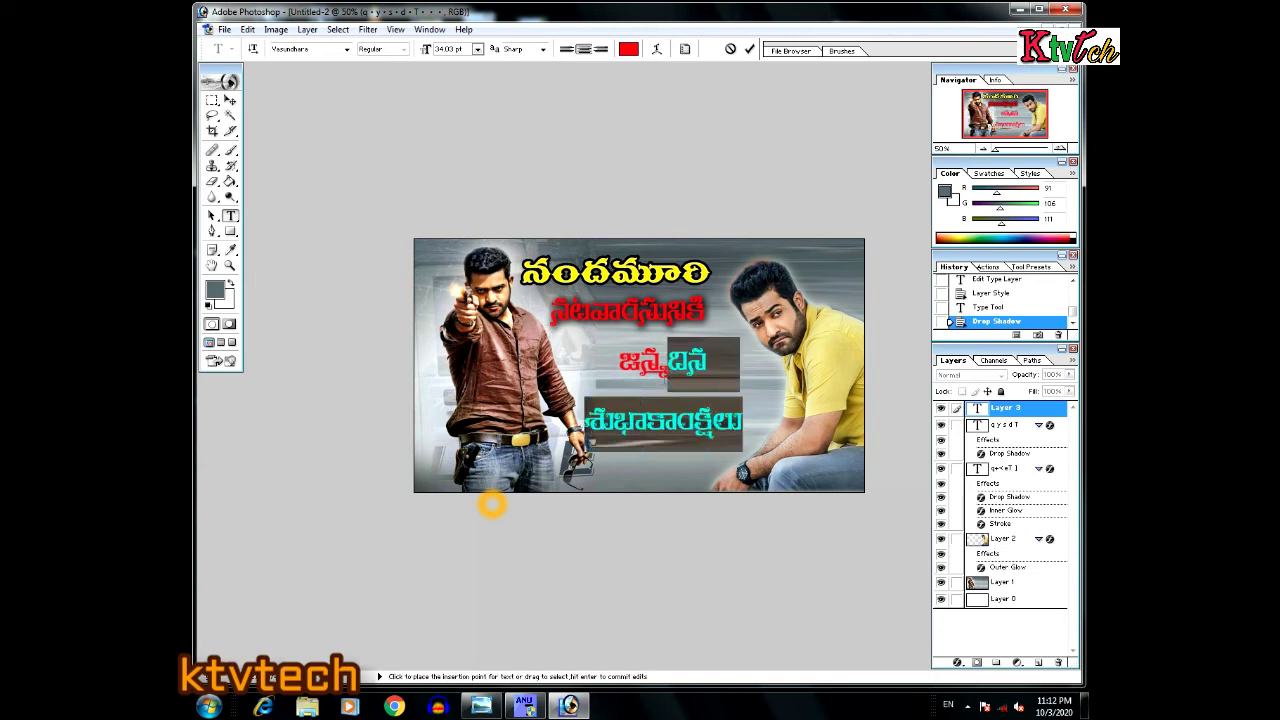
{"action": "left_click", "coordinate": [668, 362]}
{"action": "key", "text": "shift+Left"}
{"action": "key", "text": "shift+Left"}
{"action": "key", "text": "shift+Left"}
{"action": "key", "text": "shift+Left"}
{"action": "key", "text": "shift+Left"}
{"action": "key", "text": "shift+Left"}
{"action": "key", "text": "shift+Left"}
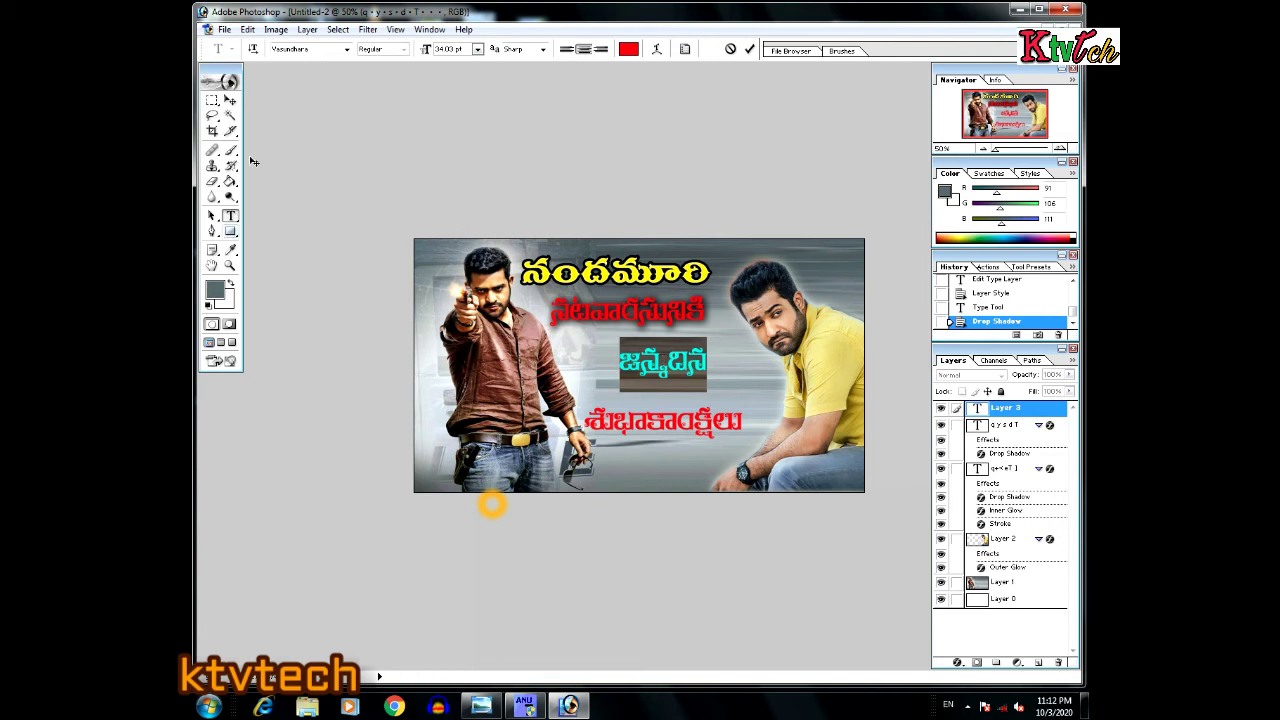
{"action": "left_click", "coordinate": [346, 49]}
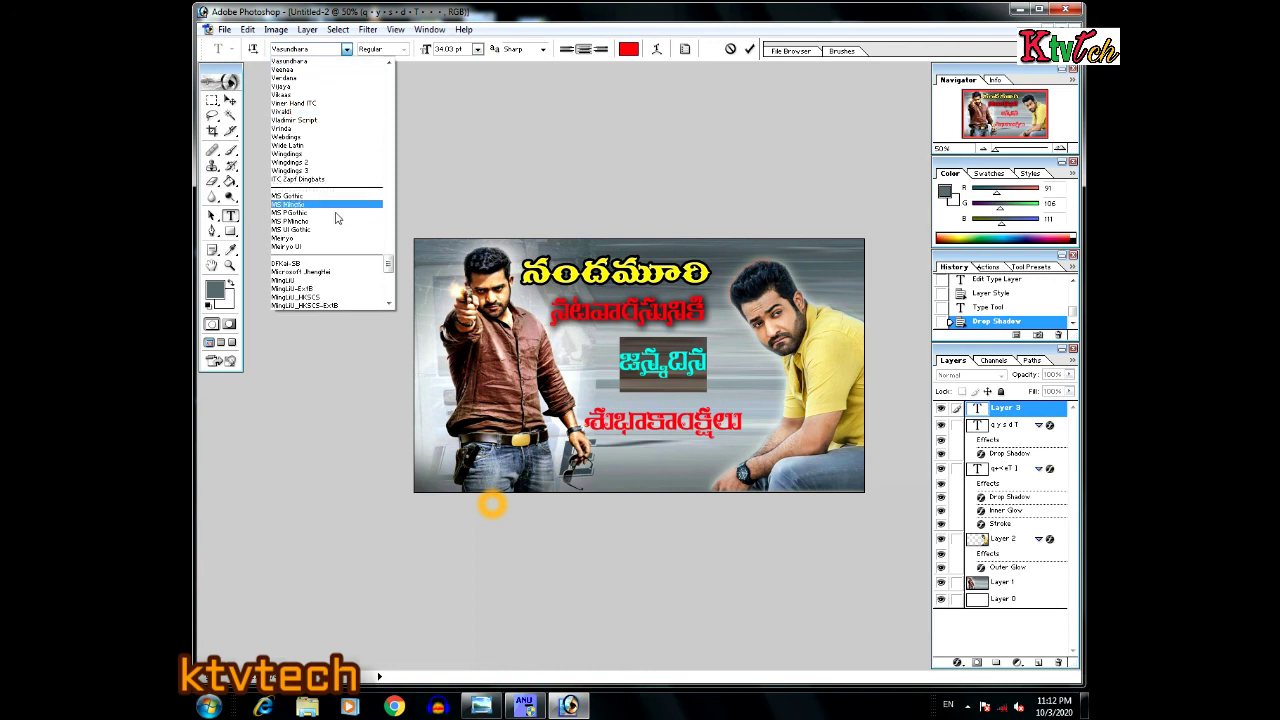
{"action": "scroll", "coordinate": [334, 211], "scroll_direction": "up", "scroll_amount": 4}
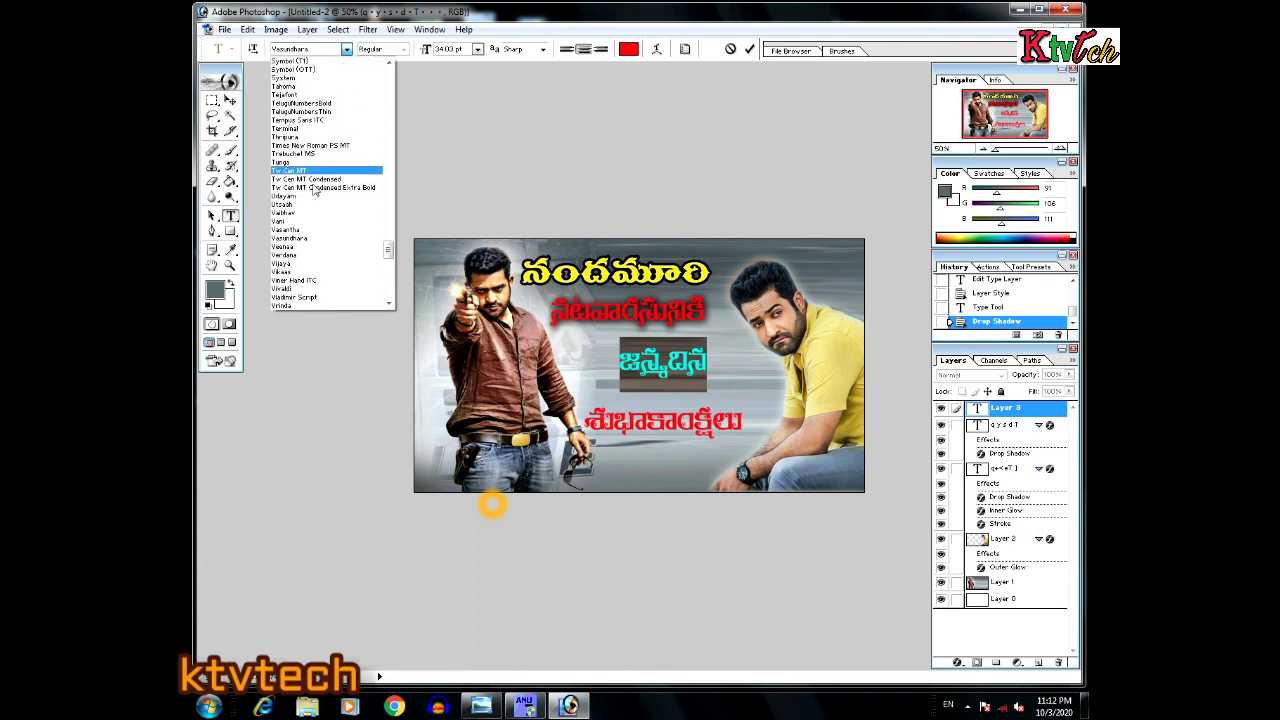
{"action": "left_click", "coordinate": [300, 95]}
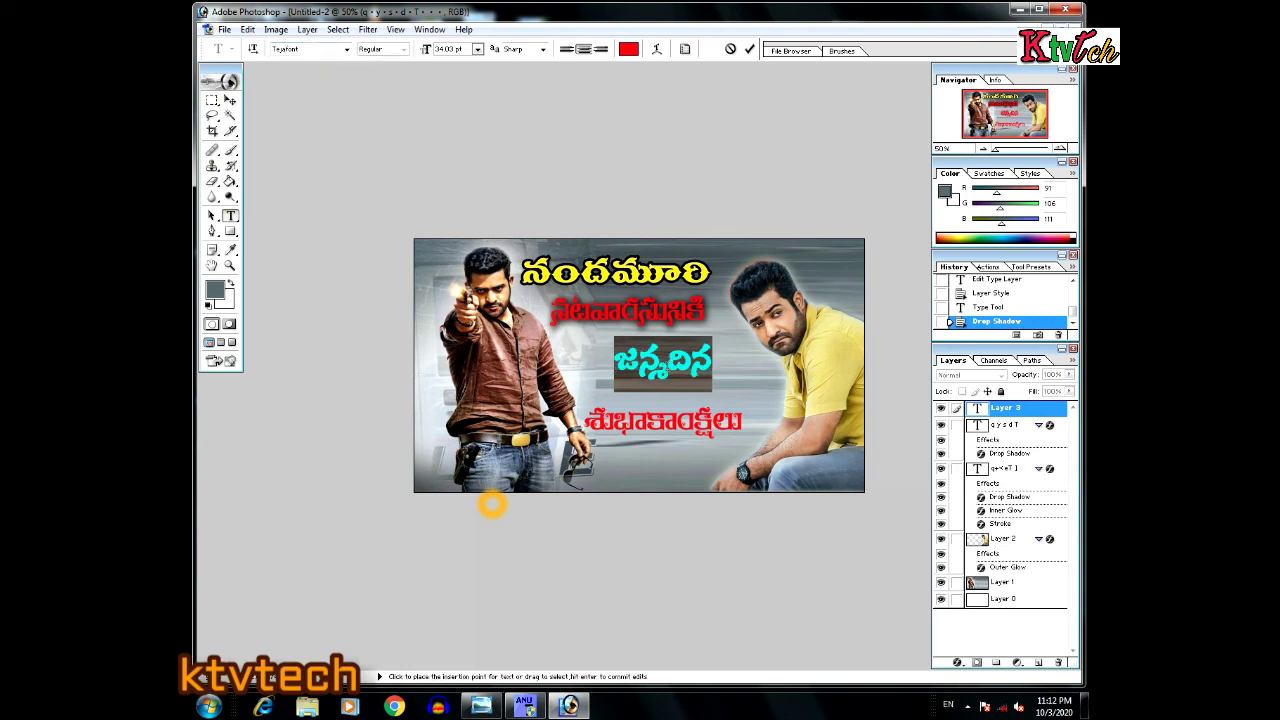
- Enlarge the greeting's first line "జన్మదిన" to 52.03 pt and commit the text edit
{"action": "key", "text": "ctrl+a"}
{"action": "key", "text": "ctrl+shift+period"}
{"action": "key", "text": "ctrl+shift+period"}
{"action": "key", "text": "ctrl+shift+period"}
{"action": "key", "text": "ctrl+shift+period"}
{"action": "key", "text": "ctrl+shift+period"}
{"action": "key", "text": "ctrl+shift+period"}
{"action": "key", "text": "ctrl+shift+period"}
{"action": "key", "text": "ctrl+shift+period"}
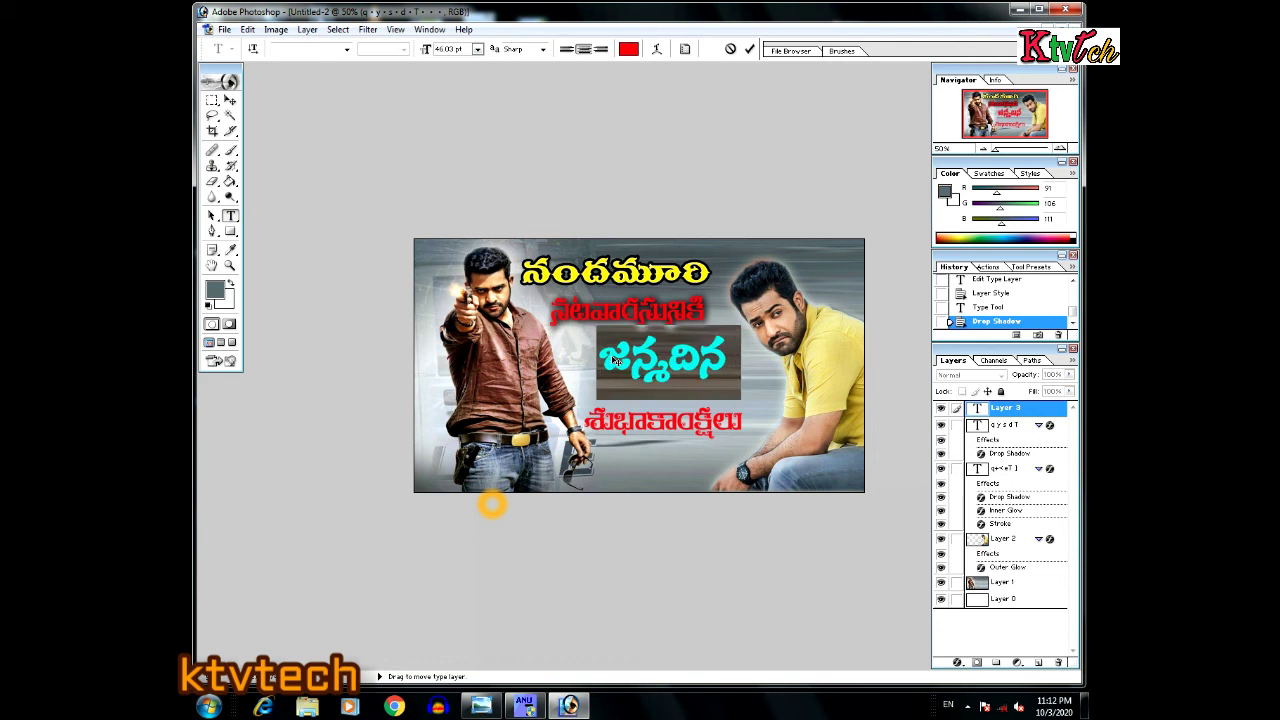
{"action": "left_click", "coordinate": [651, 302]}
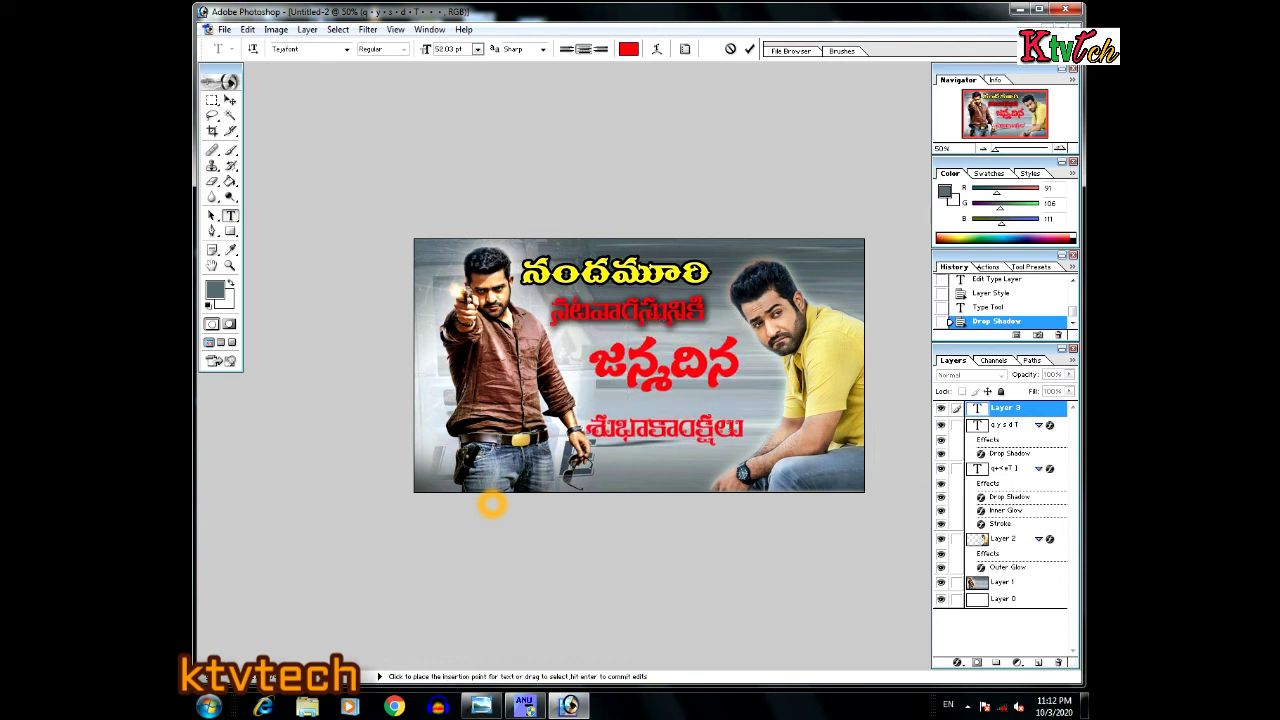
{"action": "left_click", "coordinate": [750, 50]}
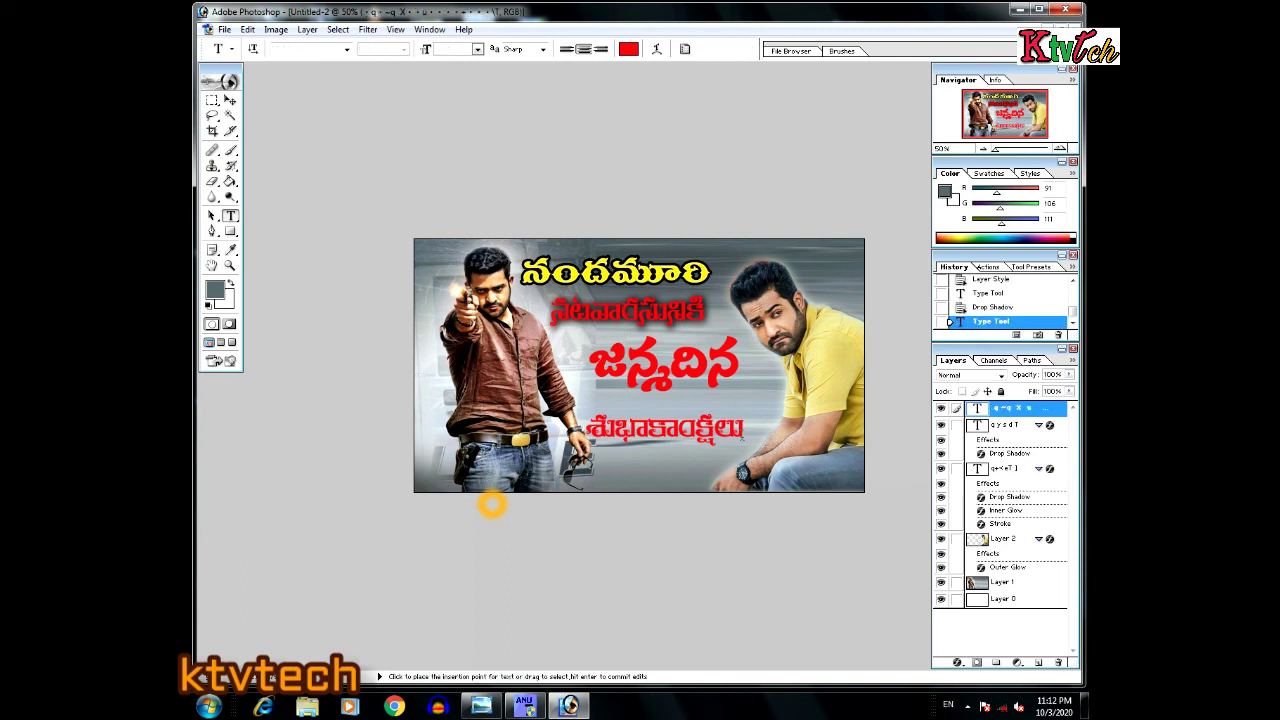
- Cut "శుభాకాంక్షలు" out of the greeting, paste it as a separate text layer, and place it below "జన్మదిన"
{"action": "left_click_drag", "start_coordinate": [746, 432], "coordinate": [586, 432]}
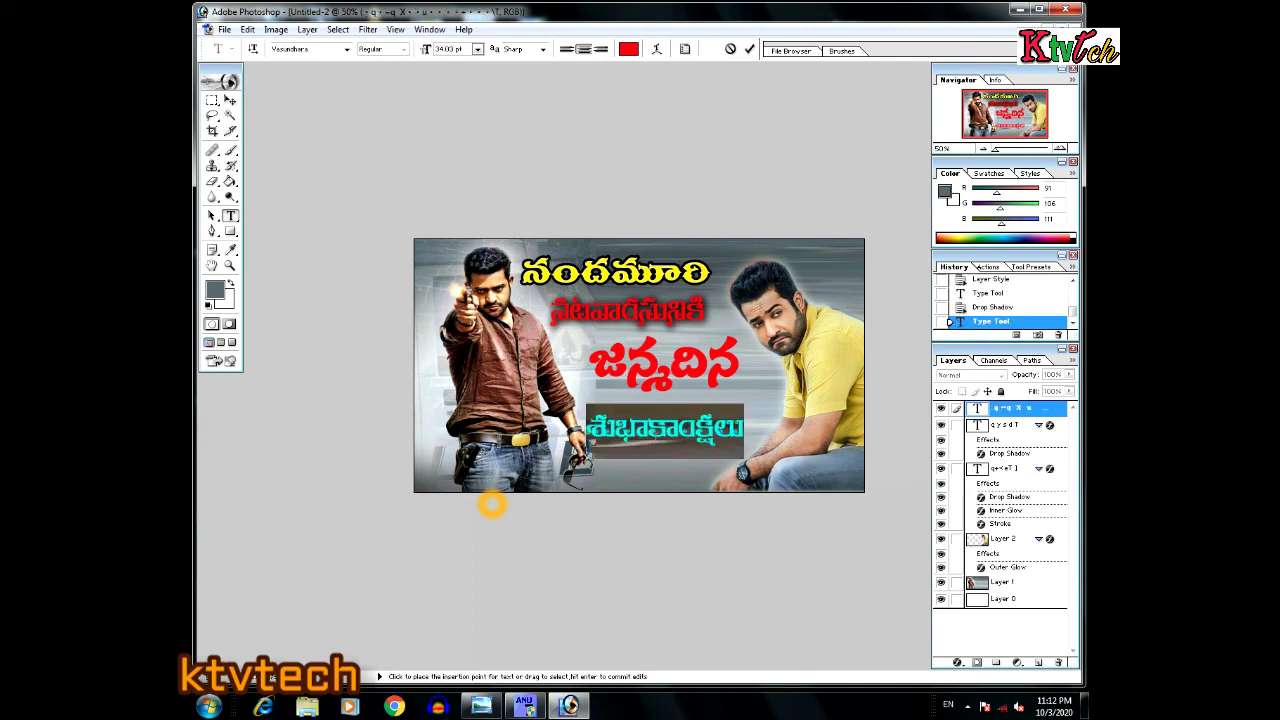
{"action": "key", "text": "BackSpace"}
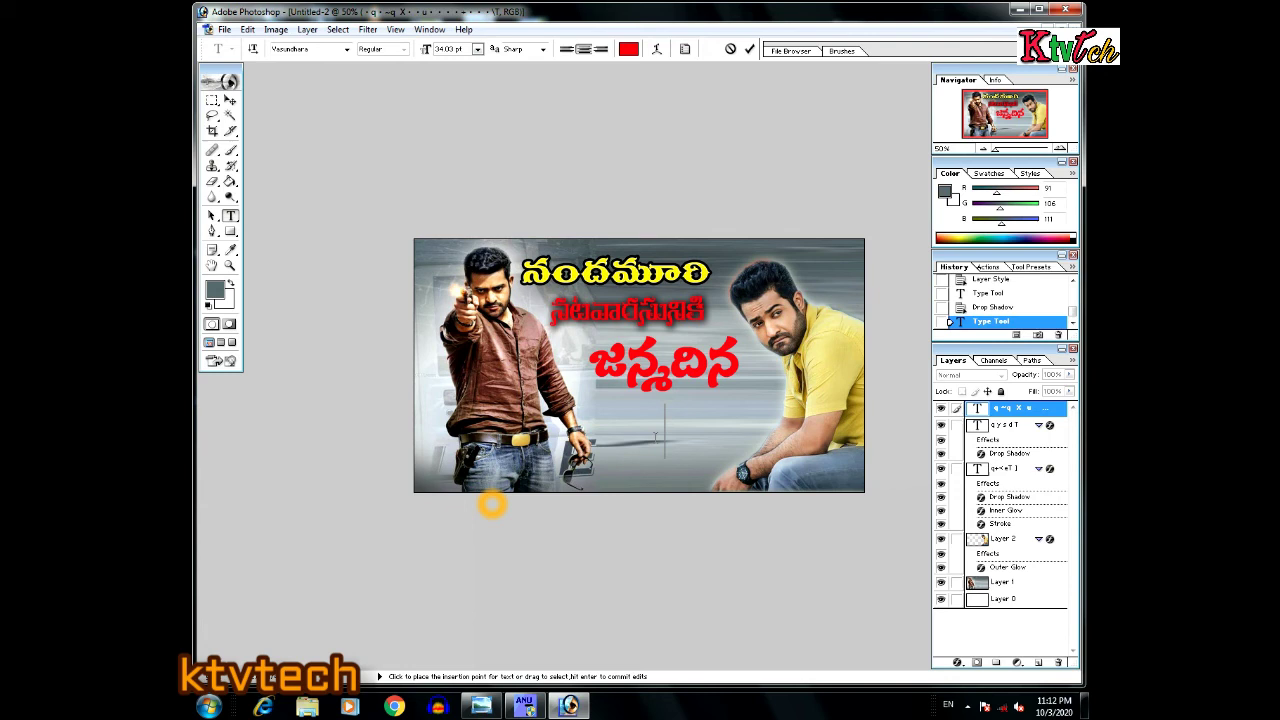
{"action": "left_click", "coordinate": [749, 48]}
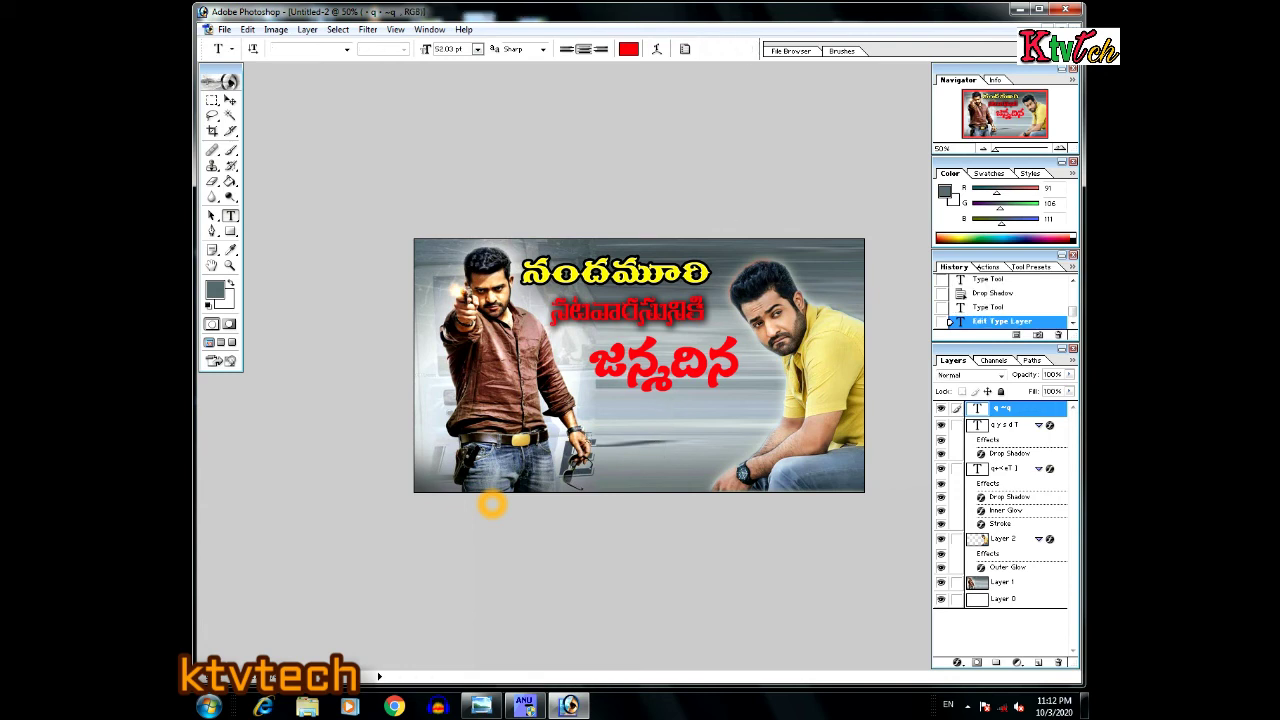
{"action": "left_click", "coordinate": [542, 468]}
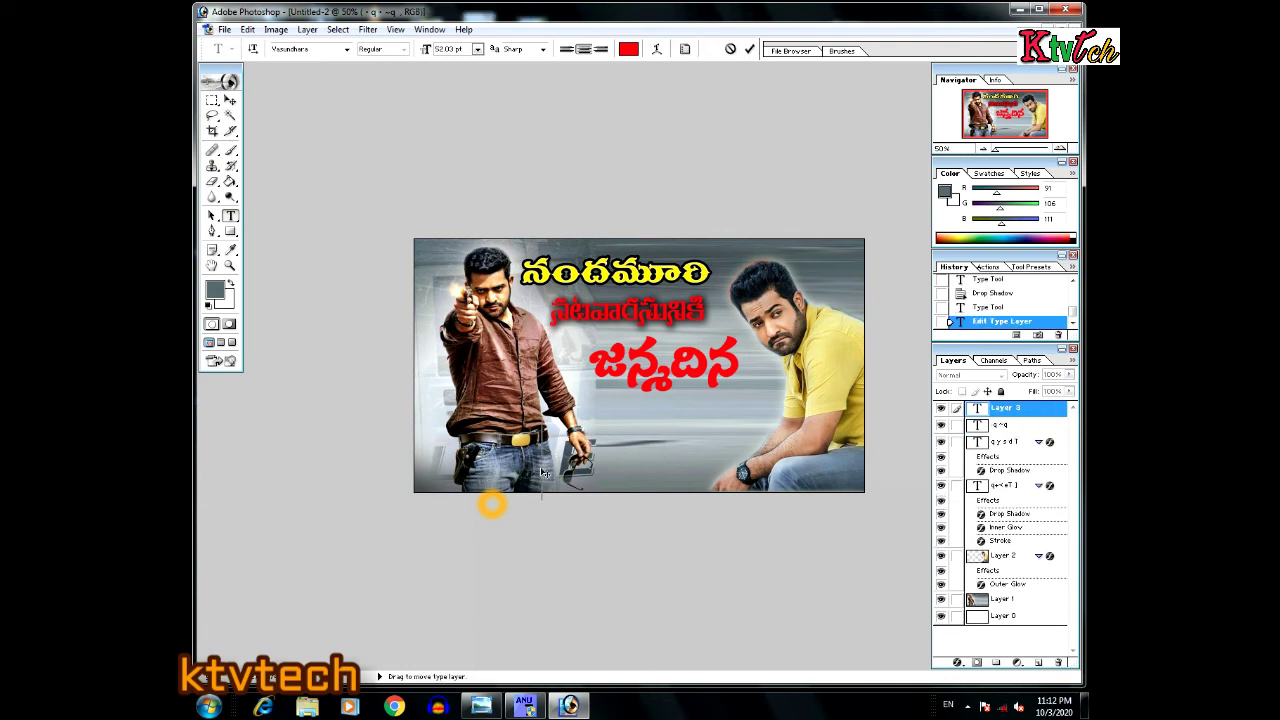
{"action": "key", "text": "ctrl+v"}
{"action": "key", "text": "ctrl+Return"}
{"action": "left_click_drag", "start_coordinate": [613, 460], "coordinate": [716, 446]}
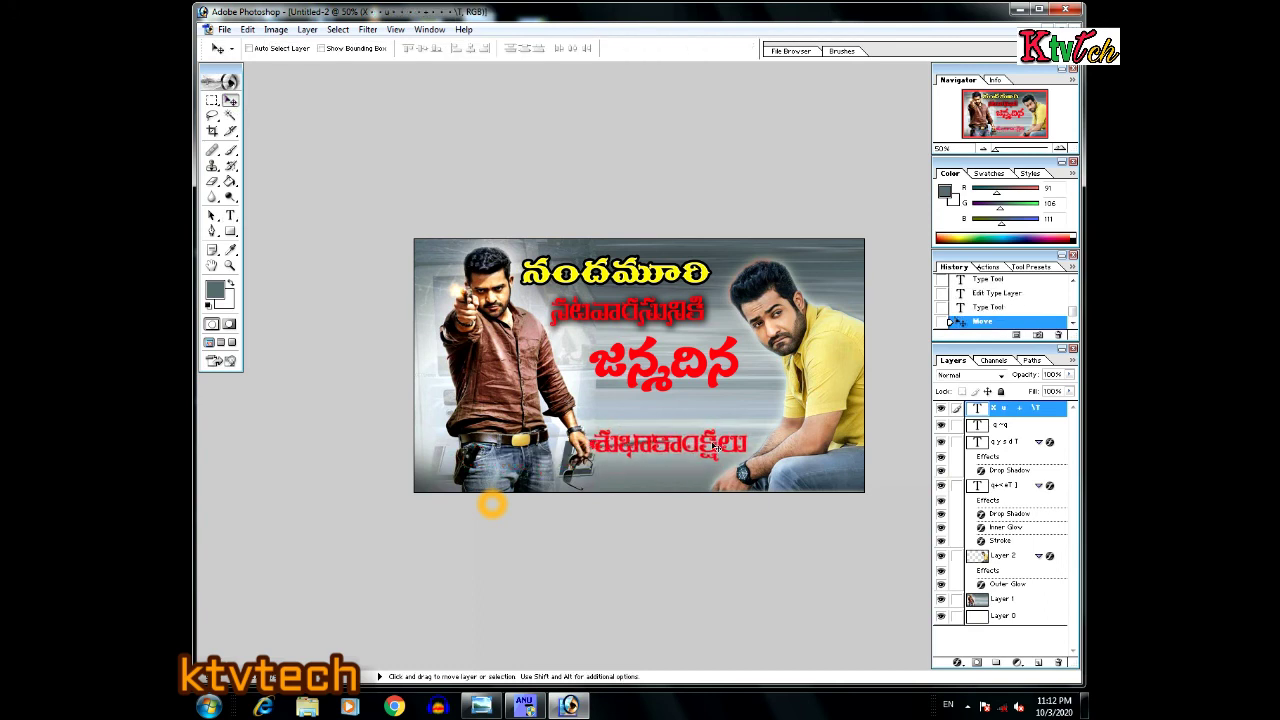
- Change the font of "శుభాకాంక్షలు" to Supriya
{"action": "left_click", "coordinate": [230, 215]}
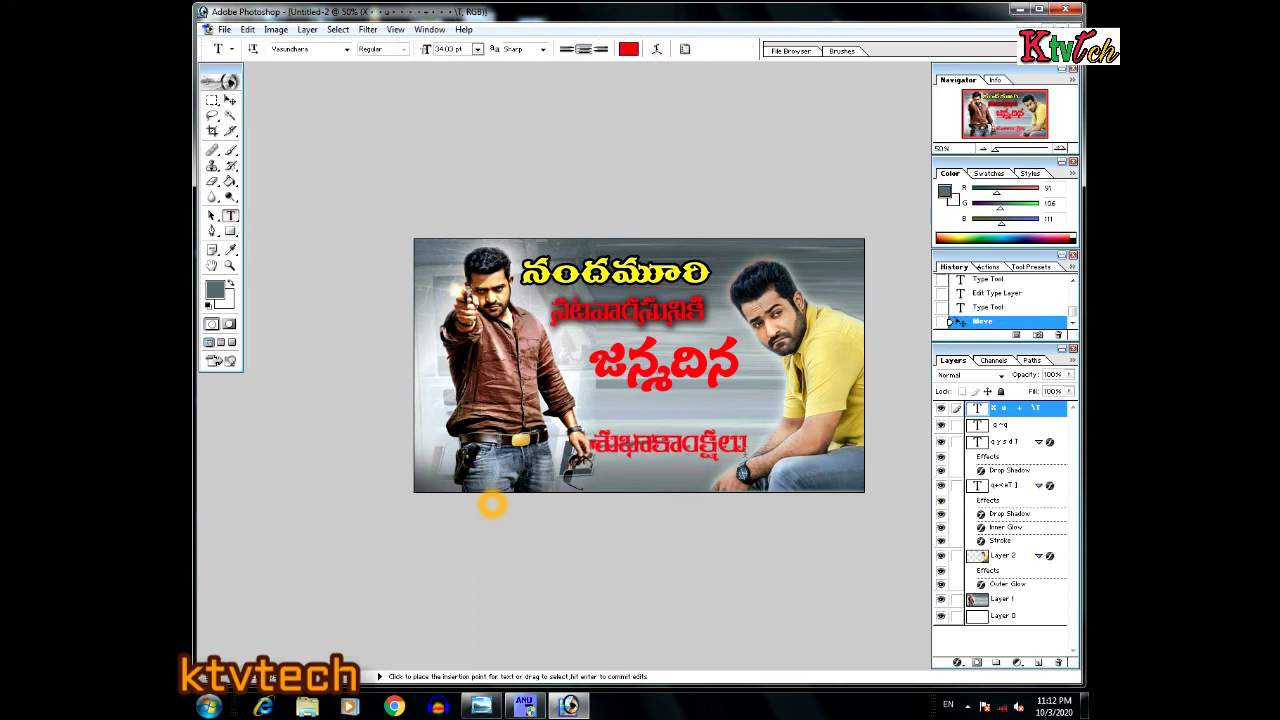
{"action": "left_click_drag", "start_coordinate": [748, 446], "coordinate": [590, 446]}
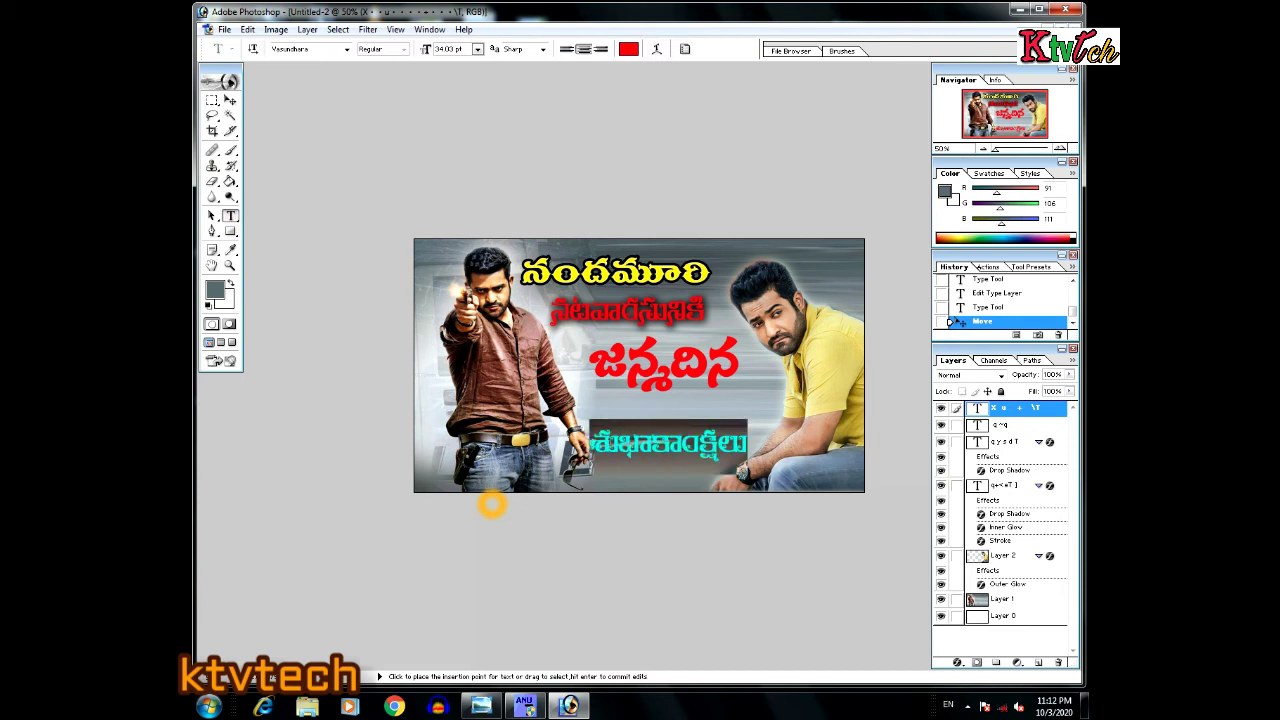
{"action": "left_click", "coordinate": [348, 50]}
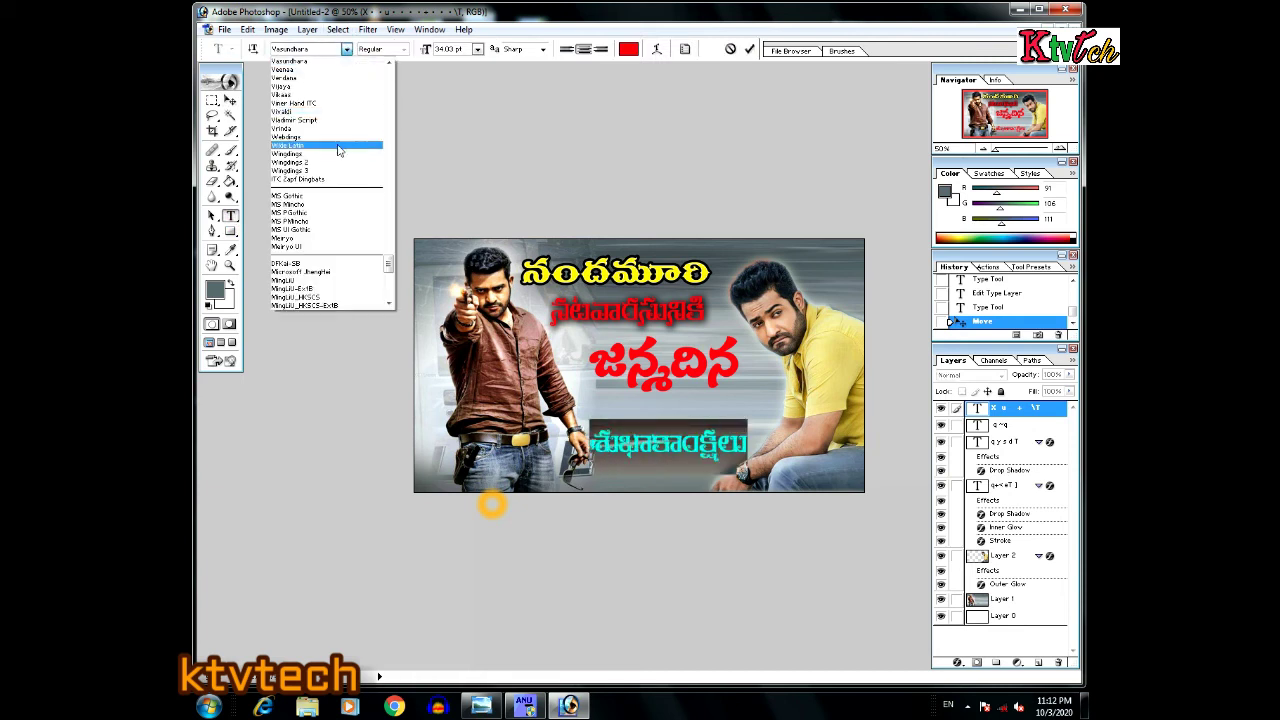
{"action": "scroll", "coordinate": [338, 150], "scroll_direction": "up", "scroll_amount": 7}
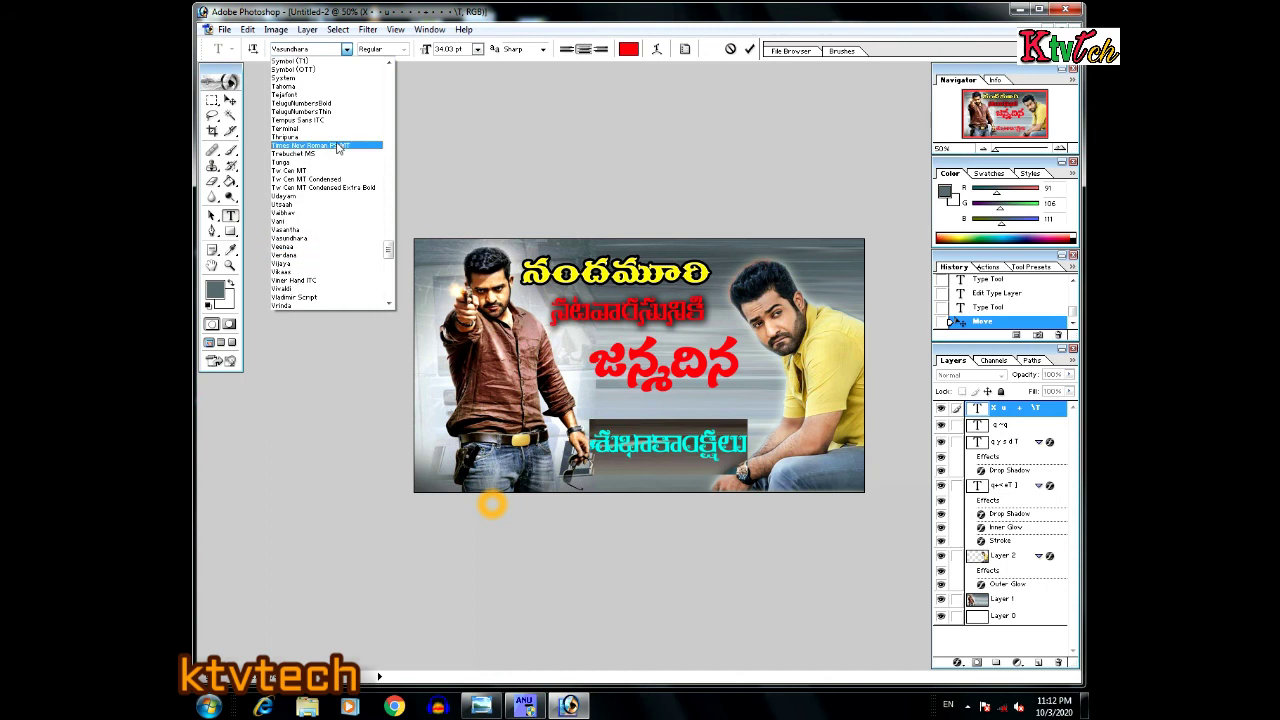
{"action": "scroll", "coordinate": [338, 150], "scroll_direction": "up", "scroll_amount": 2}
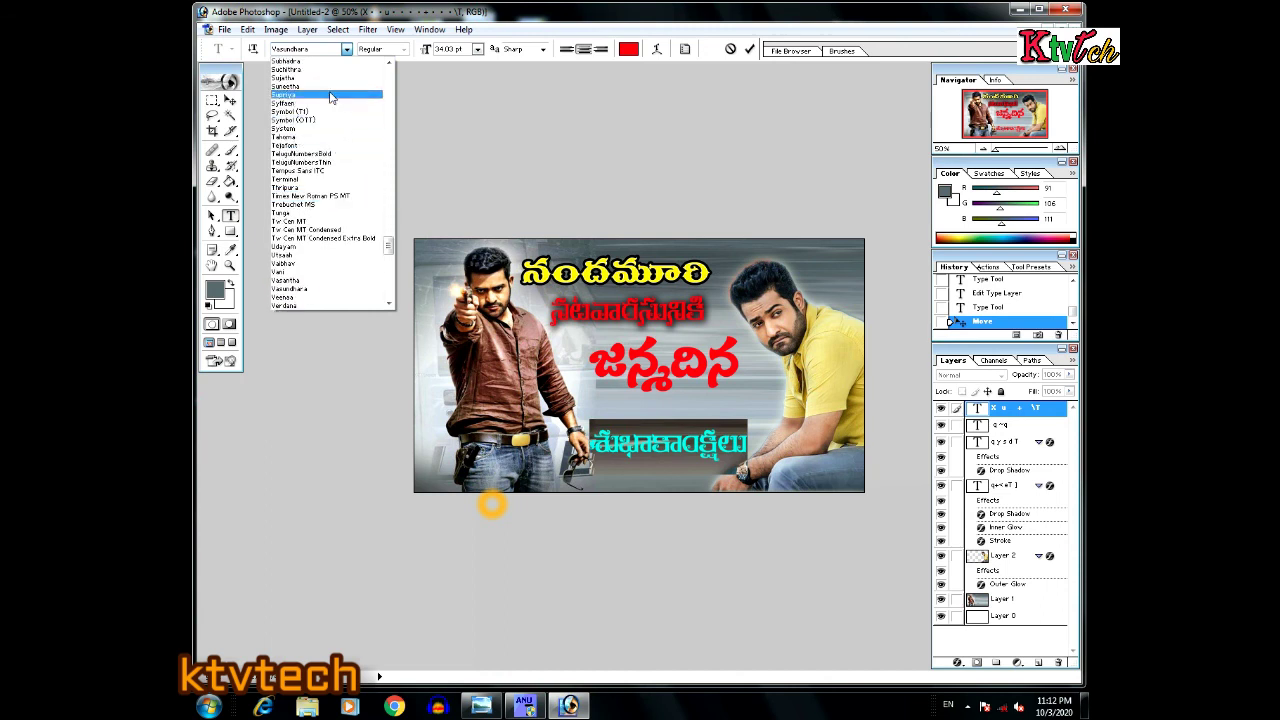
{"action": "left_click", "coordinate": [332, 95]}
{"action": "left_click", "coordinate": [701, 428]}
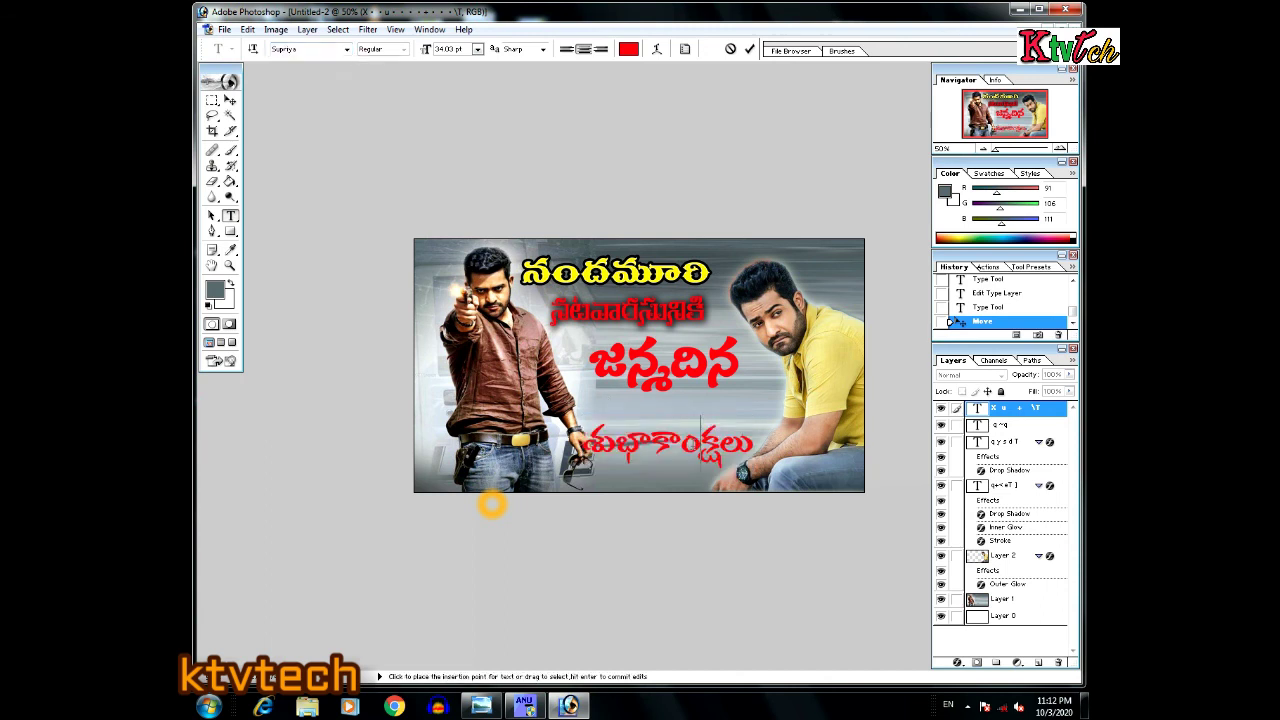
- Recolor the "శుభాకాంక్షలు" text bright yellow (FAE608)
{"action": "key", "text": "ctrl+a"}
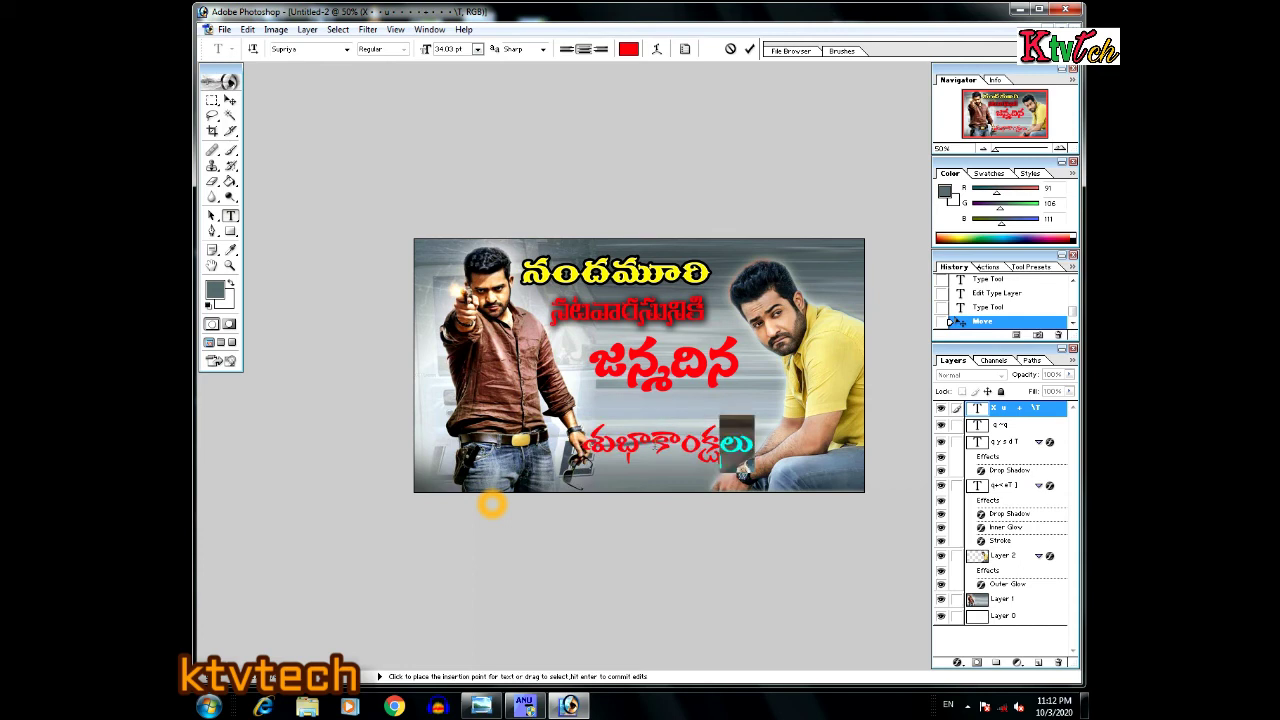
{"action": "left_click", "coordinate": [628, 50]}
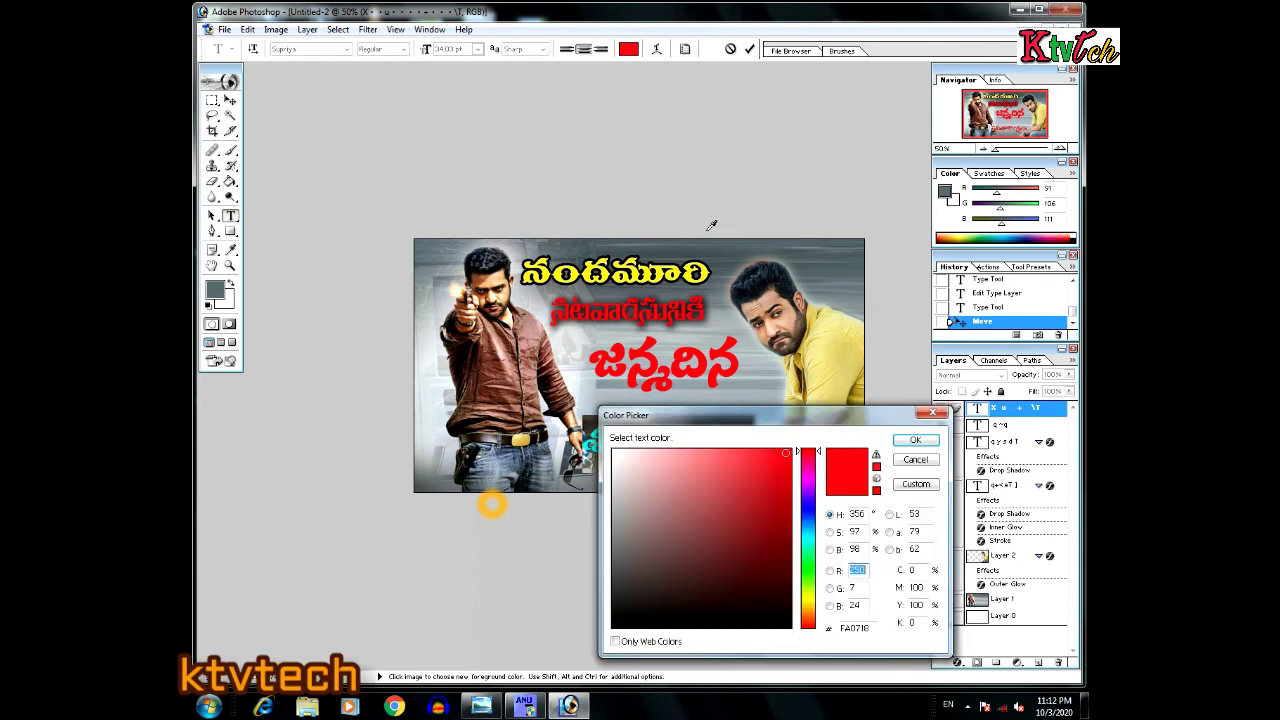
{"action": "left_click", "coordinate": [807, 598]}
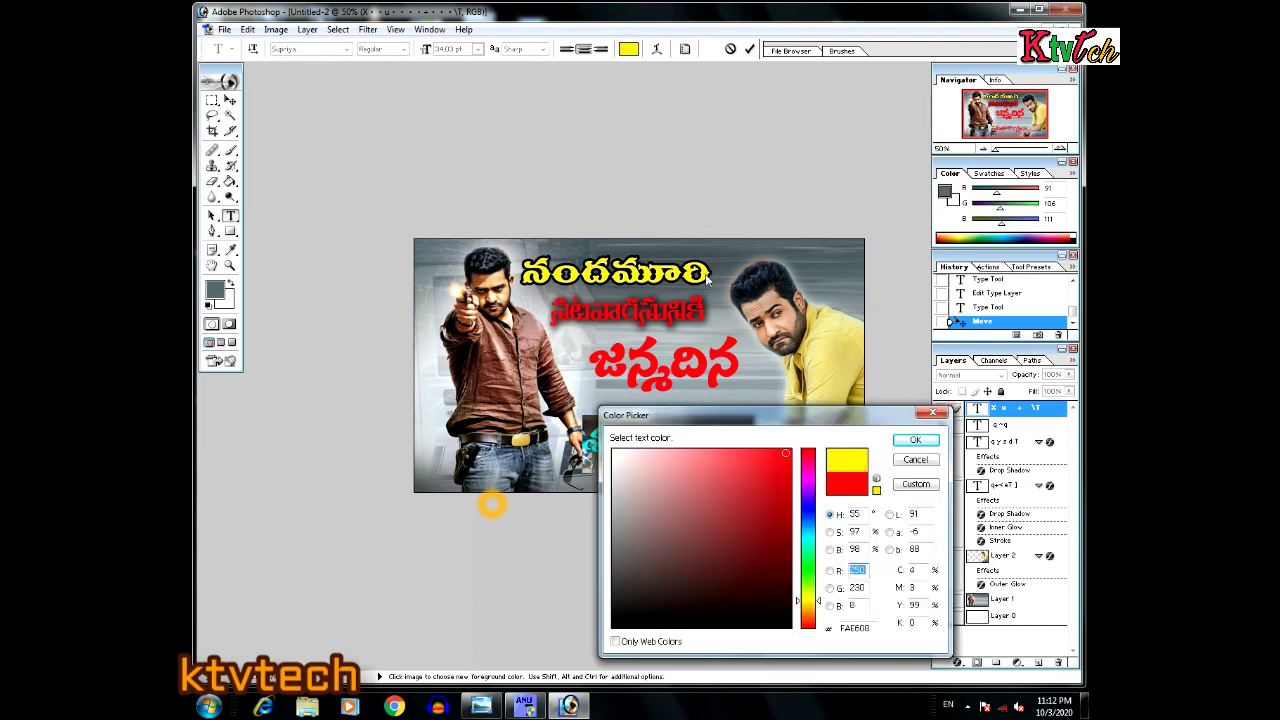
{"action": "left_click", "coordinate": [915, 440]}
{"action": "key", "text": "End"}
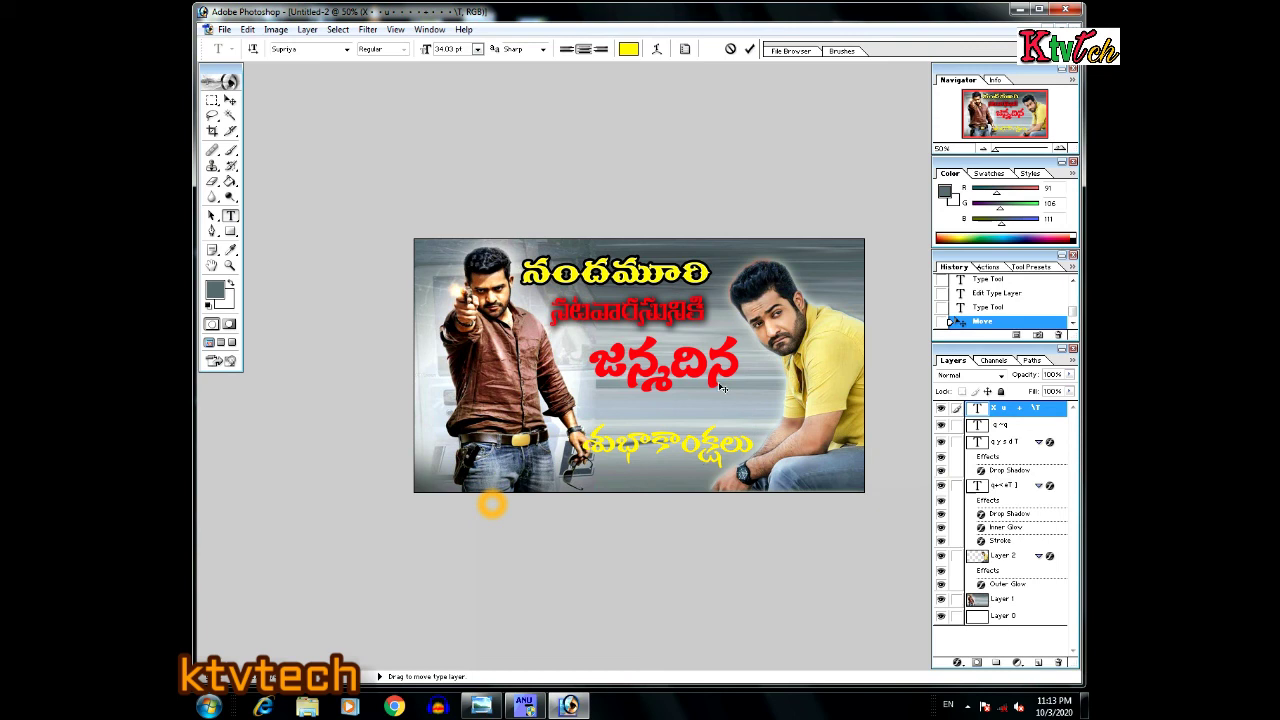
- Enlarge "శుభాకాంక్షలు" to 40.03 pt and commit the text edit
{"action": "left_click_drag", "start_coordinate": [755, 430], "coordinate": [583, 445]}
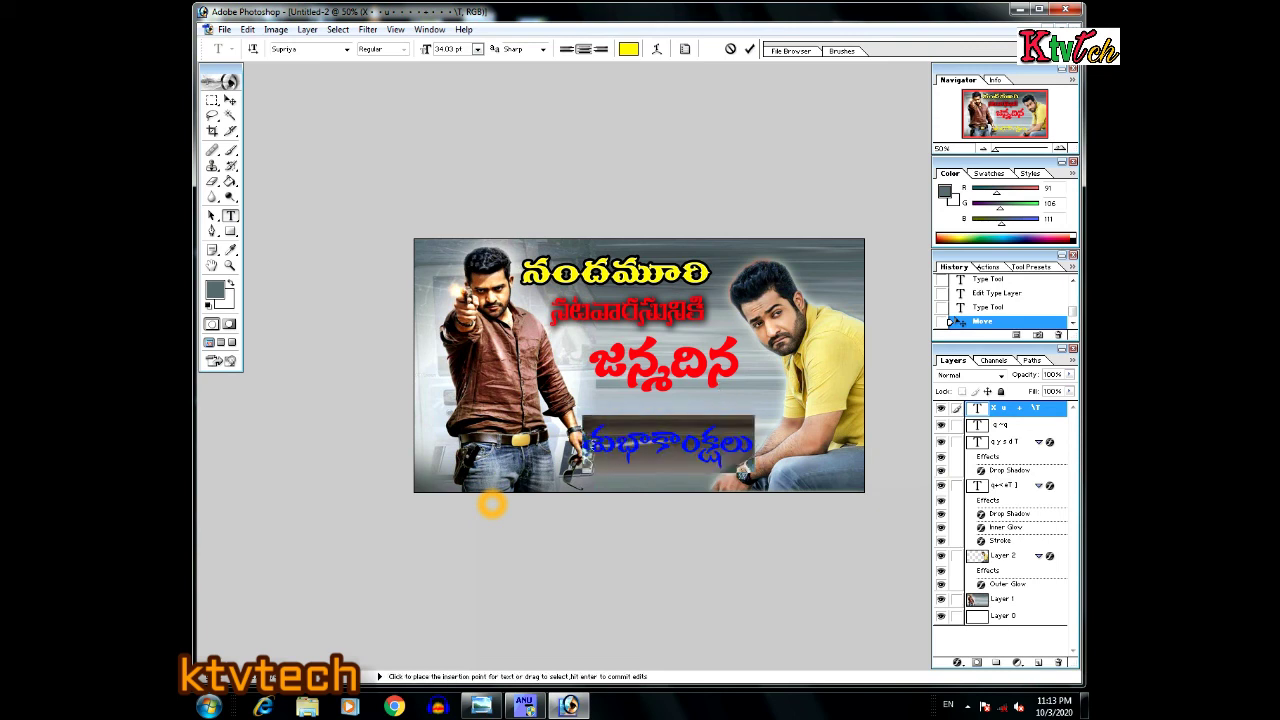
{"action": "key", "text": "ctrl+shift+period"}
{"action": "key", "text": "ctrl+shift+period"}
{"action": "key", "text": "ctrl+shift+period"}
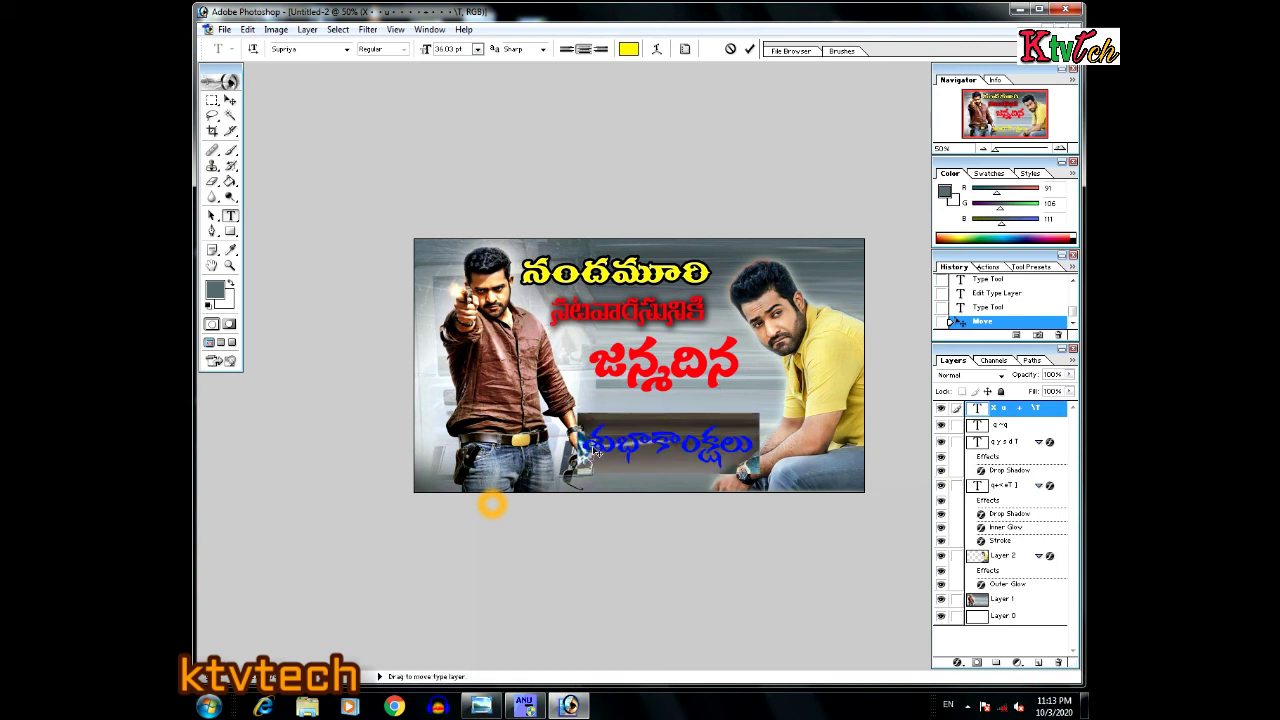
{"action": "key", "text": "Left"}
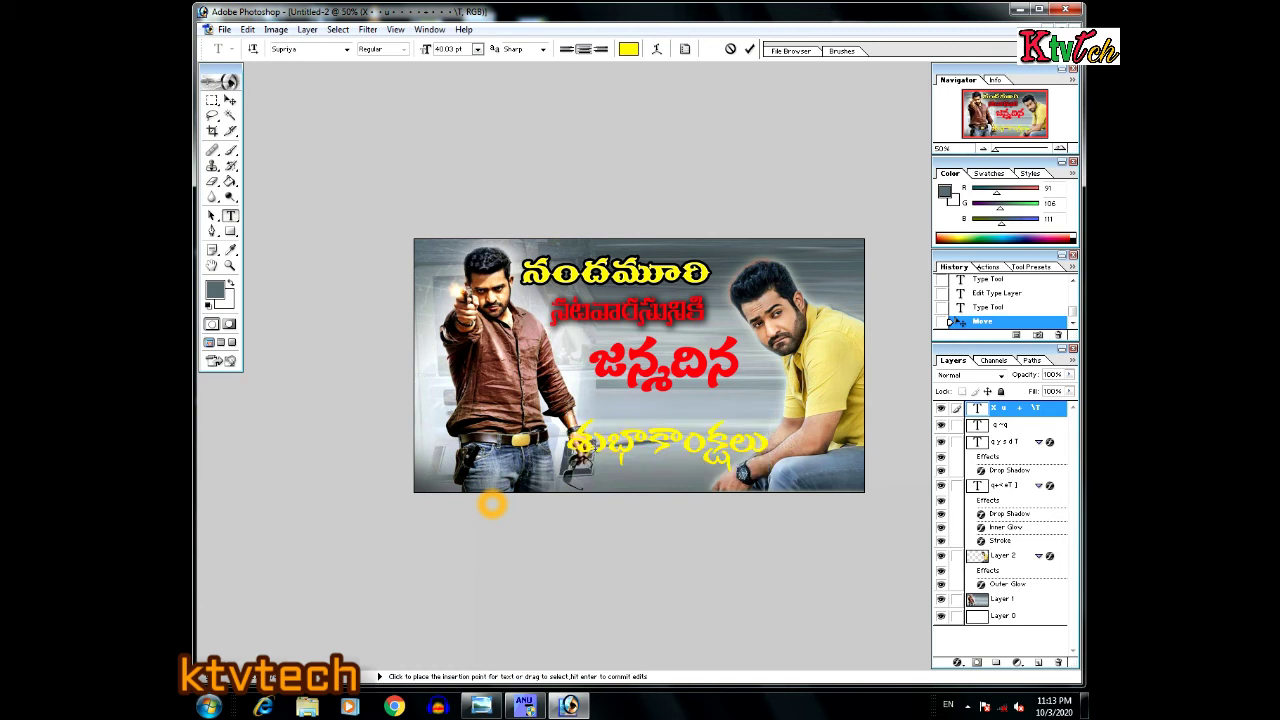
{"action": "left_click", "coordinate": [749, 49]}
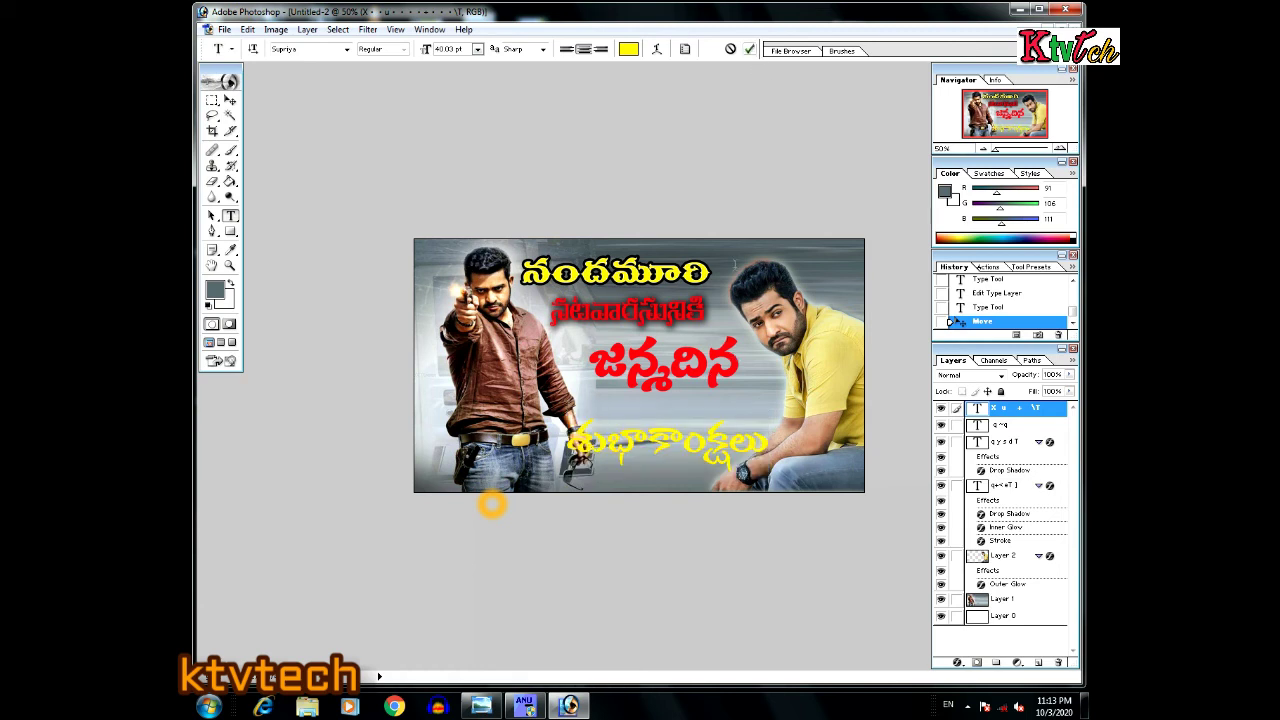
- Recolor "జన్మదిన" magenta and move it slightly down, closer to the yellow line
{"action": "left_click_drag", "start_coordinate": [740, 368], "coordinate": [590, 368]}
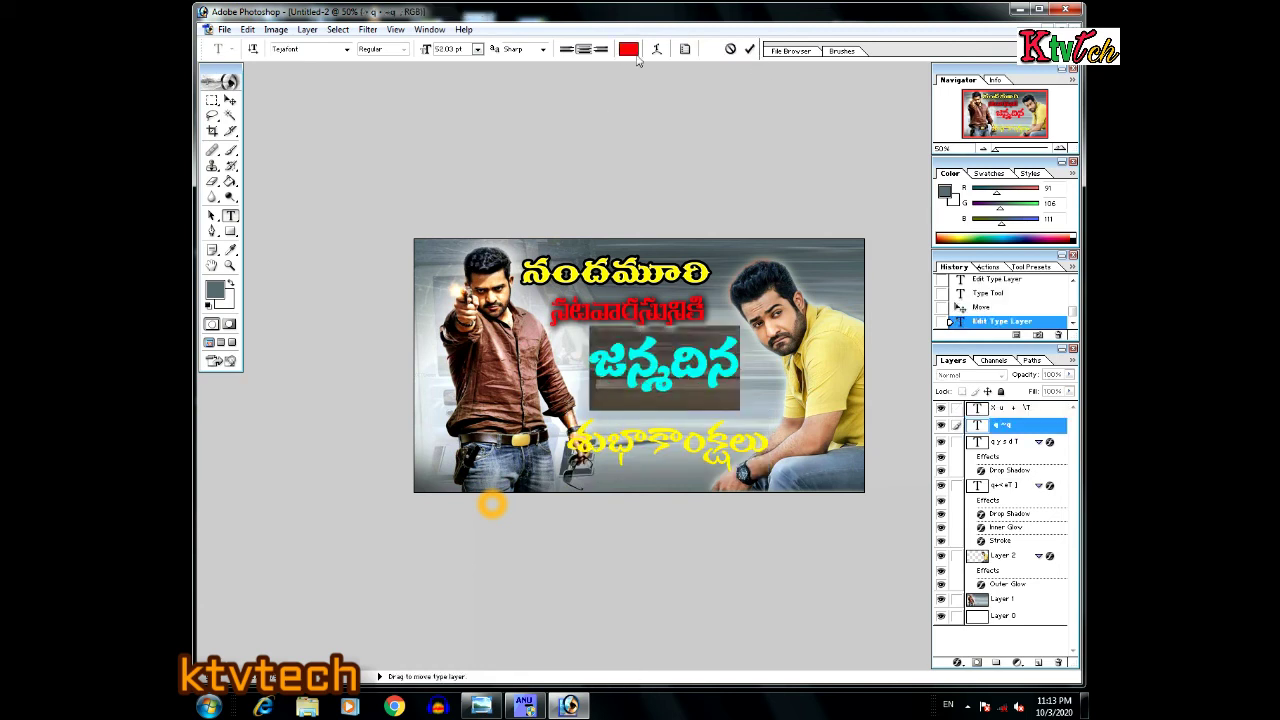
{"action": "left_click", "coordinate": [629, 49]}
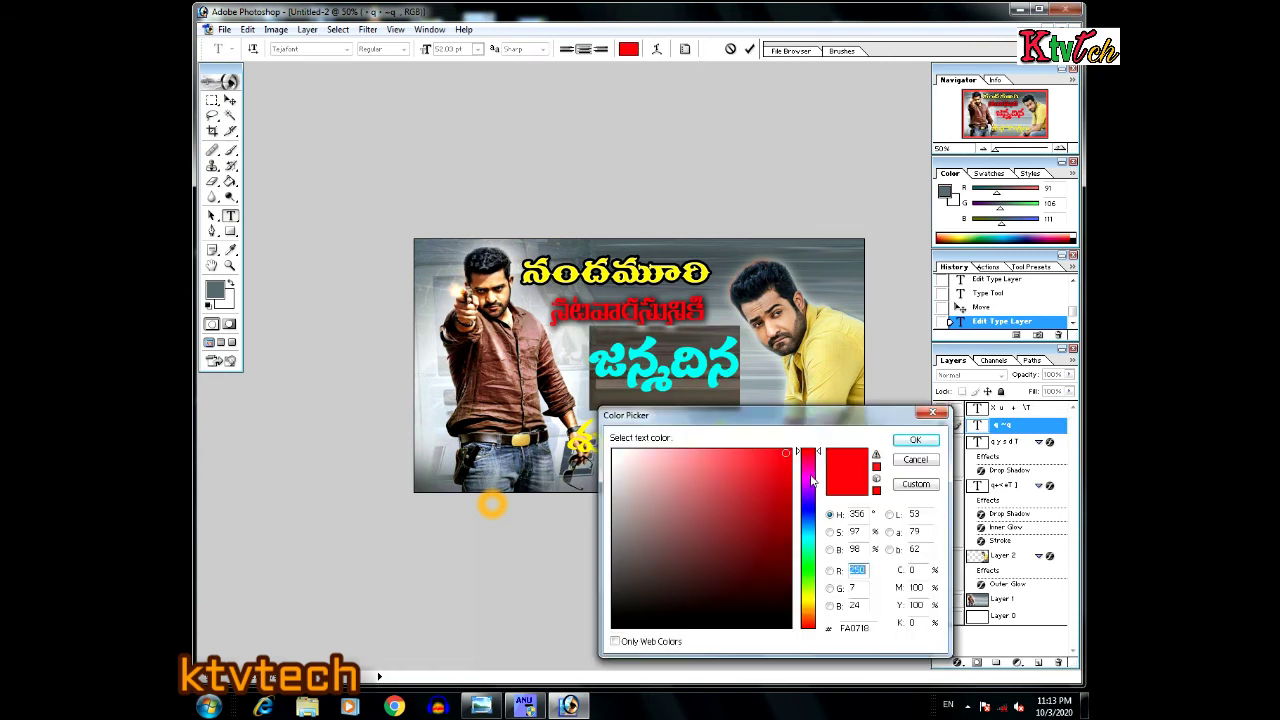
{"action": "left_click", "coordinate": [811, 476]}
{"action": "left_click", "coordinate": [916, 440]}
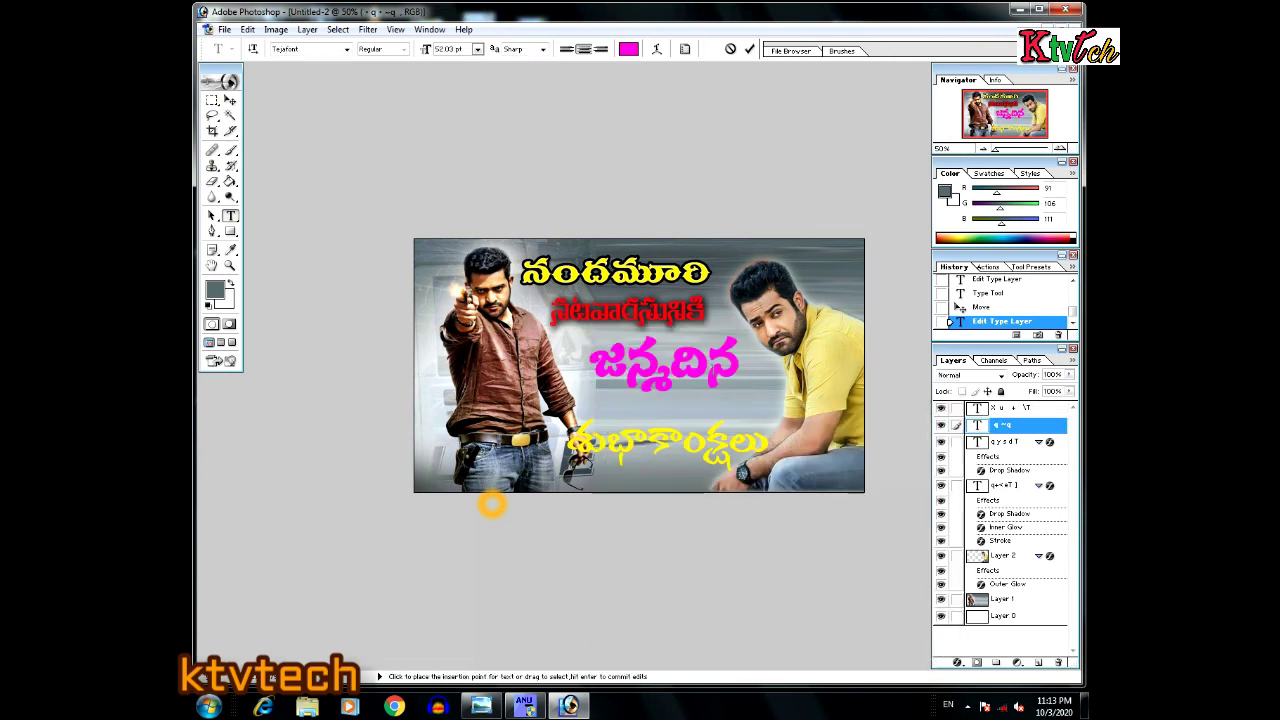
{"action": "left_click", "coordinate": [231, 101]}
{"action": "left_click_drag", "start_coordinate": [662, 352], "coordinate": [670, 382]}
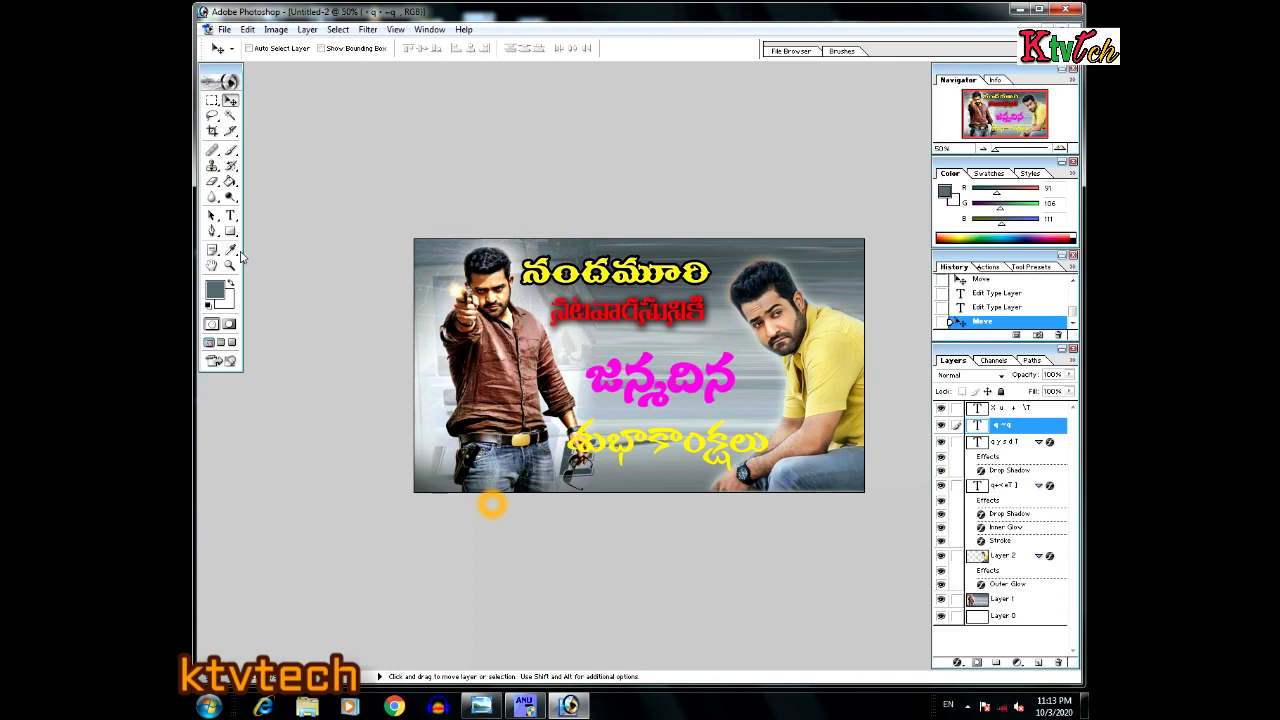
- Add a near-black (020101) outside stroke to the yellow "శుభాకాంక్షలు" text layer
{"action": "left_click", "coordinate": [230, 215]}
{"action": "left_click_drag", "start_coordinate": [768, 448], "coordinate": [565, 446]}
{"action": "left_click", "coordinate": [730, 445]}
{"action": "left_click", "coordinate": [1012, 412]}
{"action": "right_click", "coordinate": [1015, 412]}
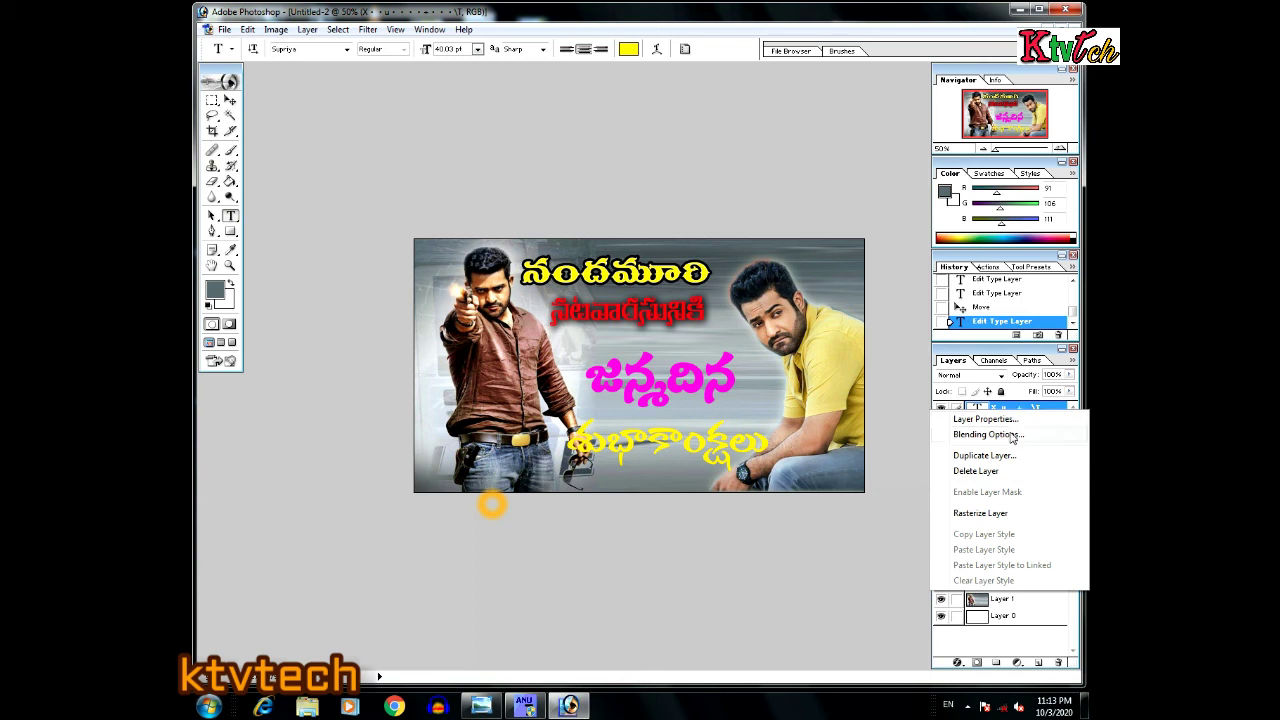
{"action": "left_click", "coordinate": [1012, 436]}
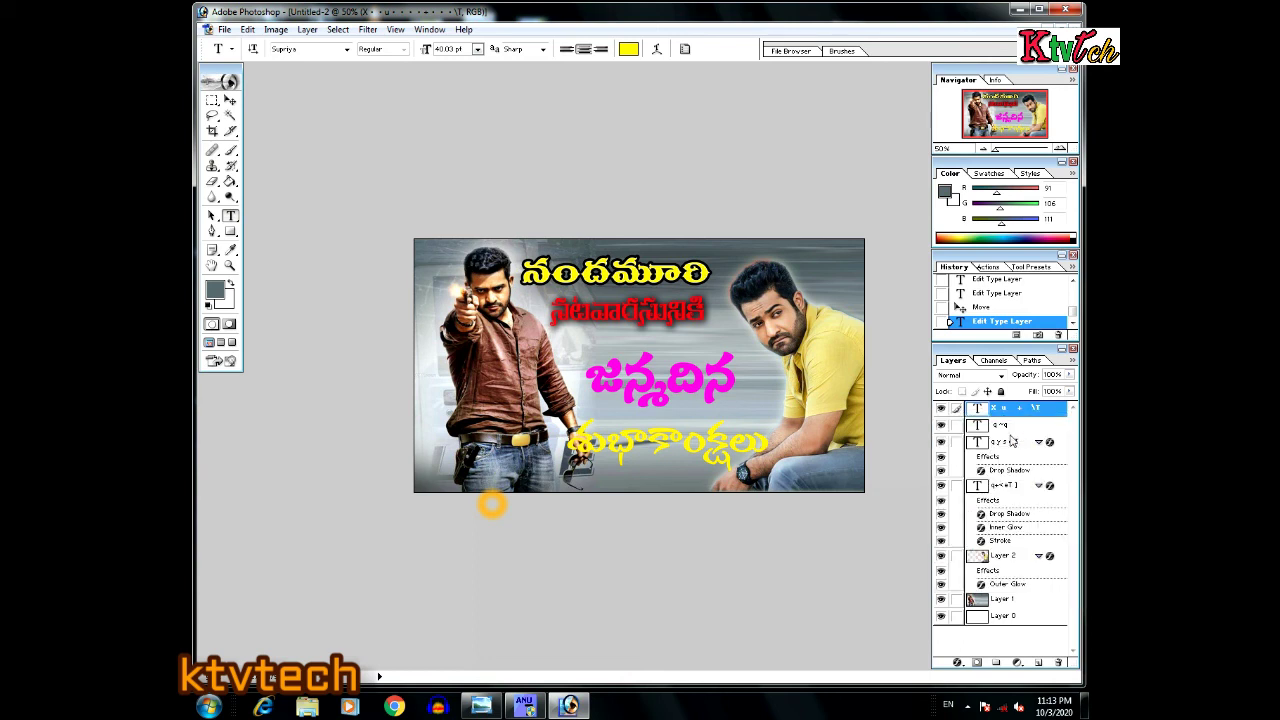
{"action": "left_click", "coordinate": [320, 583]}
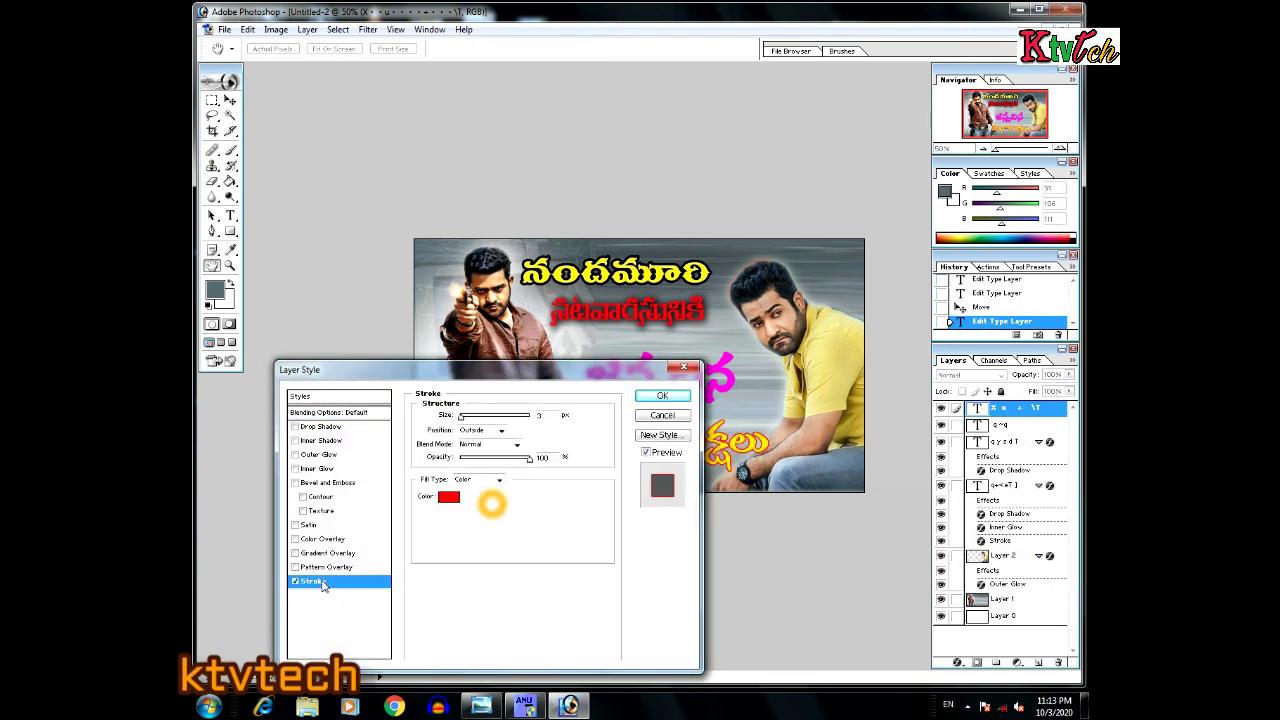
{"action": "left_click", "coordinate": [446, 497]}
{"action": "type", "text": "020101"}
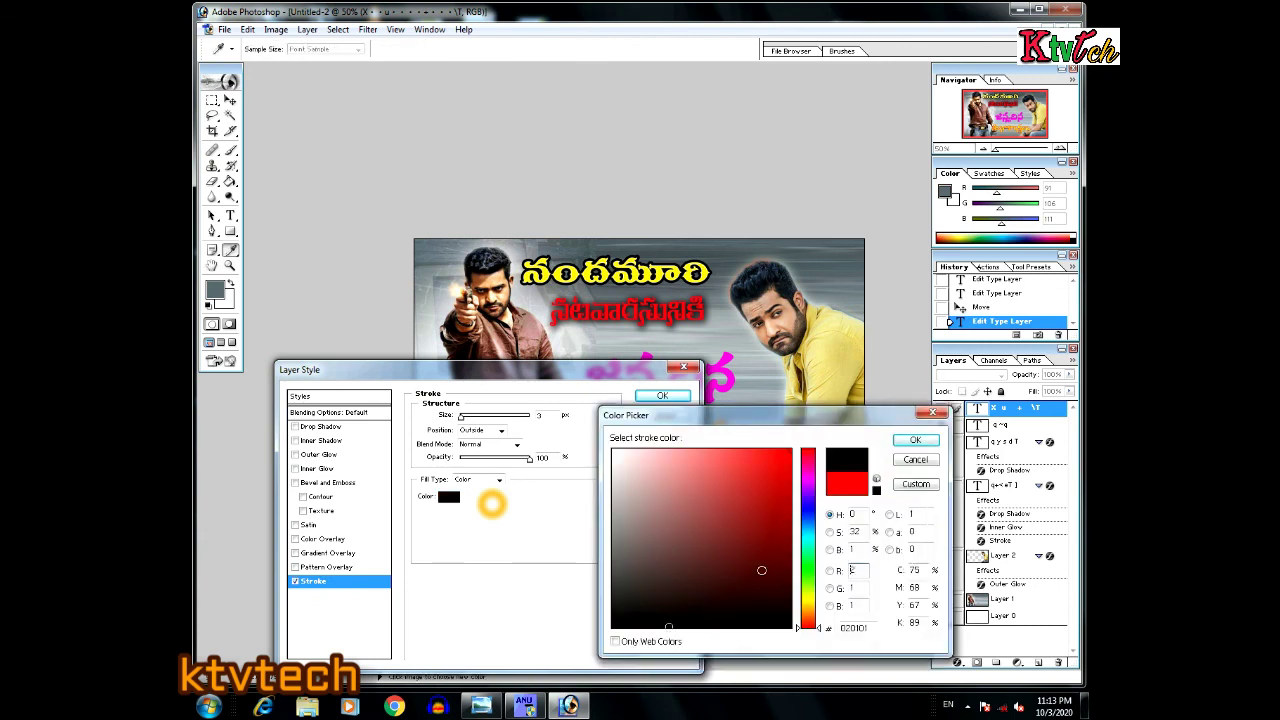
{"action": "left_click", "coordinate": [915, 440]}
- Thicken the stroke around "శుభాకాంక్షలు" slightly and apply the layer style
{"action": "left_click_drag", "start_coordinate": [625, 370], "coordinate": [477, 403]}
{"action": "left_click_drag", "start_coordinate": [313, 451], "coordinate": [316, 451]}
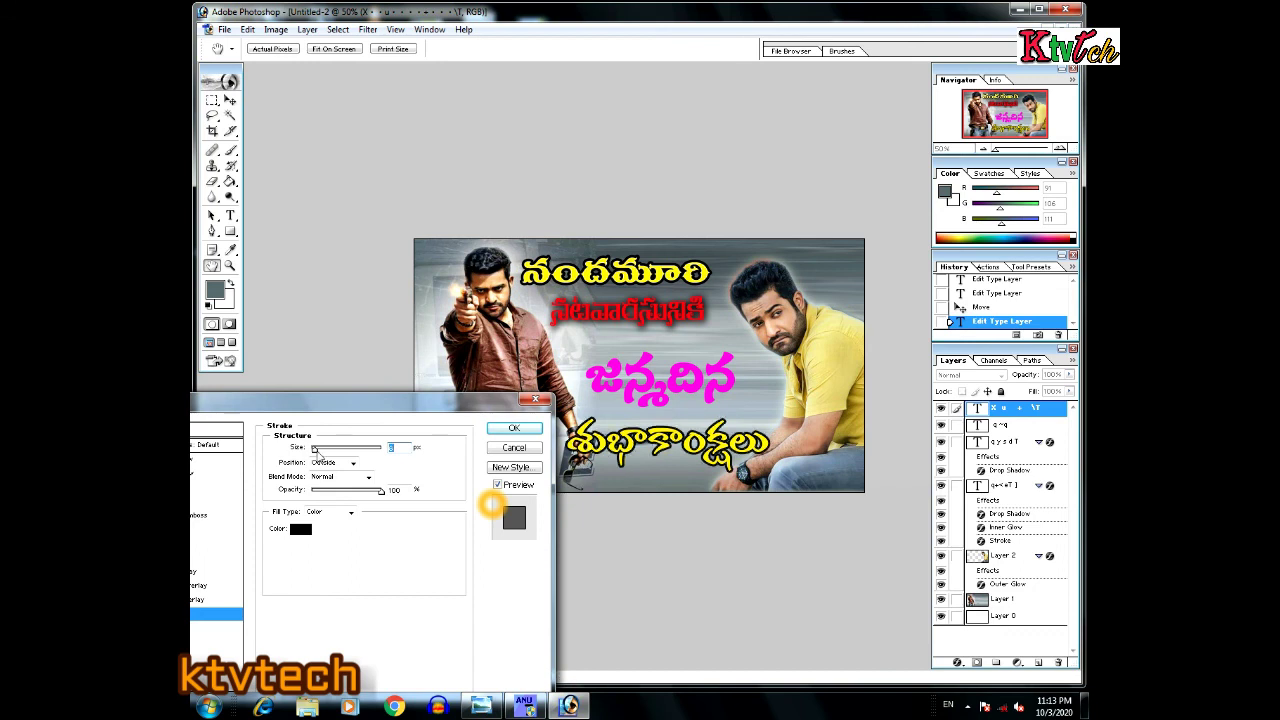
{"action": "left_click", "coordinate": [512, 429]}
- Add a black outside stroke to the magenta "జన్మదిన" text layer
{"action": "double_click", "coordinate": [750, 382]}
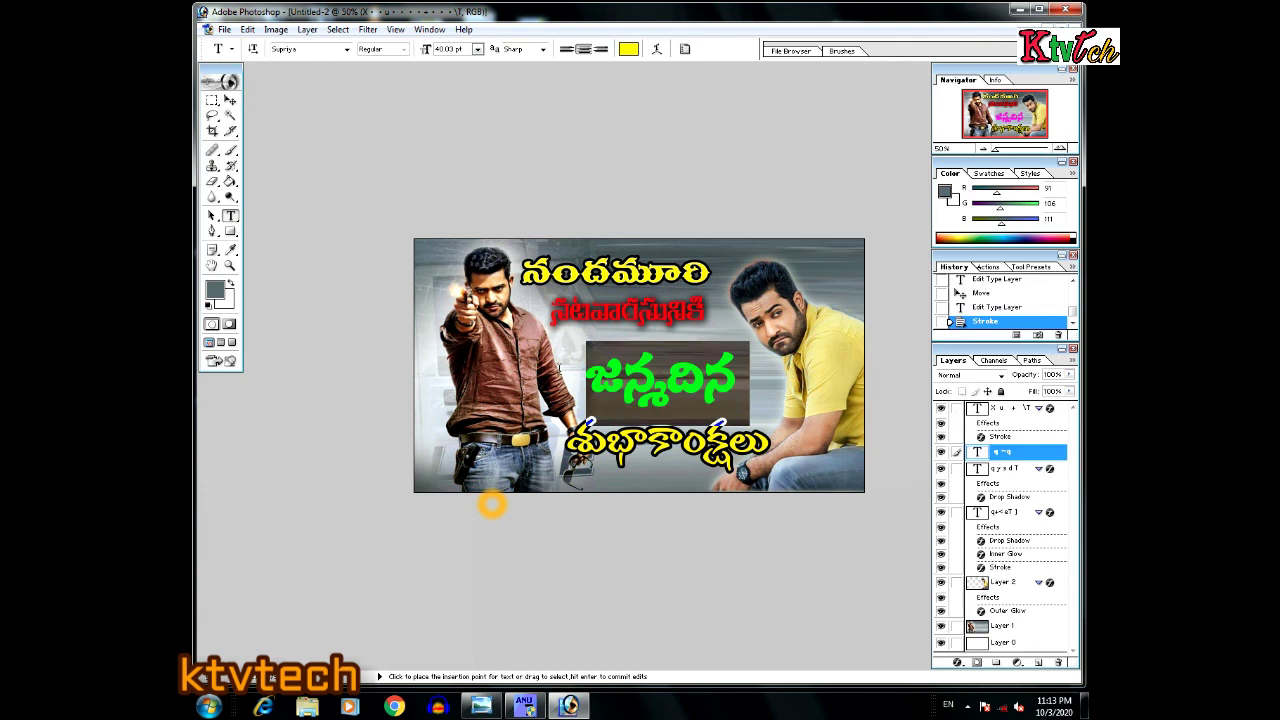
{"action": "right_click", "coordinate": [1007, 454]}
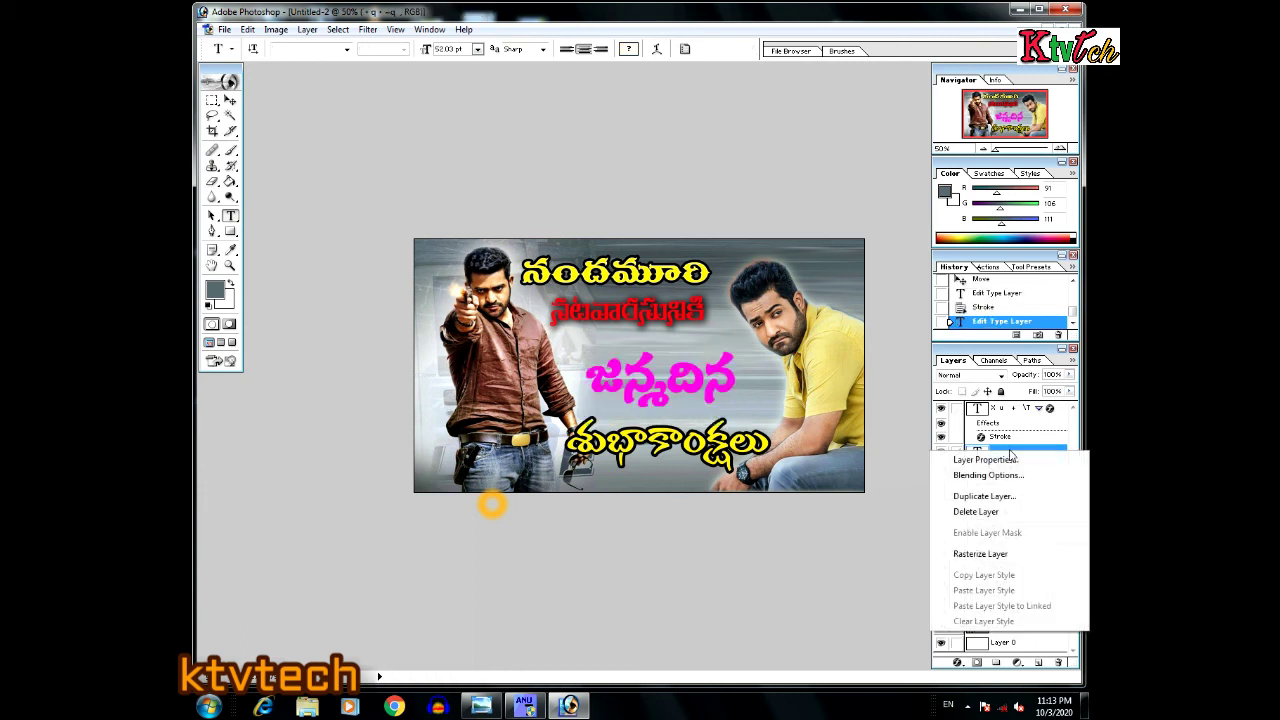
{"action": "left_click", "coordinate": [1025, 480]}
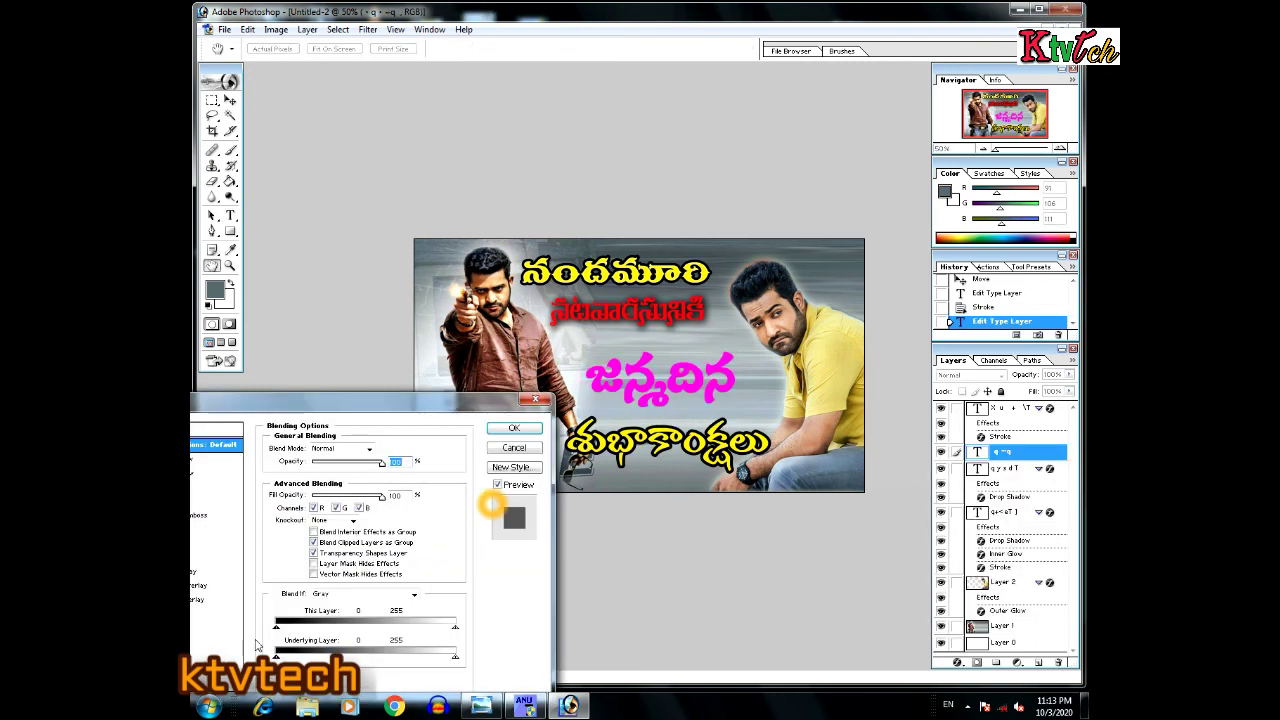
{"action": "left_click_drag", "start_coordinate": [289, 402], "coordinate": [416, 357]}
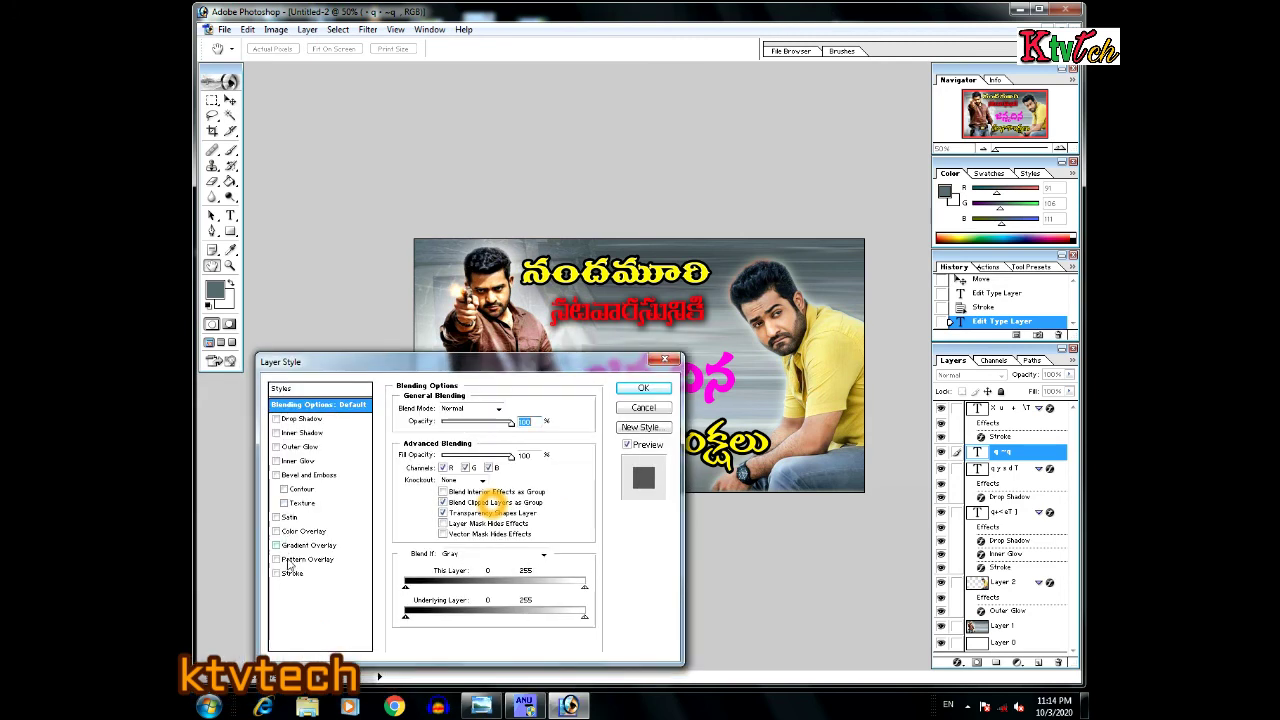
{"action": "left_click", "coordinate": [292, 574]}
{"action": "left_click", "coordinate": [429, 489]}
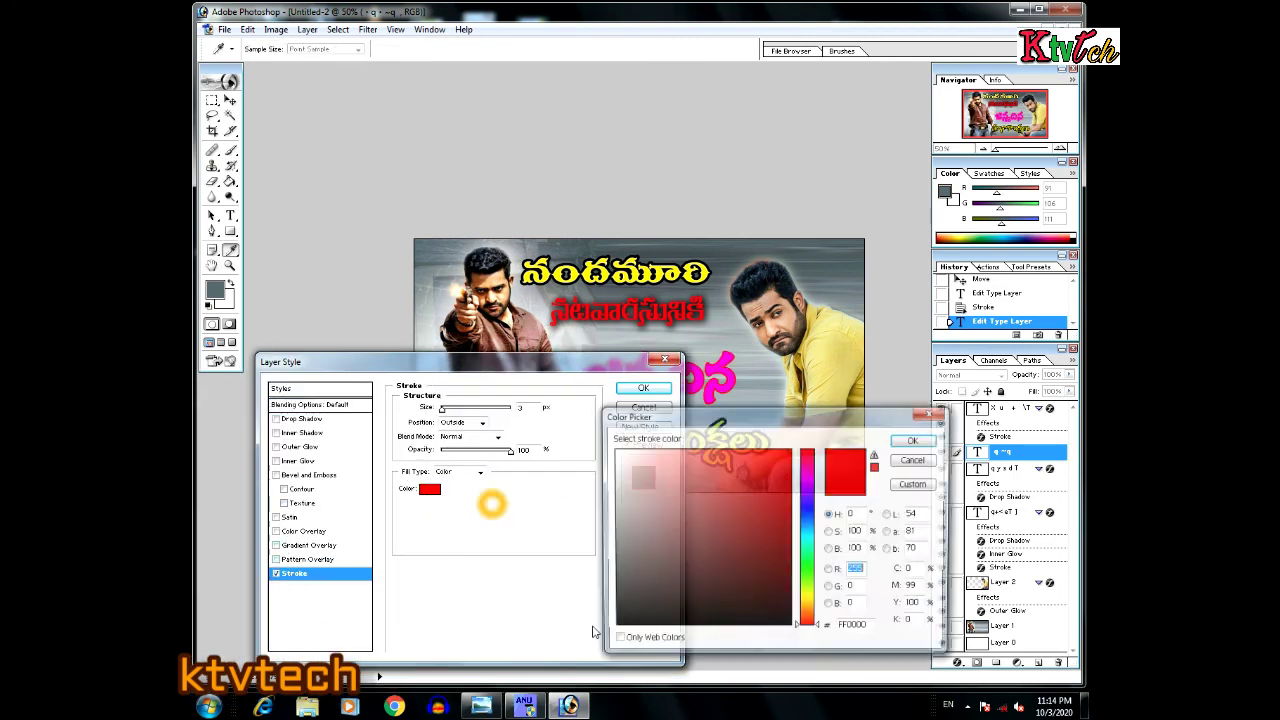
{"action": "left_click", "coordinate": [618, 622]}
{"action": "left_click", "coordinate": [916, 440]}
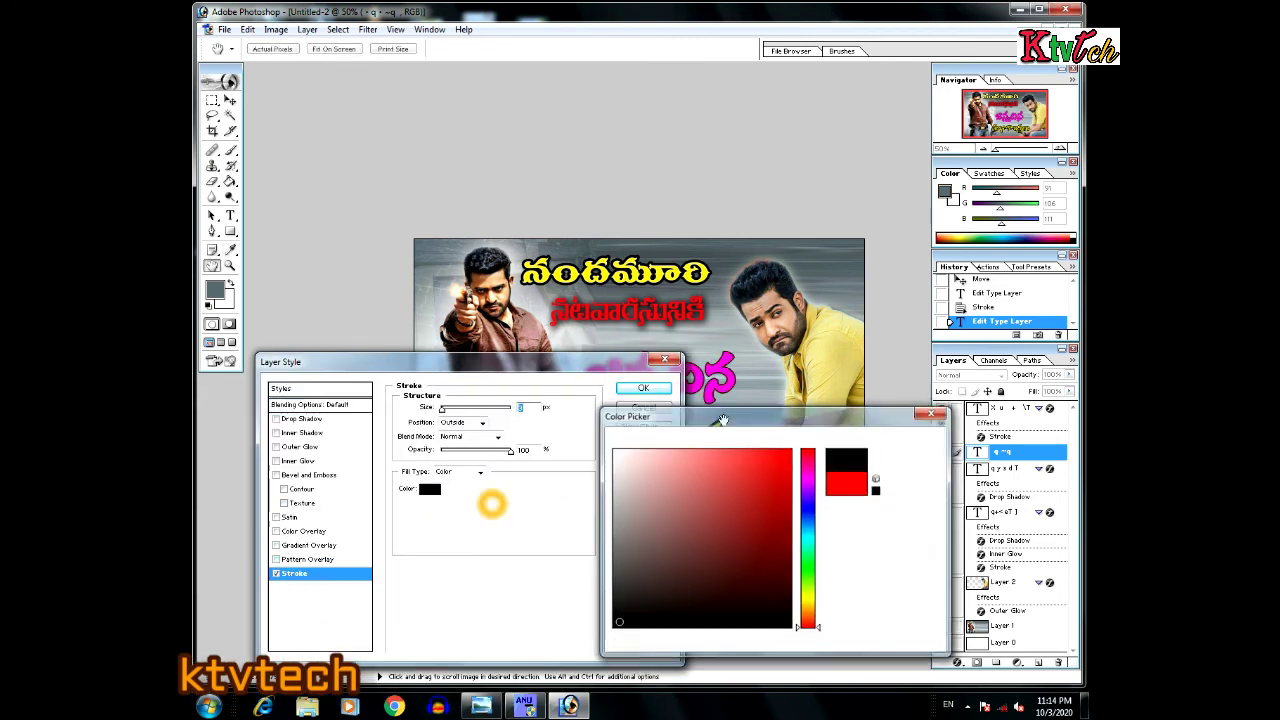
- Increase the stroke size on "జన్మదిన" for a bolder outline and apply the layer style
{"action": "left_click_drag", "start_coordinate": [518, 362], "coordinate": [472, 392]}
{"action": "left_click_drag", "start_coordinate": [392, 440], "coordinate": [404, 442]}
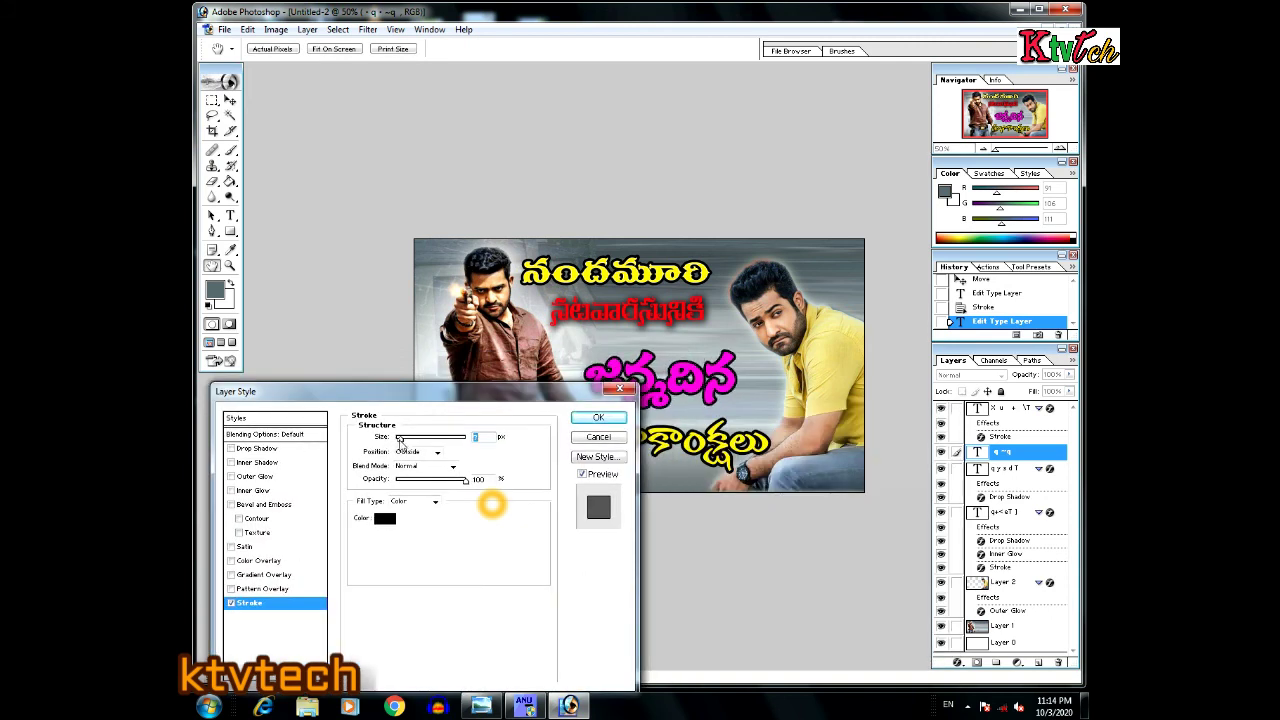
{"action": "key", "text": "Return"}
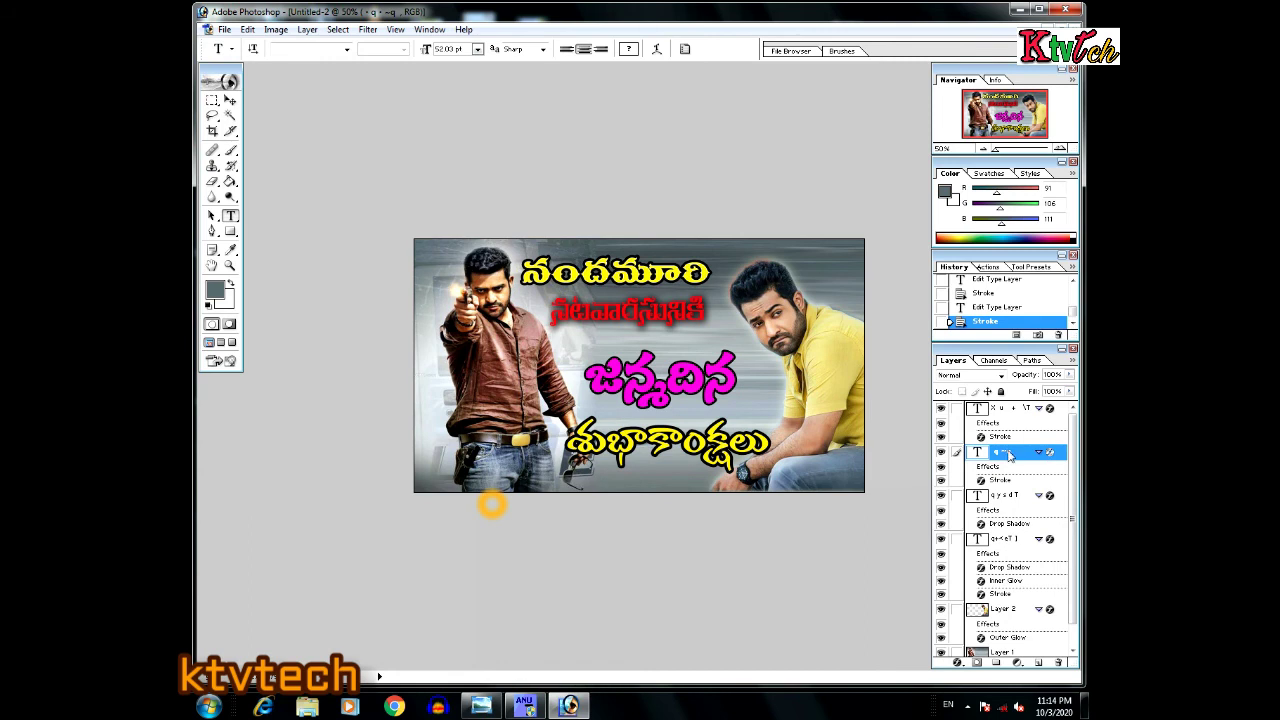
- Add an Outer Glow to "జన్మదిన" with an enlarged glow size, keeping the Screen blend mode, and apply it
{"action": "right_click", "coordinate": [956, 448]}
{"action": "left_click", "coordinate": [1000, 477]}
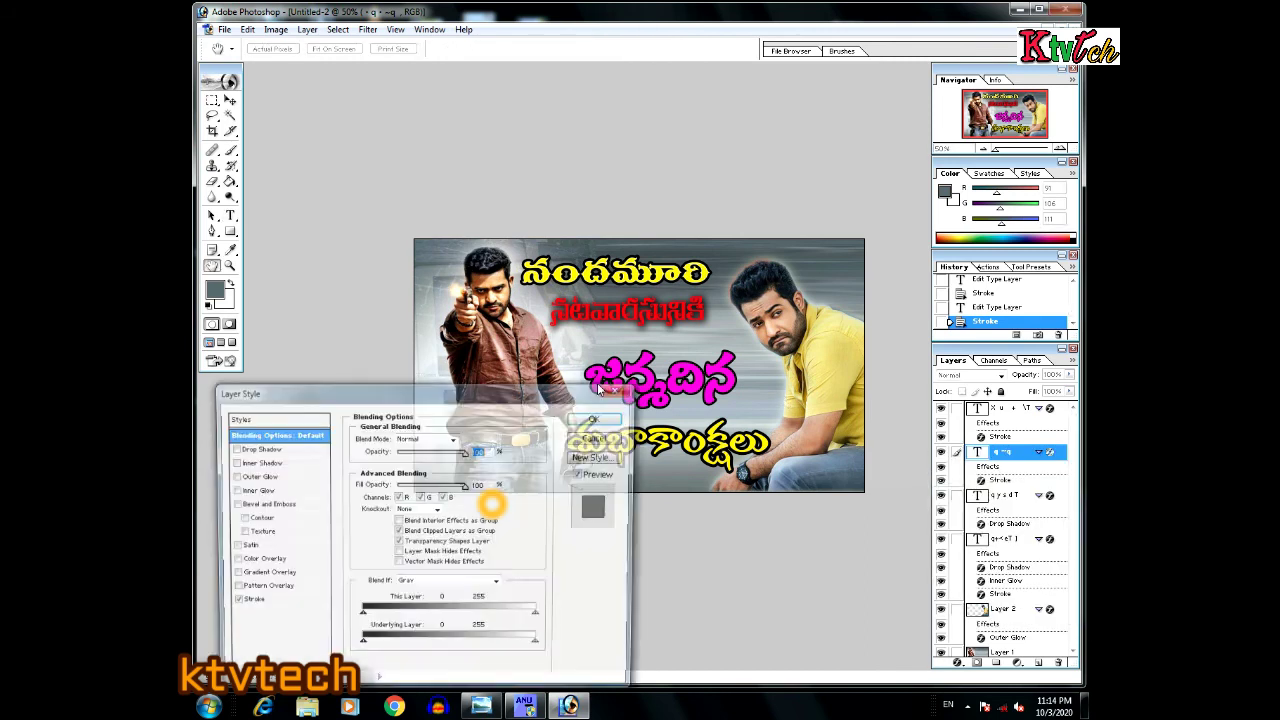
{"action": "left_click", "coordinate": [232, 477]}
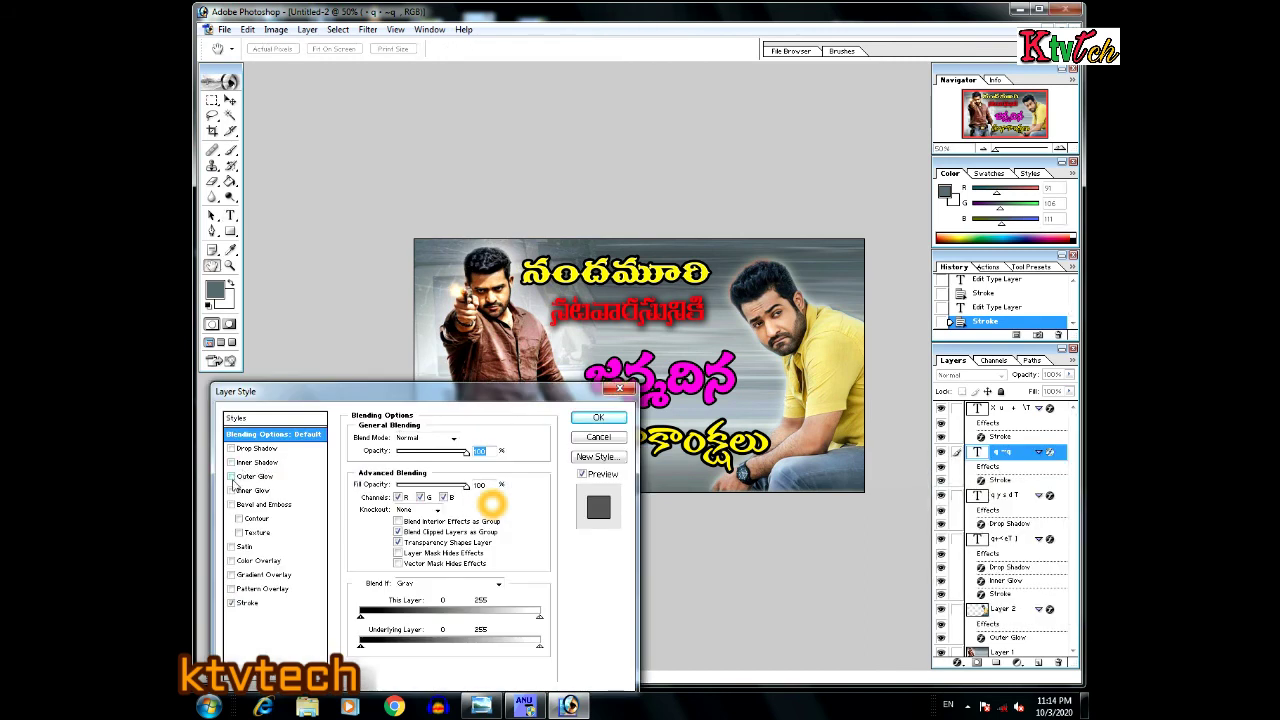
{"action": "left_click", "coordinate": [250, 478]}
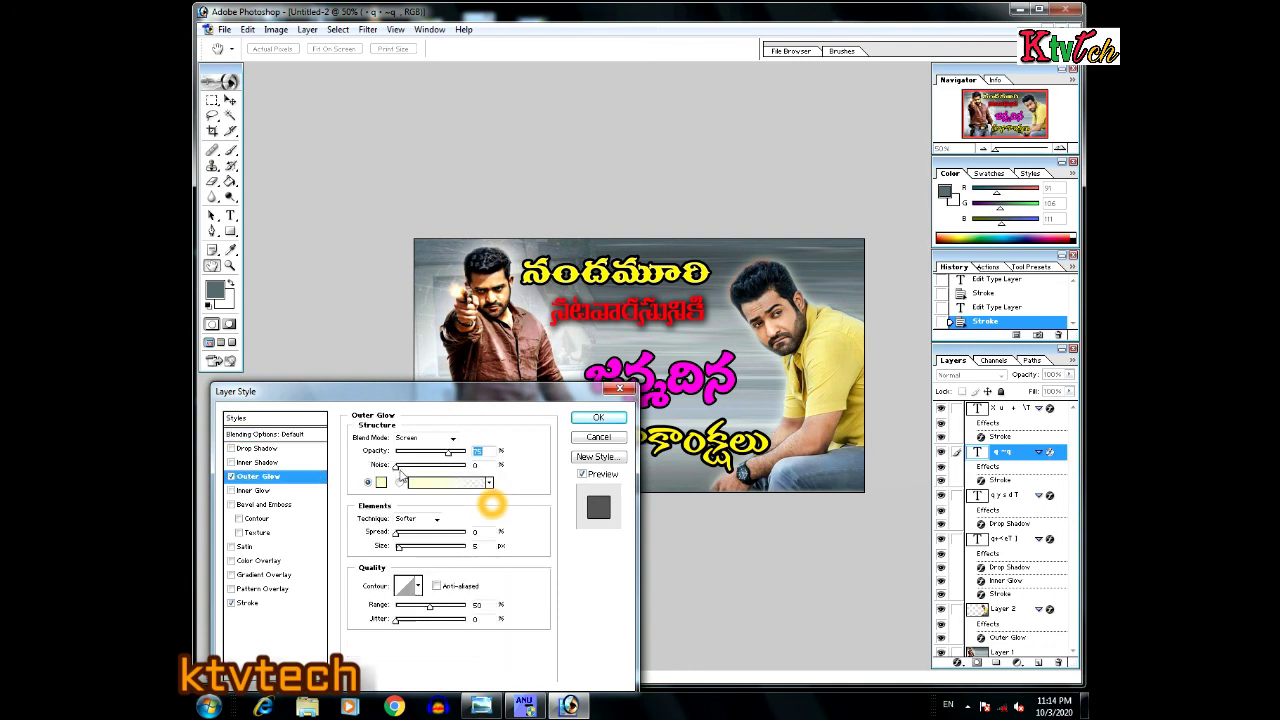
{"action": "left_click", "coordinate": [400, 548]}
{"action": "mouse_move", "coordinate": [408, 553]}
{"action": "left_mouse_down"}
{"action": "mouse_move", "coordinate": [432, 554]}
{"action": "mouse_move", "coordinate": [421, 554]}
{"action": "left_mouse_up"}
{"action": "left_click", "coordinate": [598, 417]}
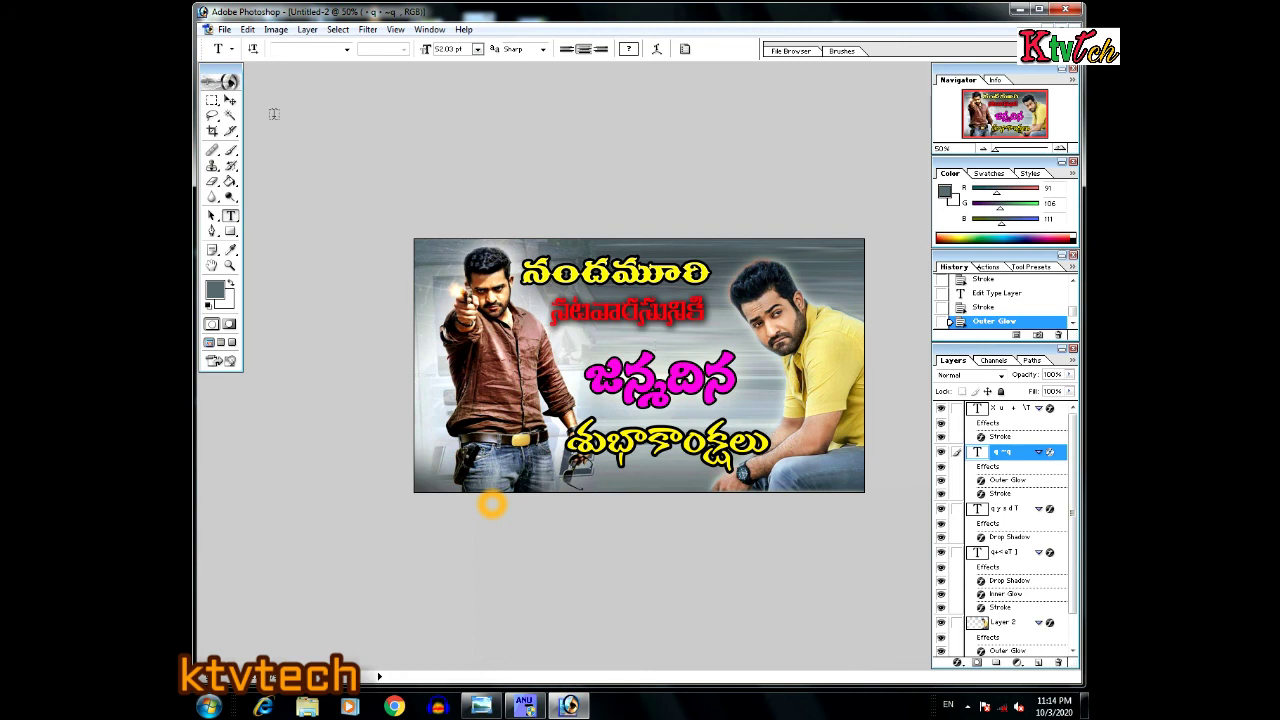
- Start saving the banner under a new name on the Desktop and choose JPEG as the format
{"action": "left_click", "coordinate": [229, 100]}
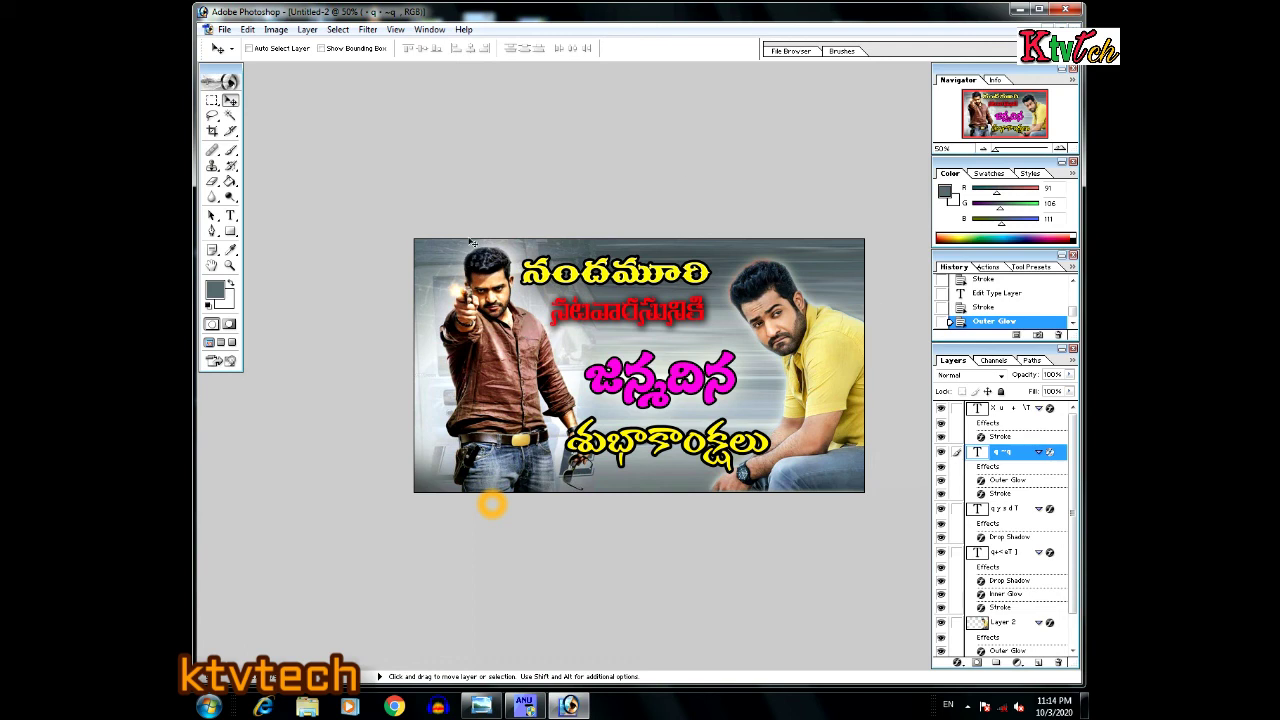
{"action": "left_click", "coordinate": [224, 30]}
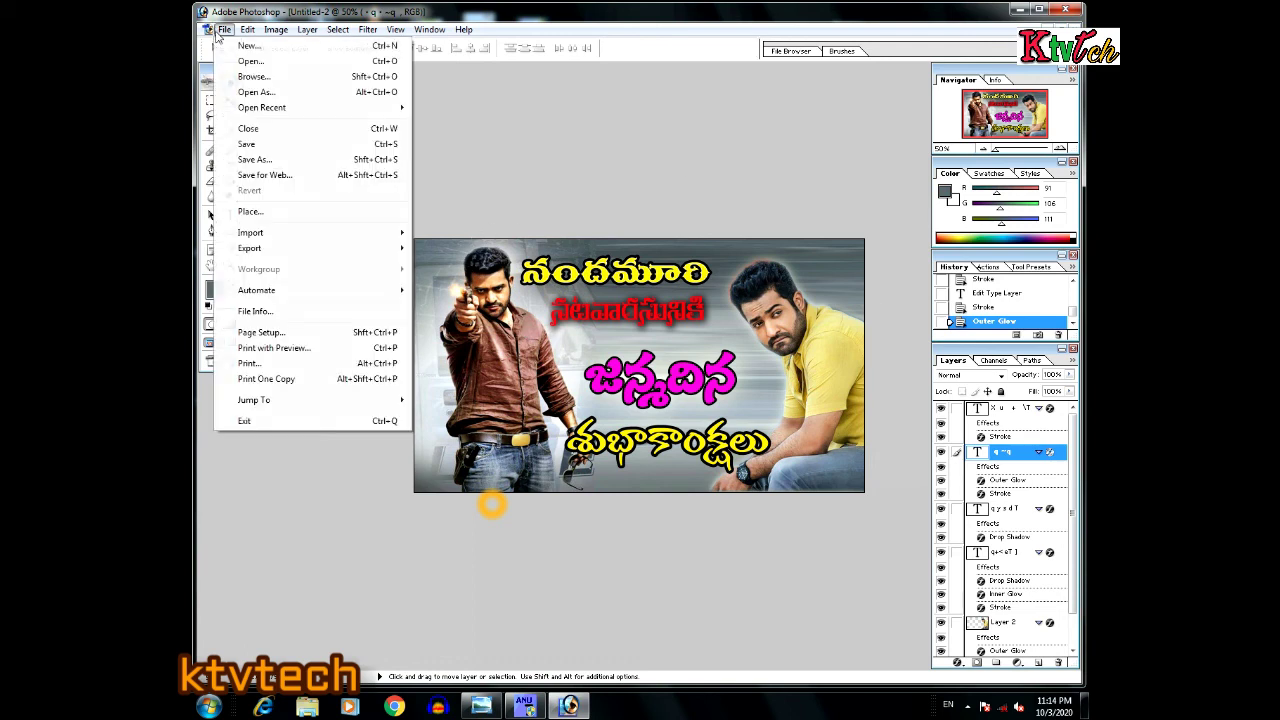
{"action": "left_click", "coordinate": [255, 160]}
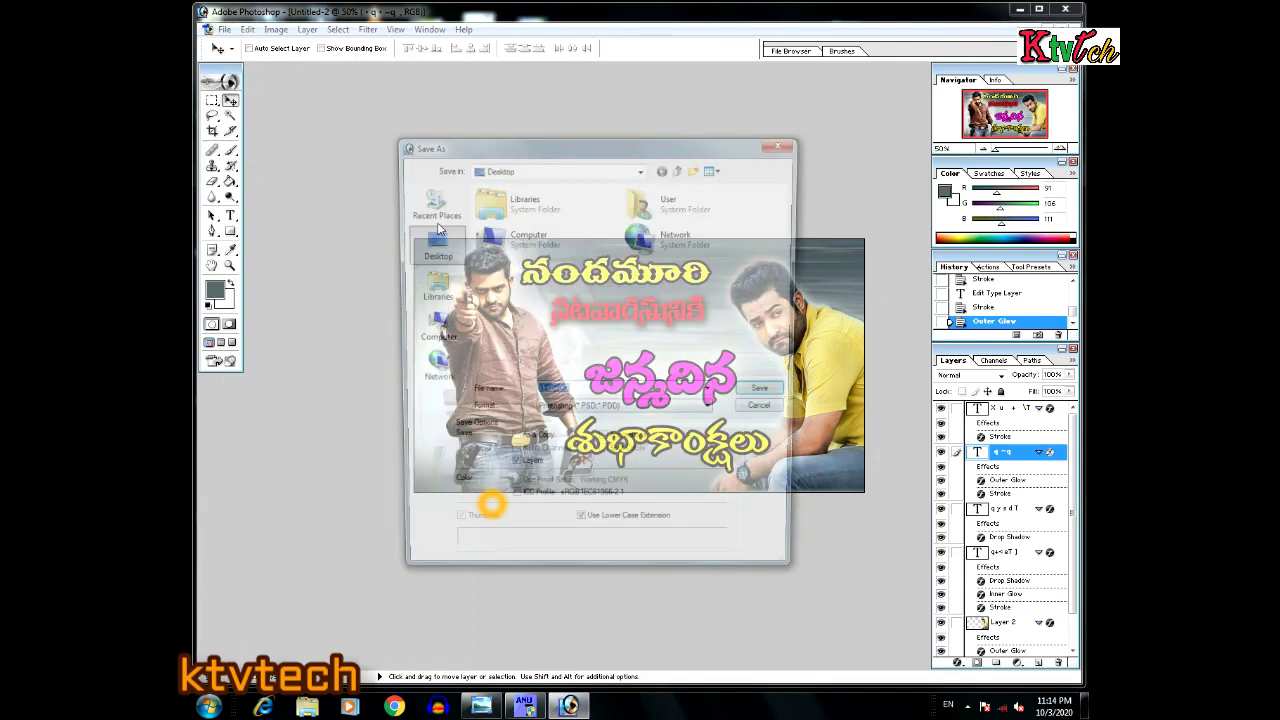
{"action": "left_click", "coordinate": [574, 412]}
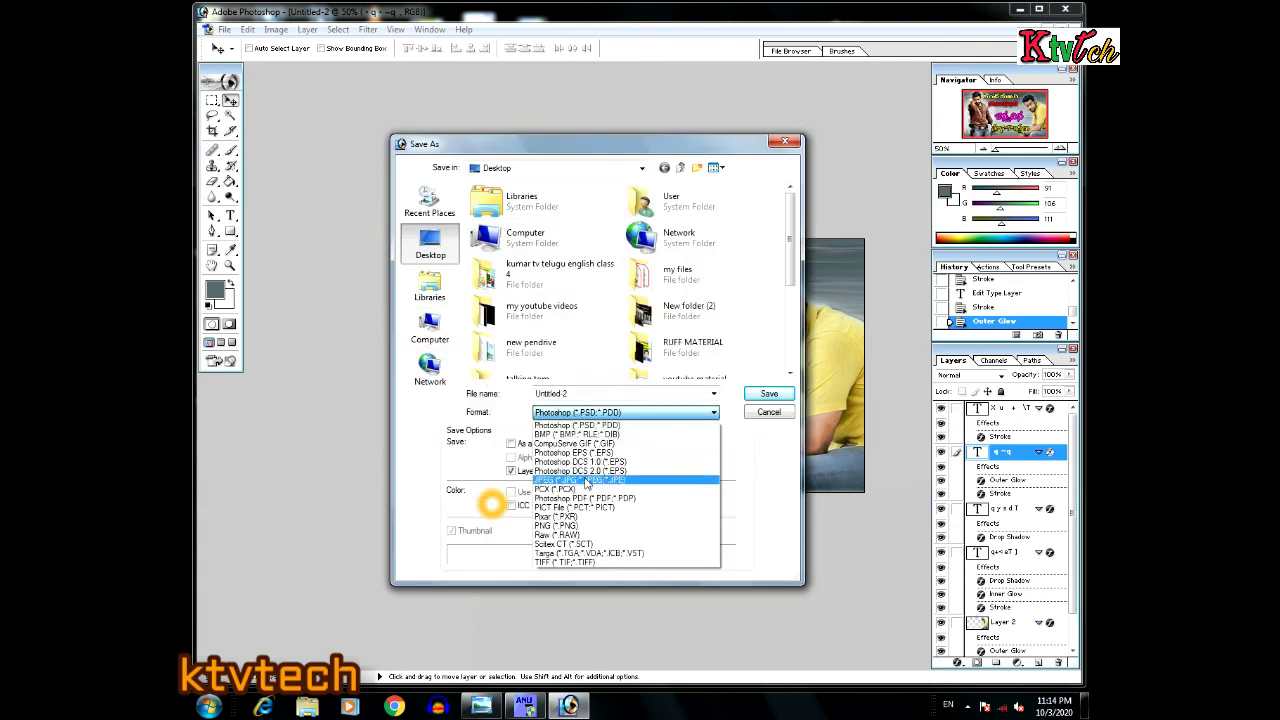
{"action": "left_click", "coordinate": [580, 480]}
- Close Anu Script Manager and save the JPEG copy as "ntr flex" at maximum quality 12 with the Baseline ("Standard") option
{"action": "left_click", "coordinate": [610, 397]}
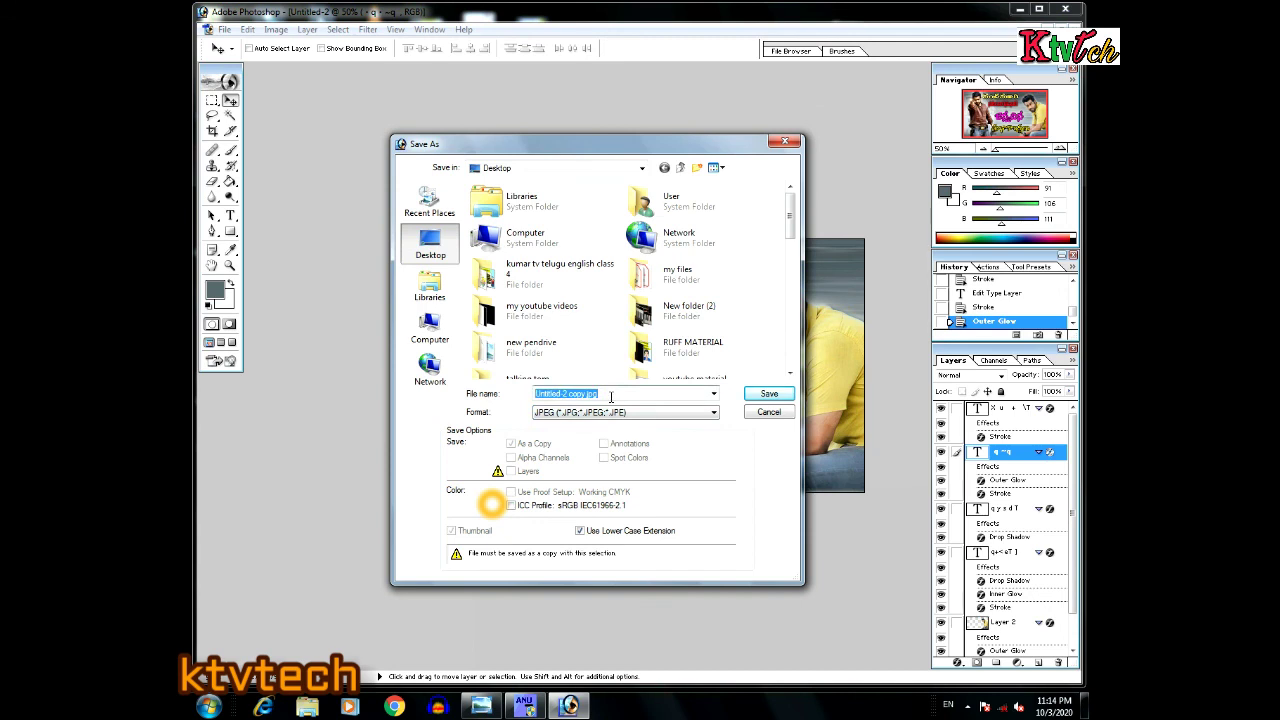
{"action": "right_click", "coordinate": [524, 706]}
{"action": "left_click", "coordinate": [497, 669]}
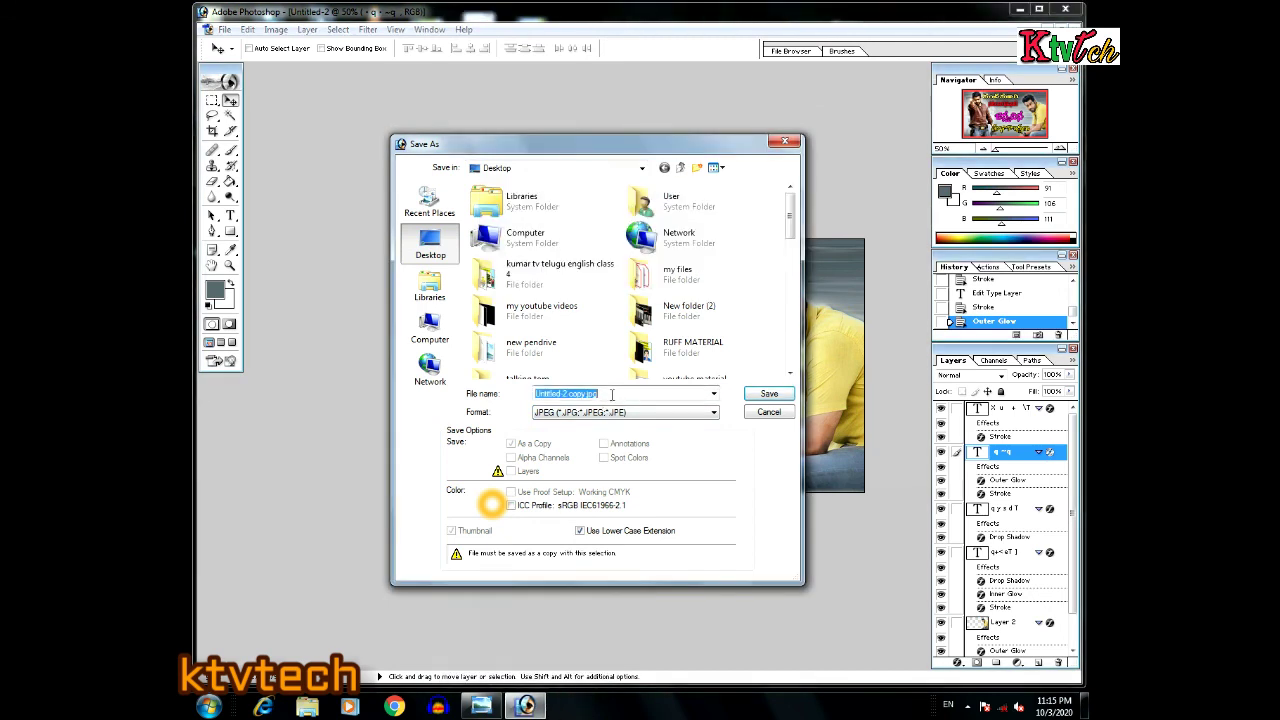
{"action": "type", "text": "ntr flex"}
{"action": "left_click", "coordinate": [750, 395]}
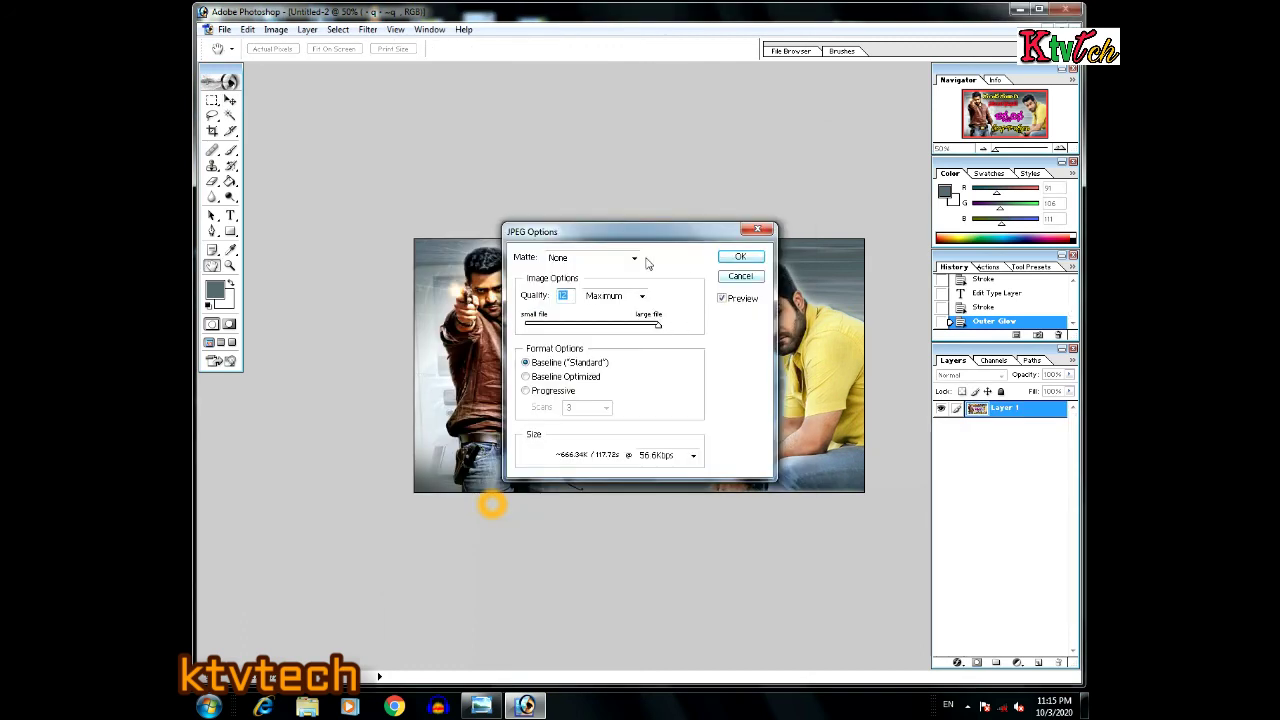
{"action": "left_click", "coordinate": [732, 257]}
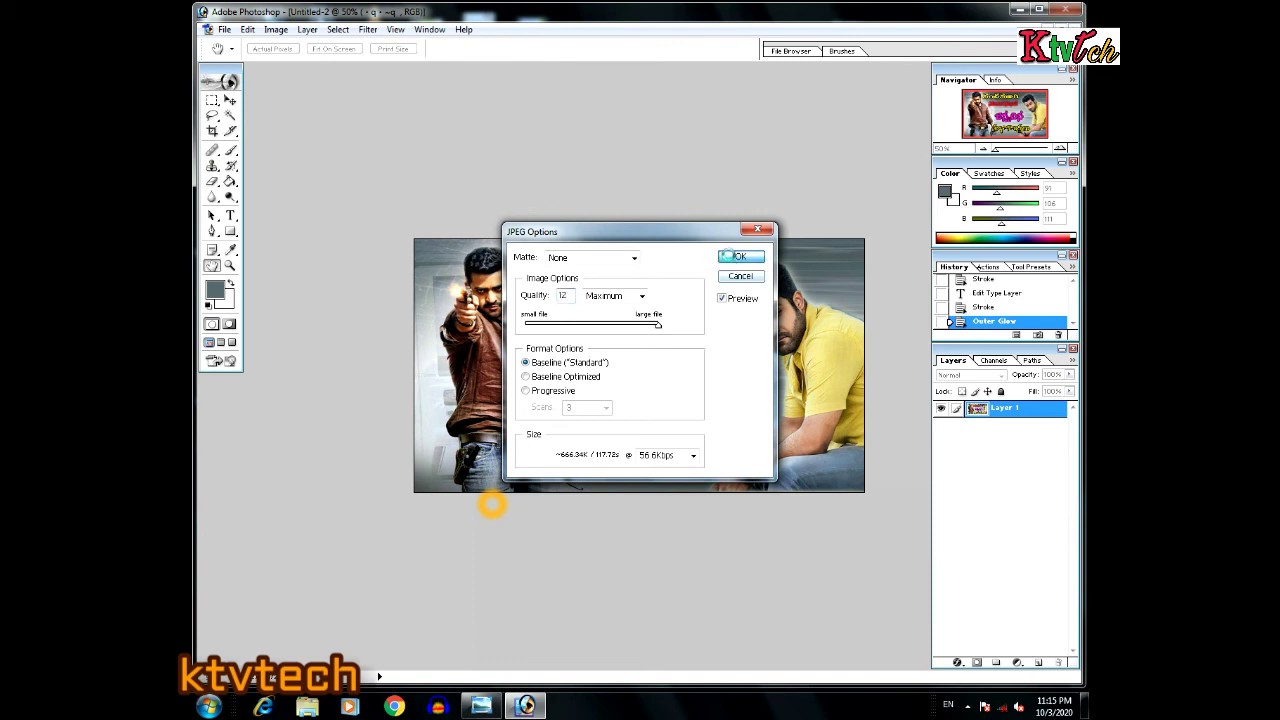
{"action": "key", "text": "ctrl+z"}
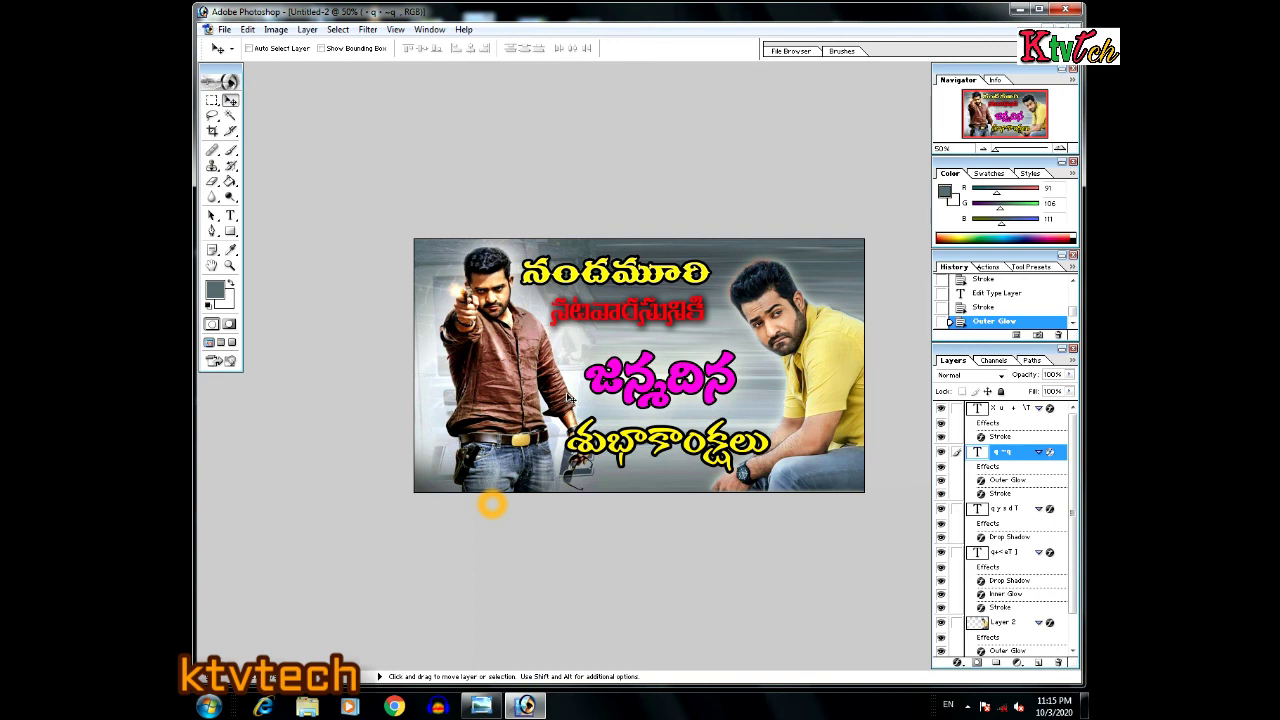
- Minimize Photoshop and open the saved "ntr flex" image from the desktop in Windows Photo Viewer to check it
{"action": "left_click", "coordinate": [1019, 11]}
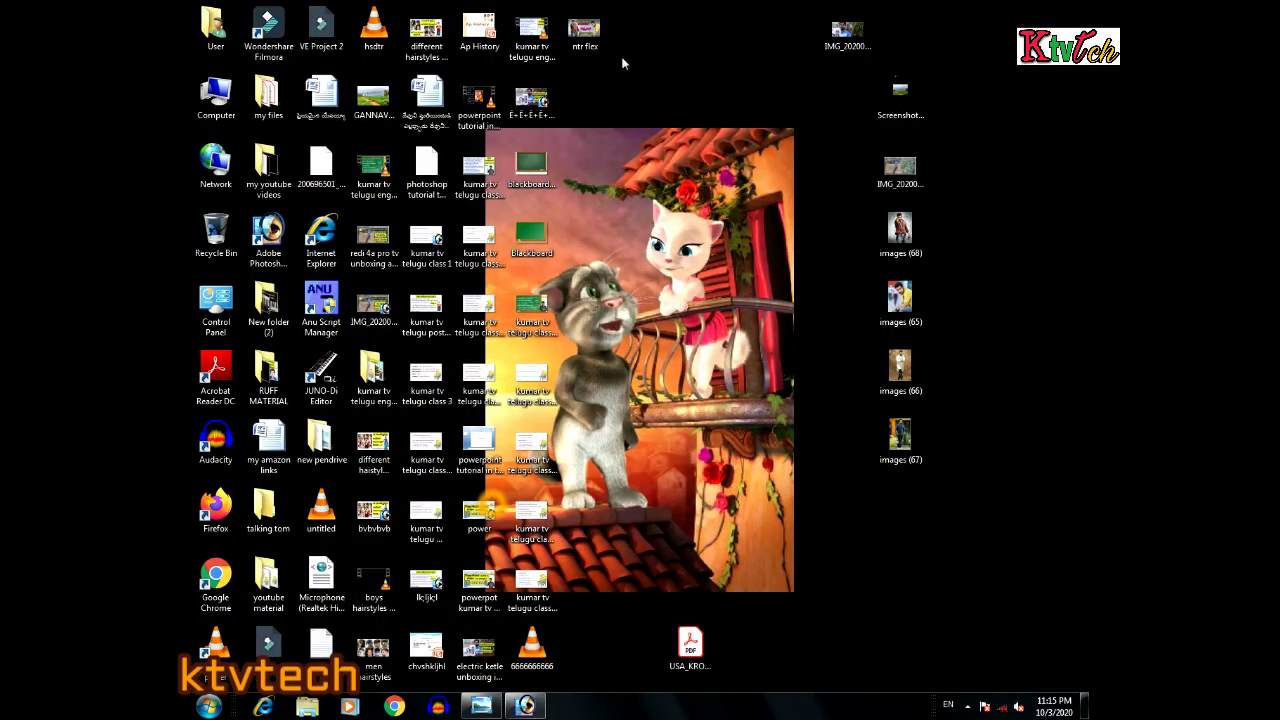
{"action": "double_click", "coordinate": [588, 34]}
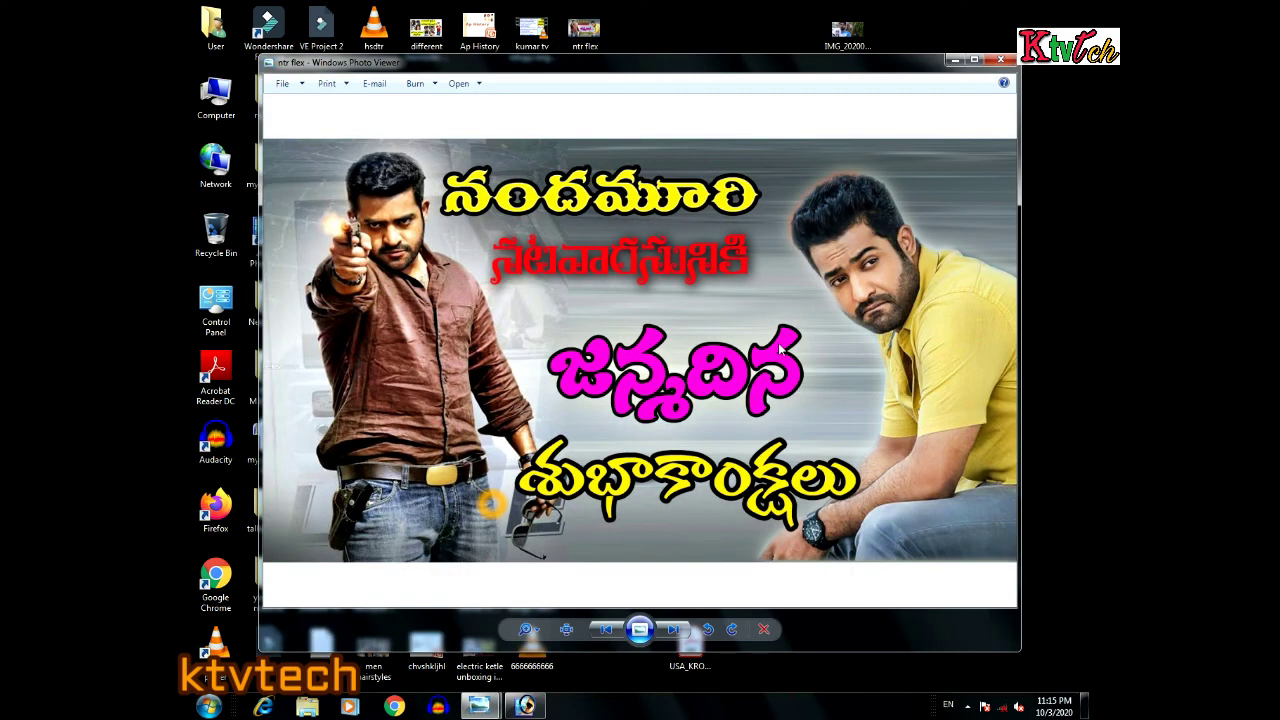